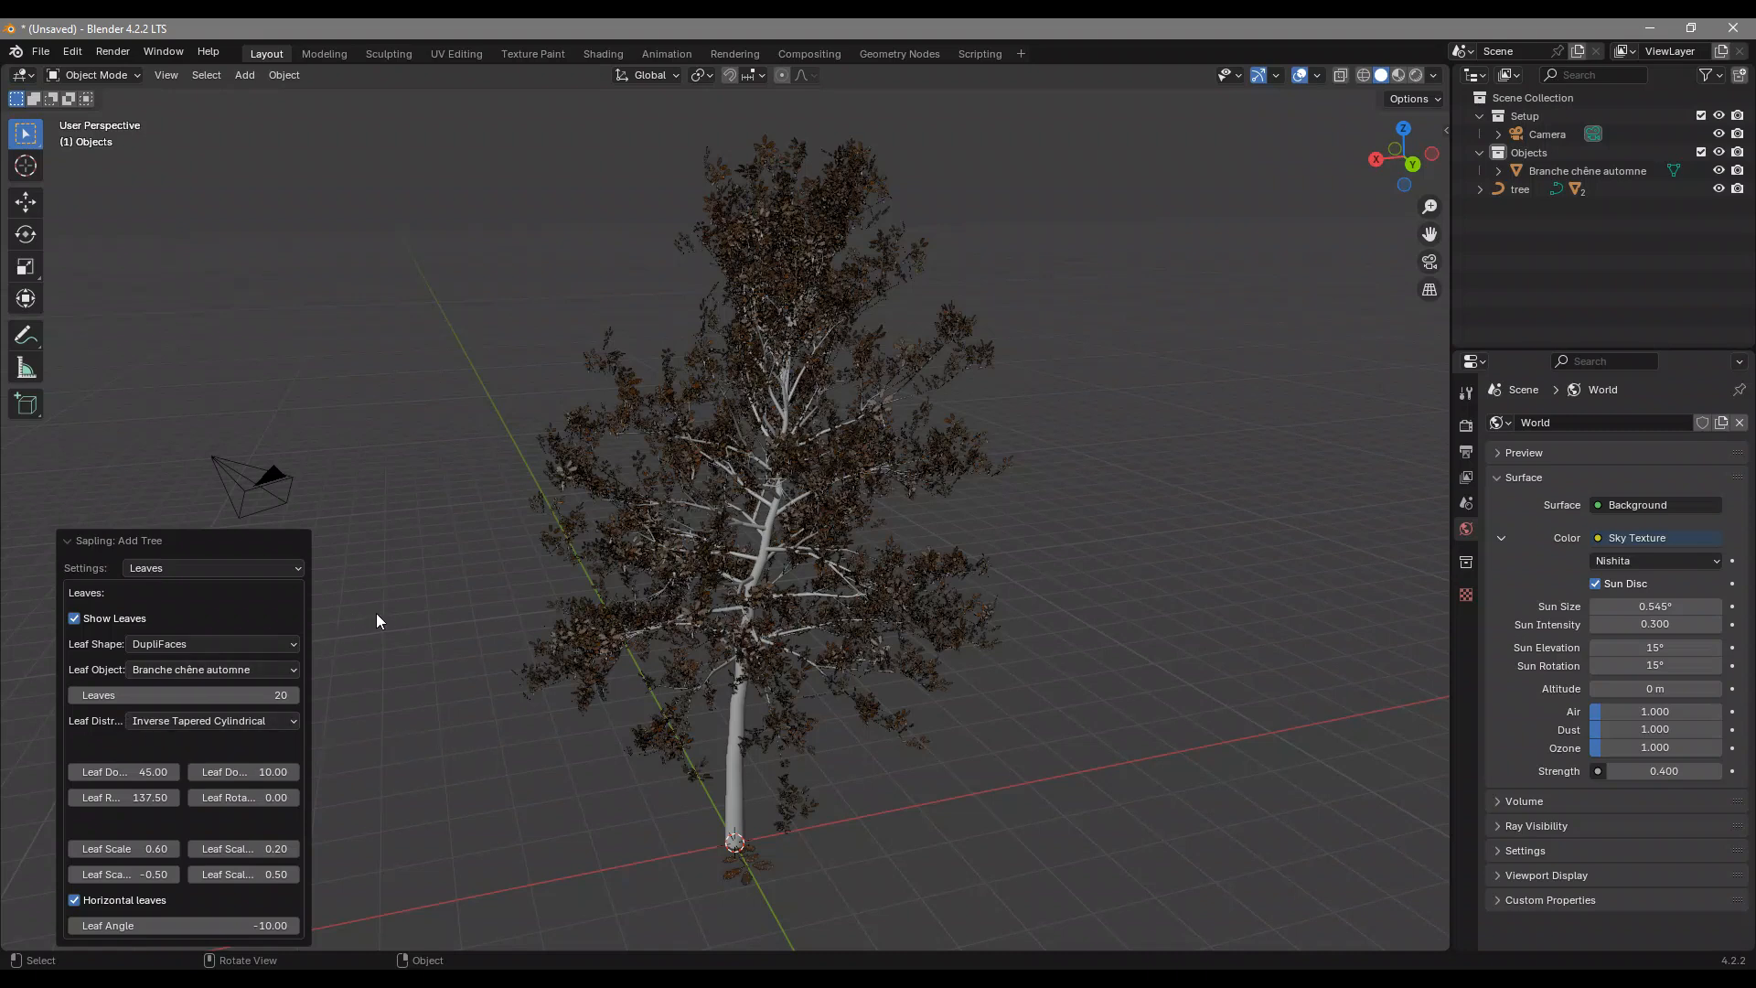
Enable the armature and mesh generation for the Sapling tree in its Armature settings
click(182, 566)
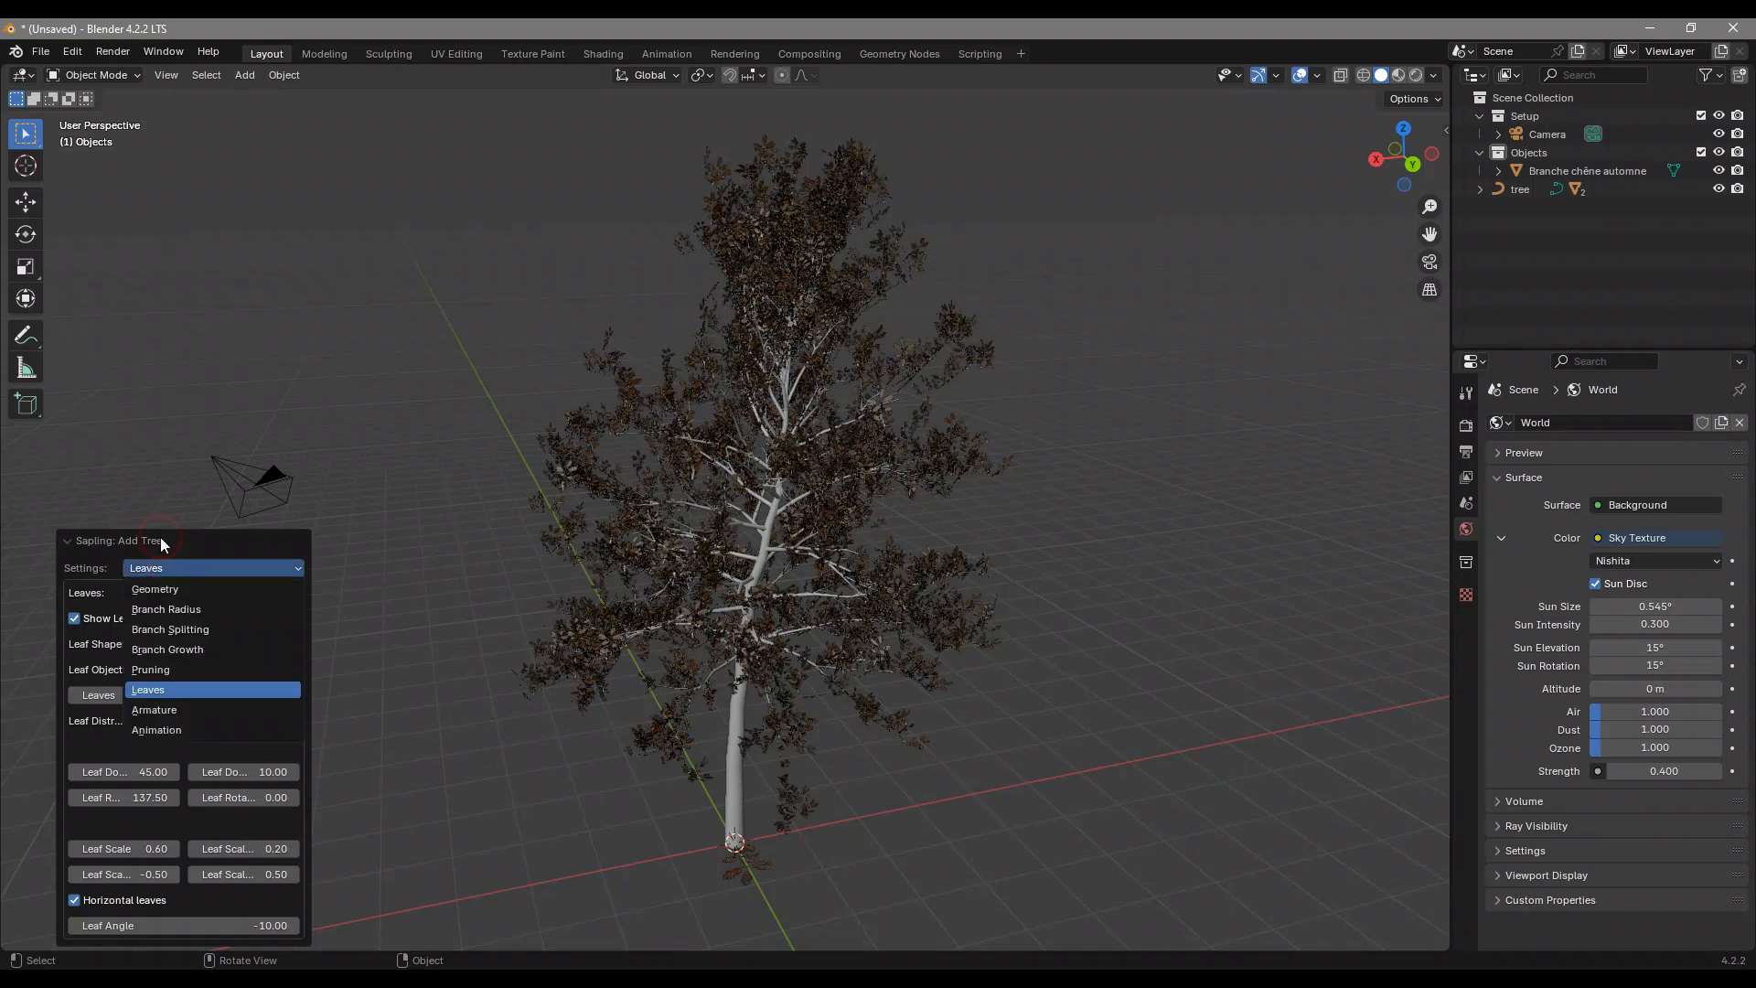
click(161, 706)
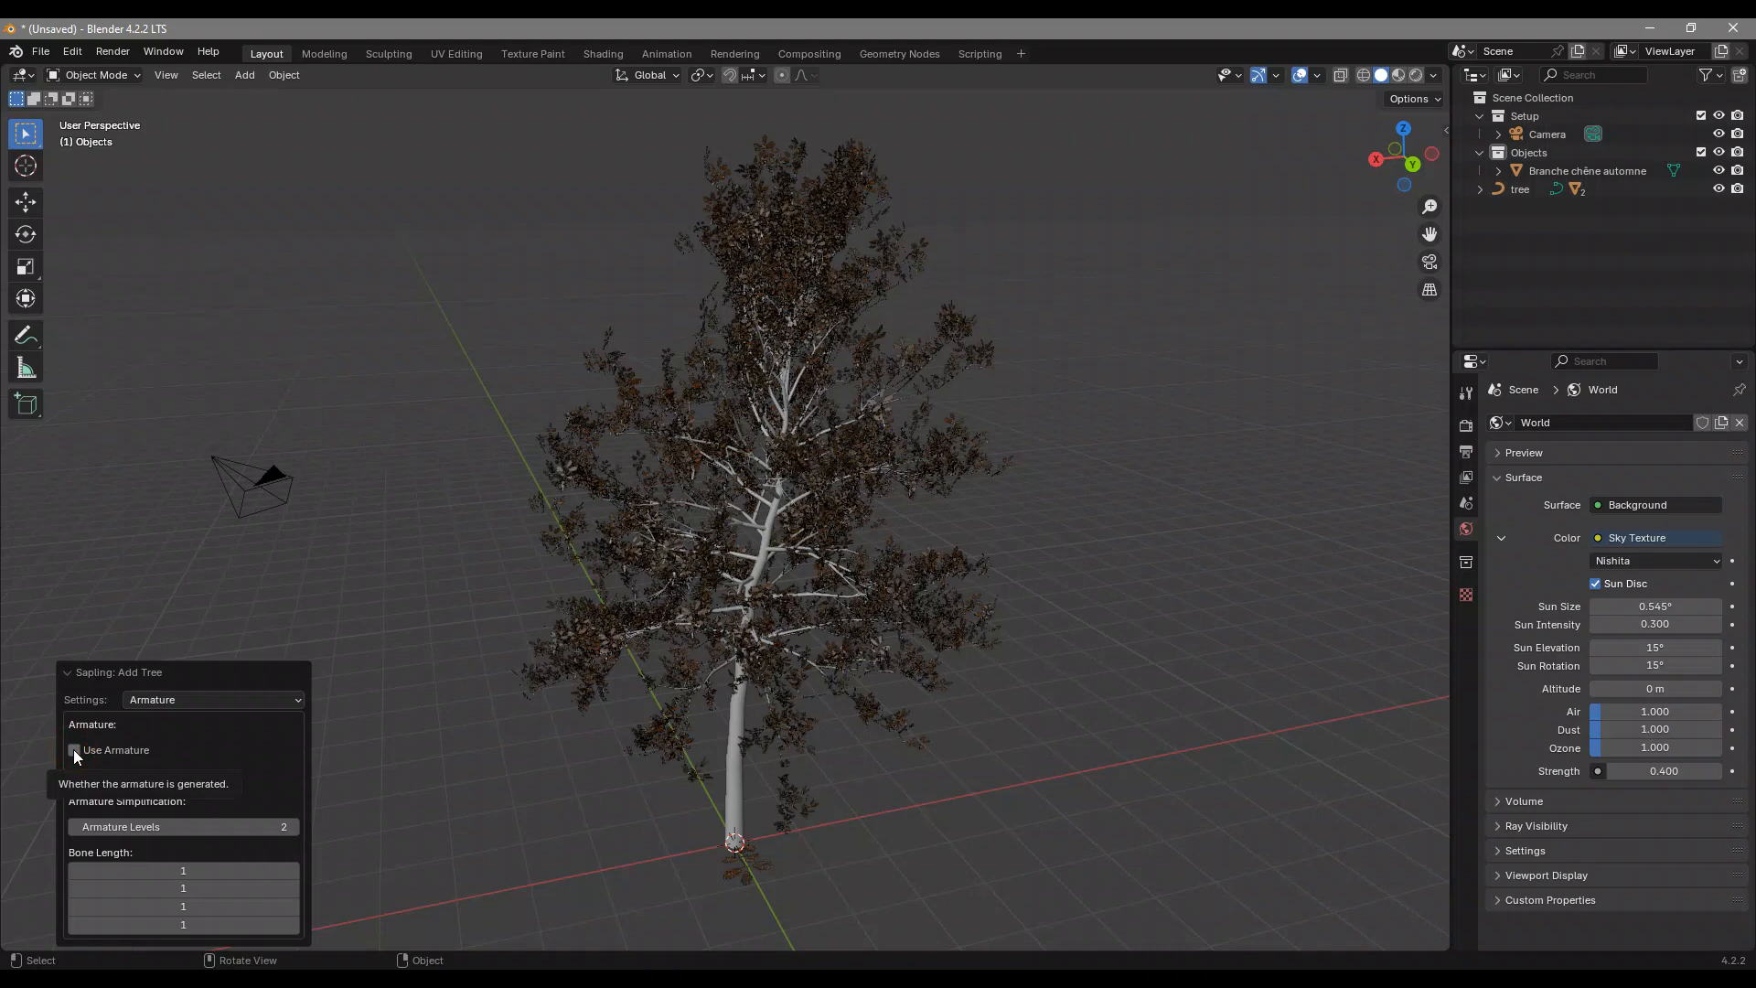
click(73, 749)
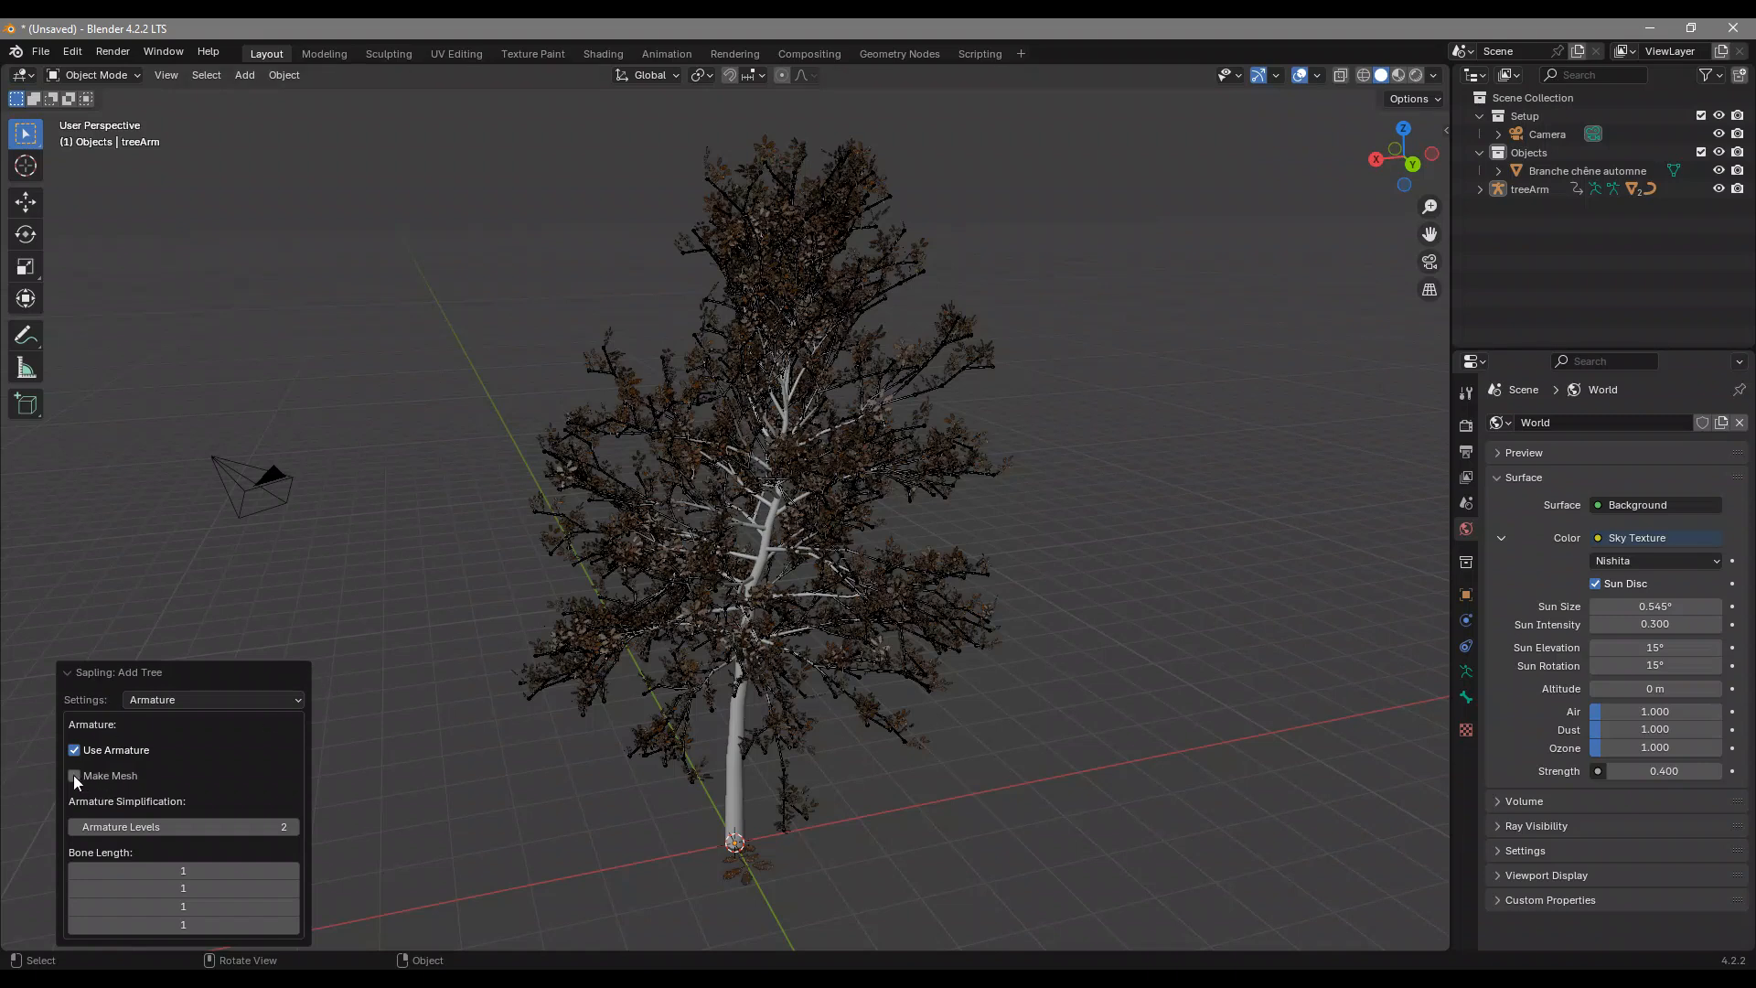
click(118, 777)
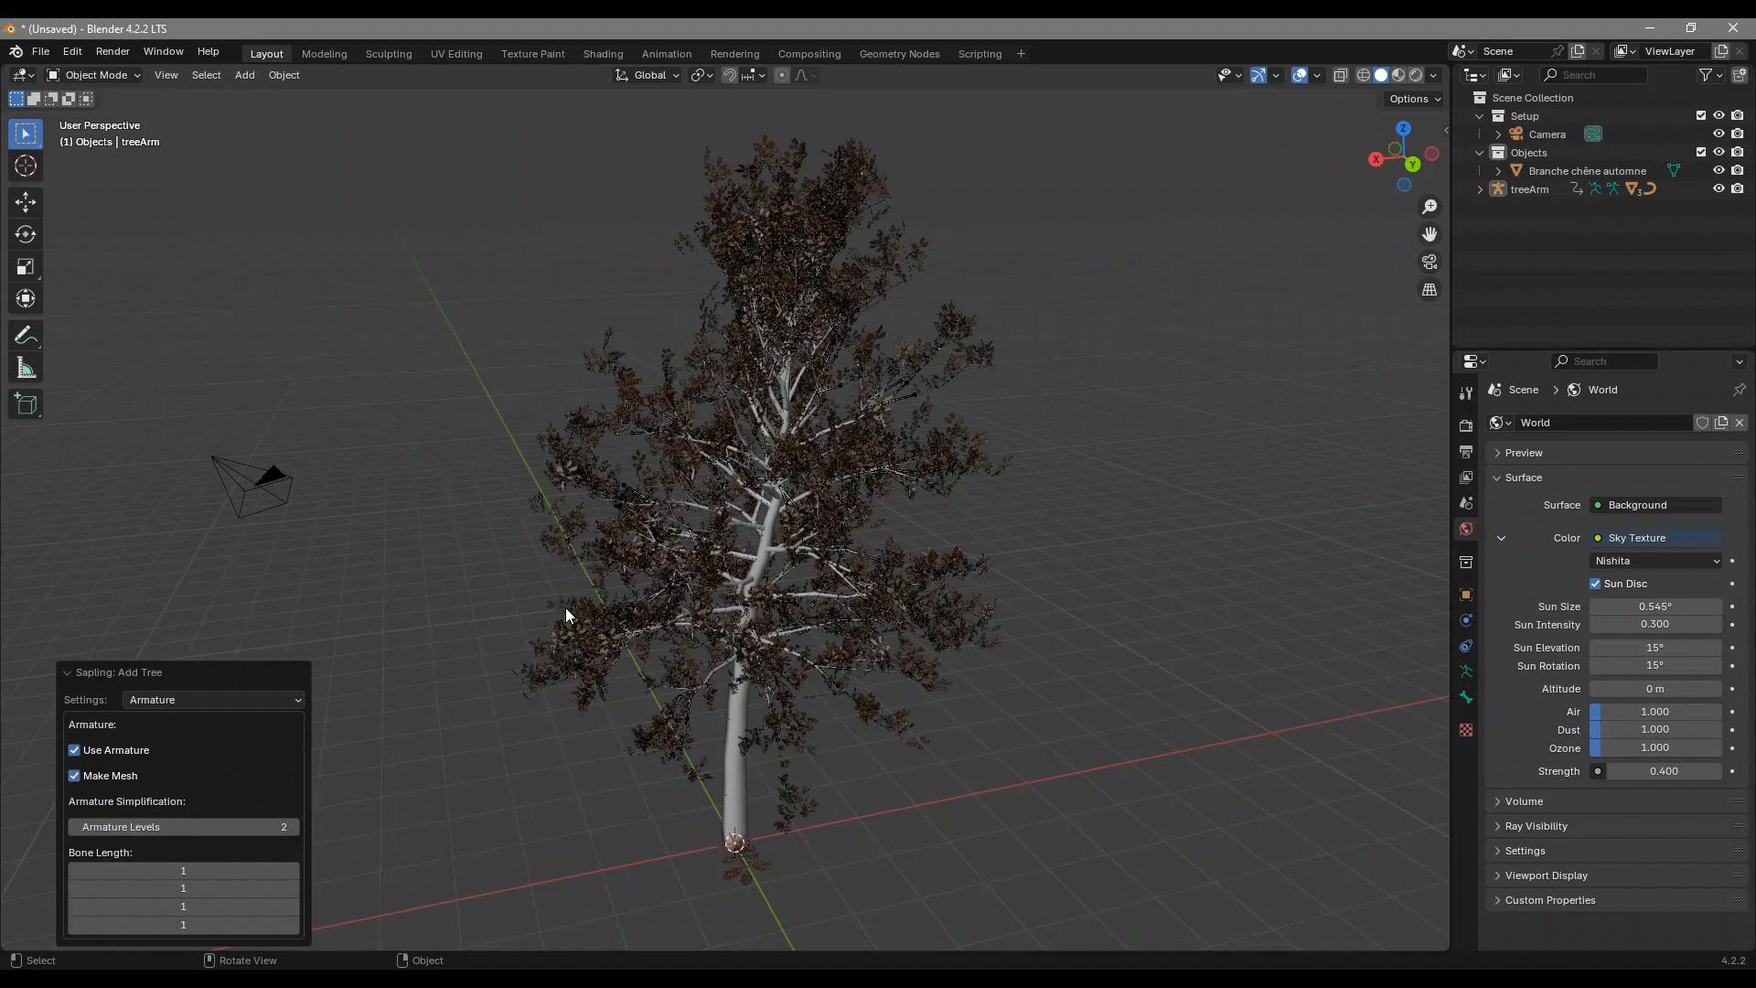
Enable armature animation, leaf animation and fast preview in the tree's Animation settings
click(244, 699)
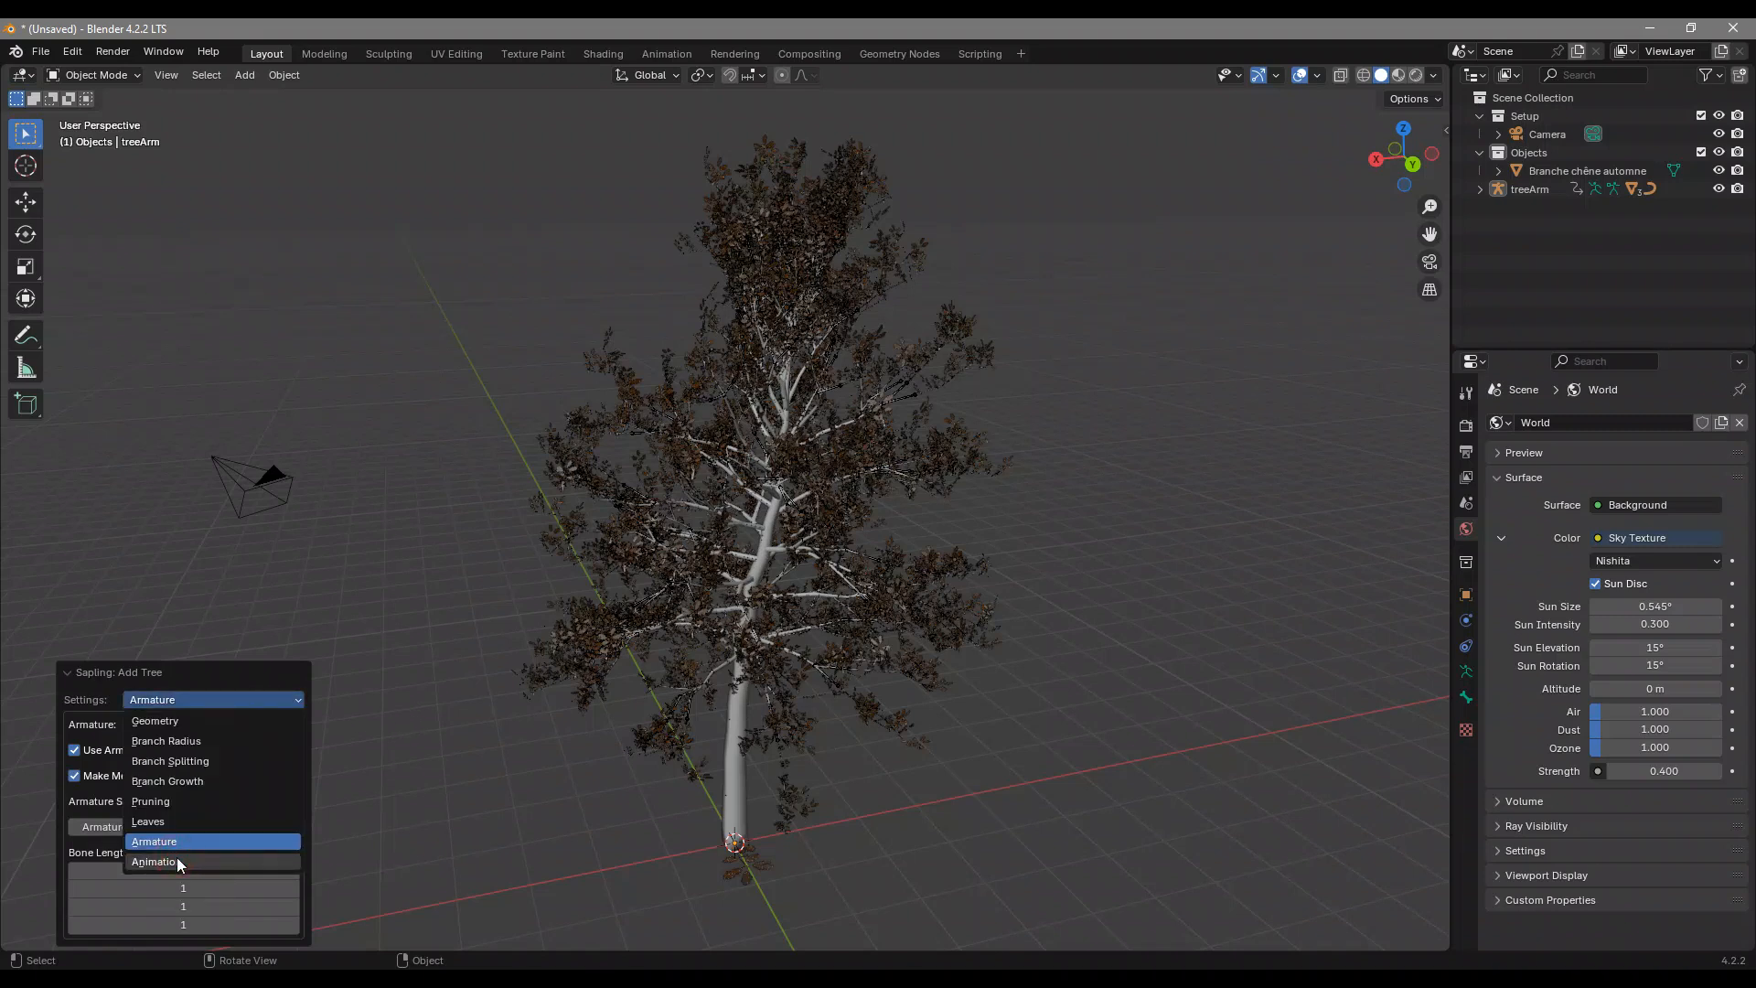
click(178, 861)
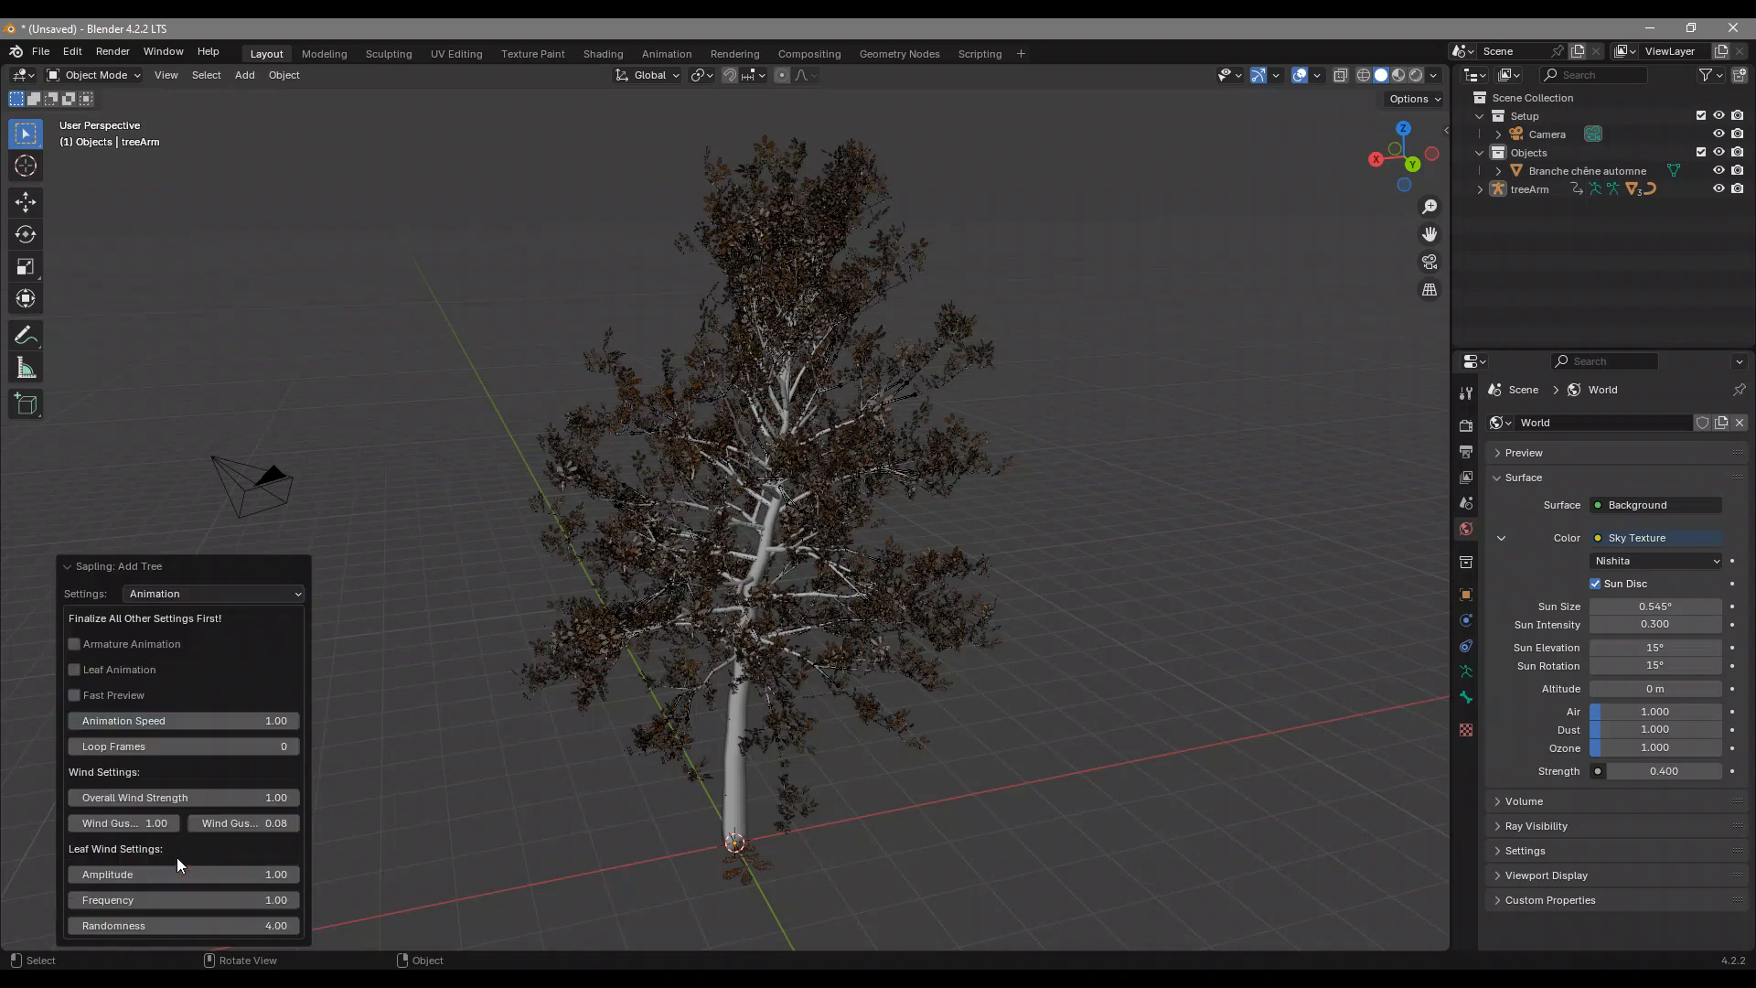
click(74, 644)
click(127, 665)
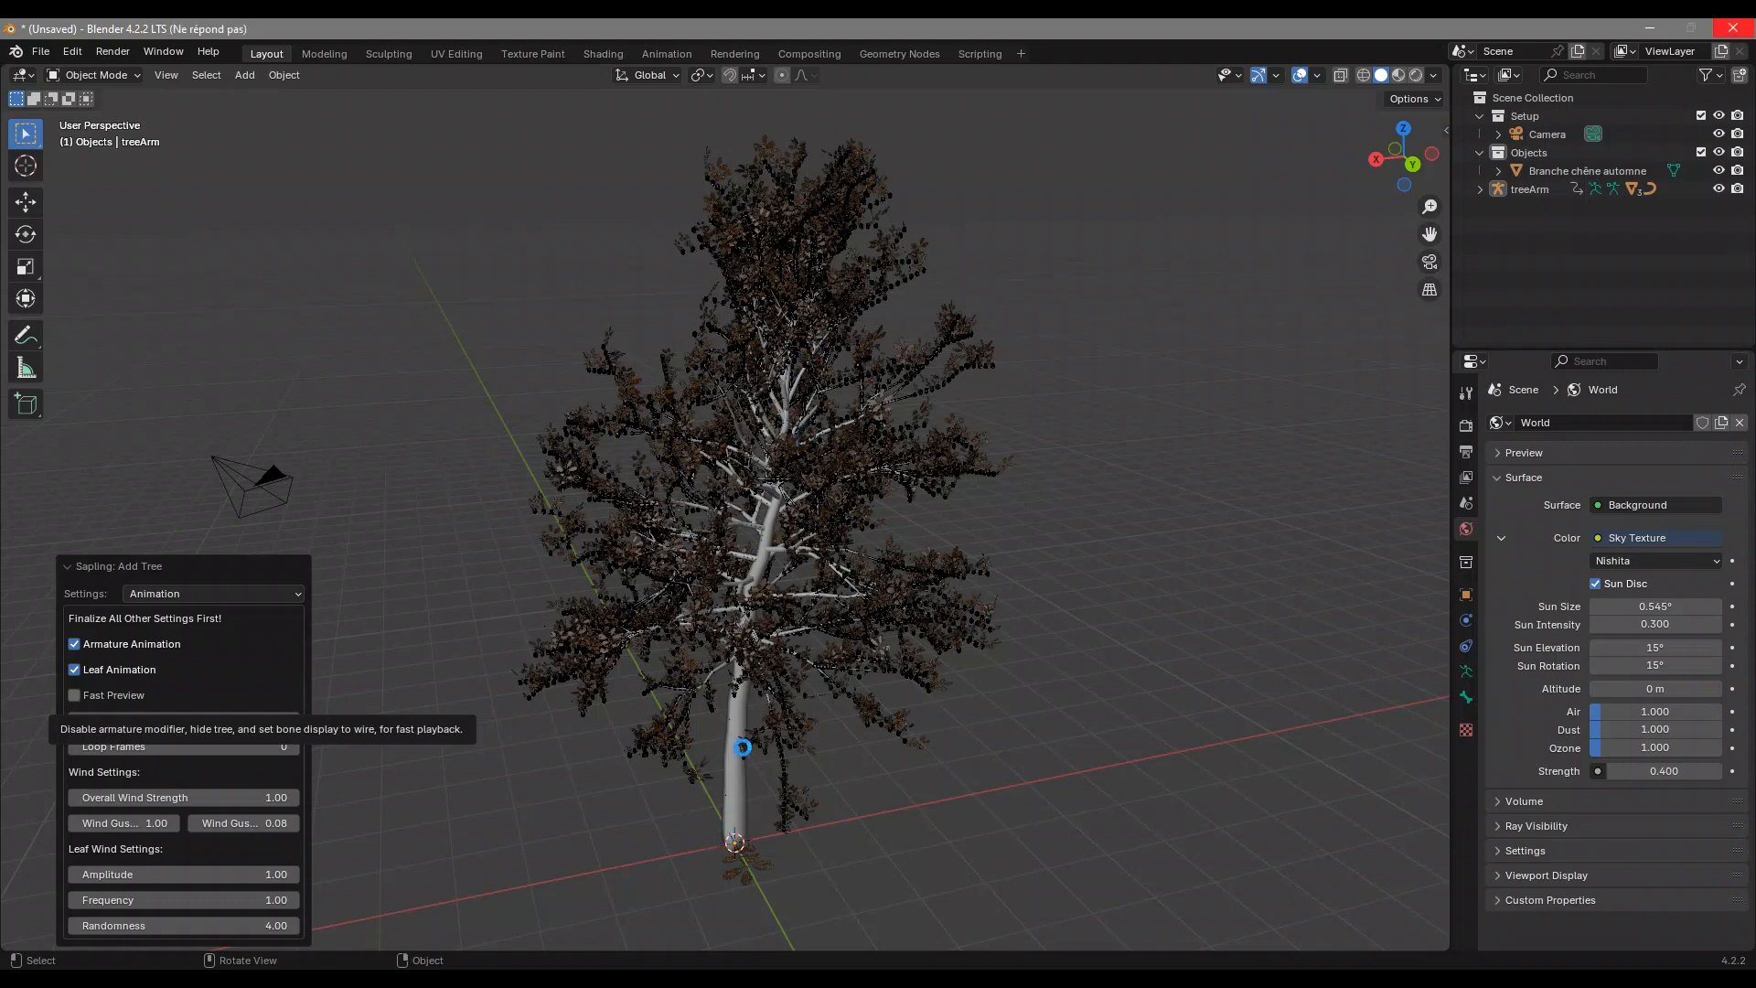
Play the tree's wind animation and examine the swaying branches from several angles
mouse_move(776, 657)
middle_down()
mouse_move(803, 602)
mouse_move(772, 650)
mouse_move(706, 669)
mouse_move(757, 646)
mouse_move(805, 661)
mouse_move(783, 662)
mouse_move(805, 682)
mouse_move(790, 605)
mouse_move(764, 682)
middle_up()
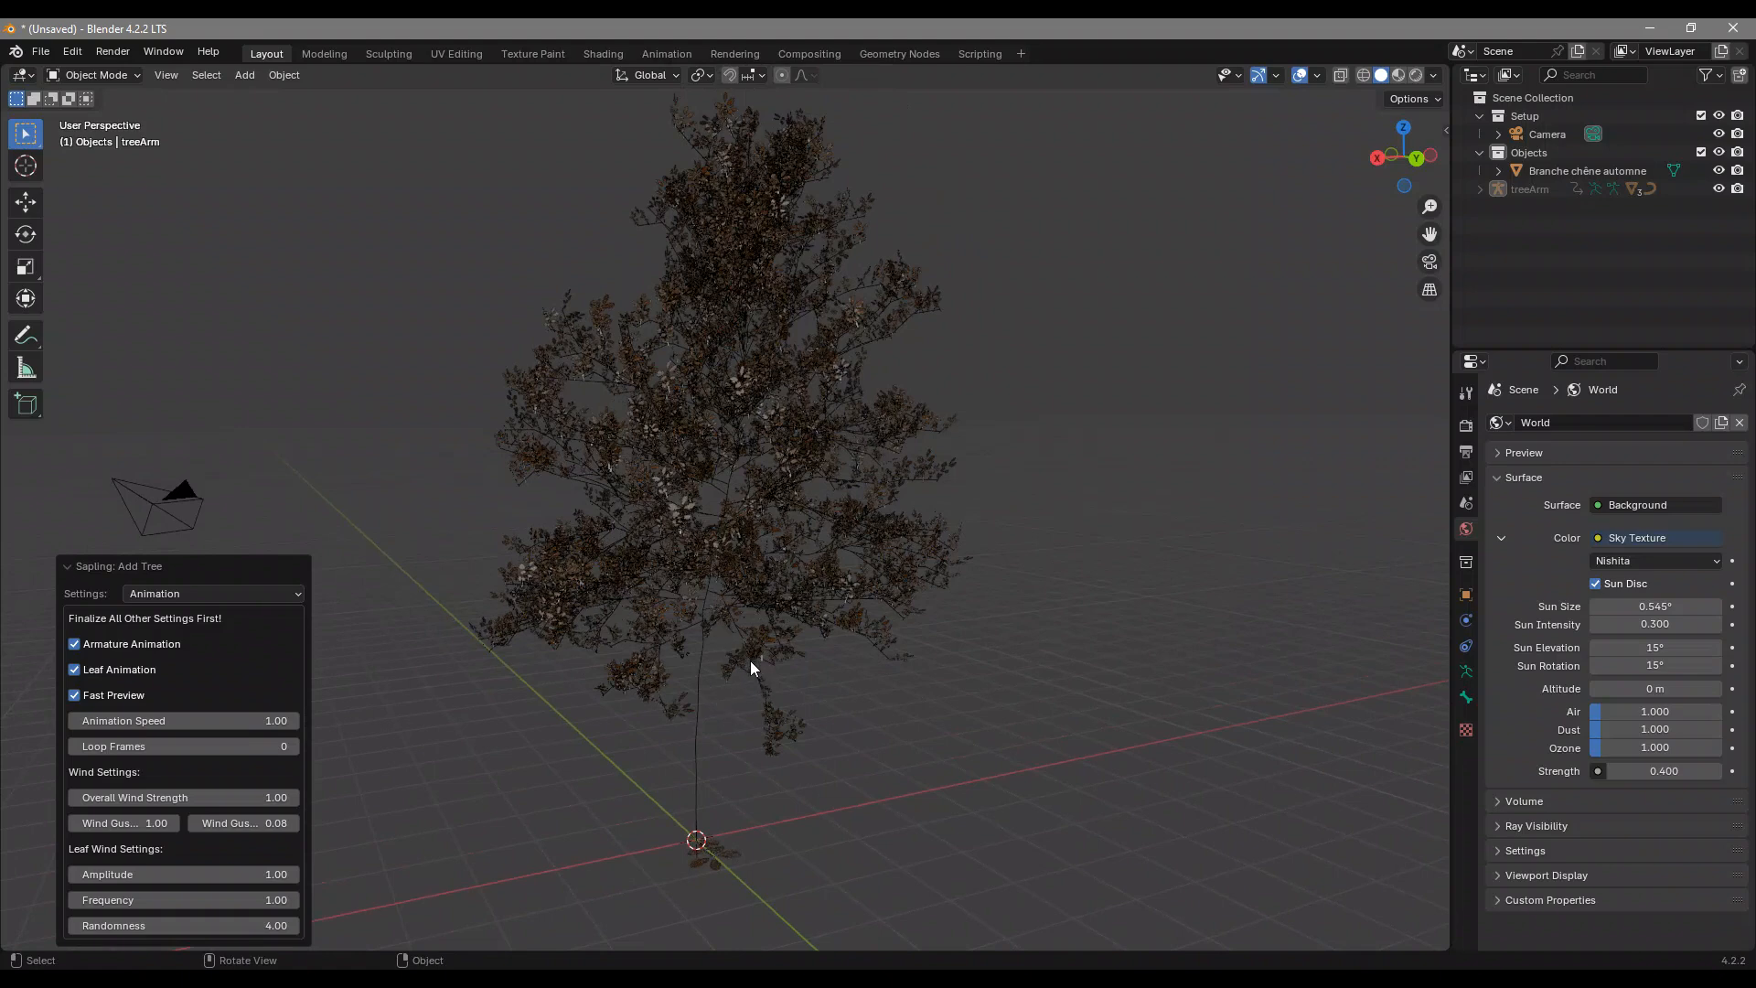
key(space)
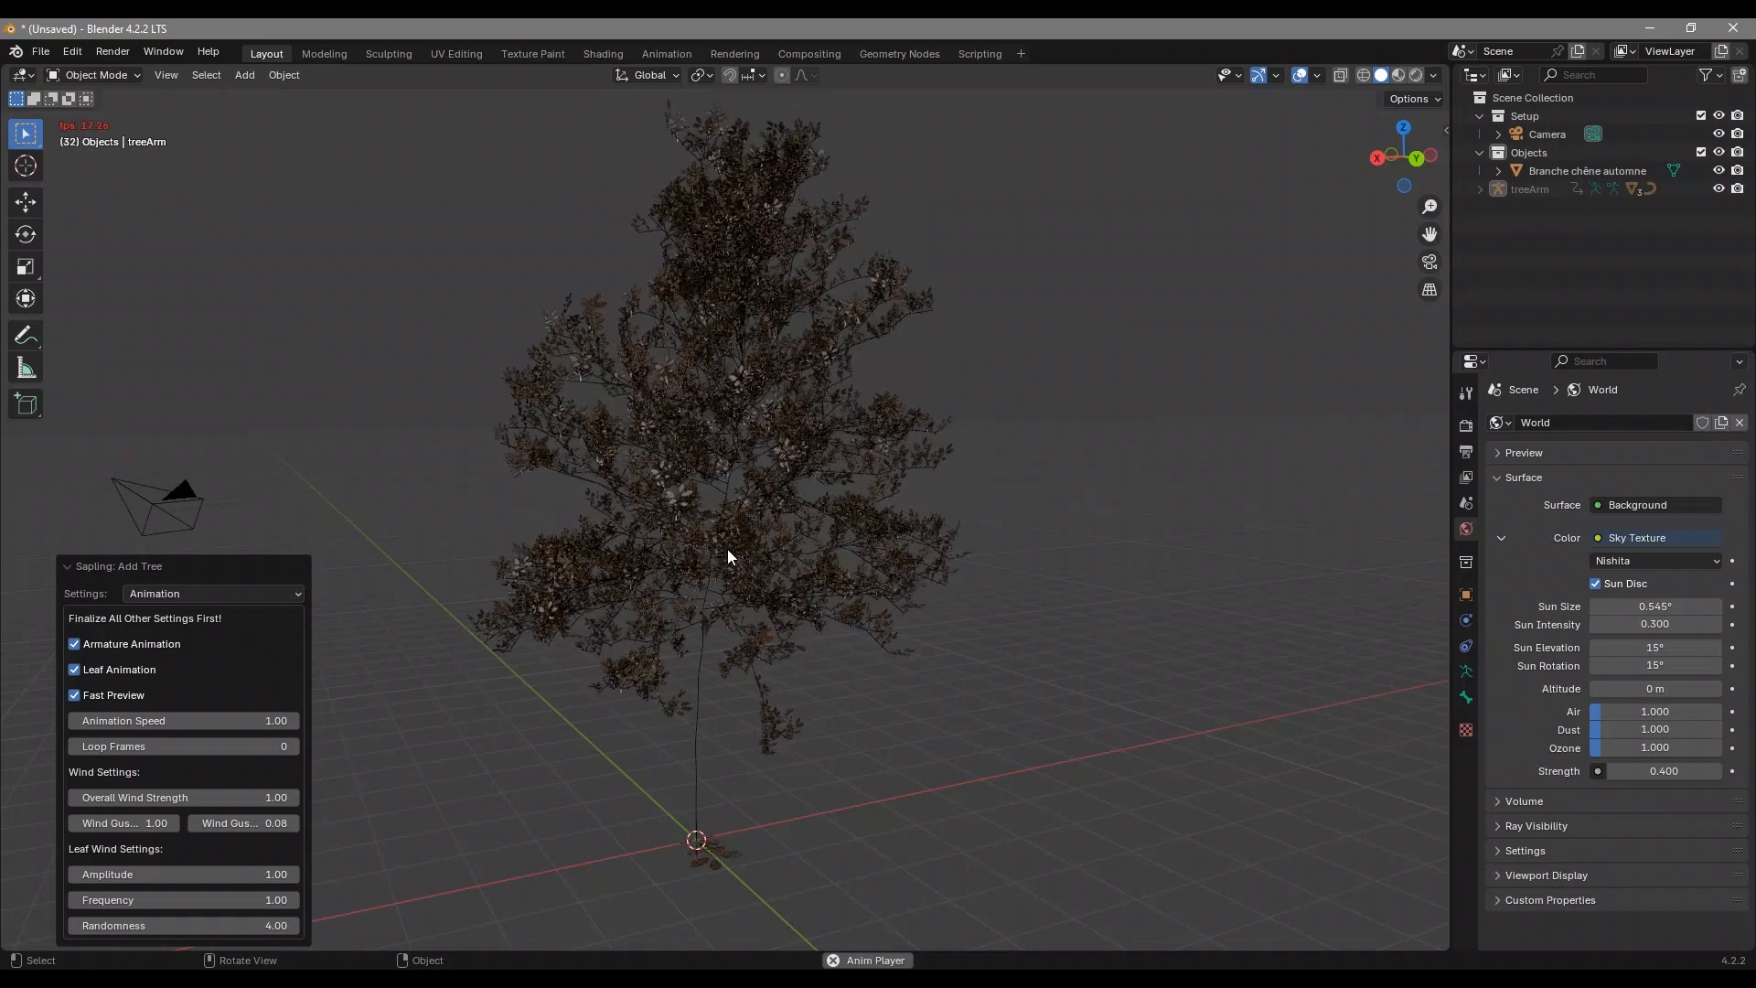
mouse_move(790, 524)
middle_down()
mouse_move(875, 535)
mouse_move(812, 538)
middle_up()
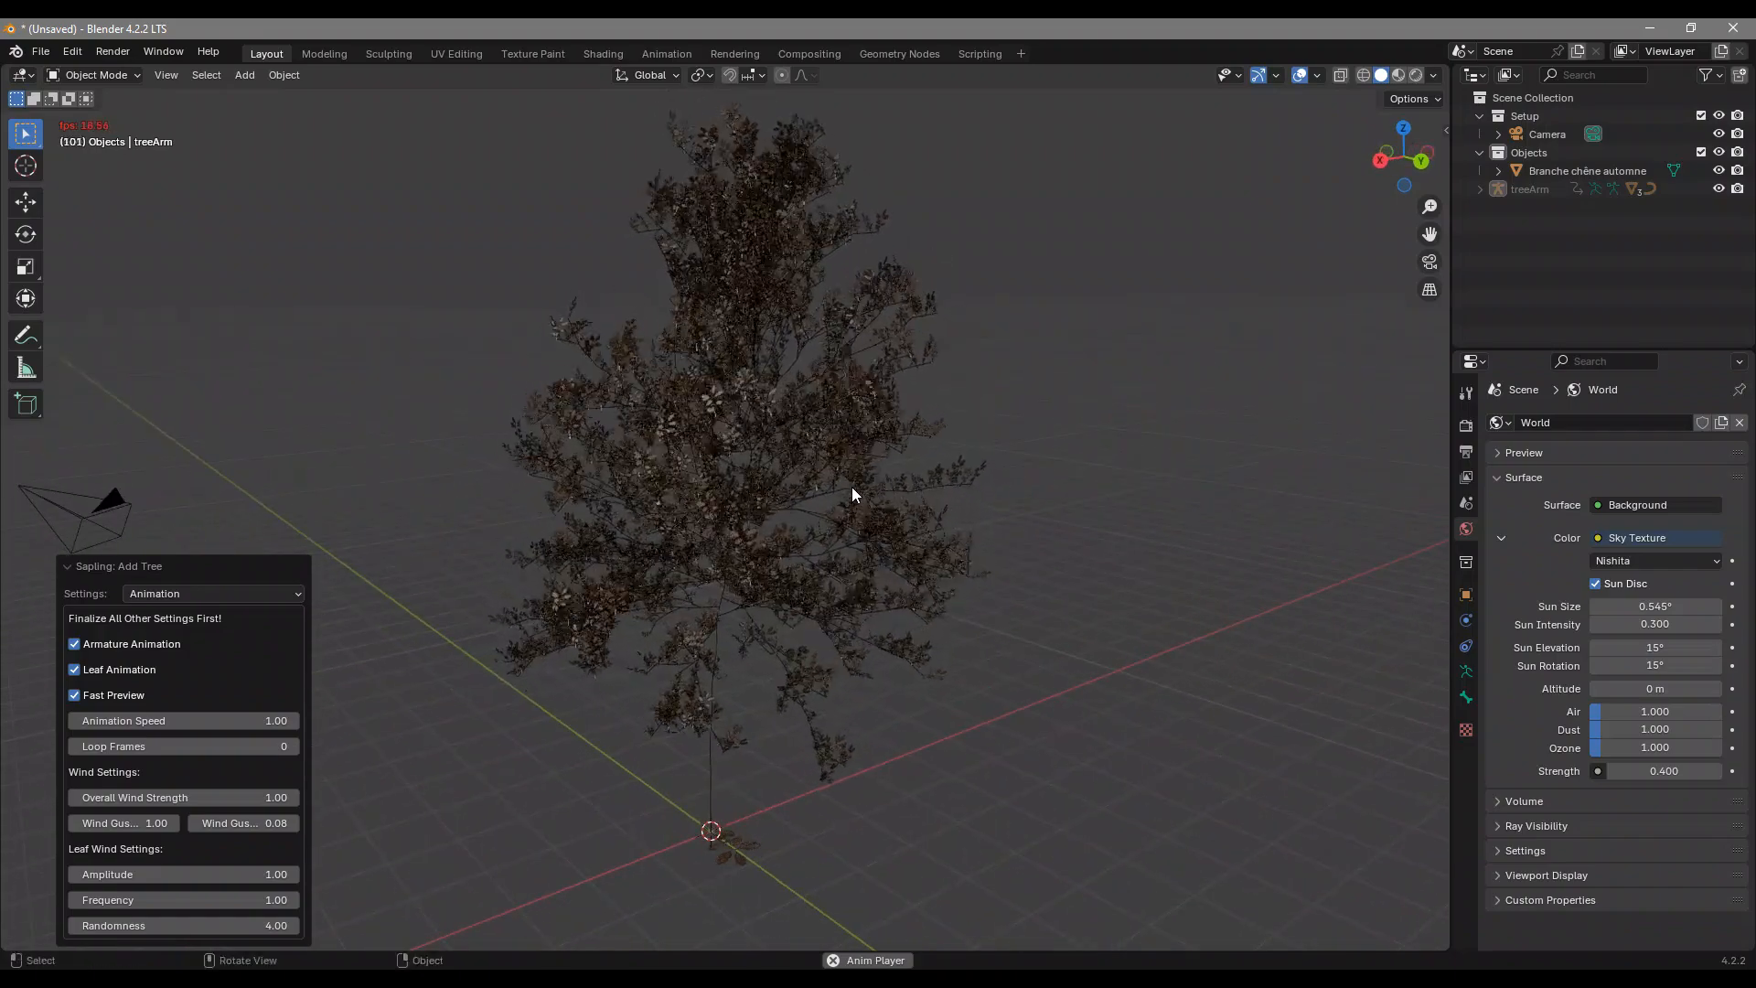
middle_drag(926, 408, 993, 535)
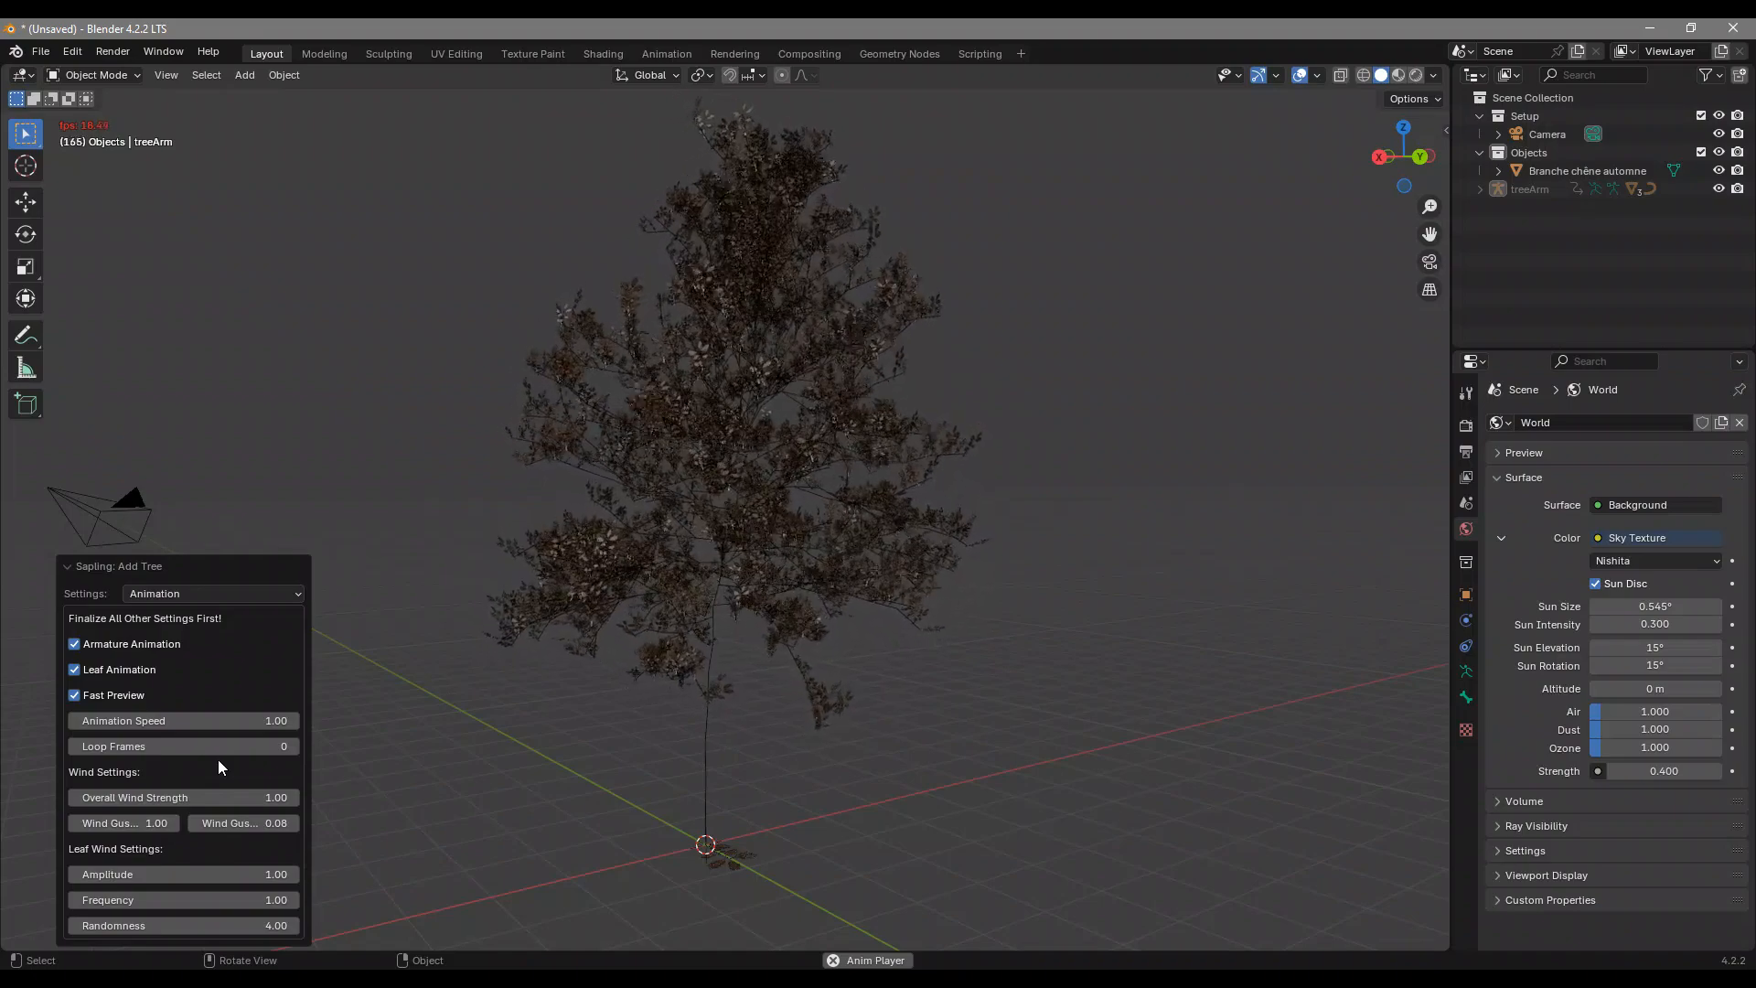
middle_drag(618, 514, 647, 540)
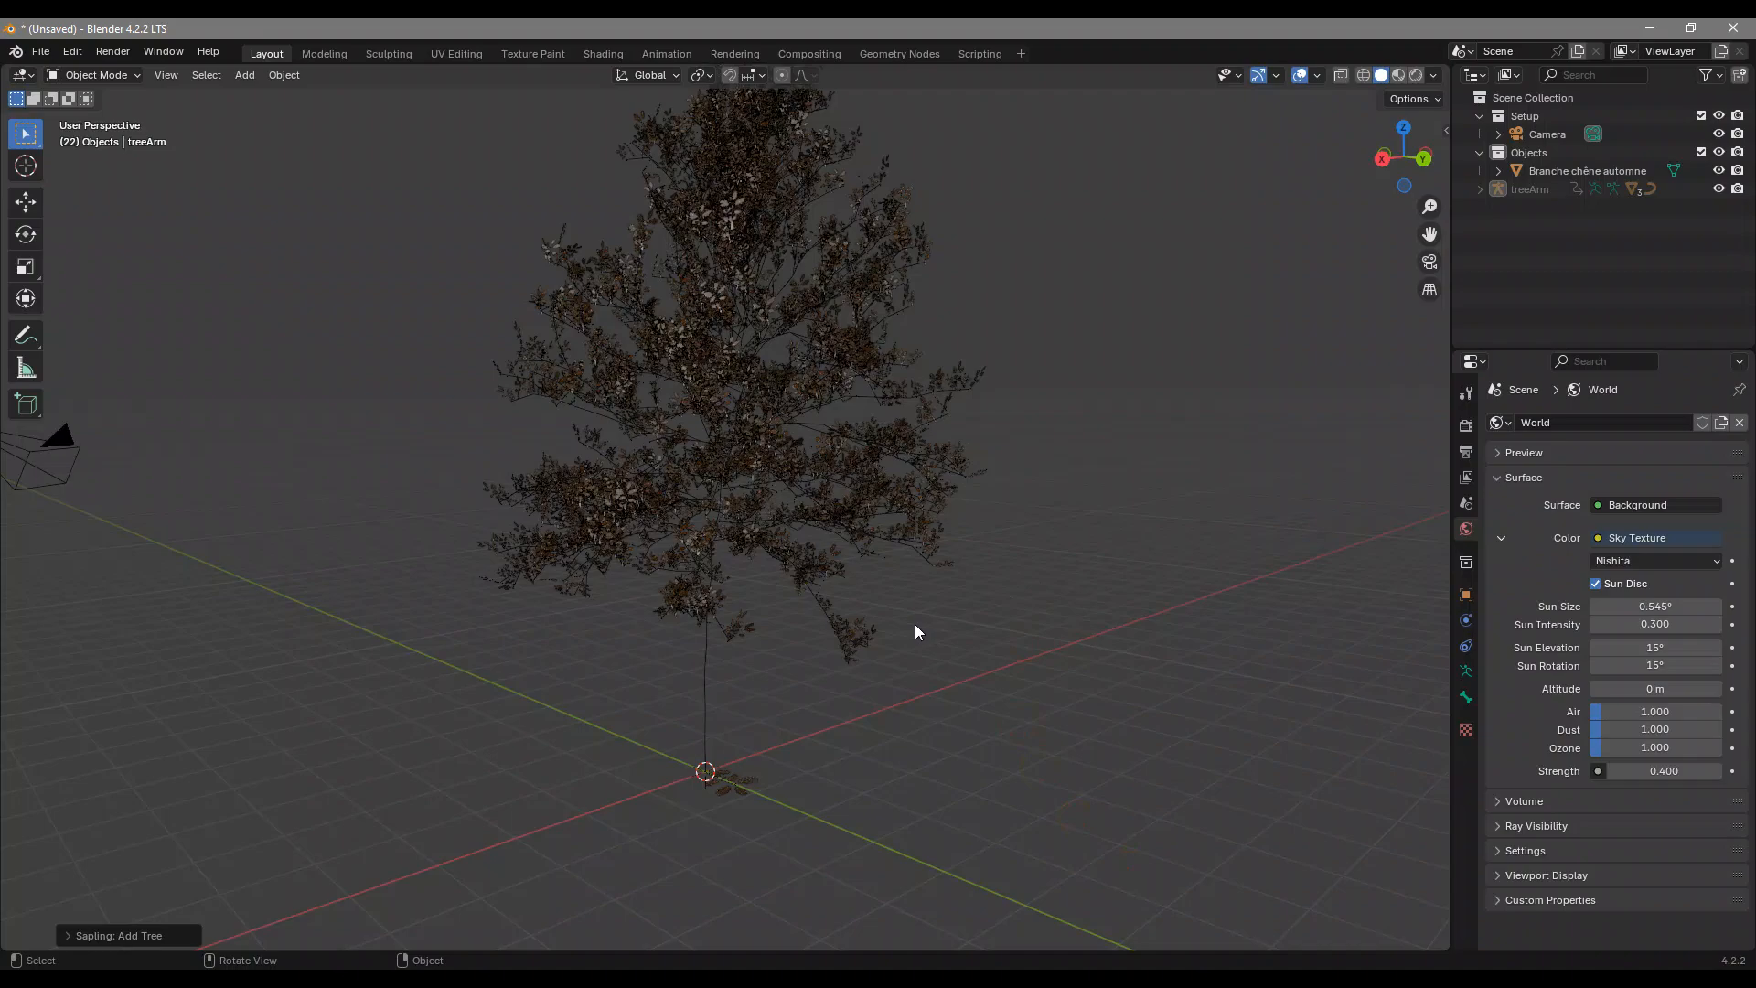
Examine the leaf clusters and the pale faces at their stems up close
scroll(674, 639, up, 10)
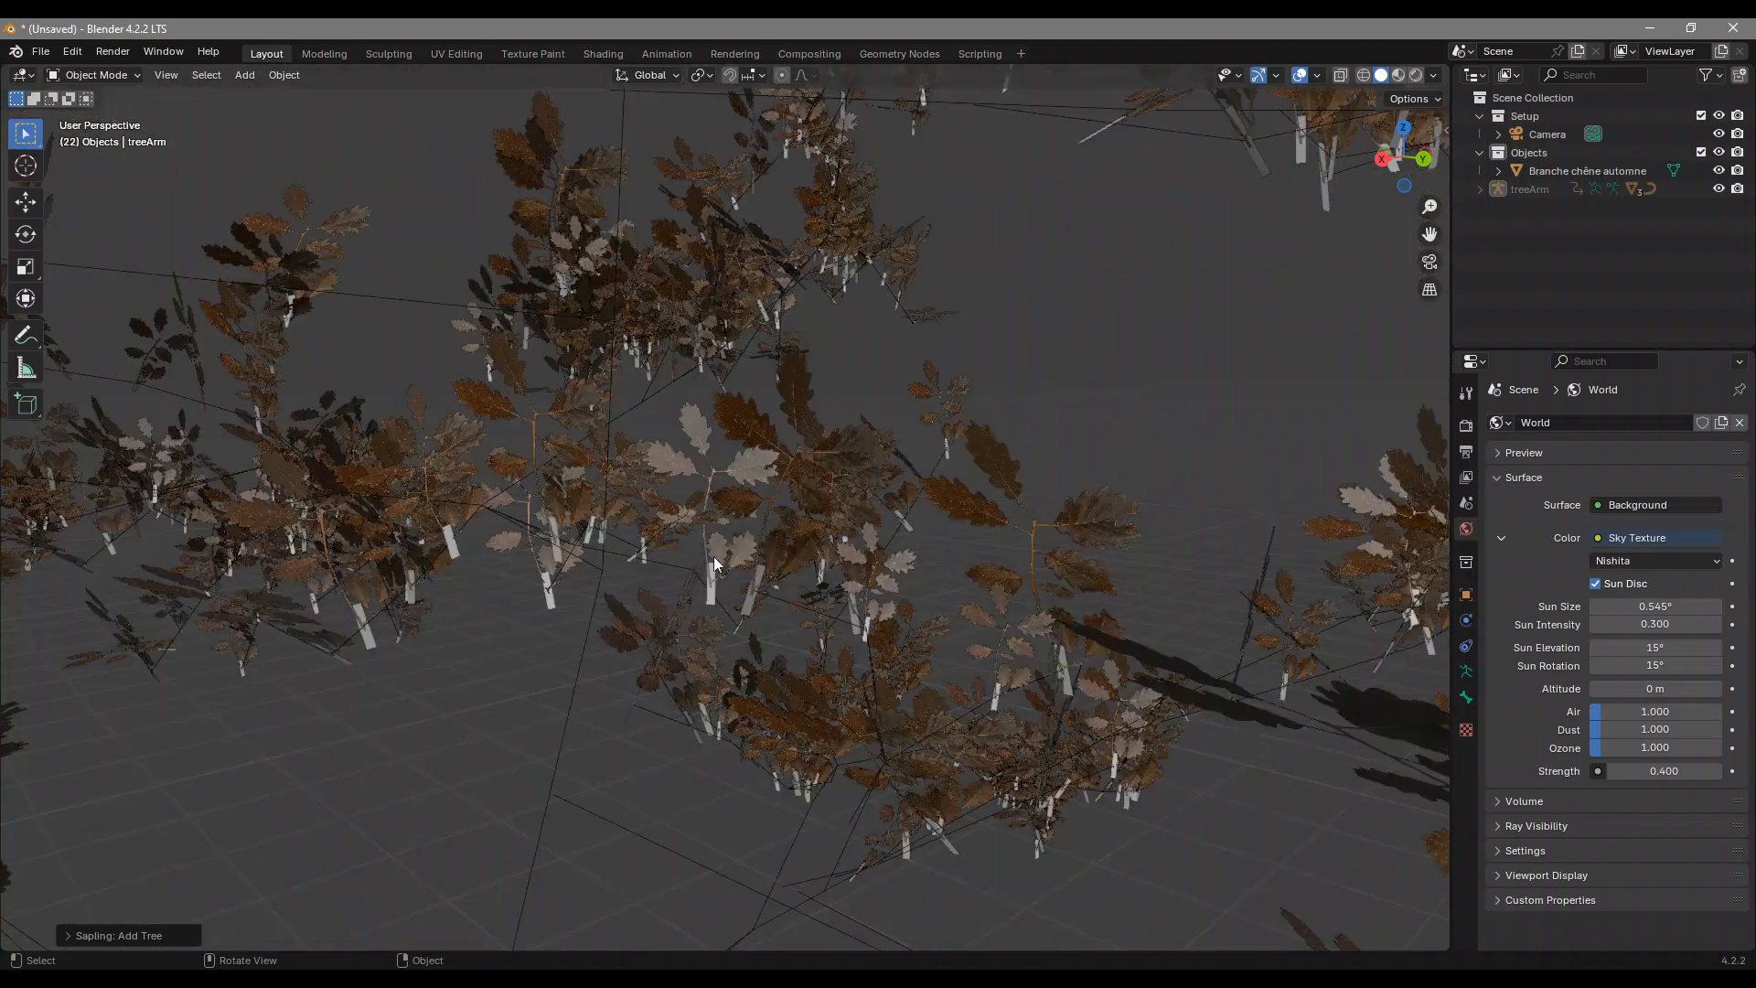
scroll(717, 543, down, 3)
scroll(721, 525, up, 3)
middle_drag(750, 542, 787, 530)
scroll(839, 532, up, 3)
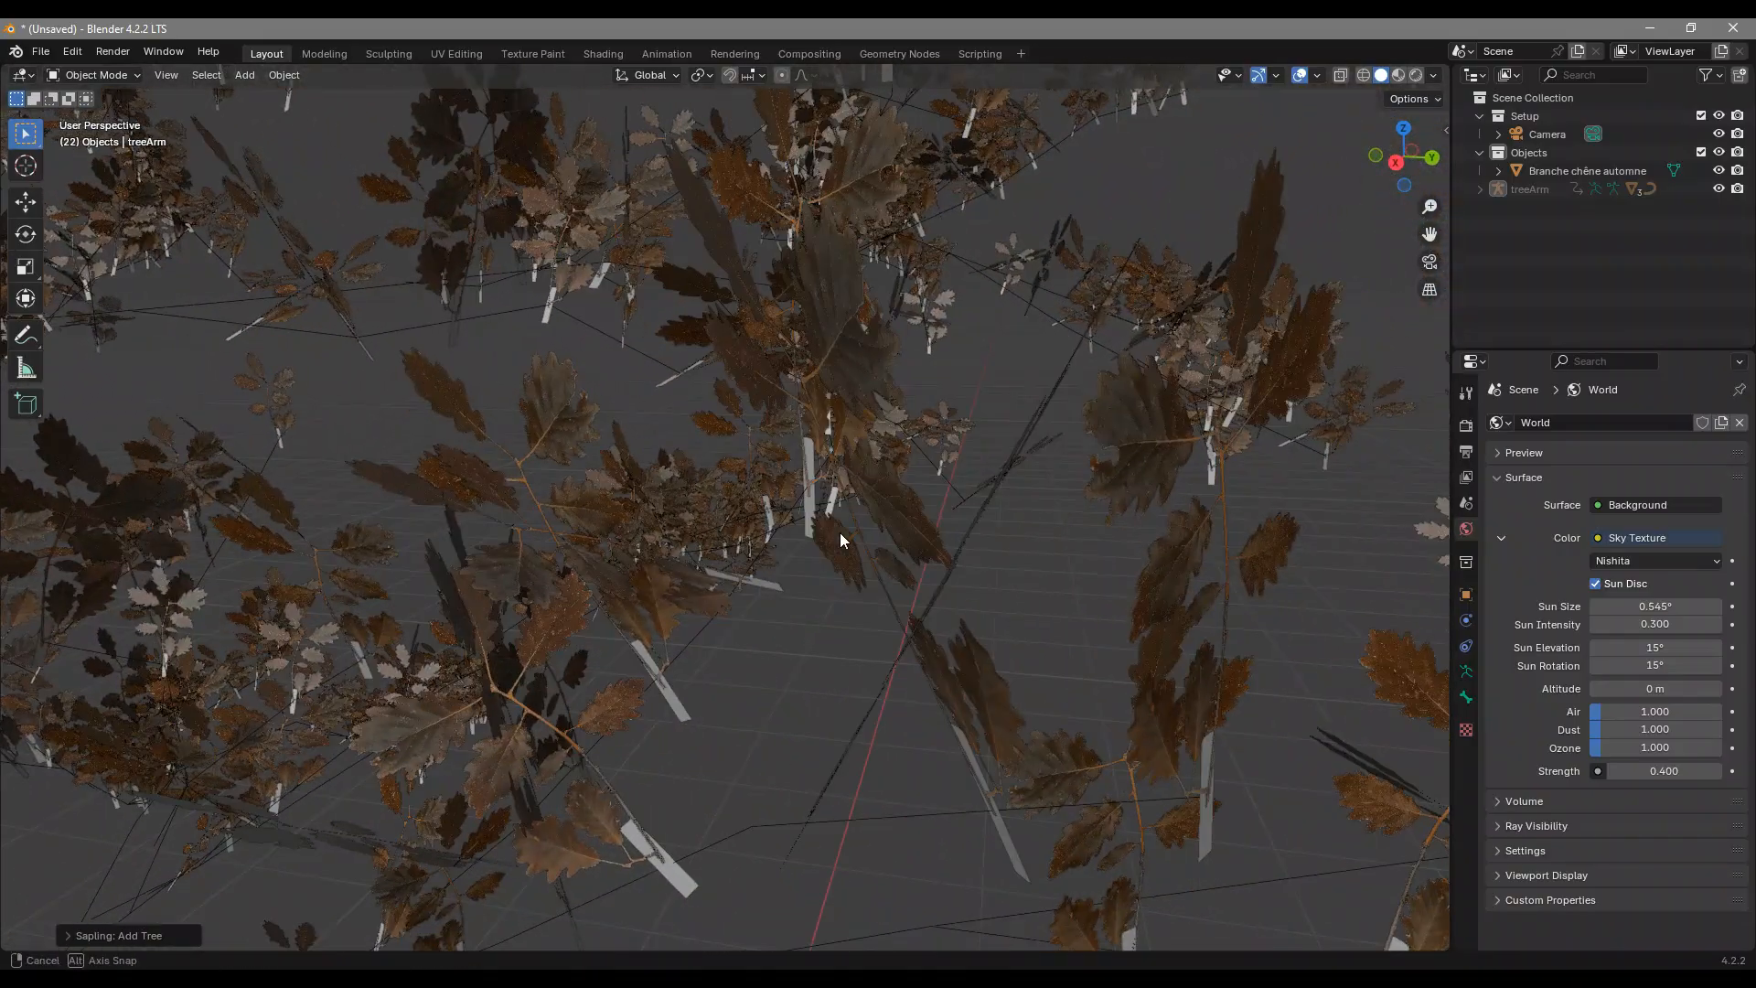
middle_drag(854, 580, 869, 501)
Hide the leaves object's instancer in both the viewport and the render
click(771, 452)
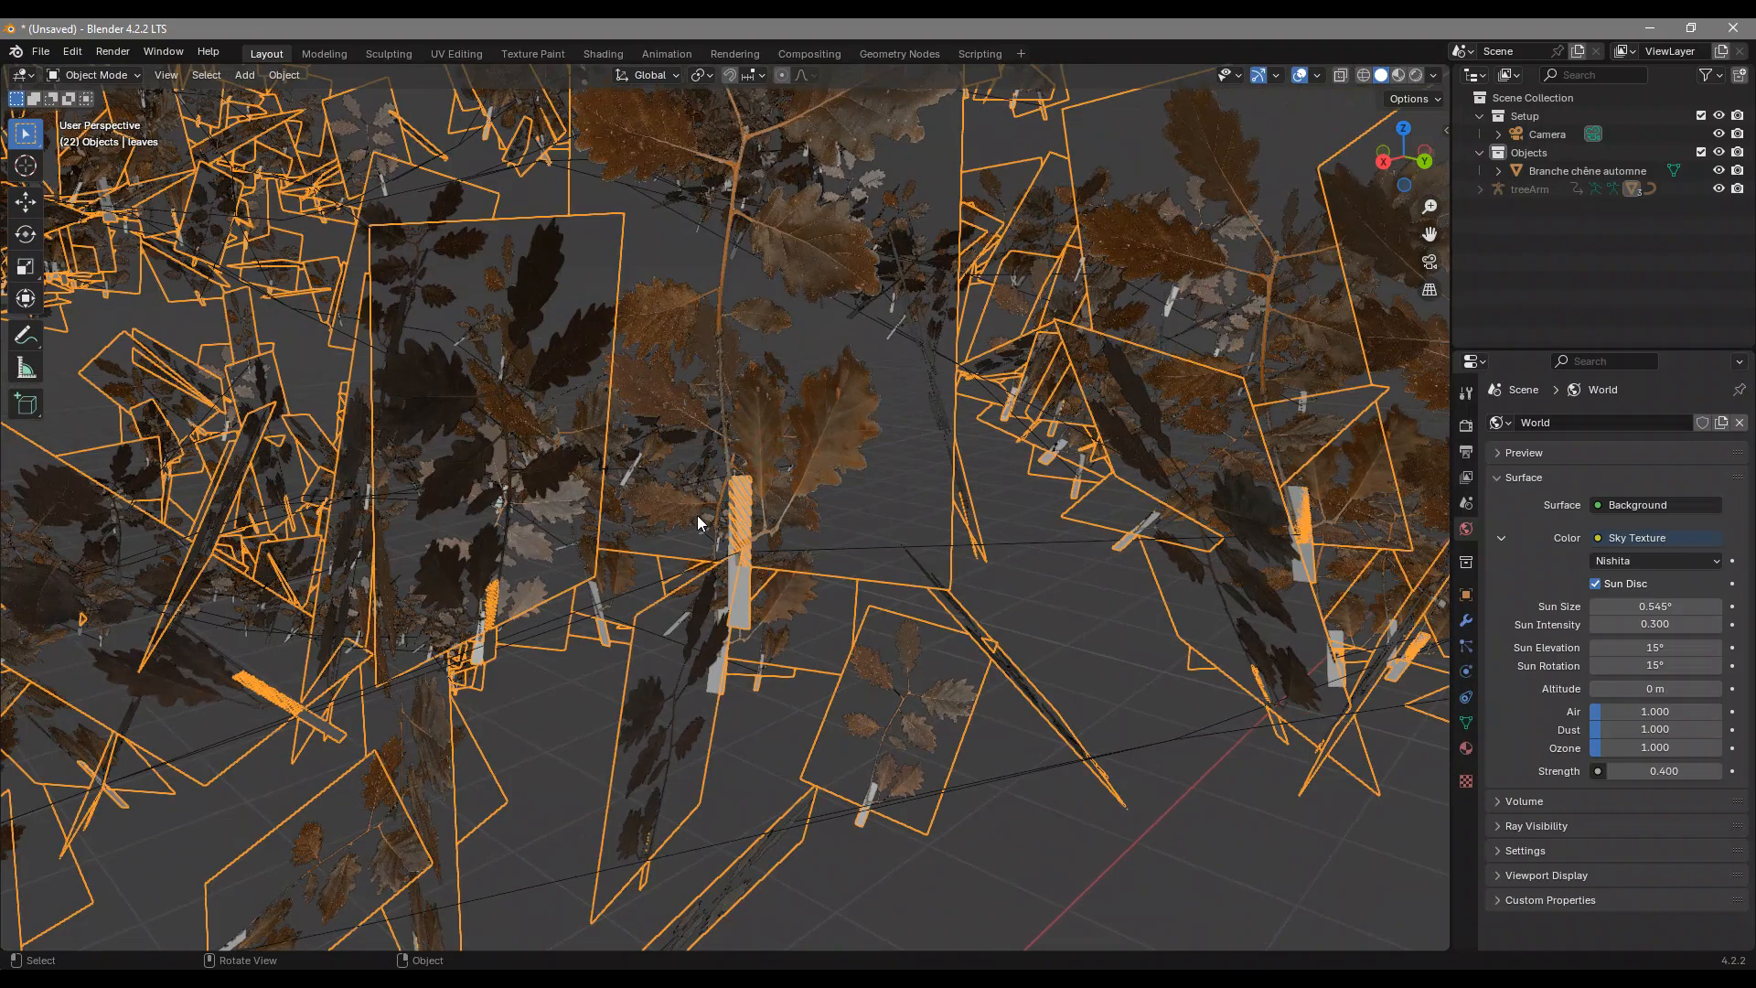
scroll(704, 526, down, 5)
scroll(805, 503, up, 1)
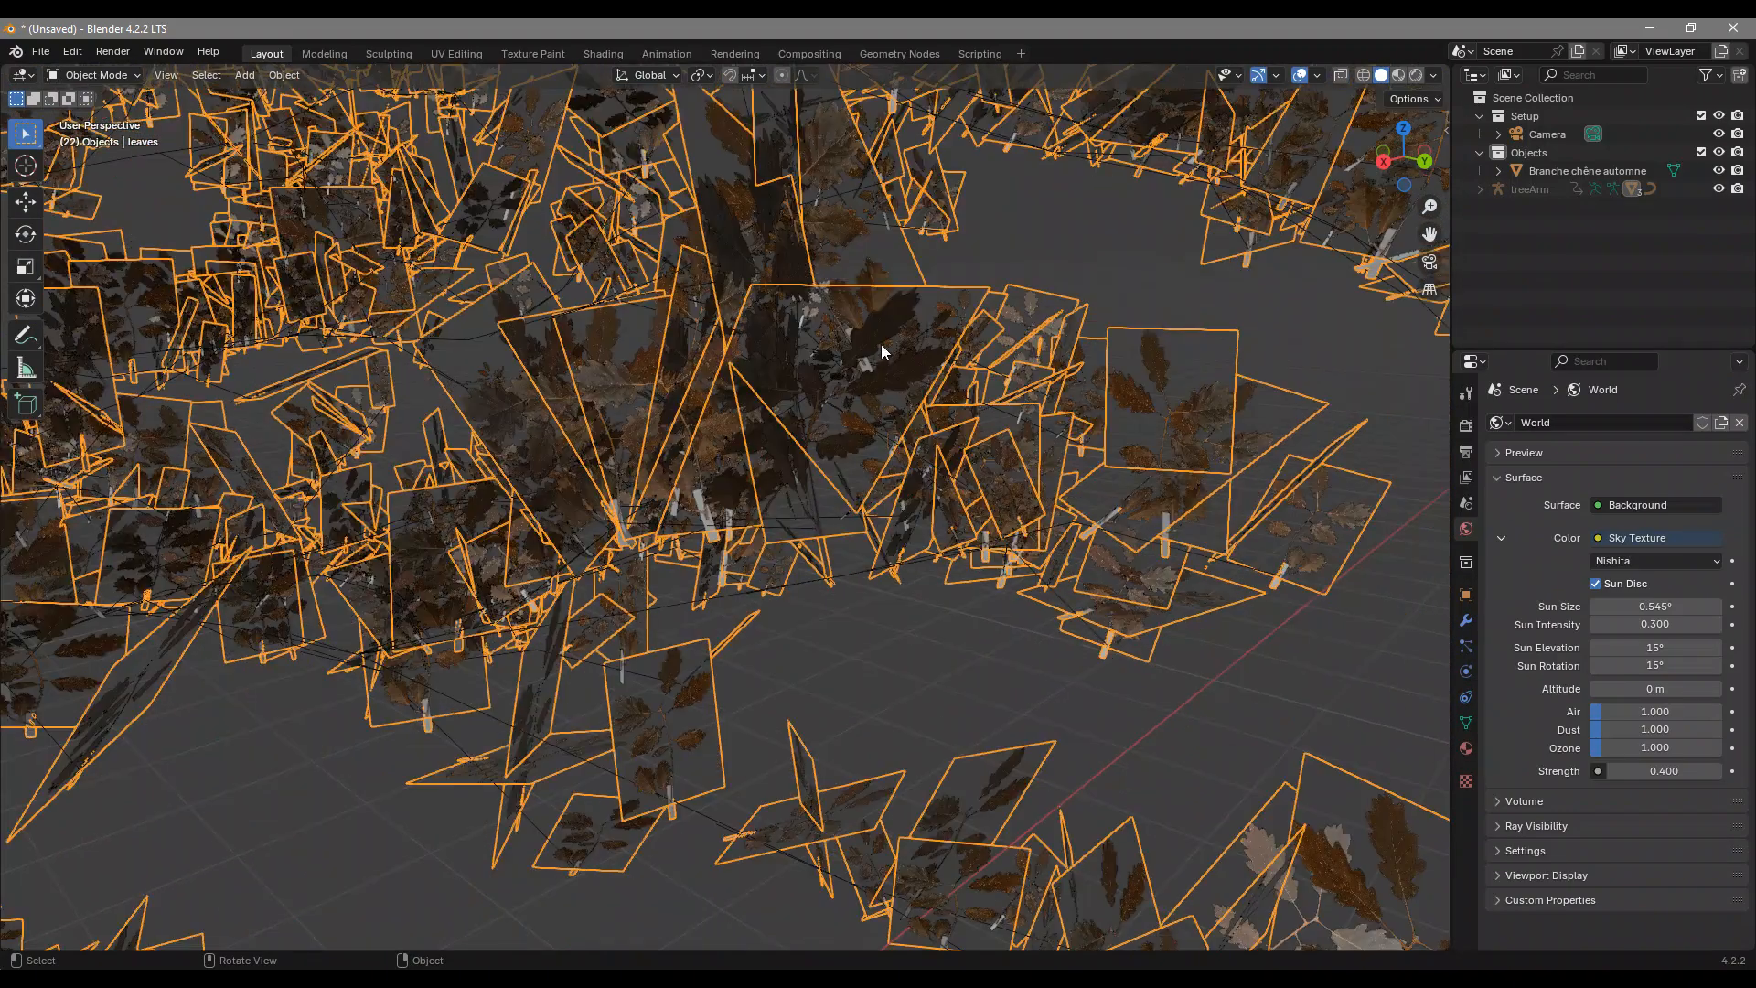
middle_drag(963, 514, 772, 496)
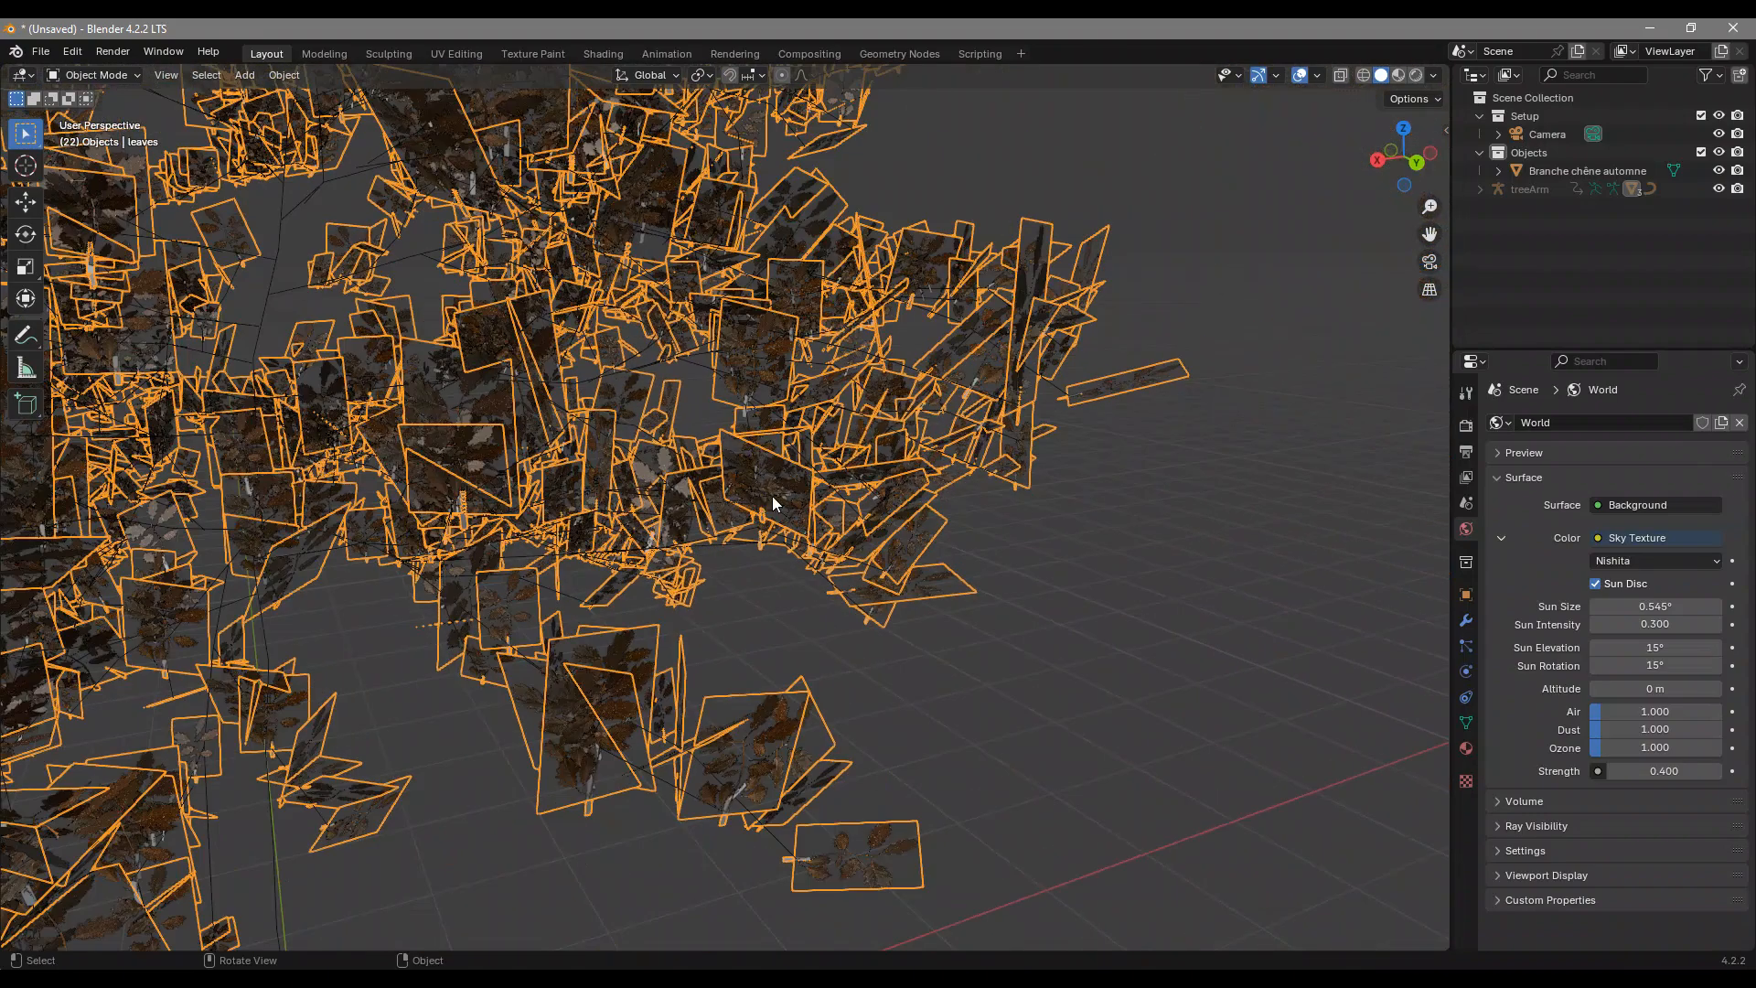
click(1466, 594)
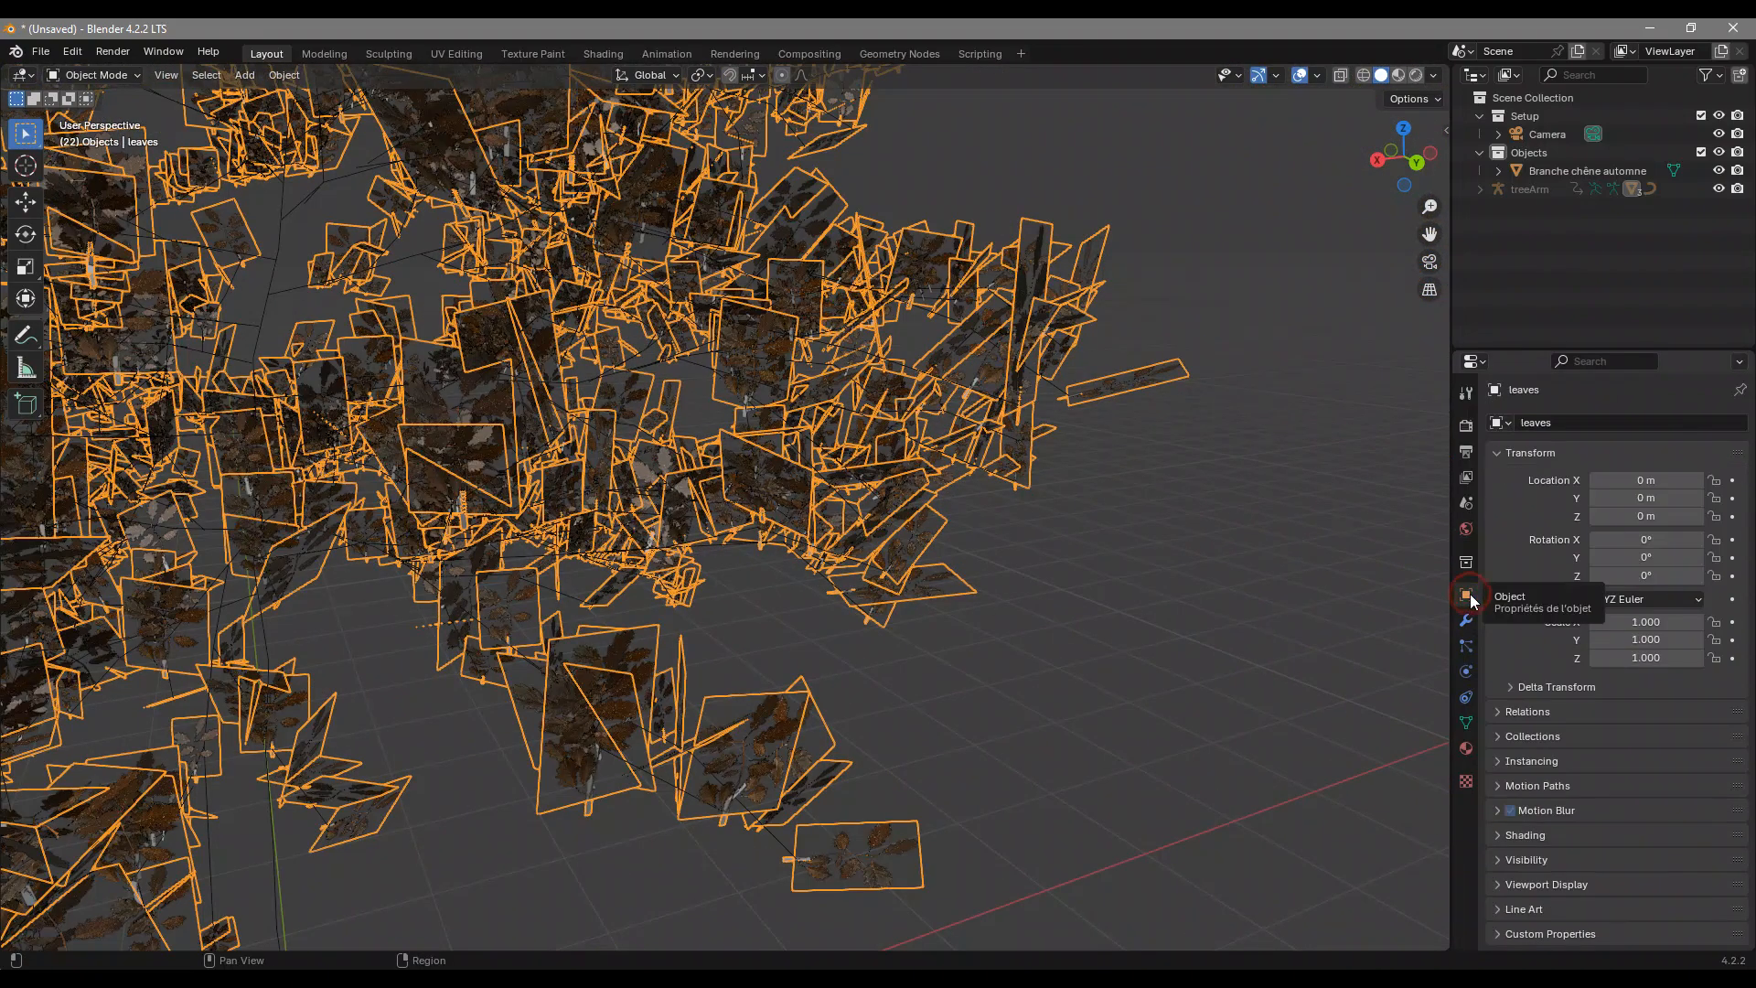
click(1536, 763)
scroll(1517, 731, down, 3)
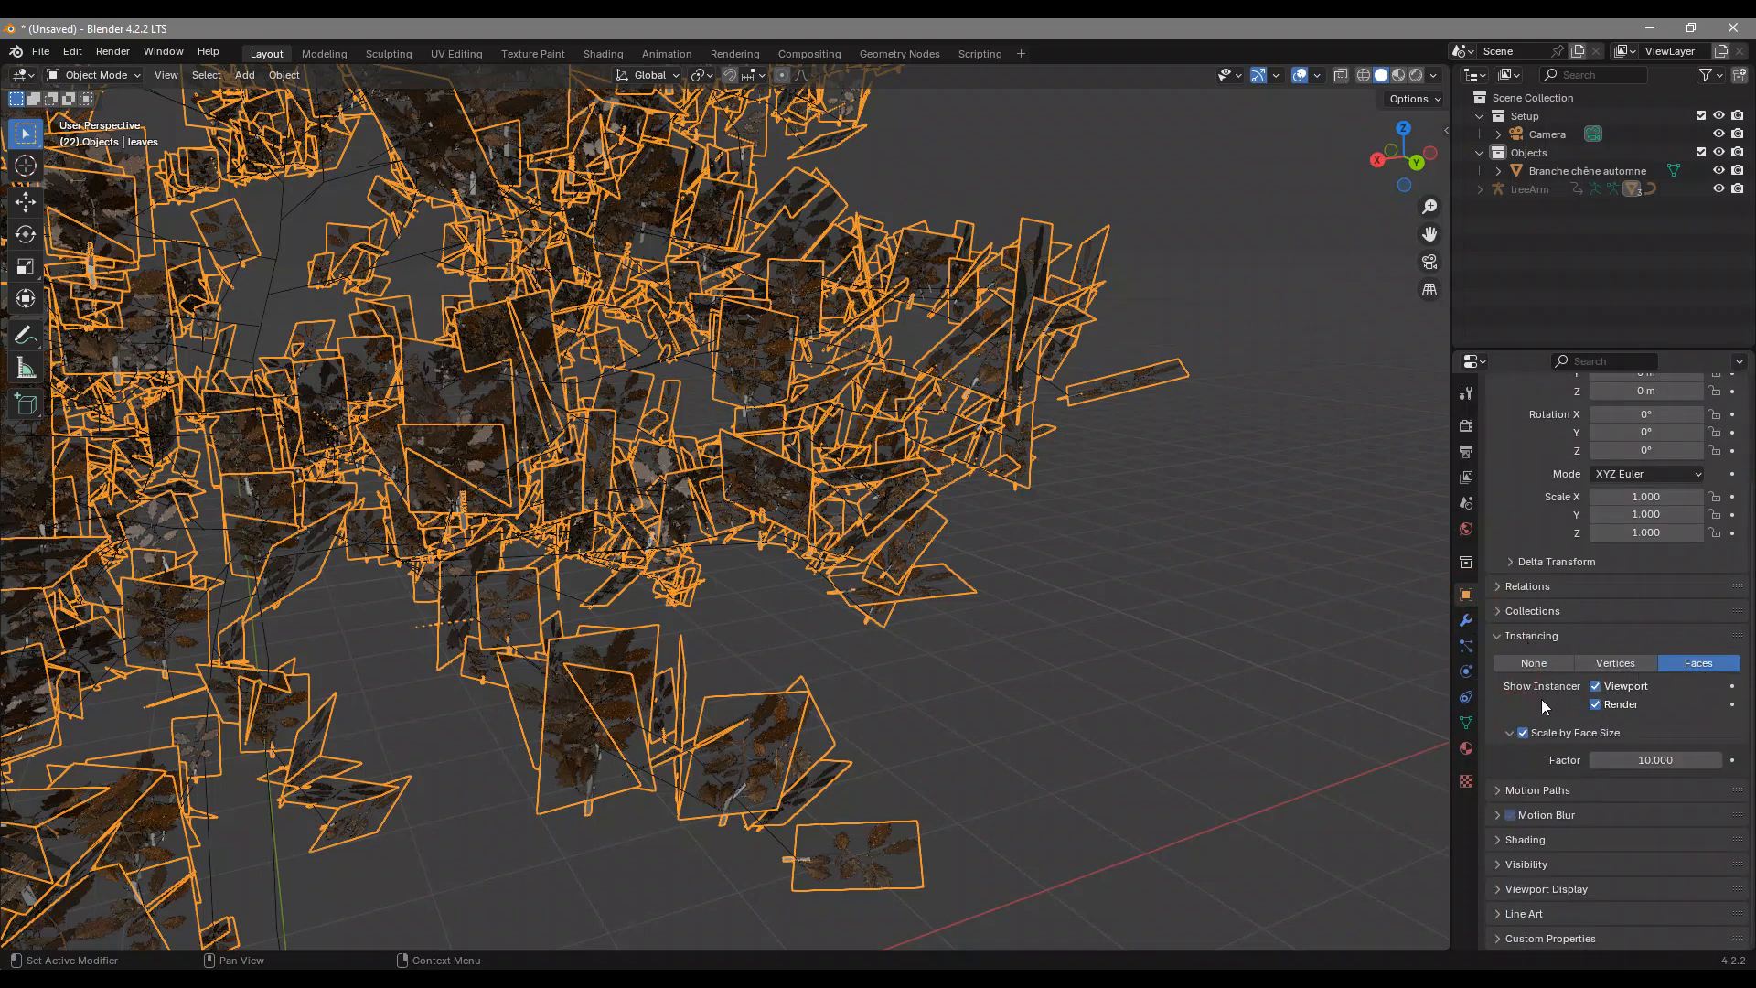
click(1597, 686)
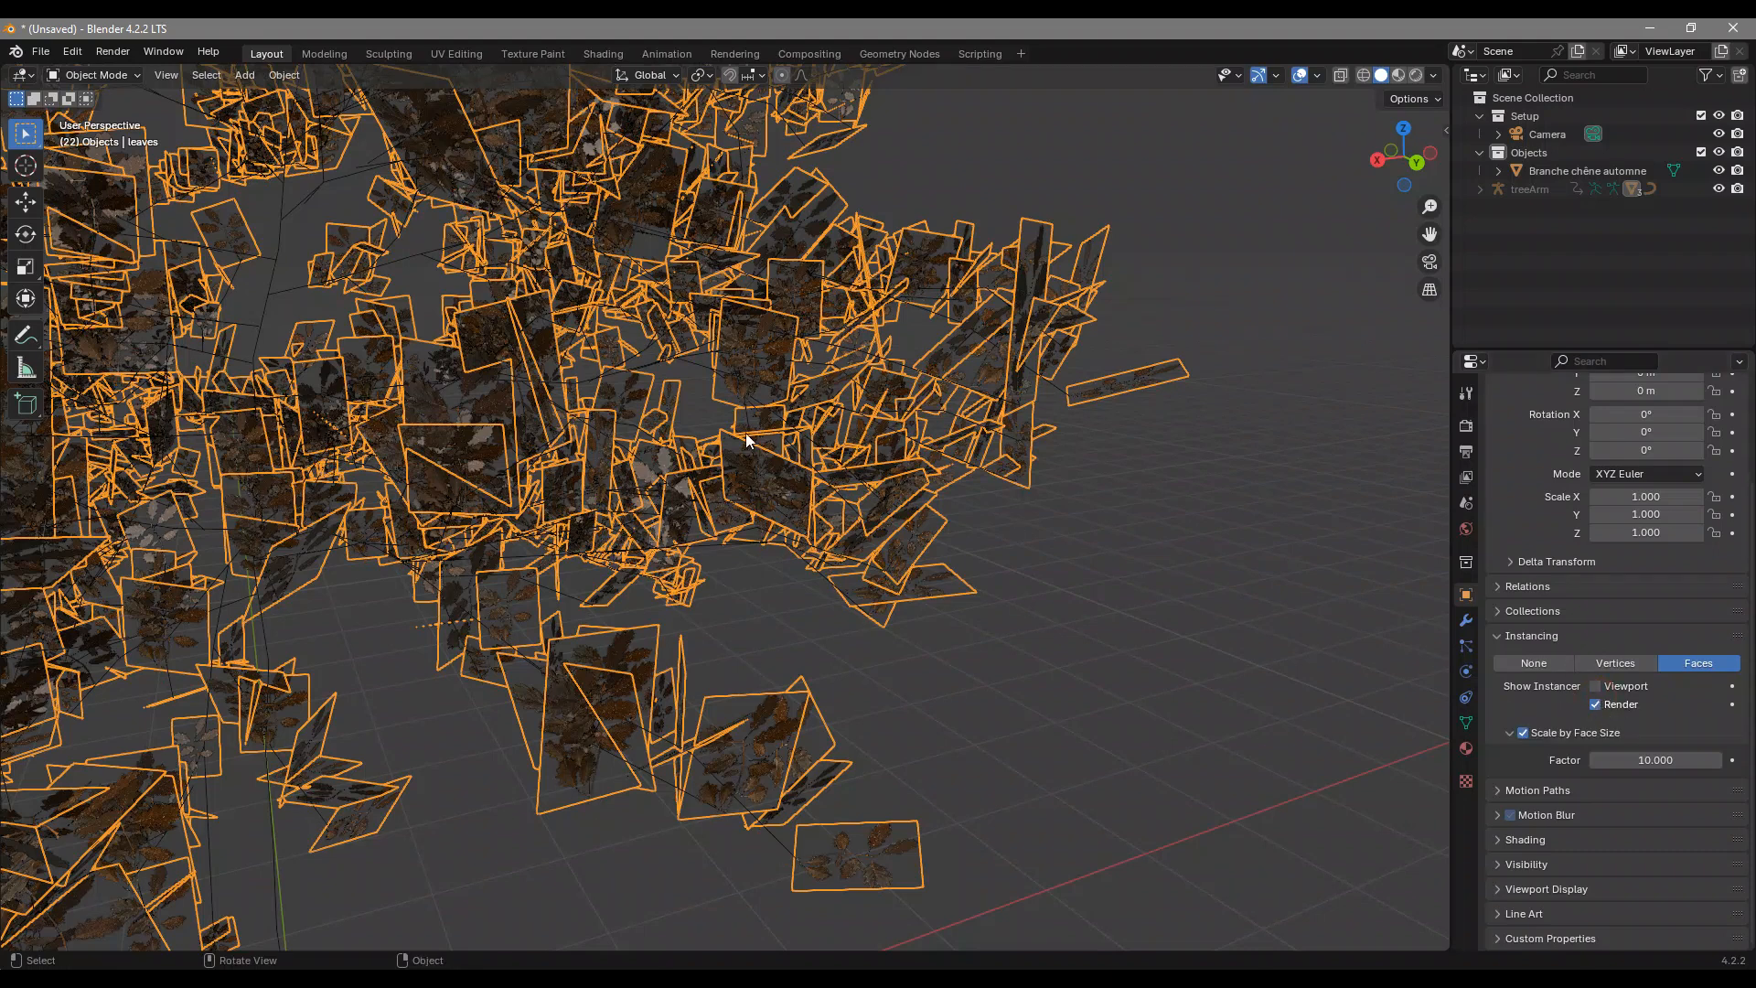
click(1597, 704)
Show the treemesh's Skin modifier in the viewport to inspect the full trunk and branches, and hide it again
middle_drag(1099, 515, 943, 536)
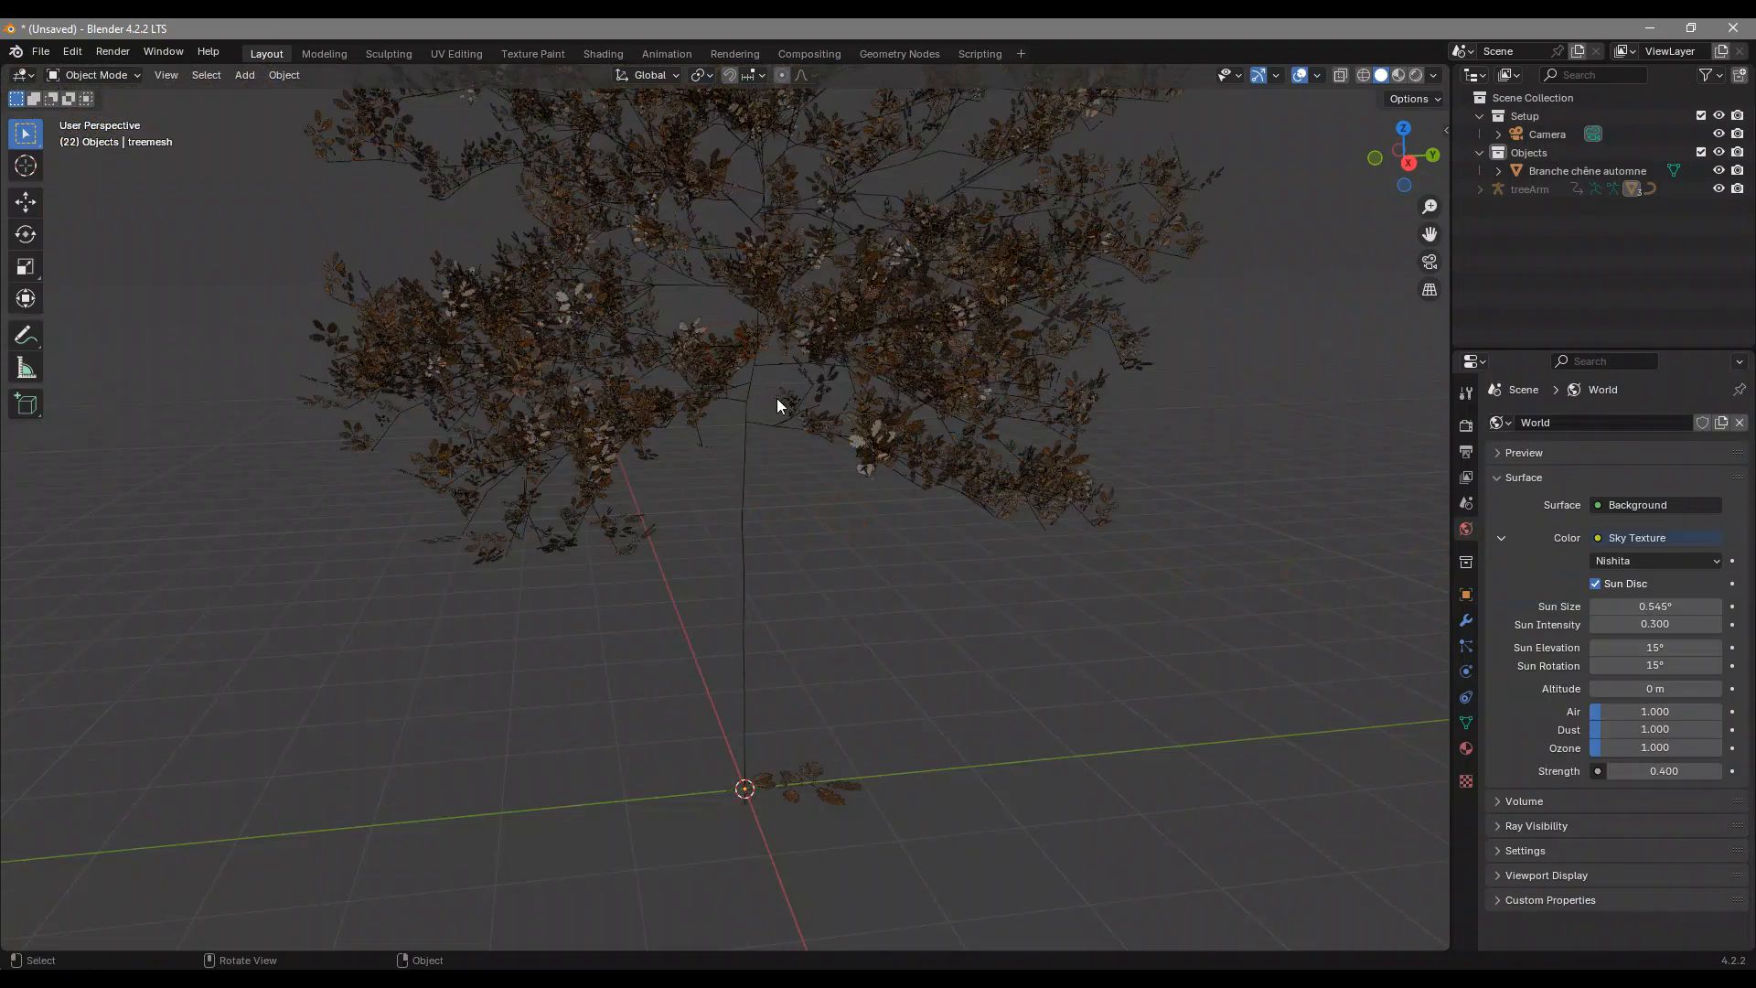
middle_drag(777, 398, 784, 487)
click(740, 498)
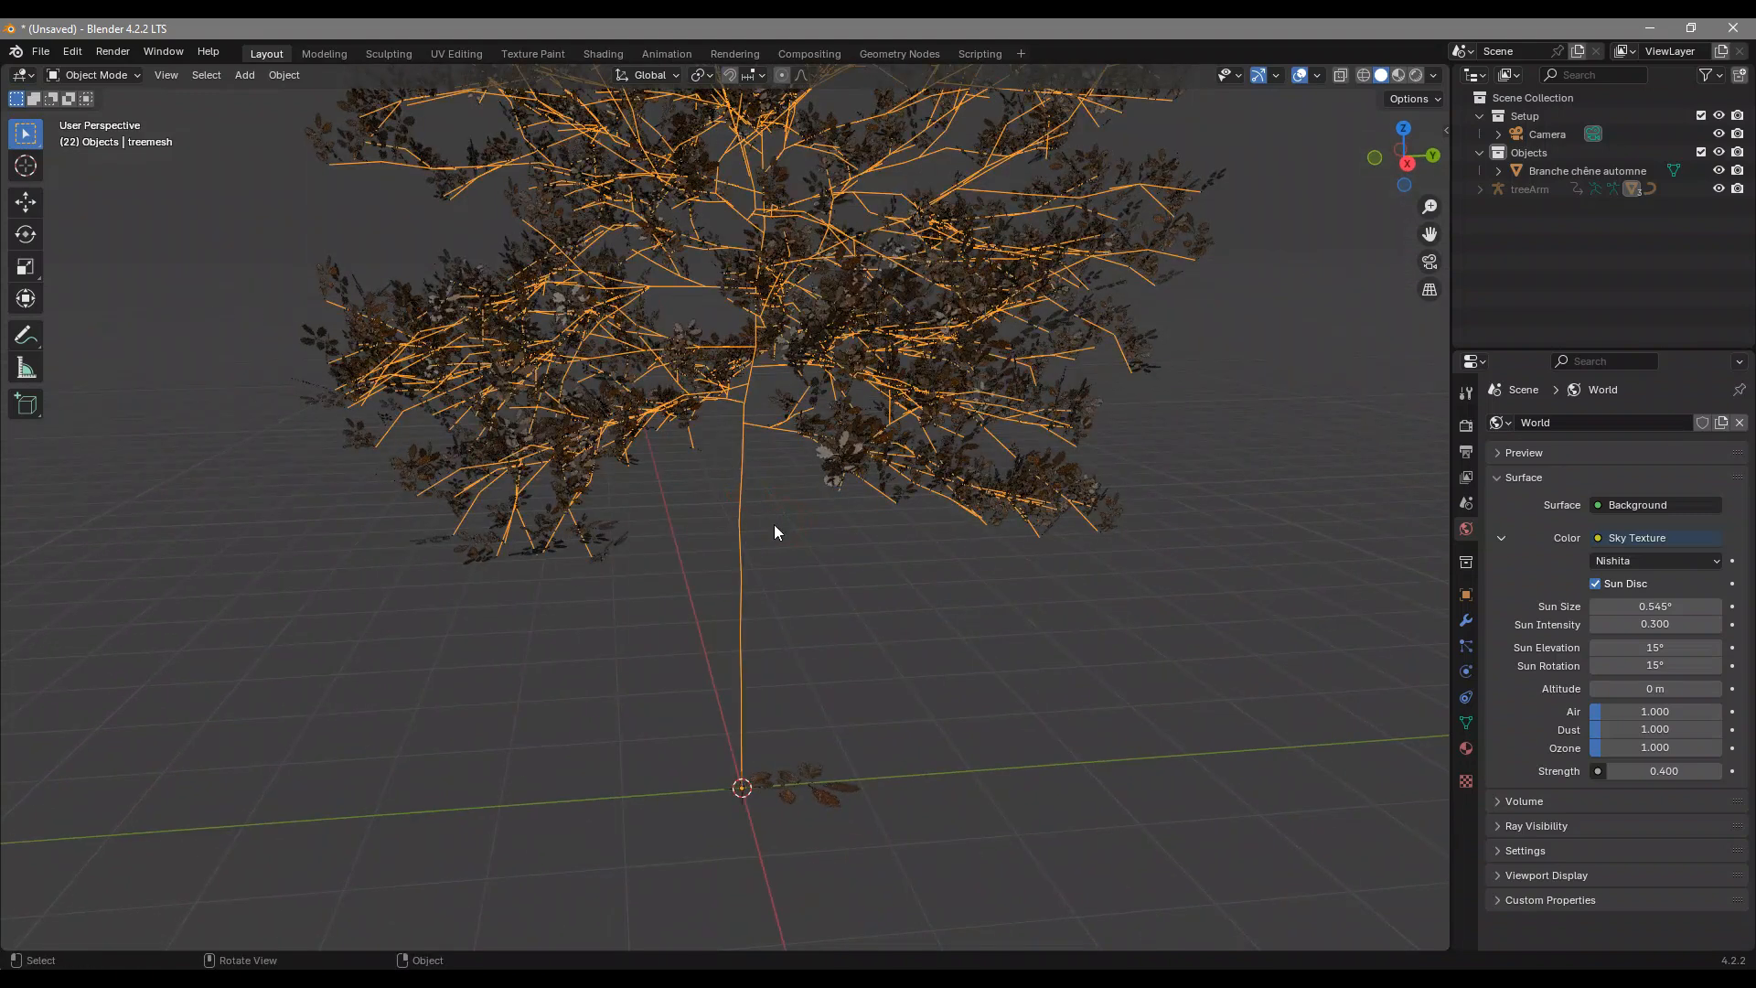
click(1466, 621)
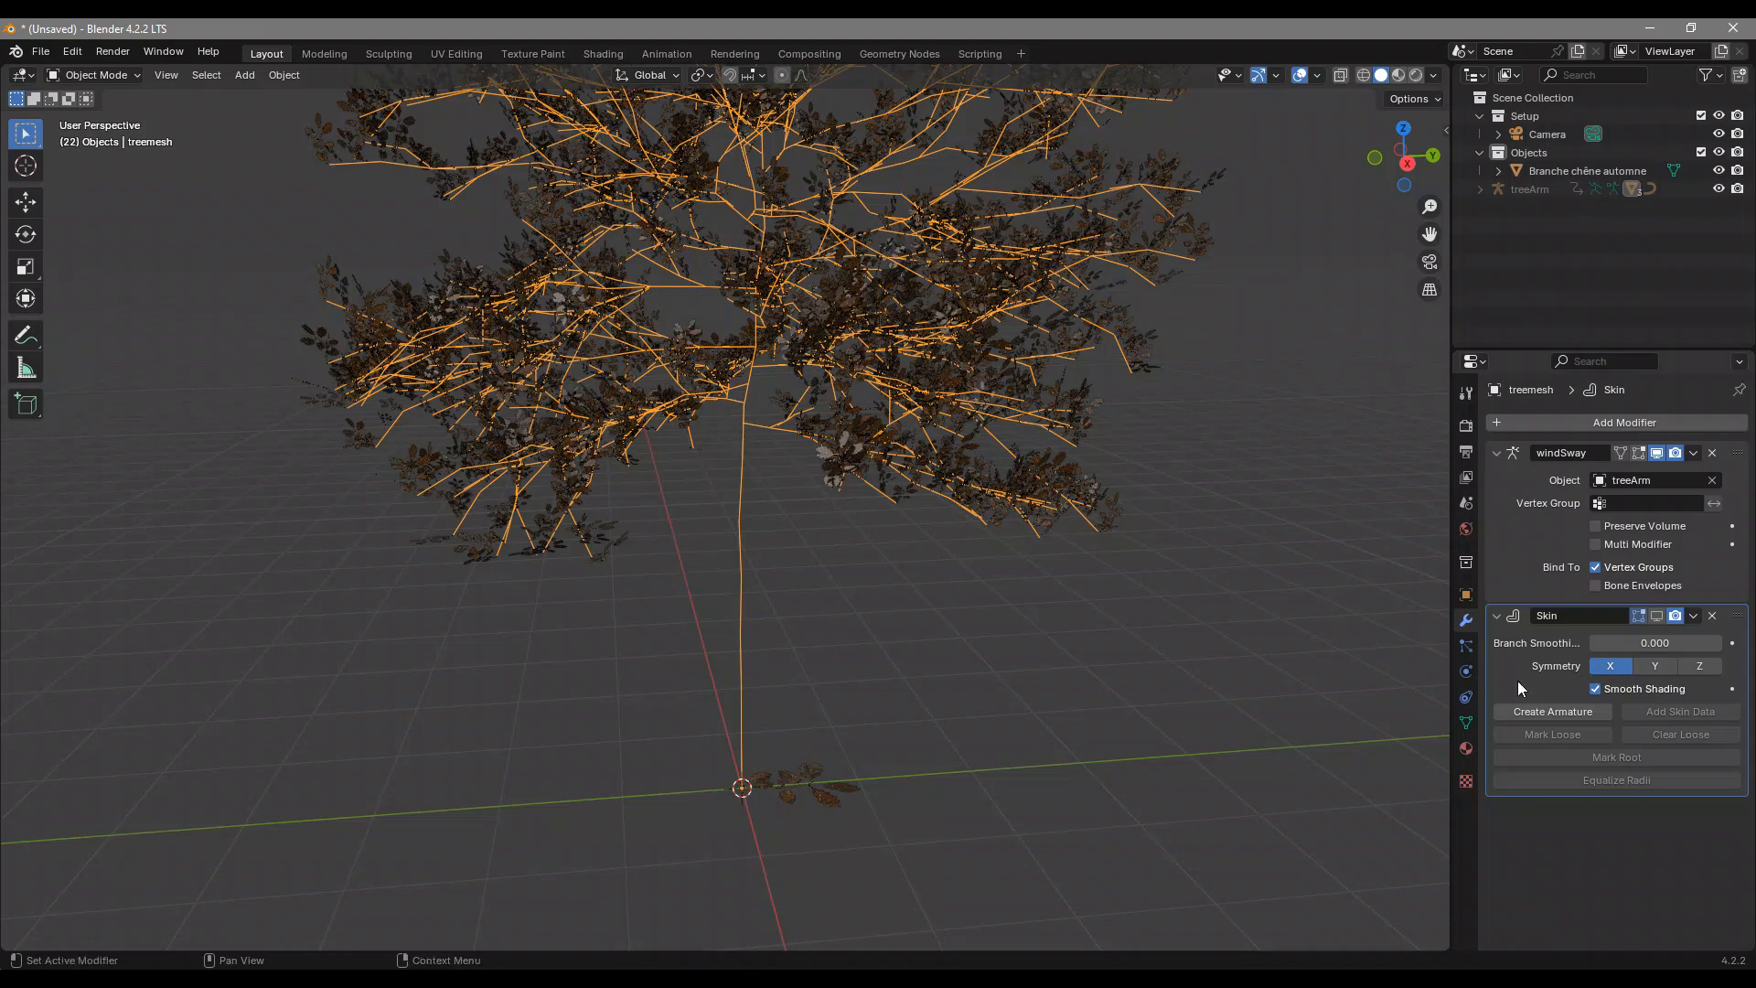
click(1655, 615)
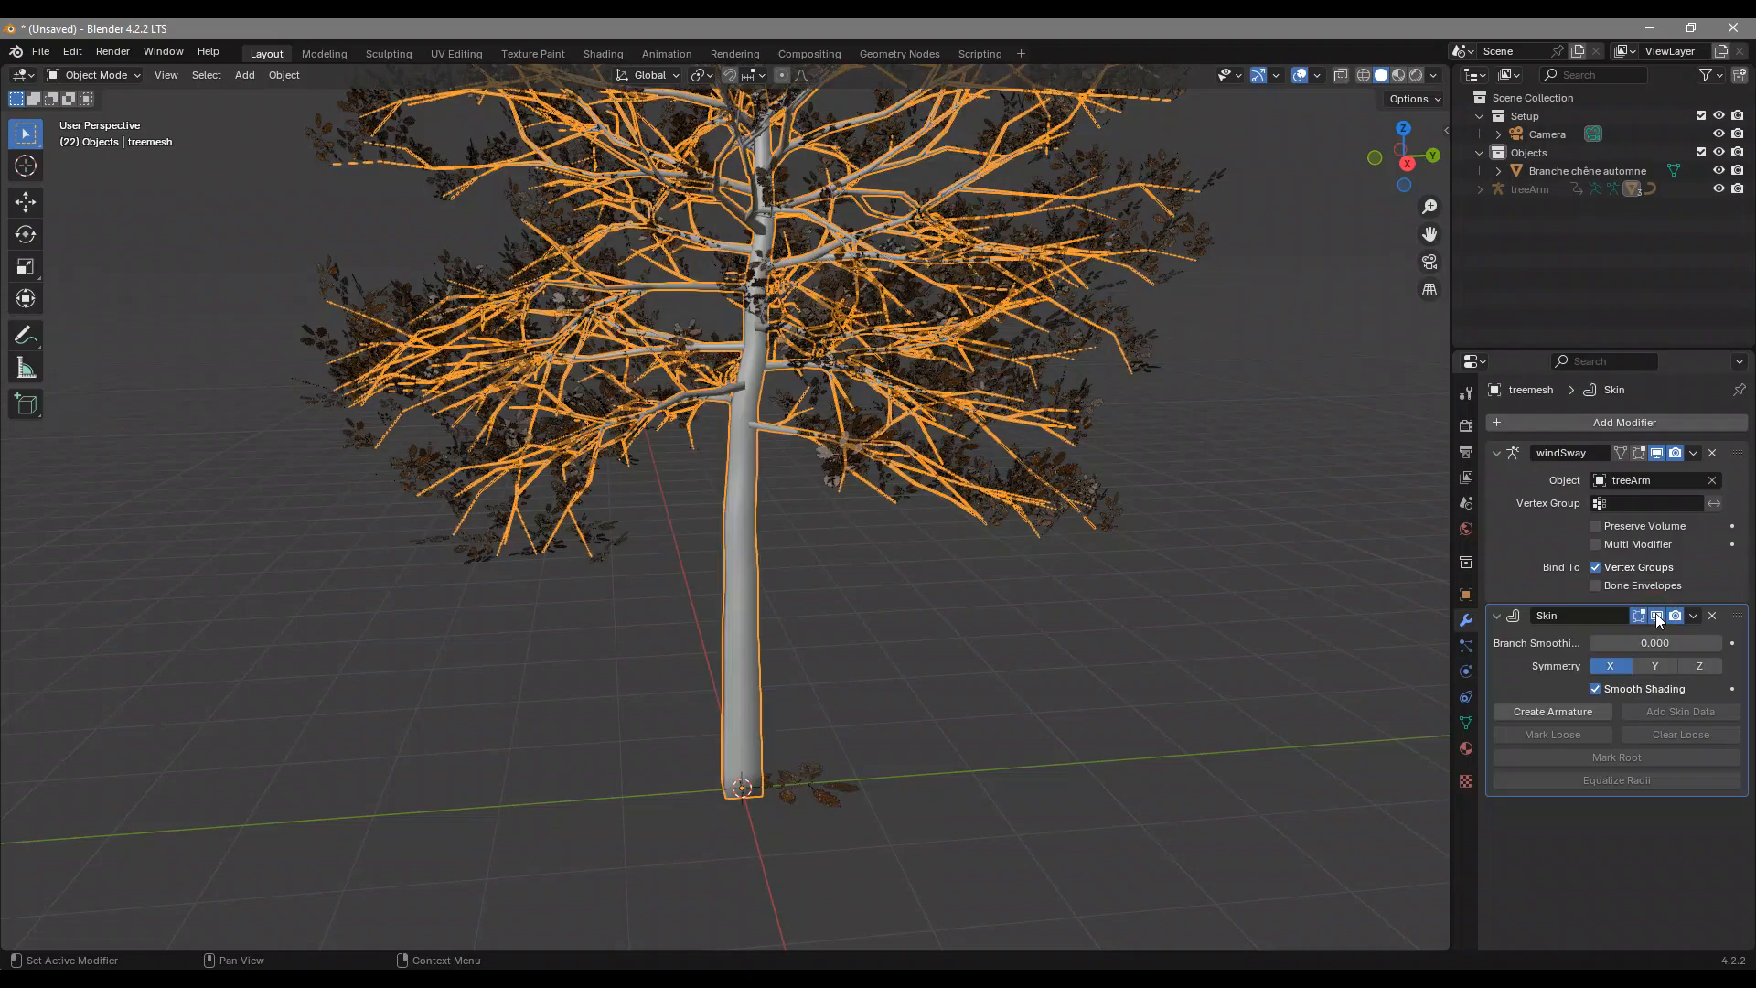
mouse_move(846, 474)
middle_down()
mouse_move(771, 516)
mouse_move(859, 447)
middle_up()
shift+middle_drag(1245, 617, 1268, 666)
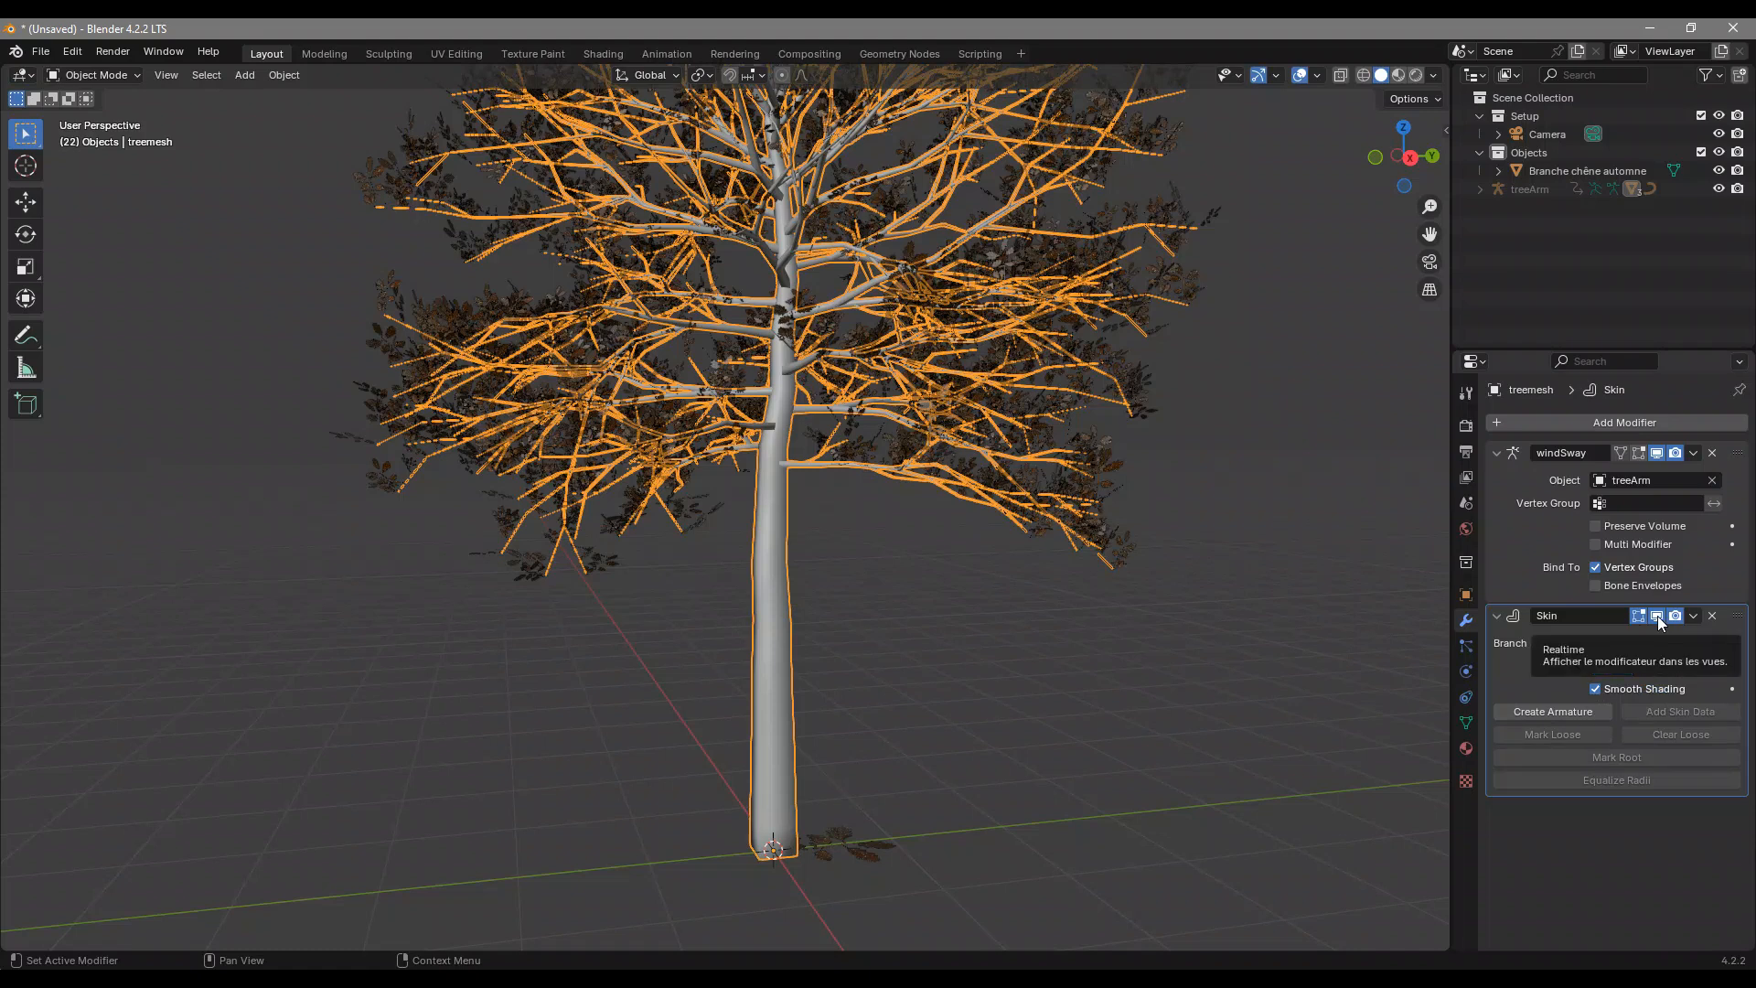
click(1658, 617)
Play the wind animation with the simplified trunk and examine the whole tree's movement
mouse_move(1150, 562)
middle_down()
mouse_move(1033, 606)
mouse_move(1156, 479)
mouse_move(1152, 564)
middle_up()
key(space)
middle_drag(847, 247, 863, 418)
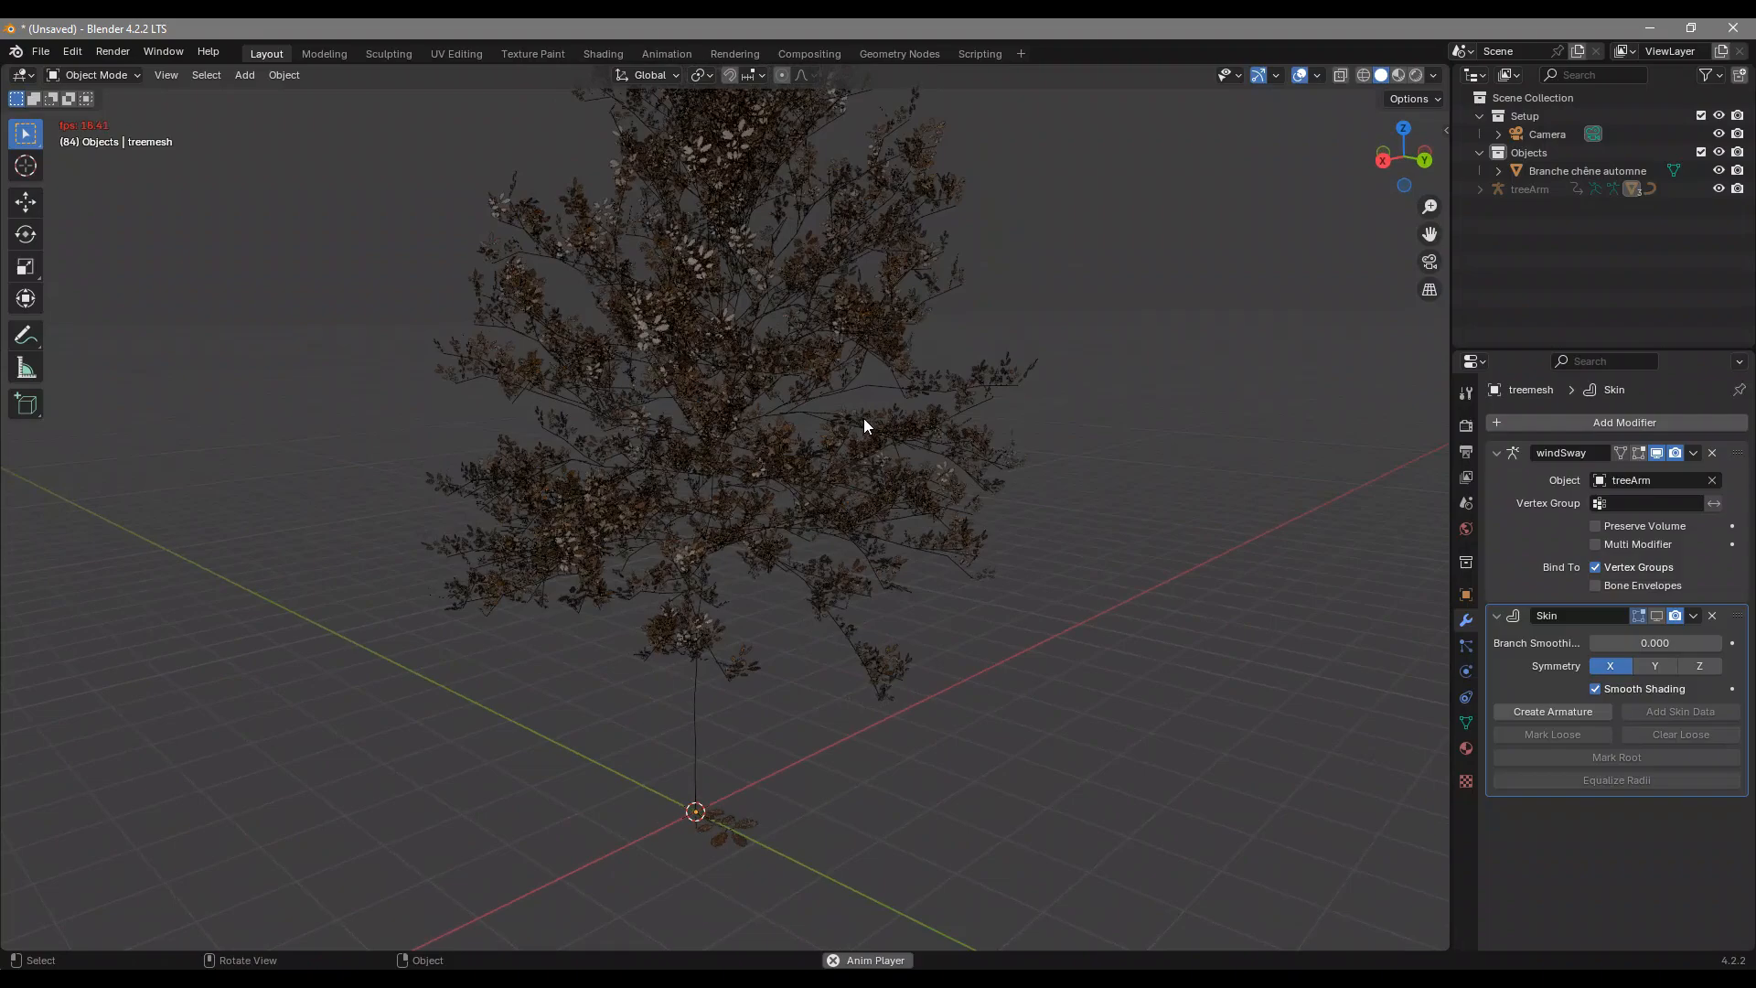
middle_drag(968, 541, 924, 576)
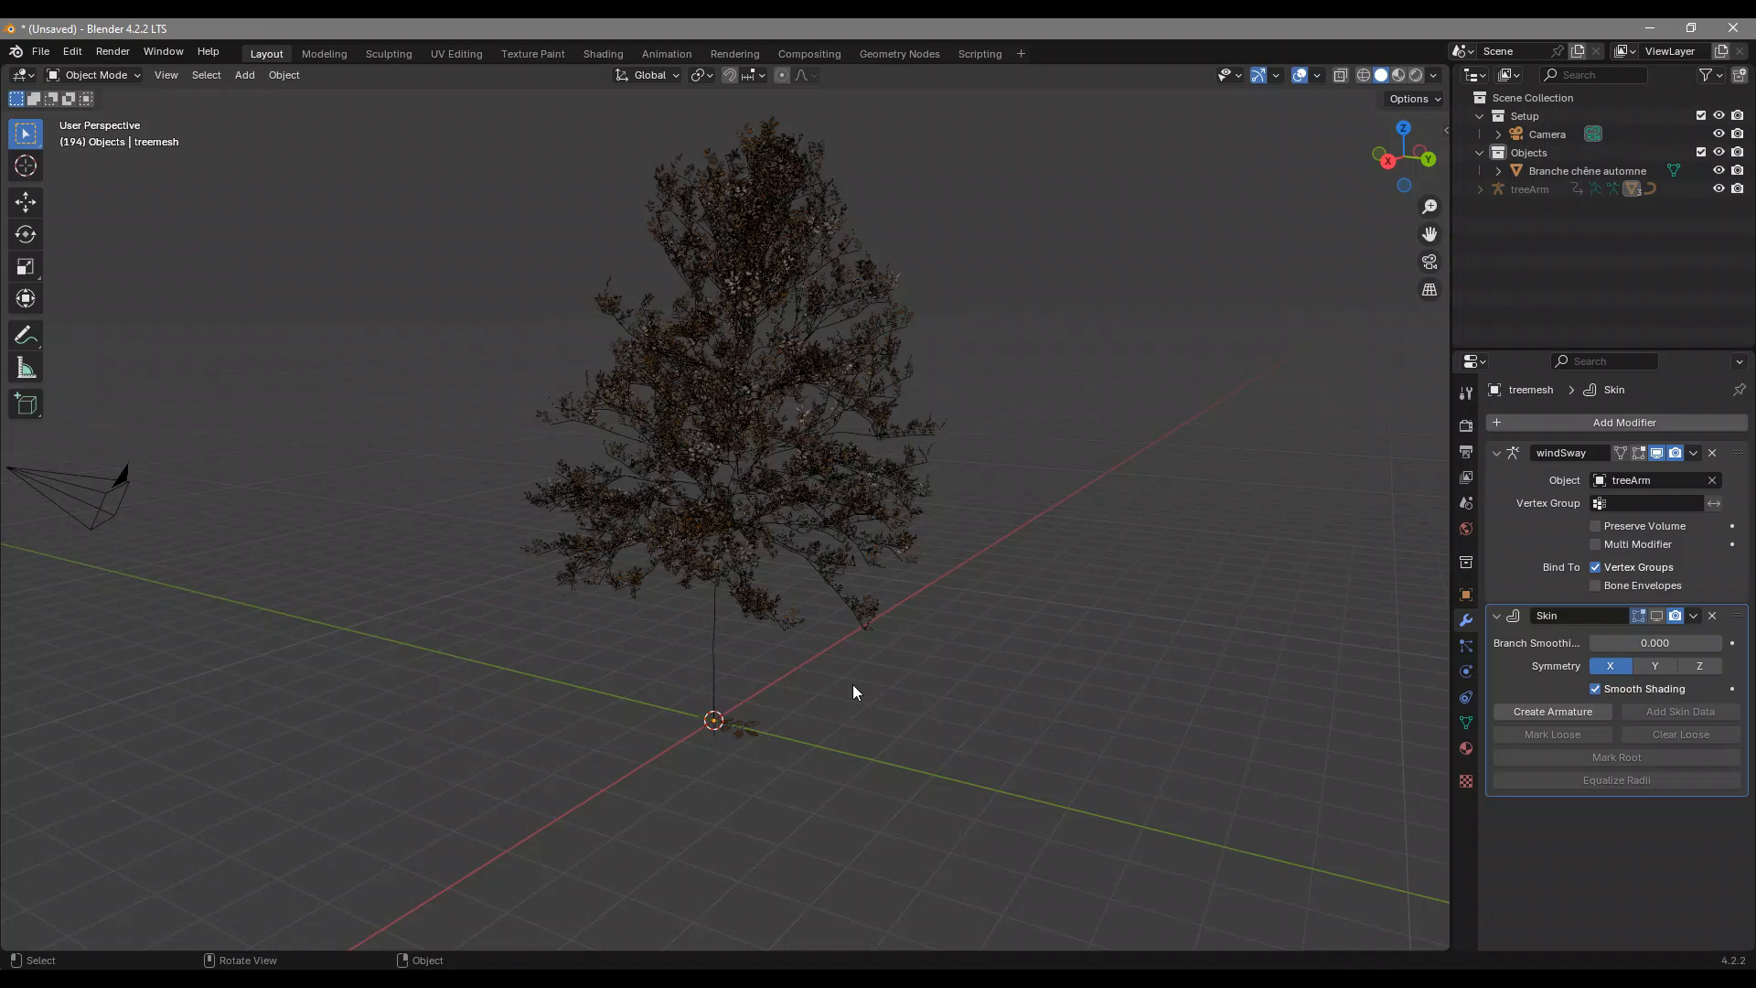
Add a mesh plane at the base of the tree
key(shift+a)
mouse_move(984, 622)
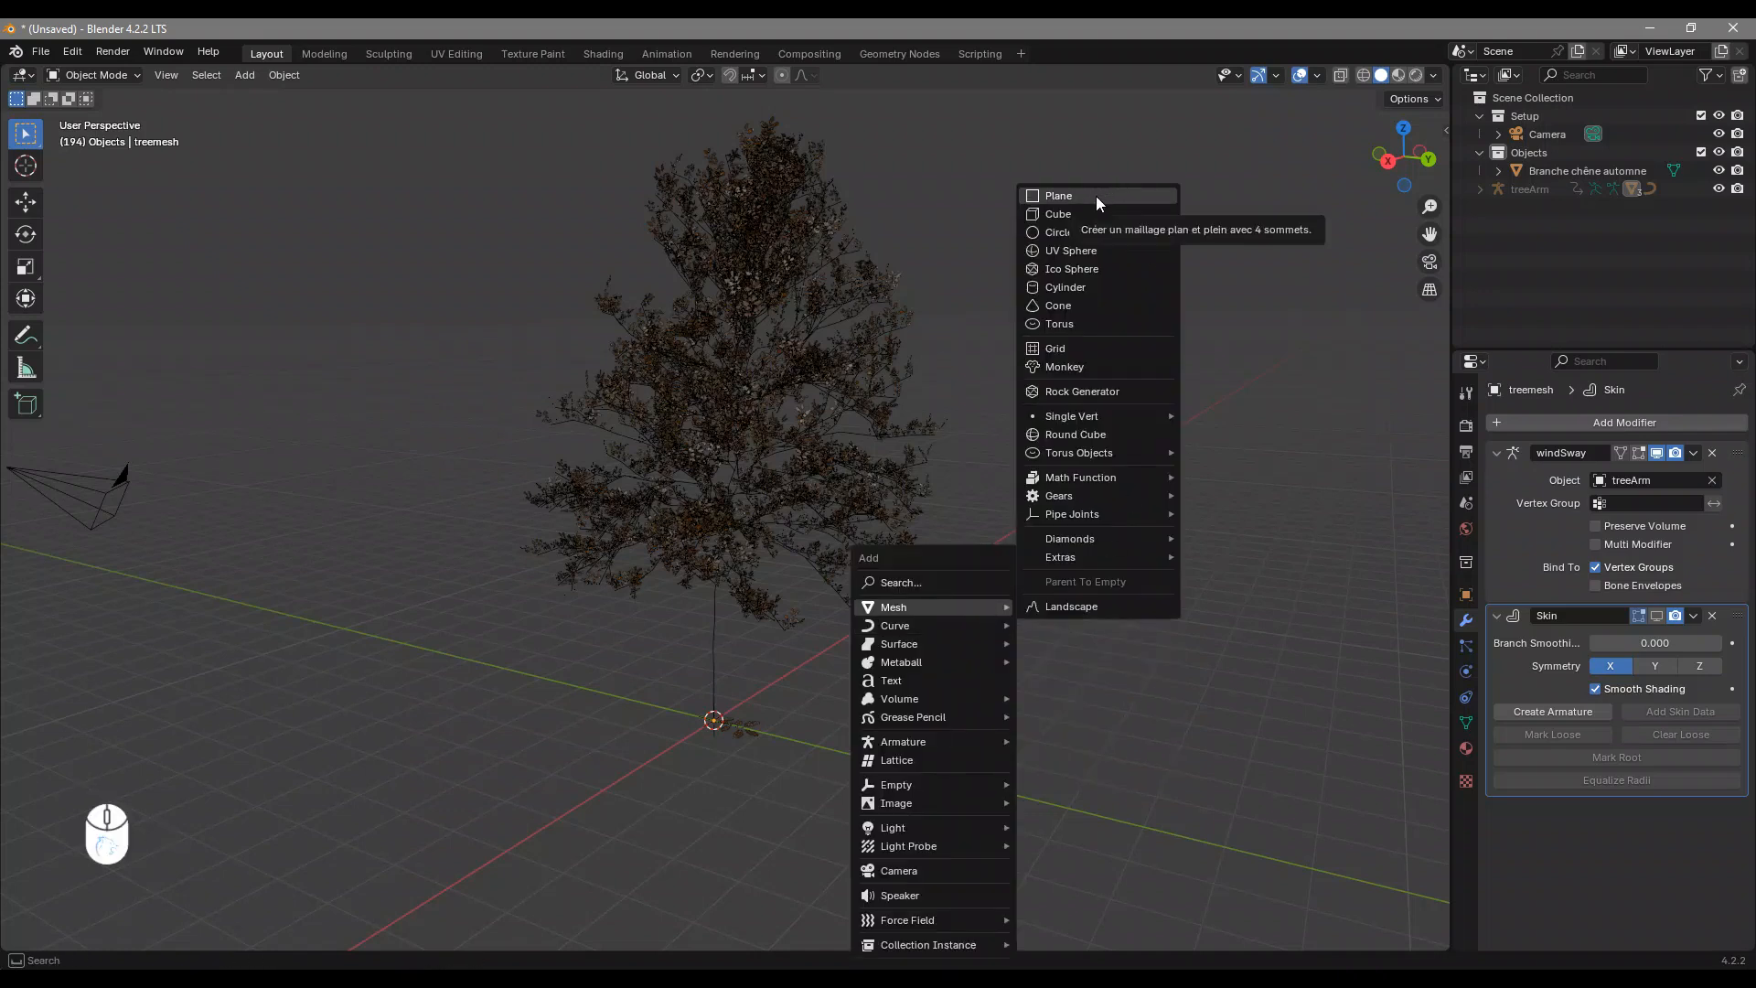
click(1096, 196)
mouse_move(888, 603)
shift+middle_down()
mouse_move(917, 568)
mouse_move(903, 589)
shift+middle_up()
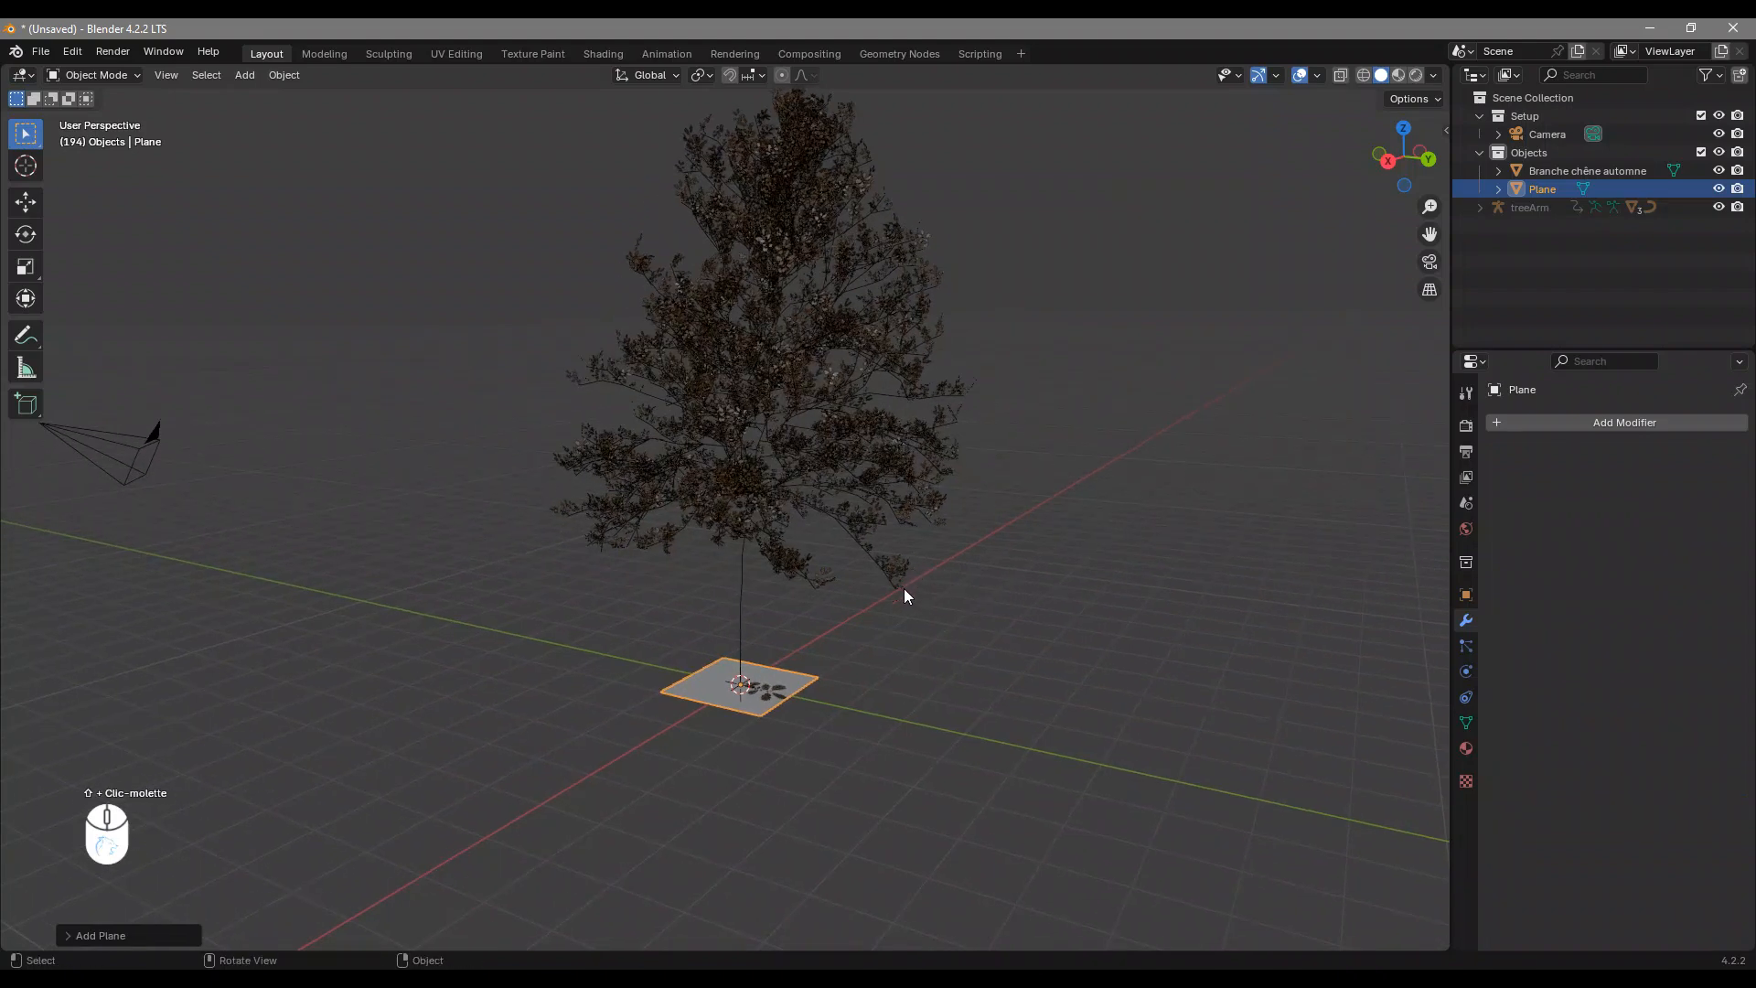
Add a level 1 Subdivision modifier to the plane and apply it
key(ctrl+1)
middle_drag(779, 706, 764, 675)
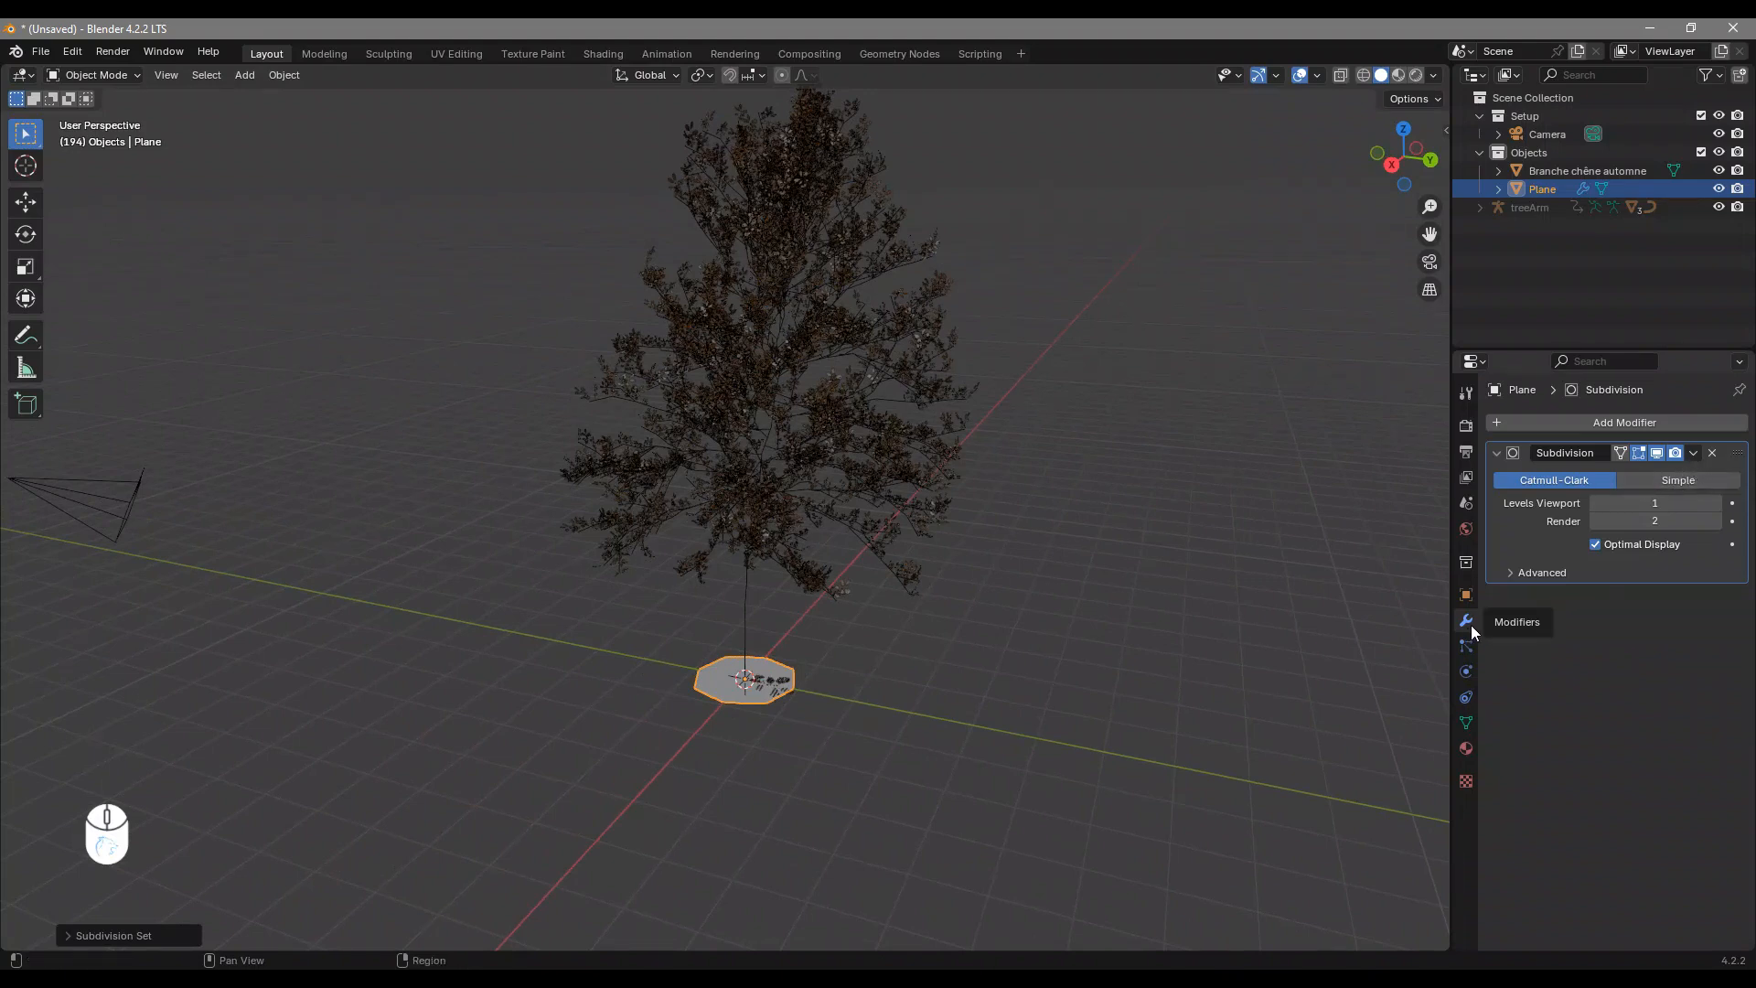
click(1693, 452)
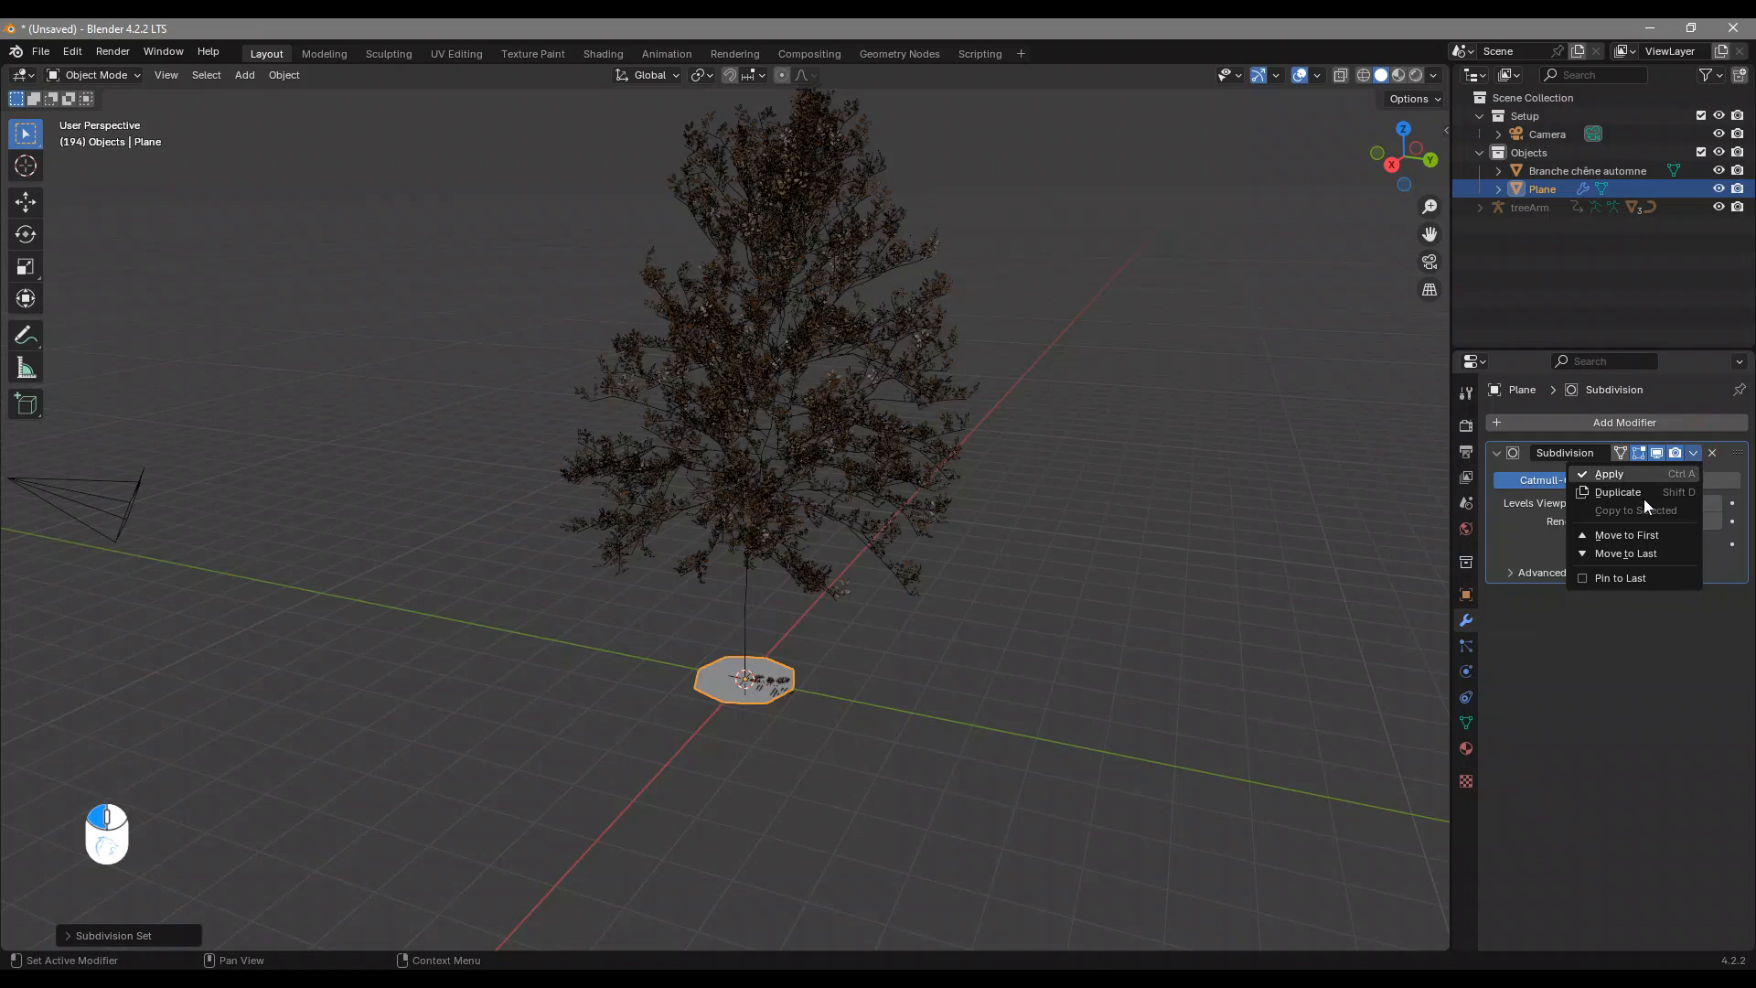
click(1622, 474)
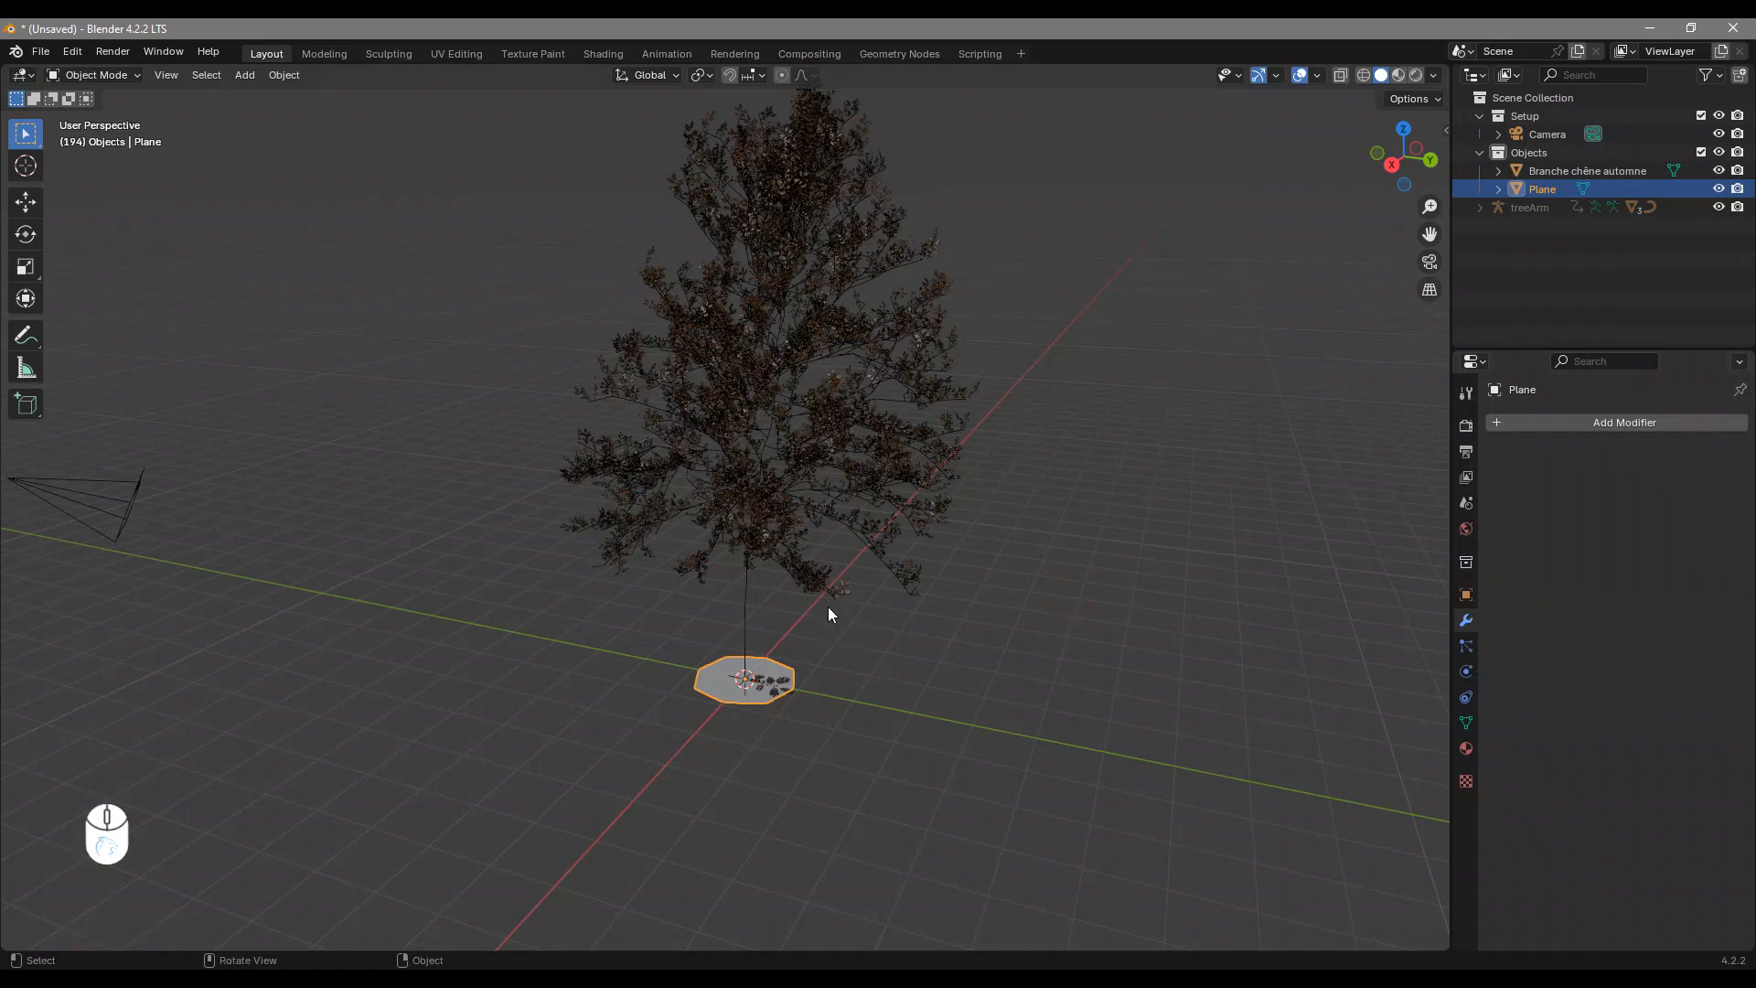
Raise the plane along the Z axis into the tree's foliage and adjust its position around the trunk
key(g)
key(z)
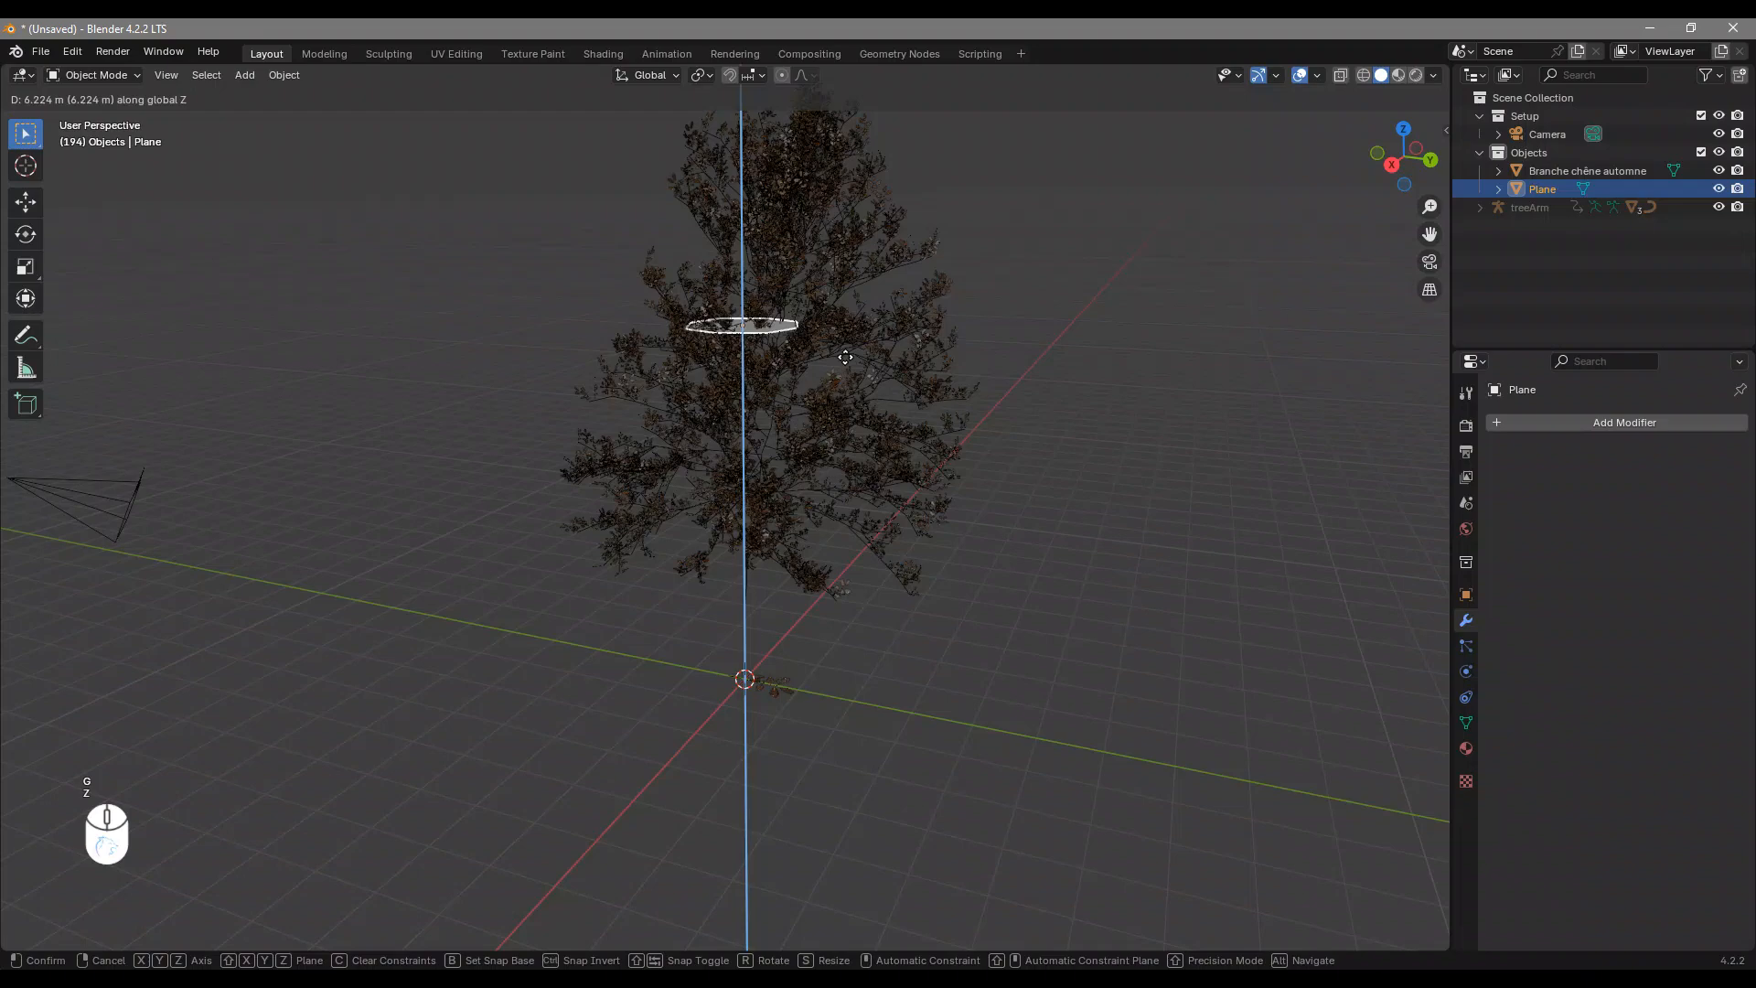
click(842, 446)
shift+middle_drag(841, 445, 825, 591)
key(g)
click(843, 583)
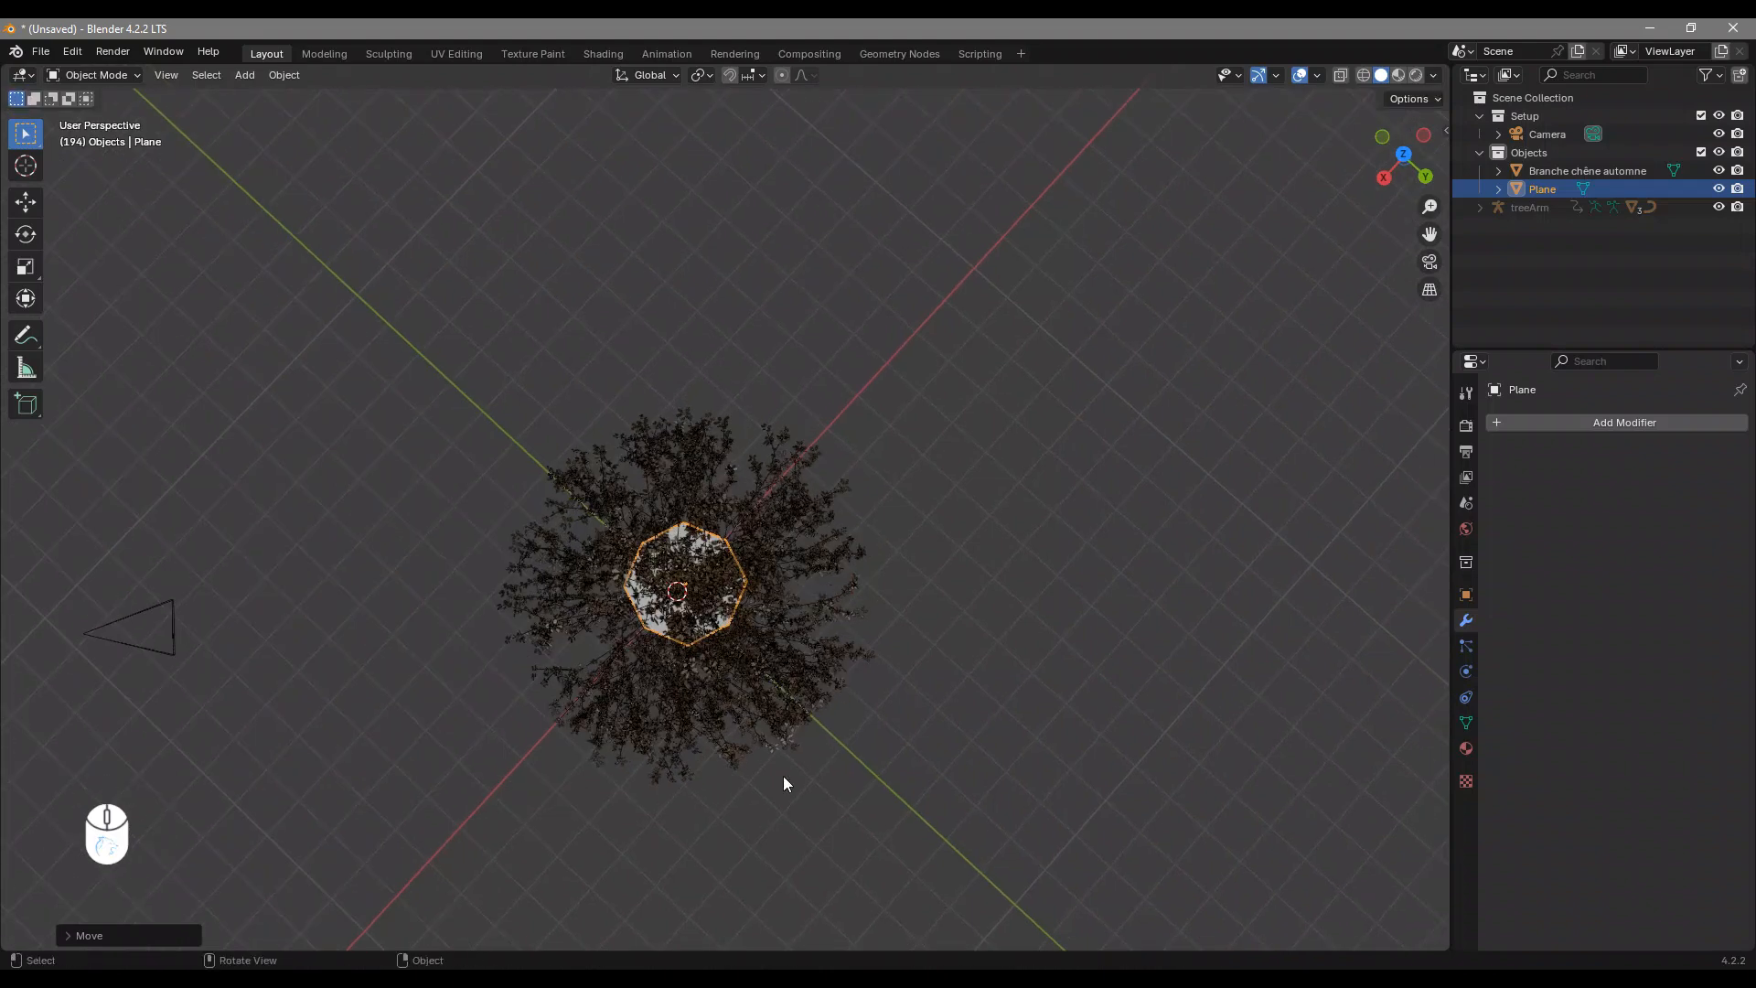
Scale up the plane until it spans most of the foliage's width, and apply its object transform
key(s)
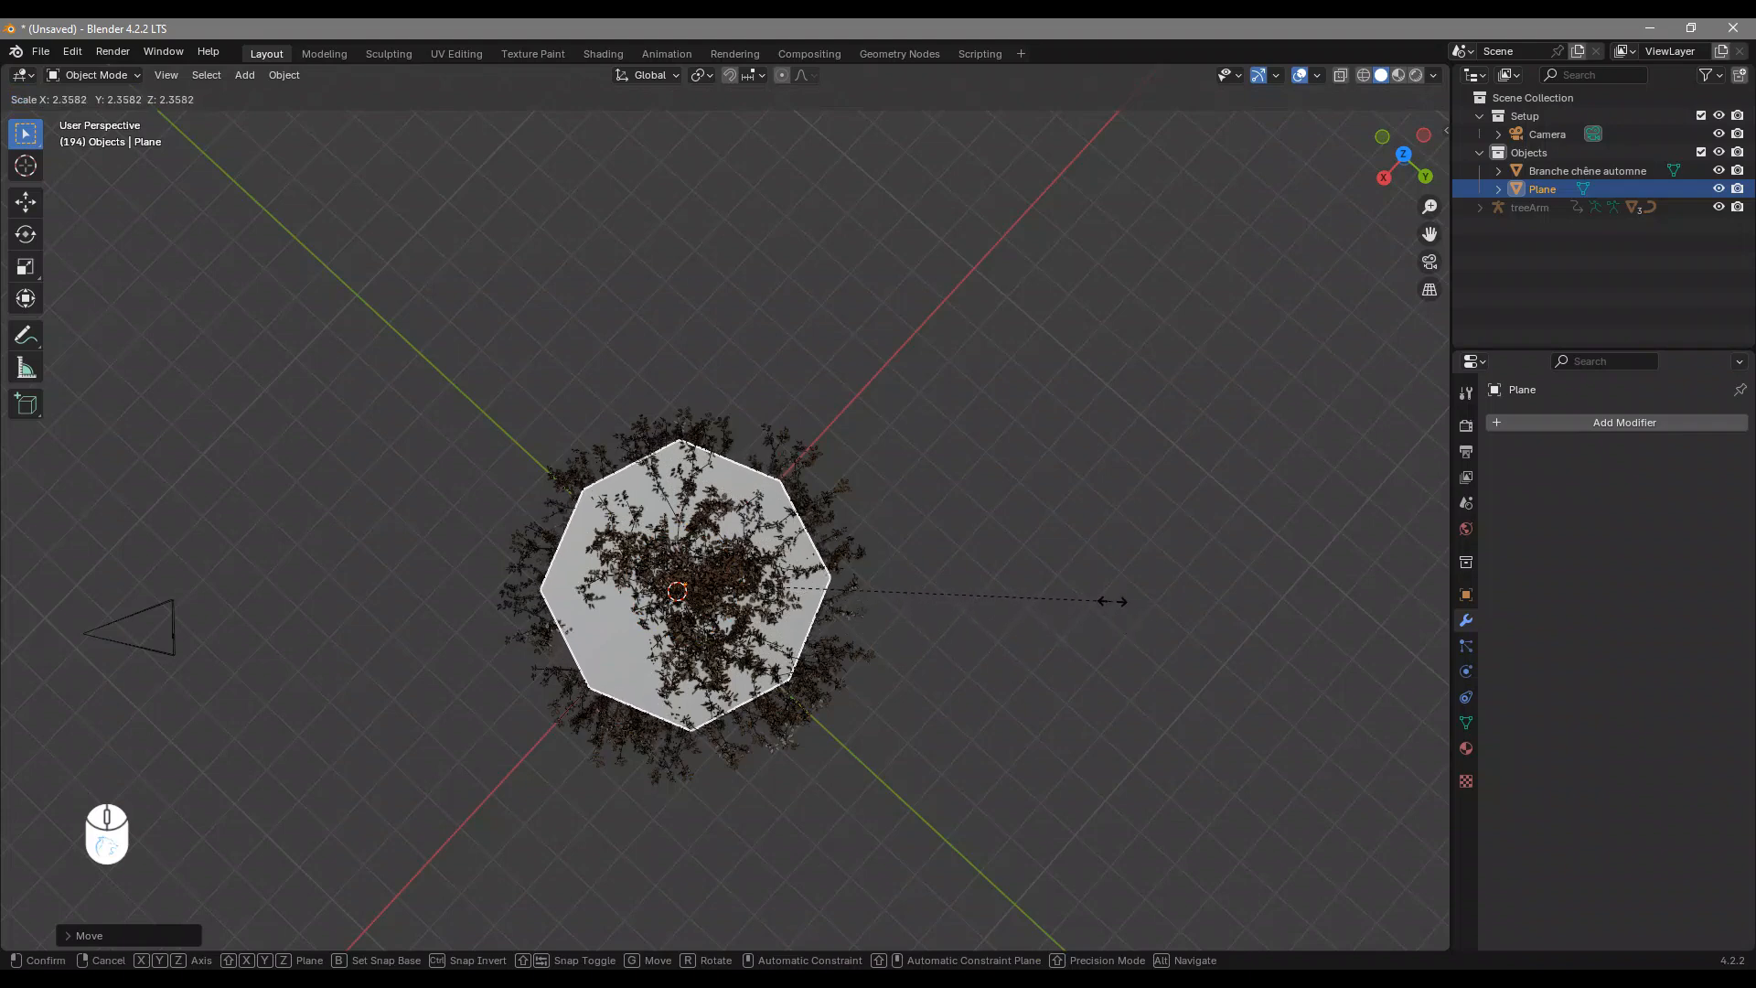
click(1057, 590)
middle_drag(1057, 590, 1015, 413)
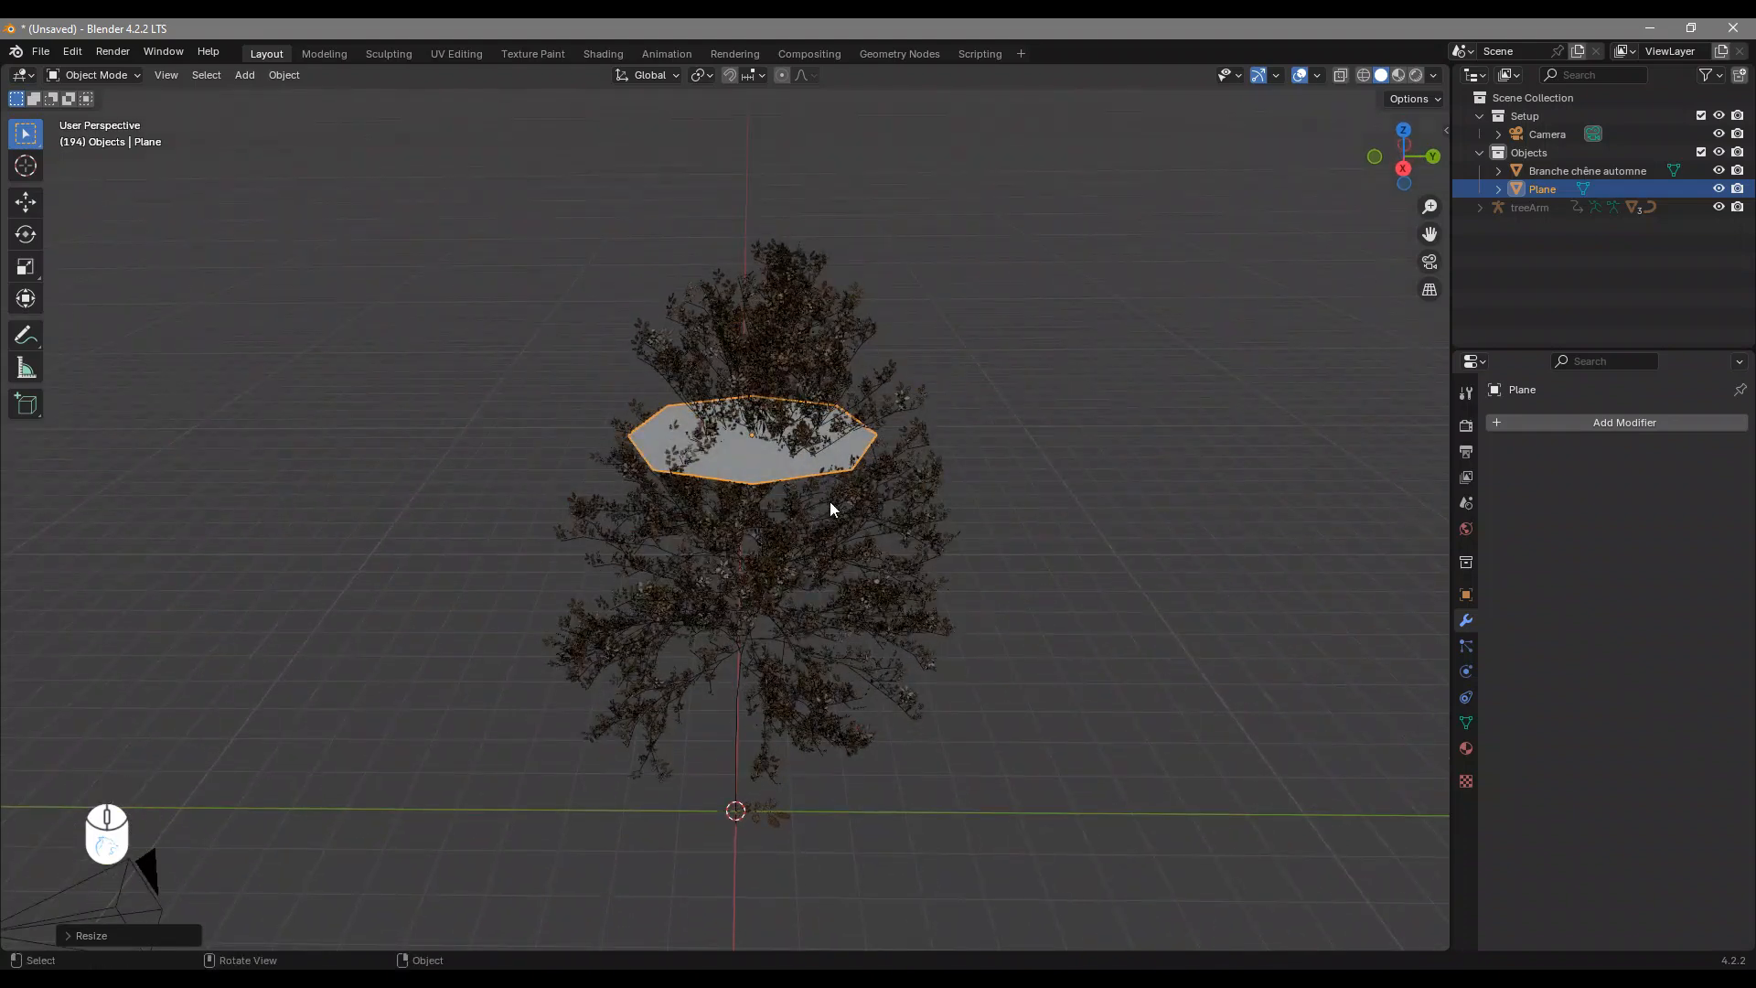
middle_drag(911, 490, 957, 450)
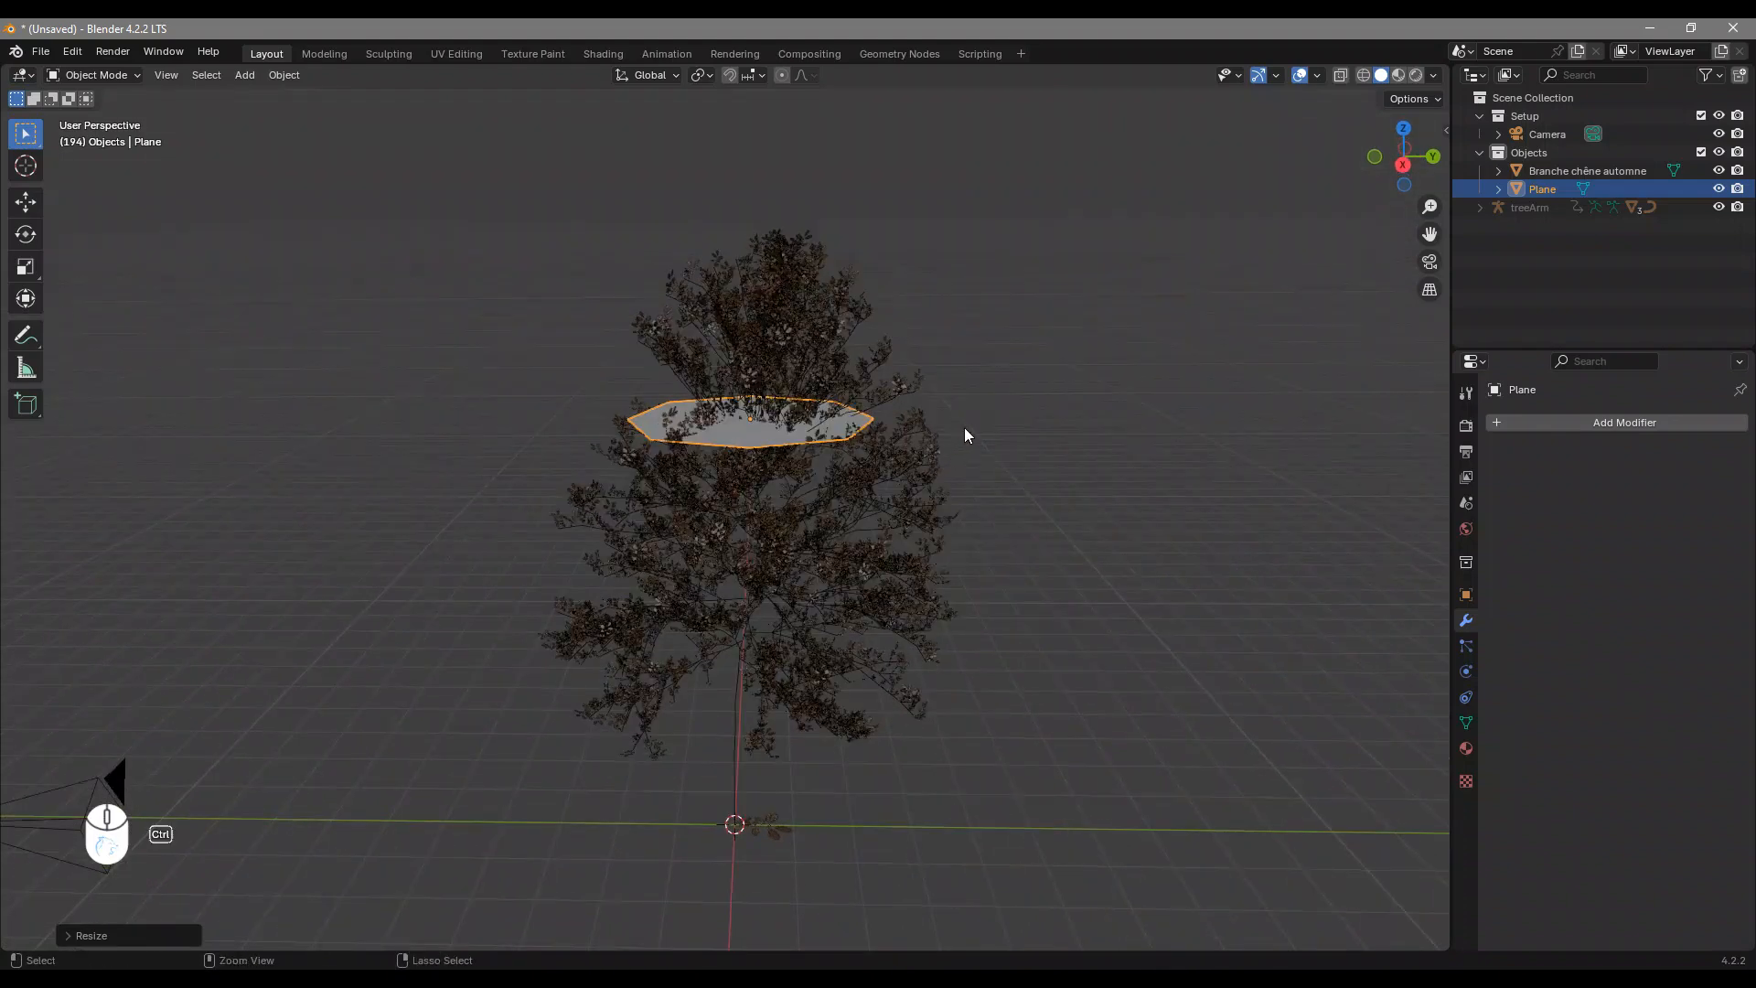
key(ctrl+a)
click(925, 426)
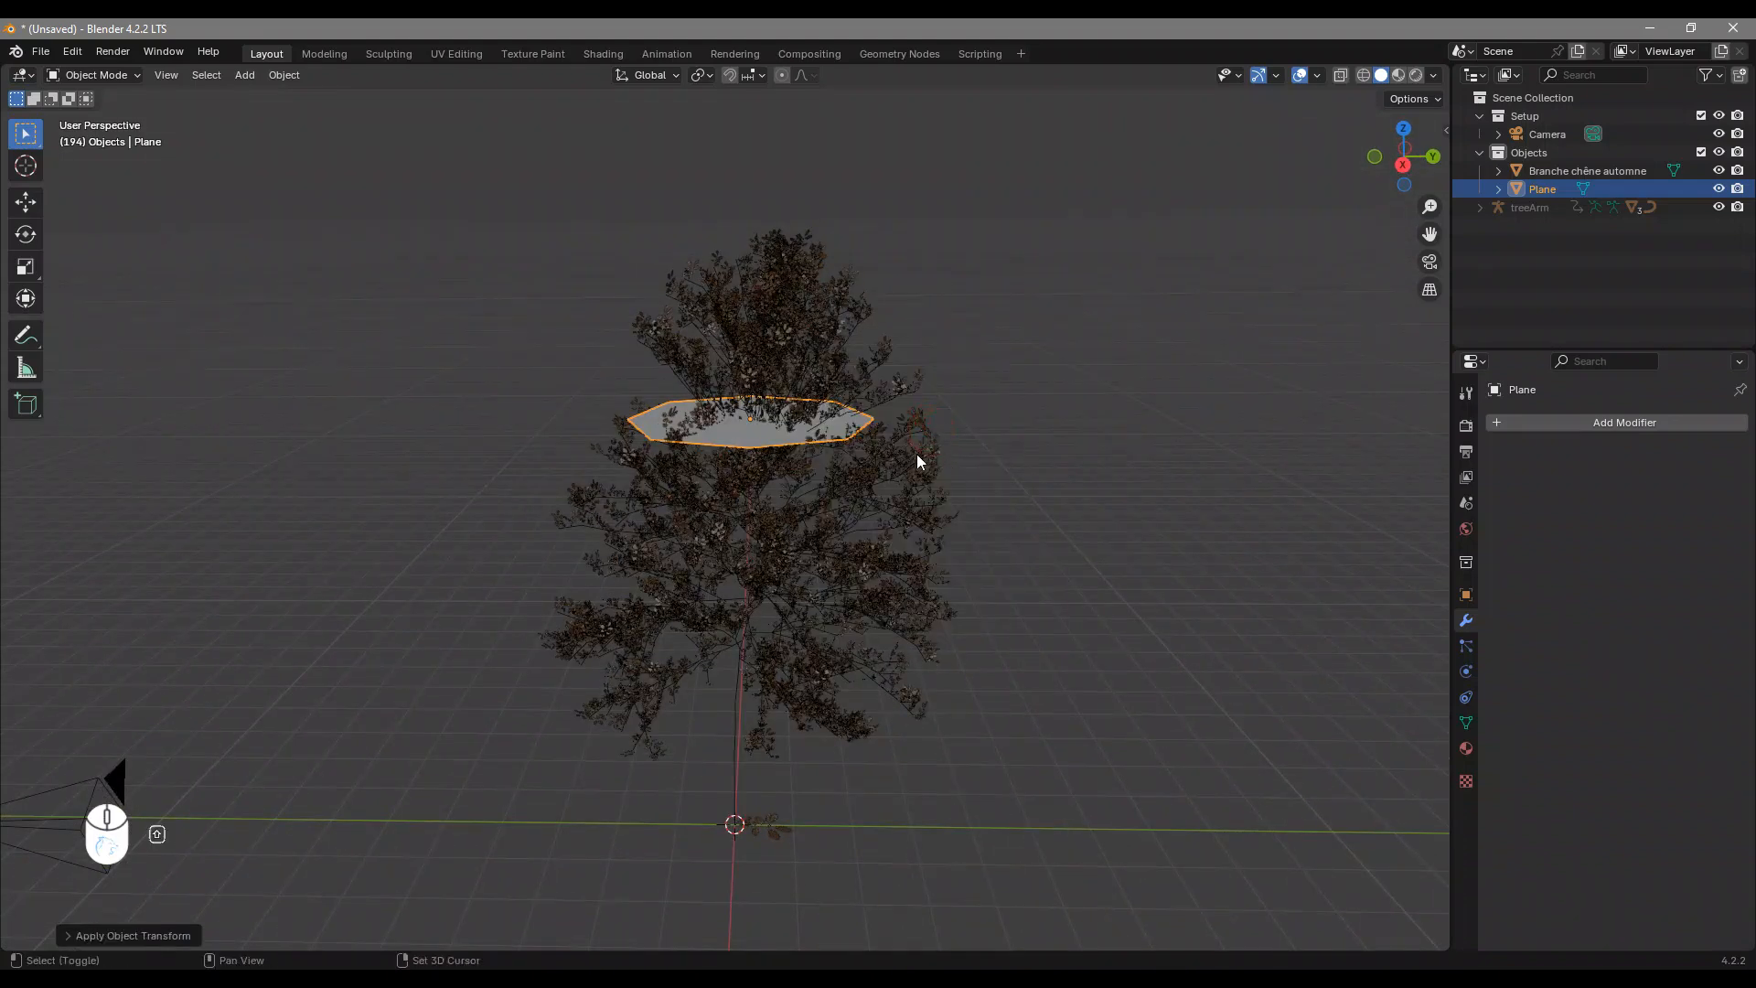
Import the image Feuille chêne automne.png from the Documents folder as a mesh plane
shift+middle_drag(916, 453, 772, 408)
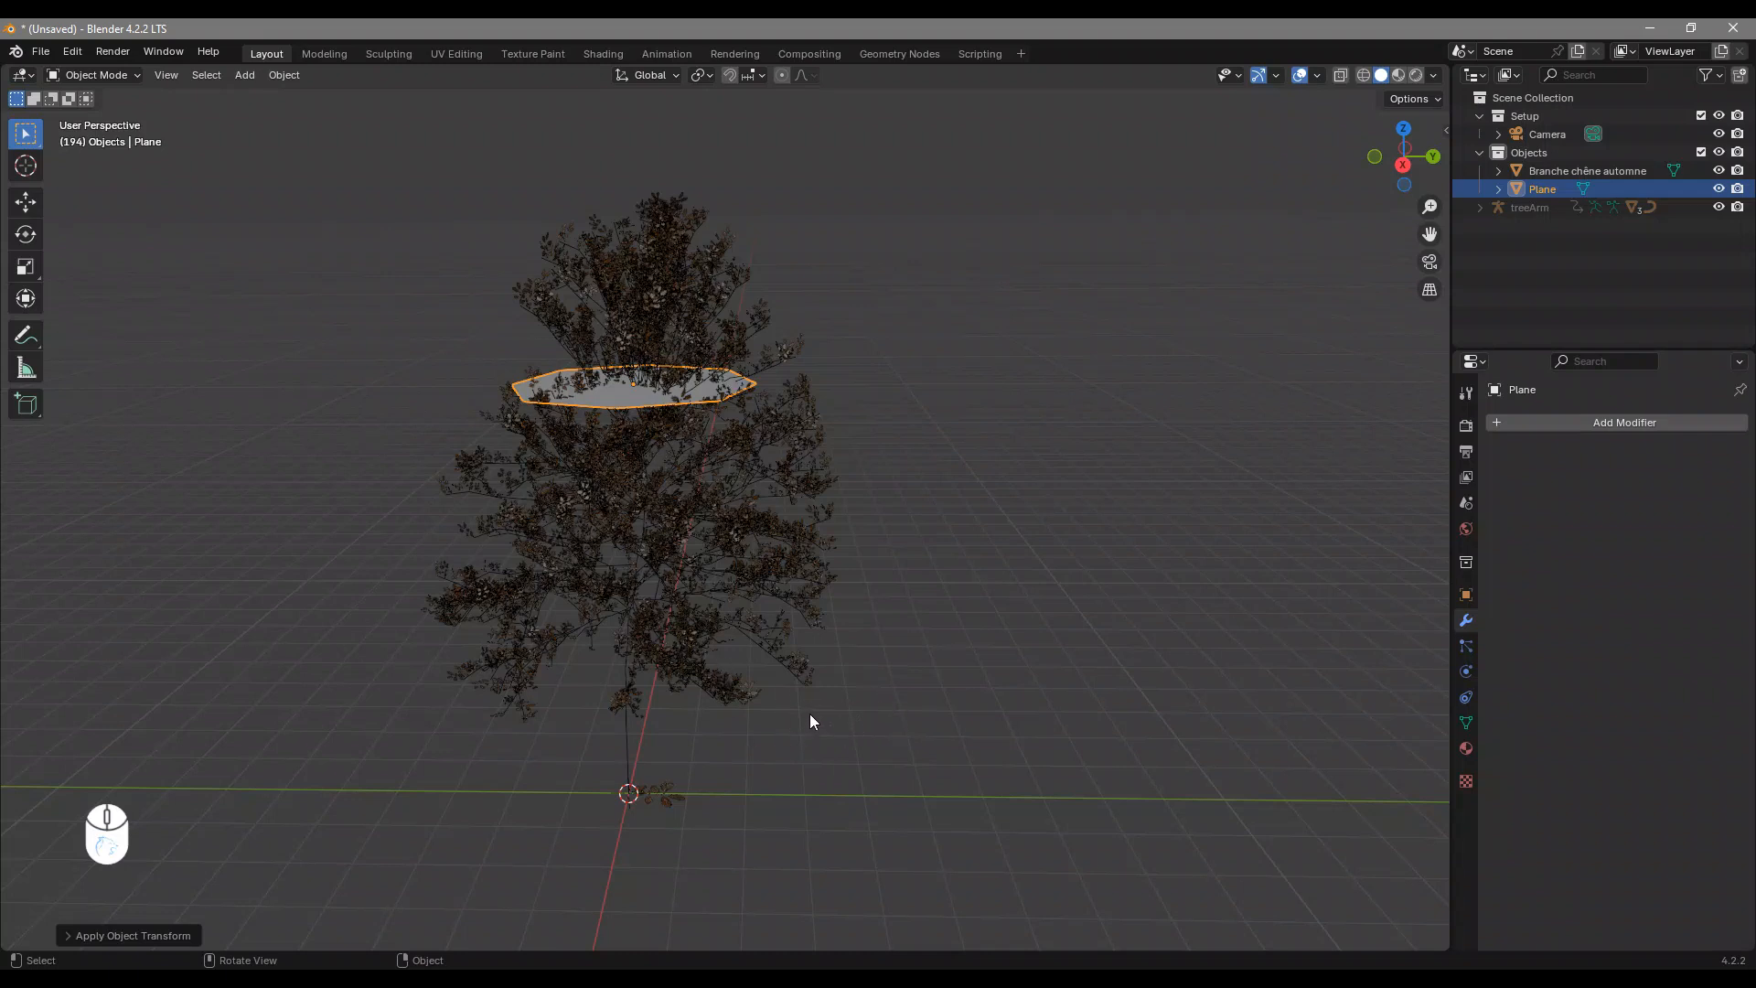
key(shift+a)
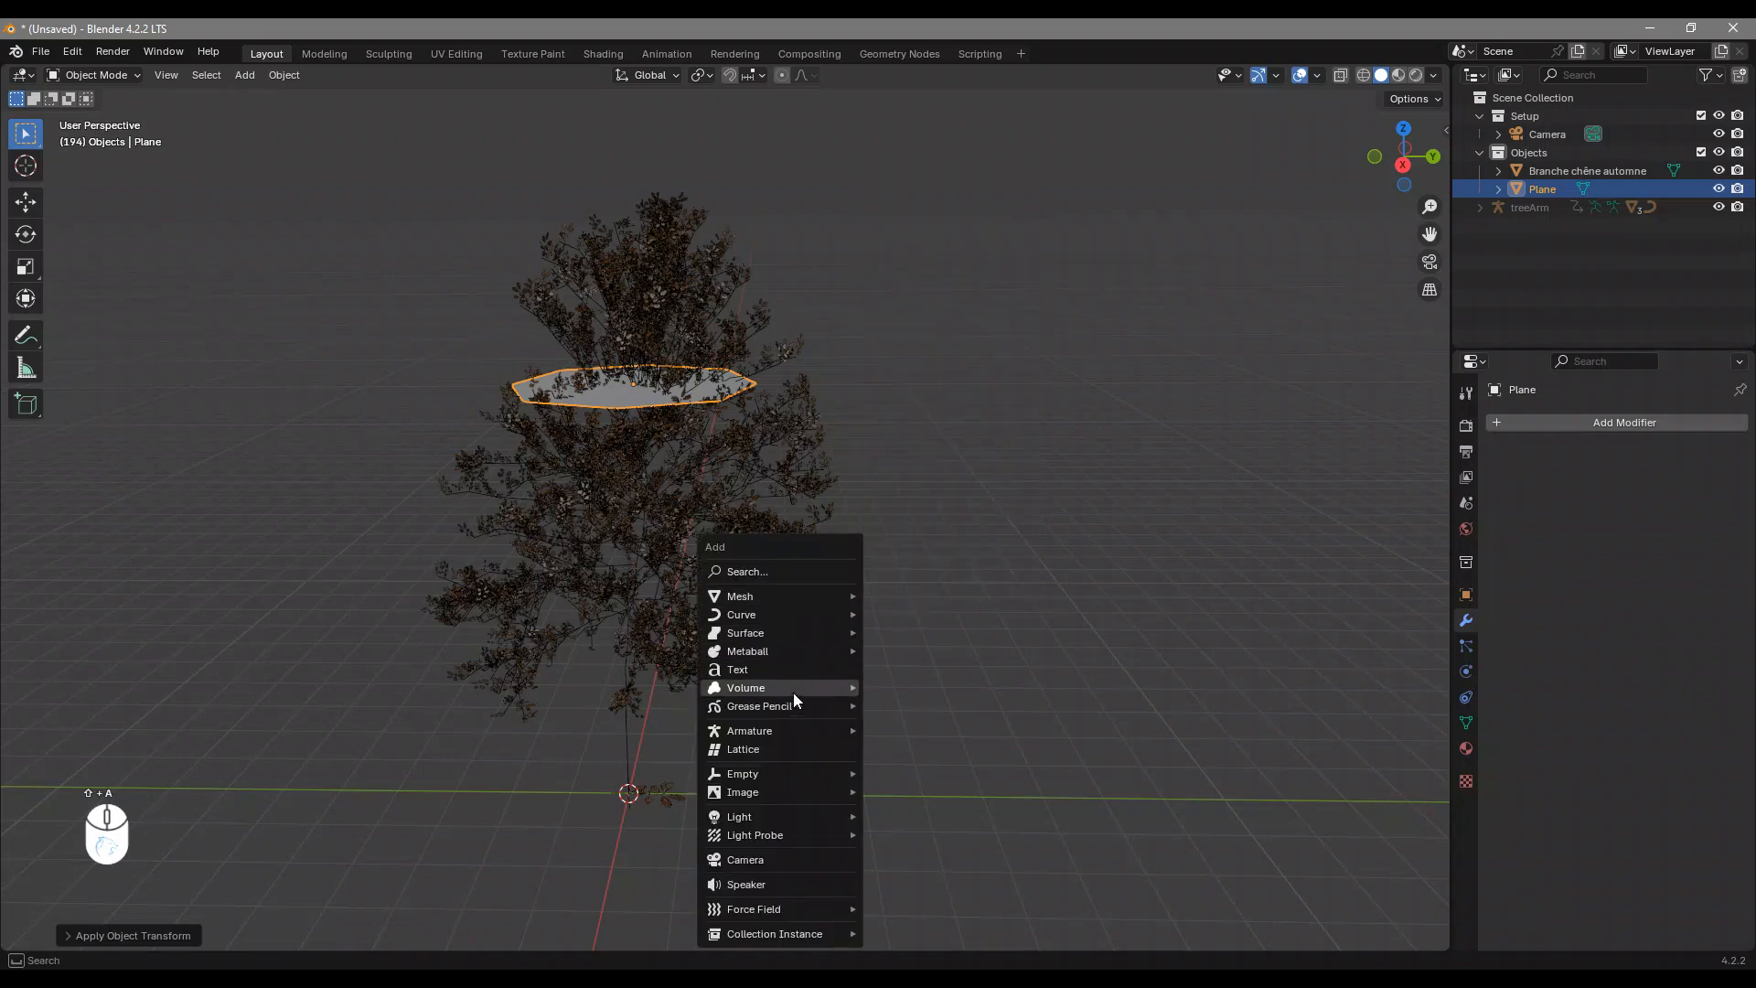
mouse_move(776, 792)
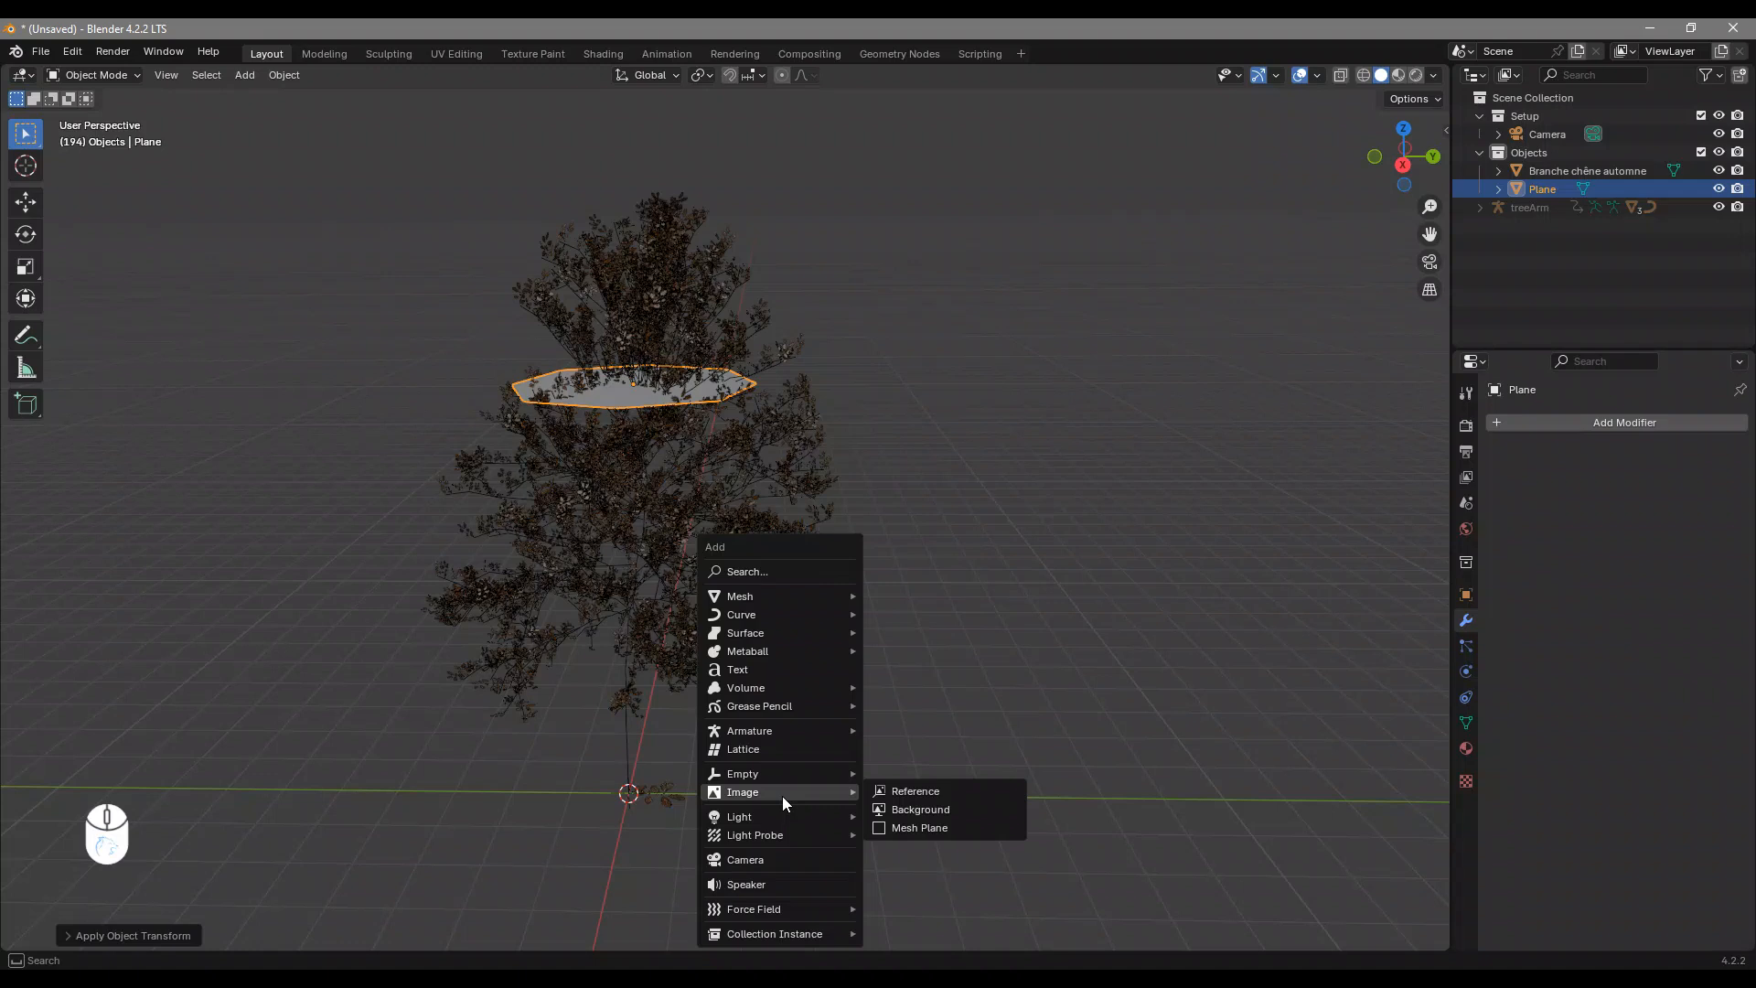
click(913, 828)
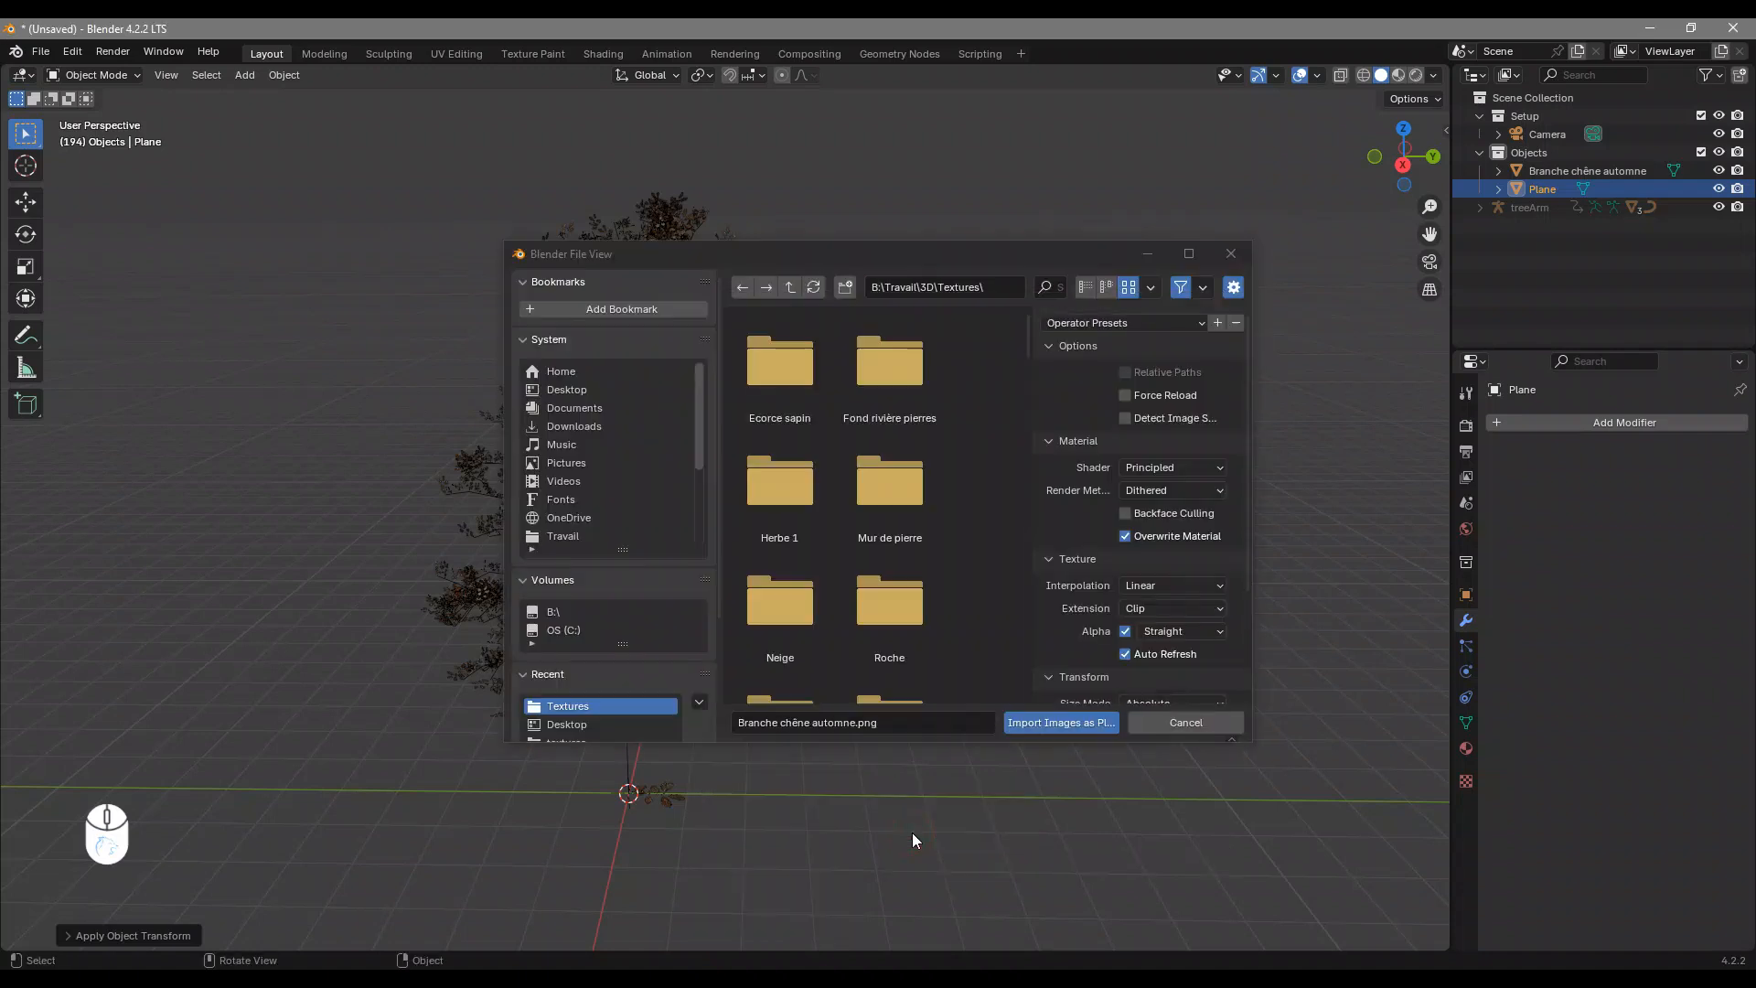
click(575, 408)
click(892, 638)
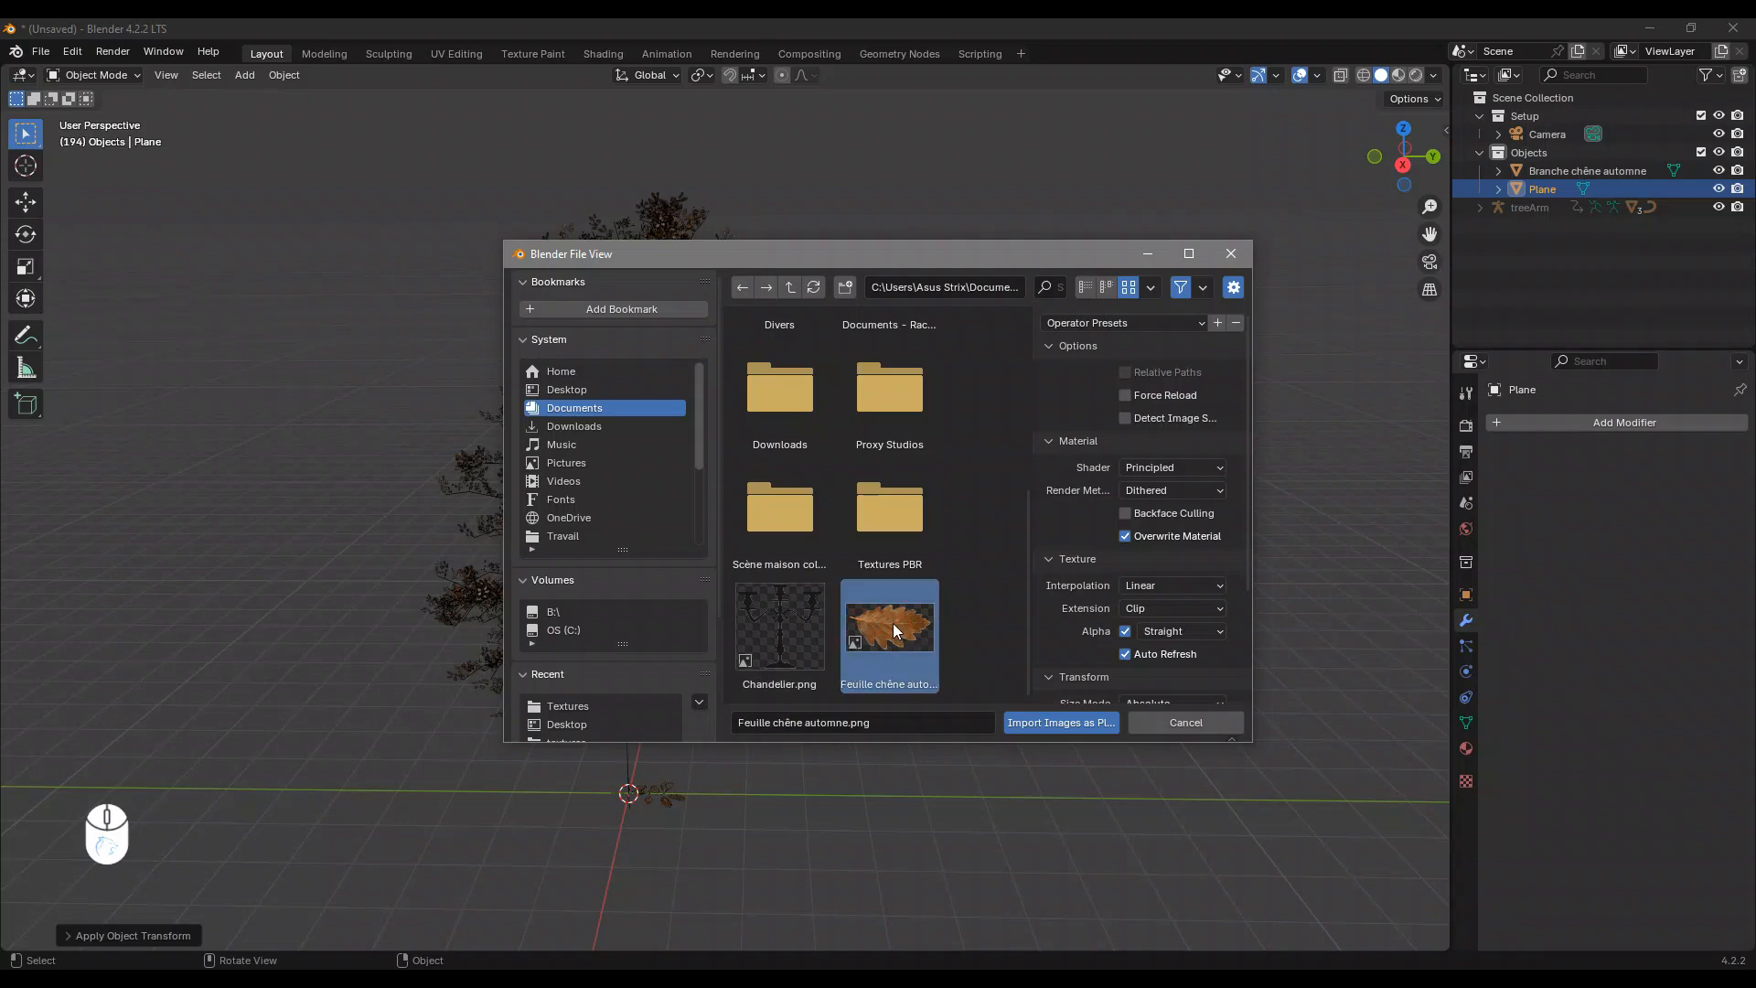
double_click(893, 622)
Clear the imported oak leaf plane's rotation so it lies flat, and hide it from the viewport
middle_drag(847, 654, 802, 578)
key(alt+r)
scroll(744, 595, up, 2)
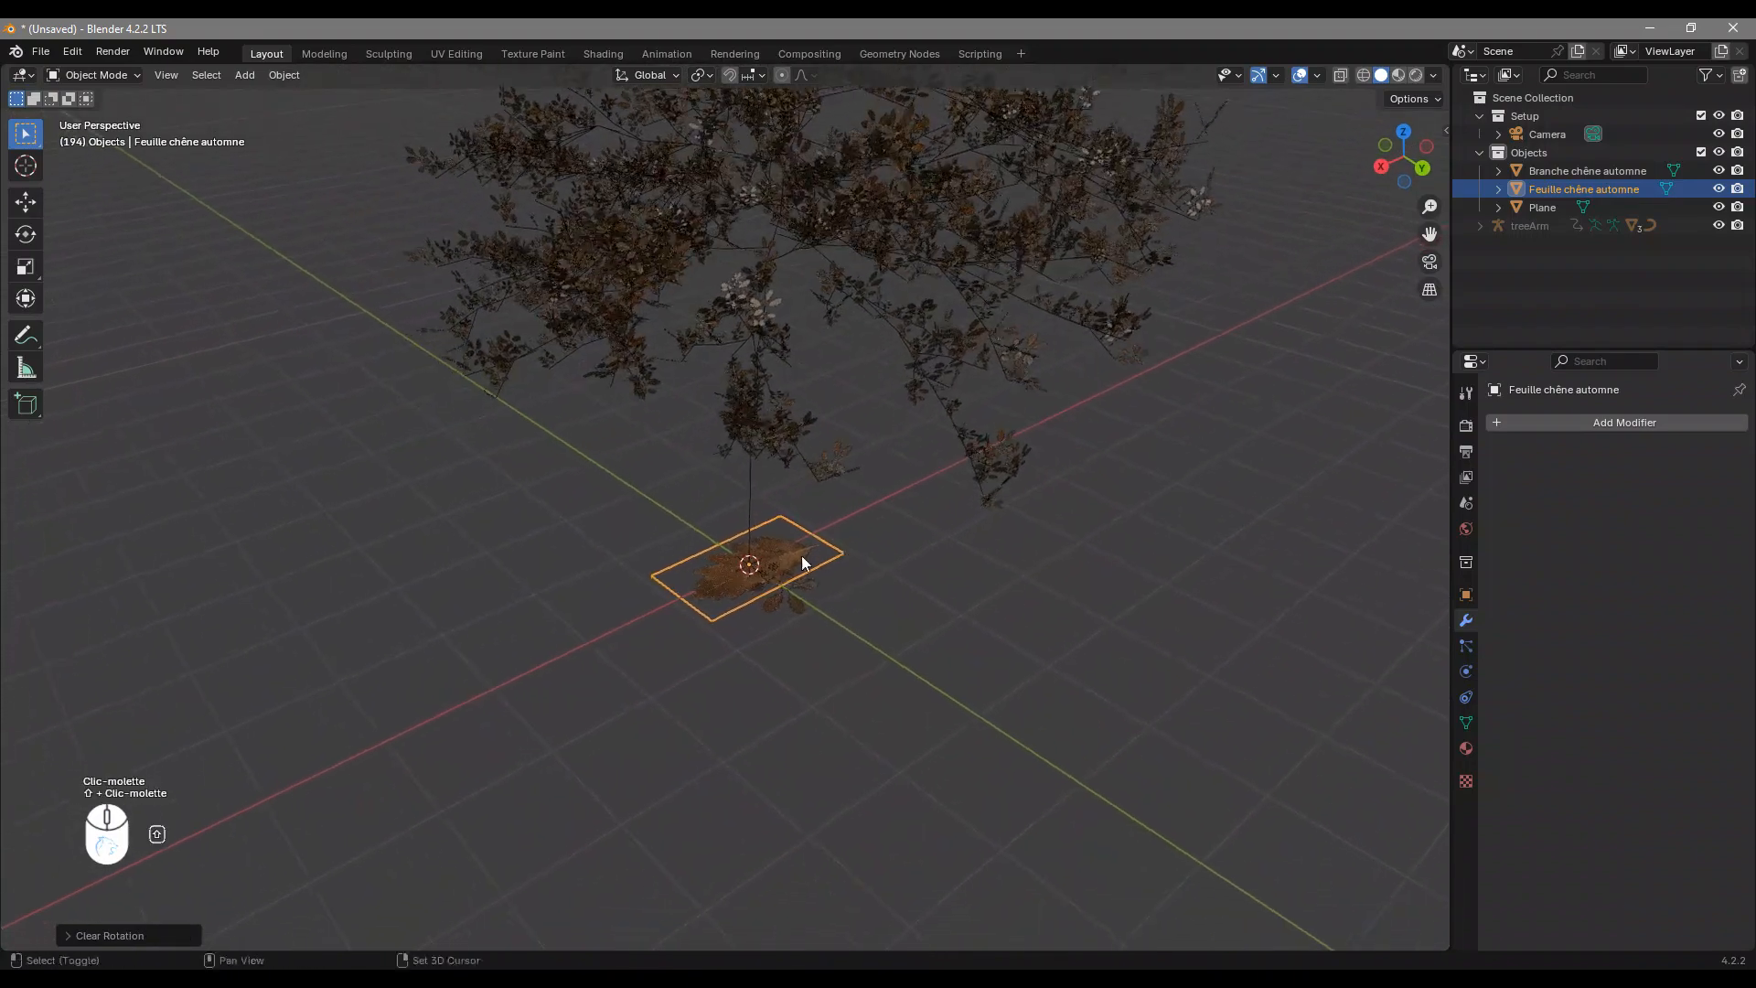
scroll(767, 590, up, 4)
scroll(729, 613, down, 2)
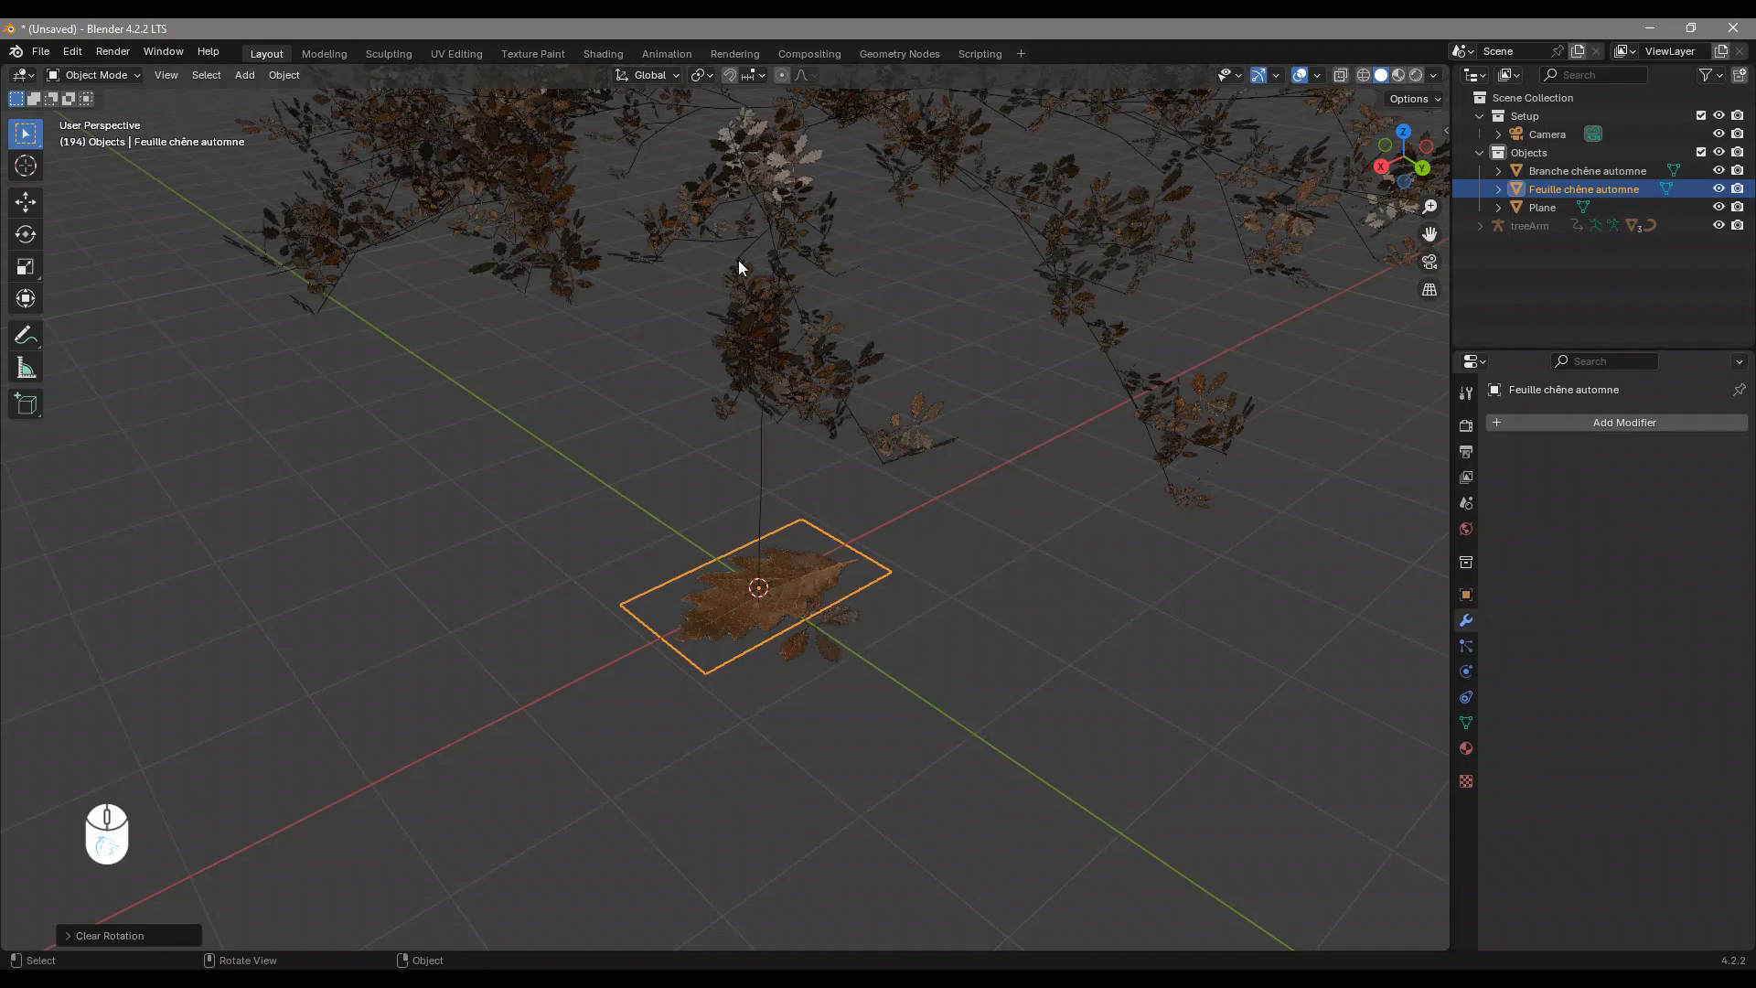
scroll(834, 693, down, 3)
shift+middle_drag(924, 548, 878, 668)
click(1718, 189)
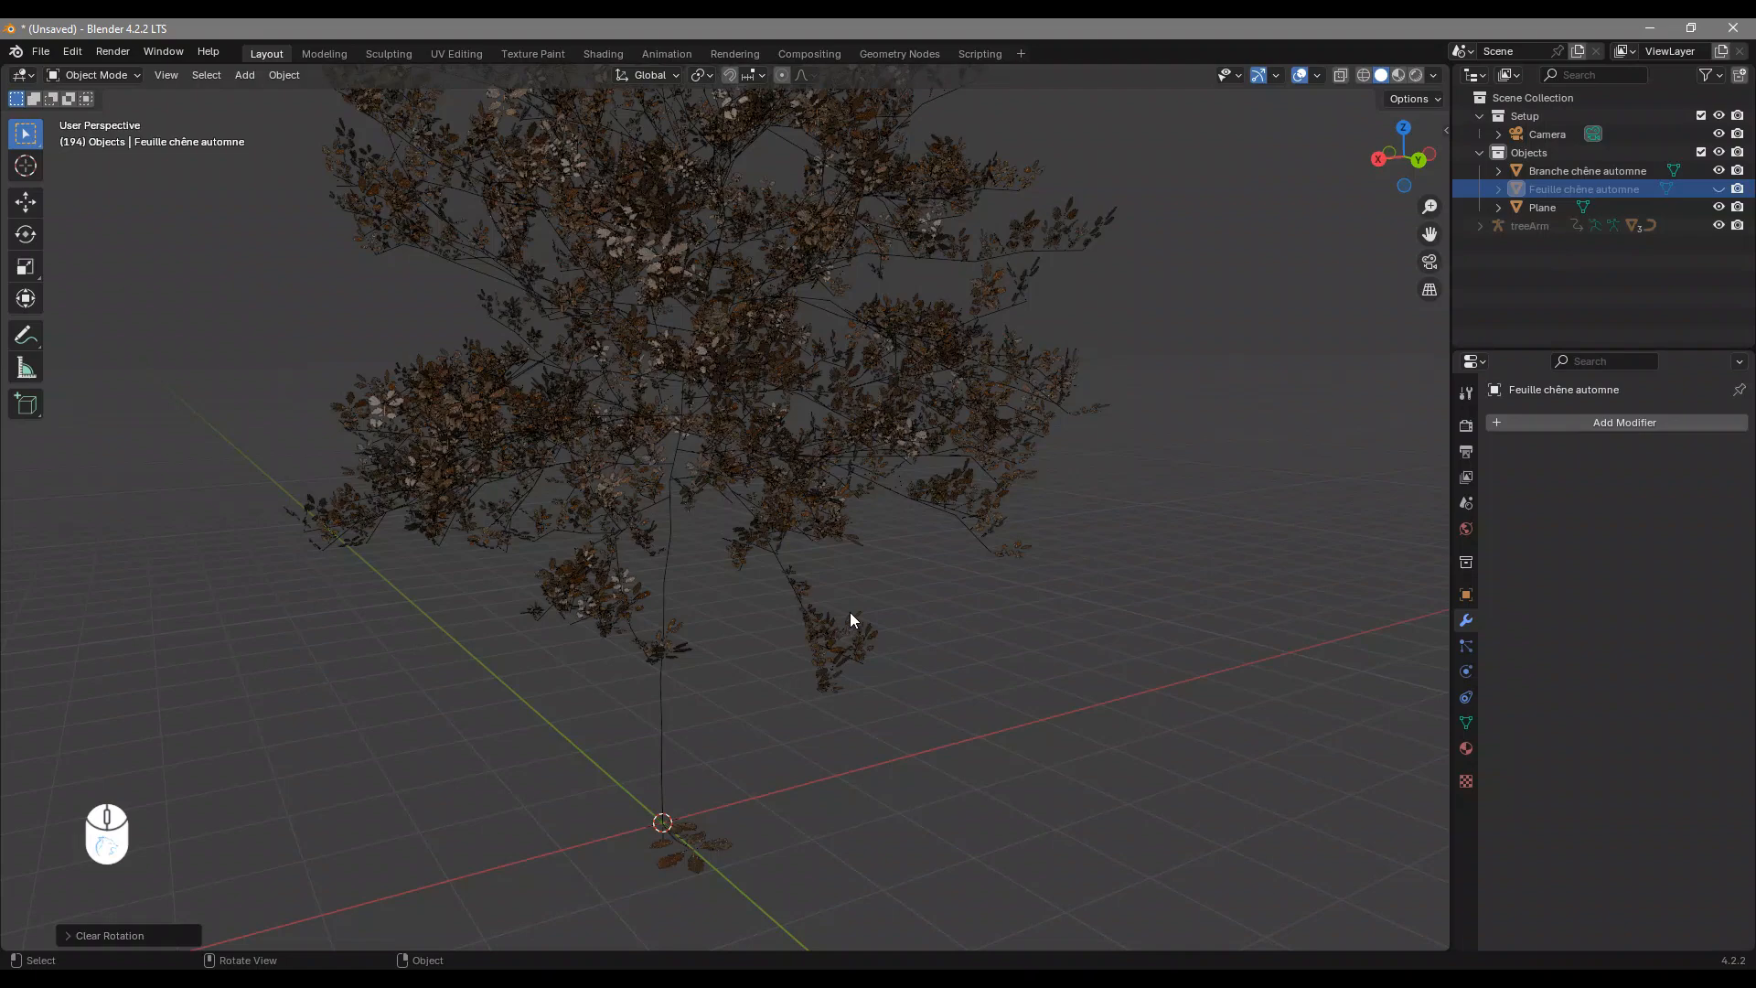
Add an emitter particle system to the plane inside the tree's foliage
middle_drag(748, 576, 924, 558)
click(791, 382)
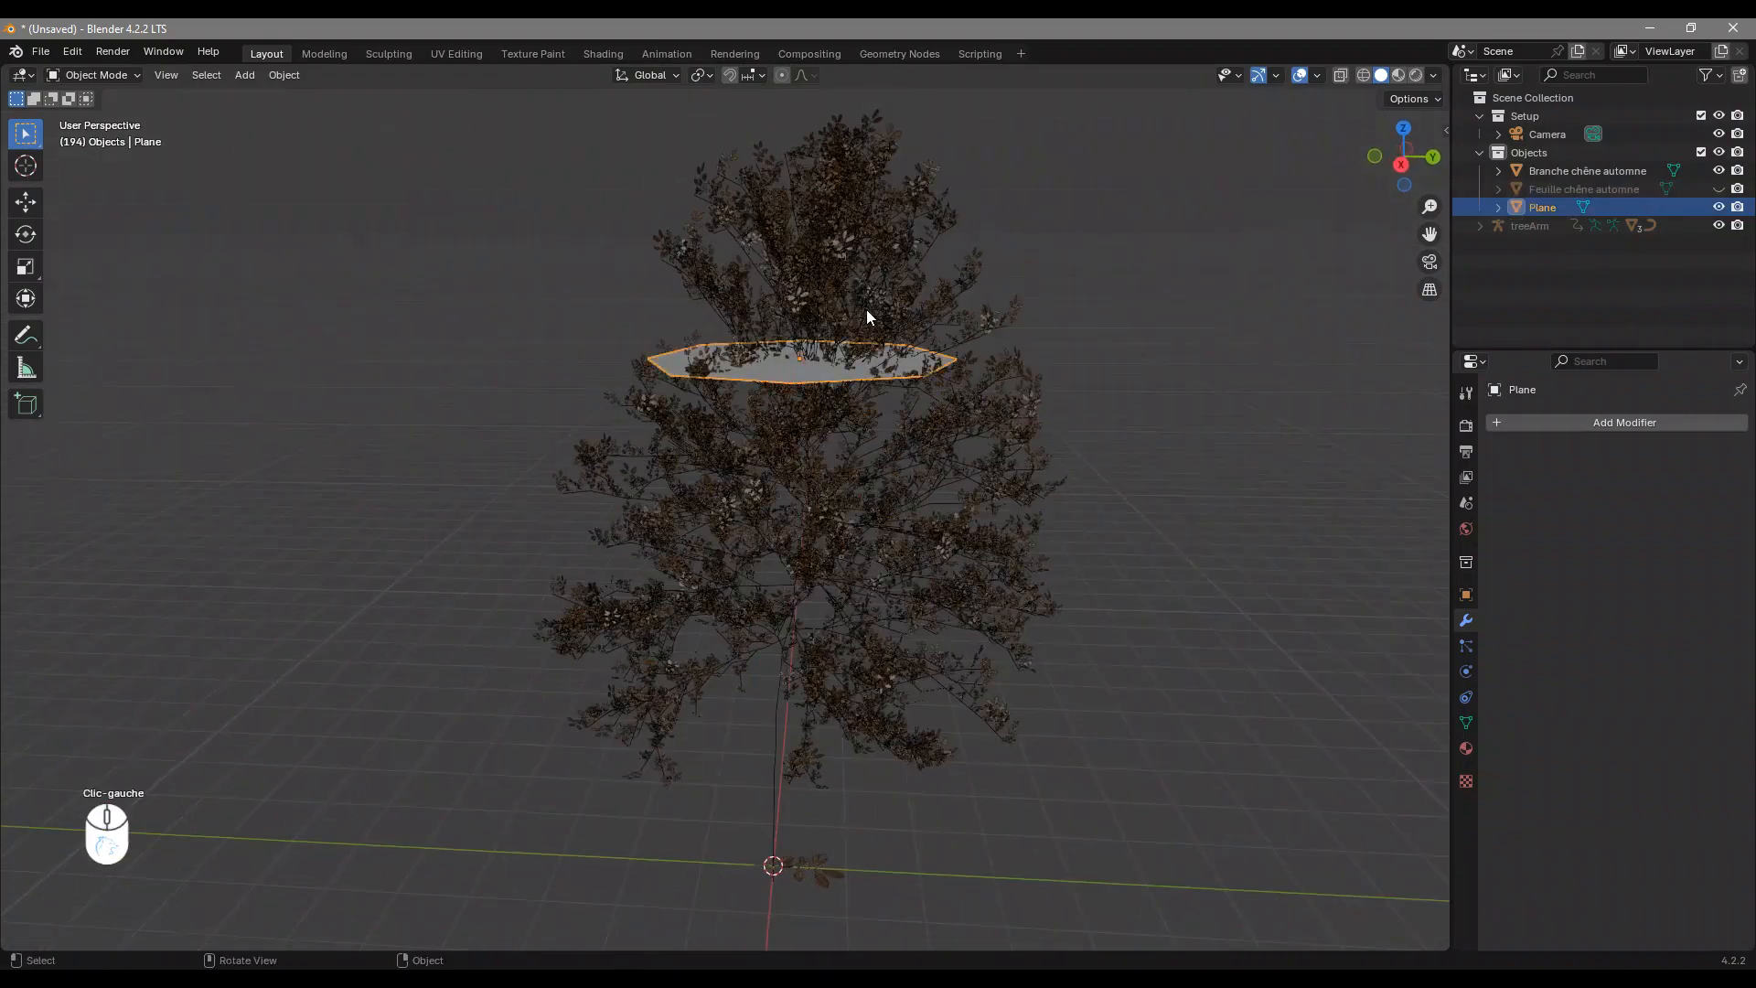
click(1465, 648)
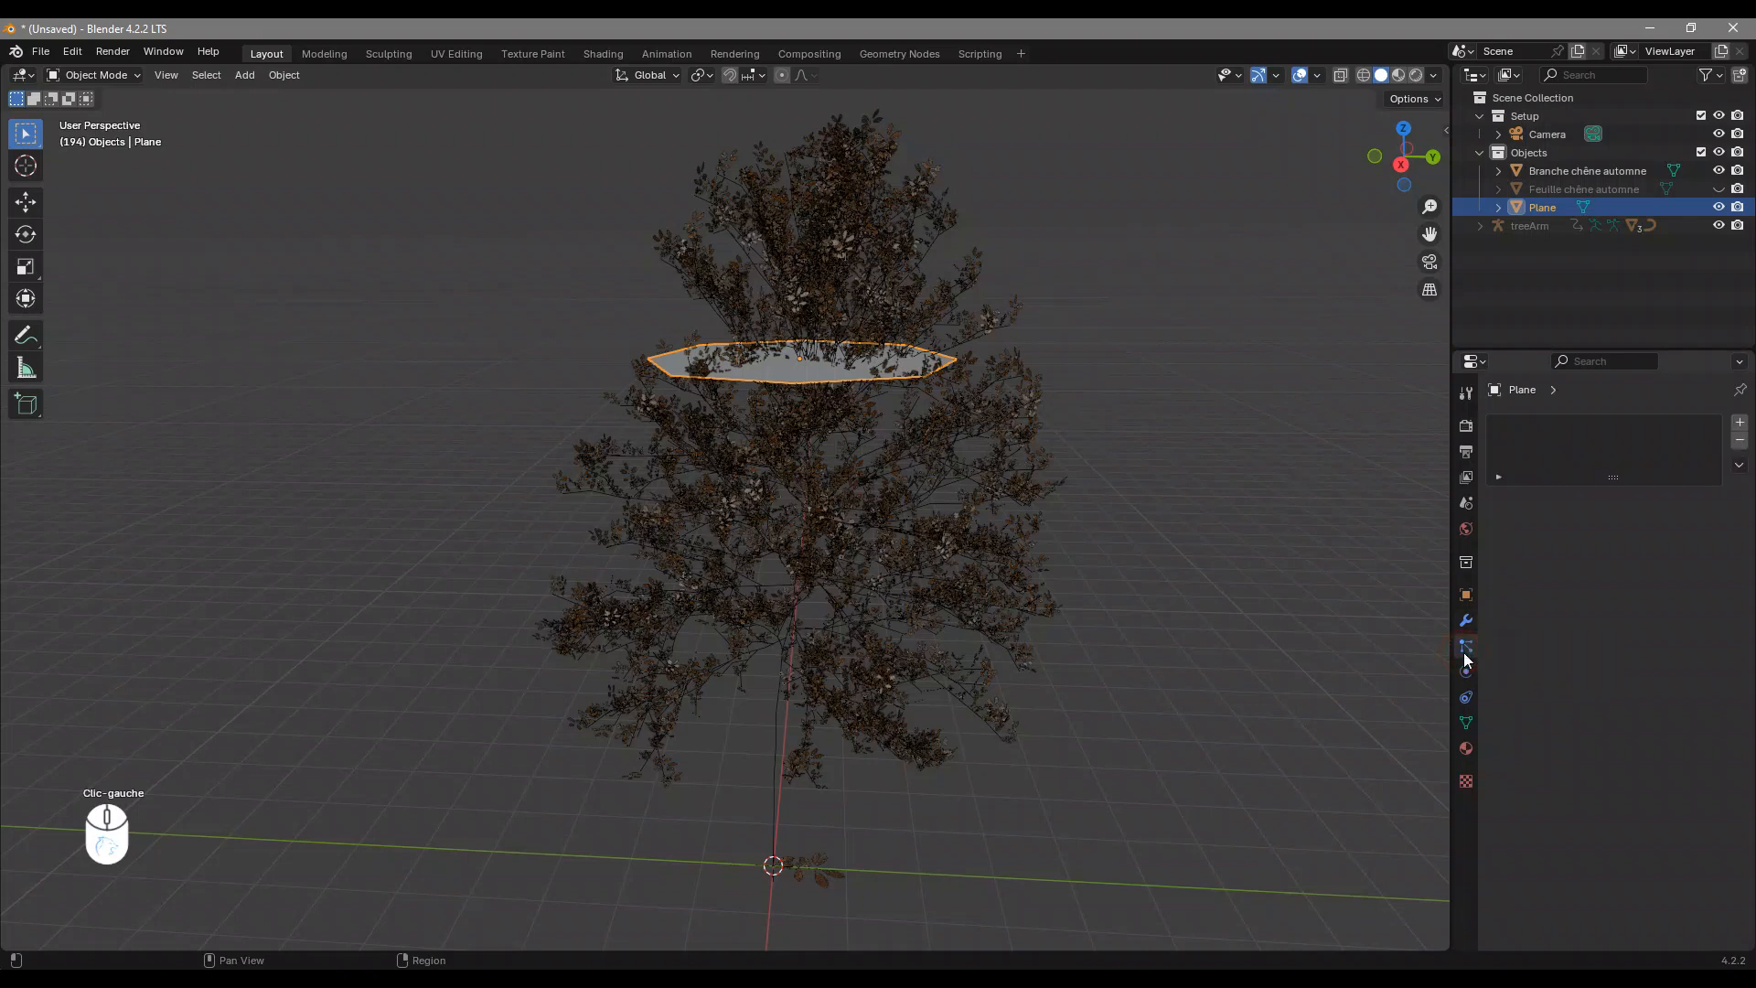
click(1740, 418)
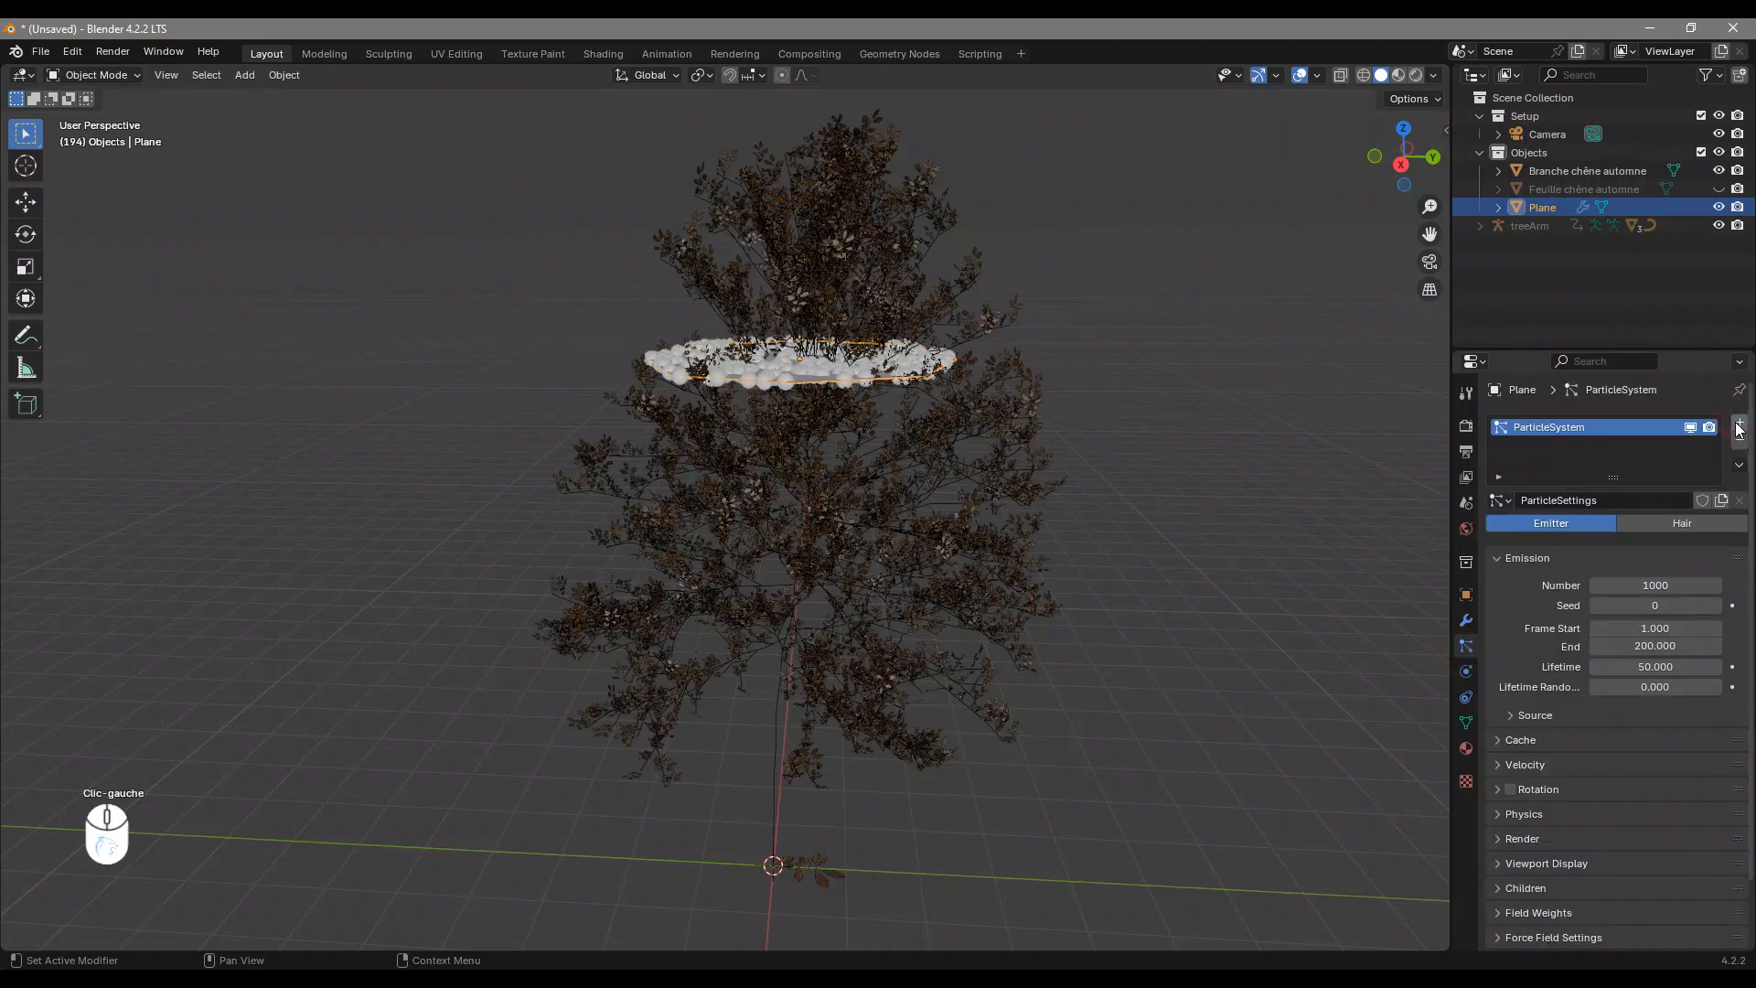
Set the emission number of the plane's particle system to 500
middle_drag(1034, 357, 828, 448)
scroll(850, 455, up, 2)
middle_drag(1021, 430, 915, 316)
scroll(1137, 509, down, 4)
mouse_move(1137, 510)
middle_down()
mouse_move(1129, 479)
mouse_move(1144, 494)
middle_up()
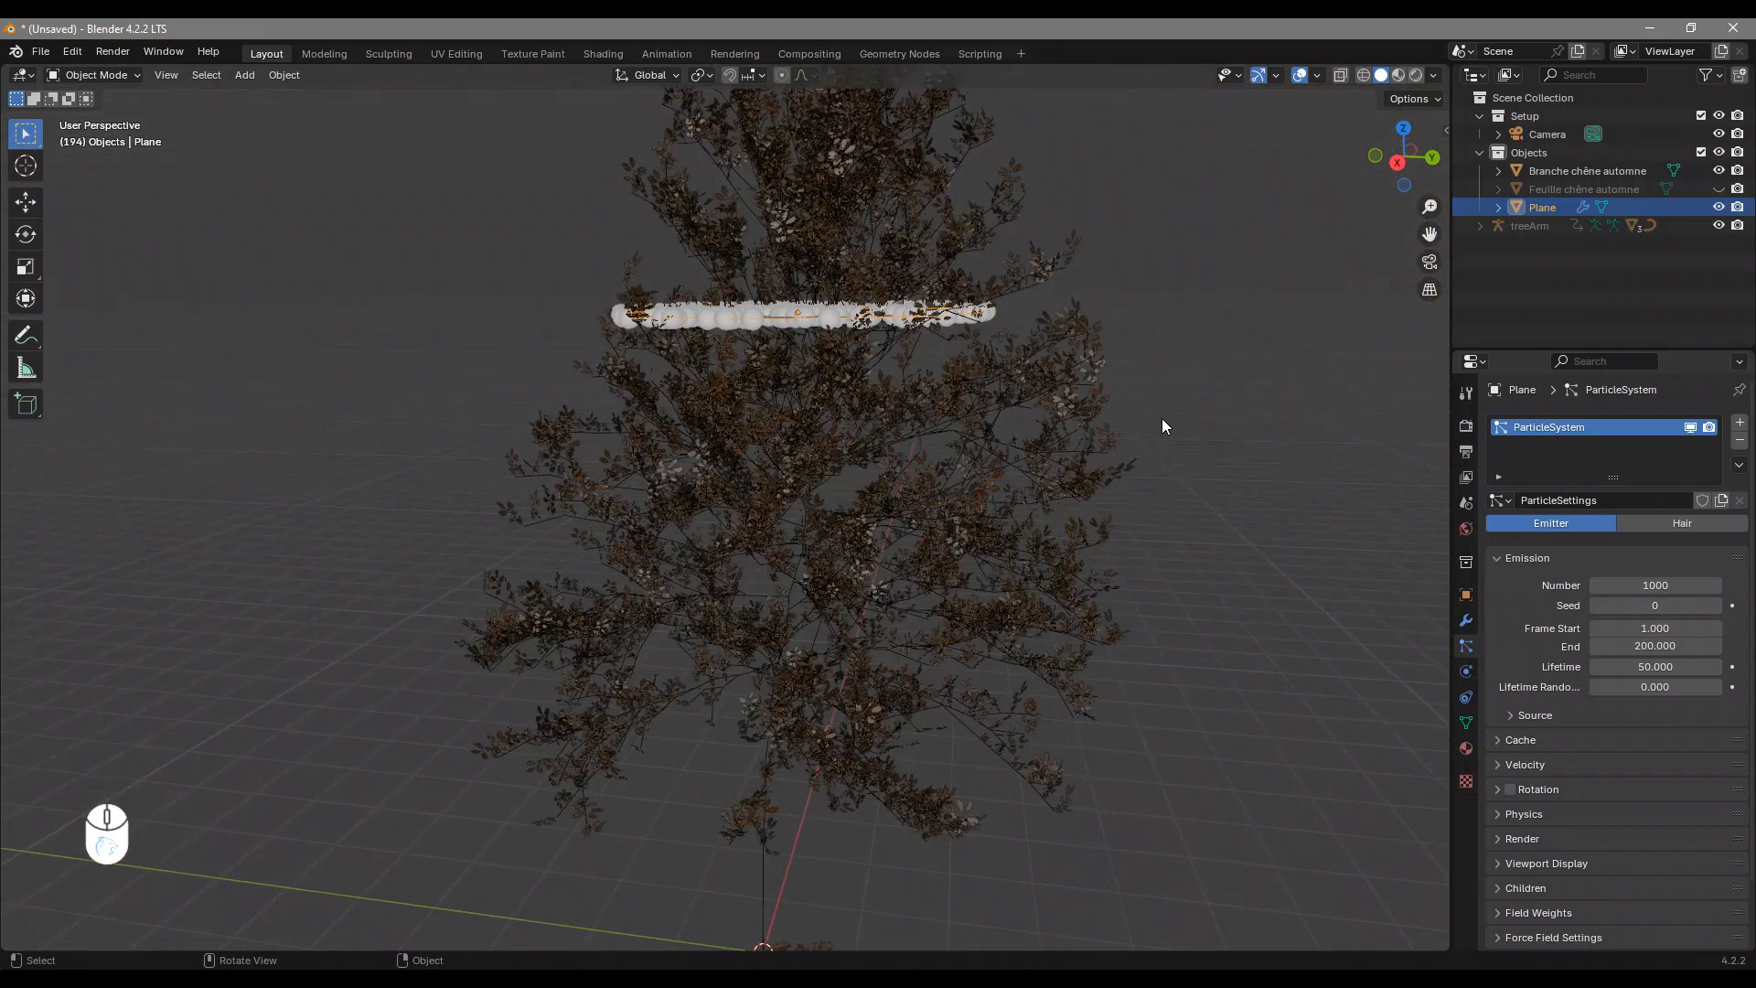
scroll(1624, 512, down, 2)
click(1624, 512)
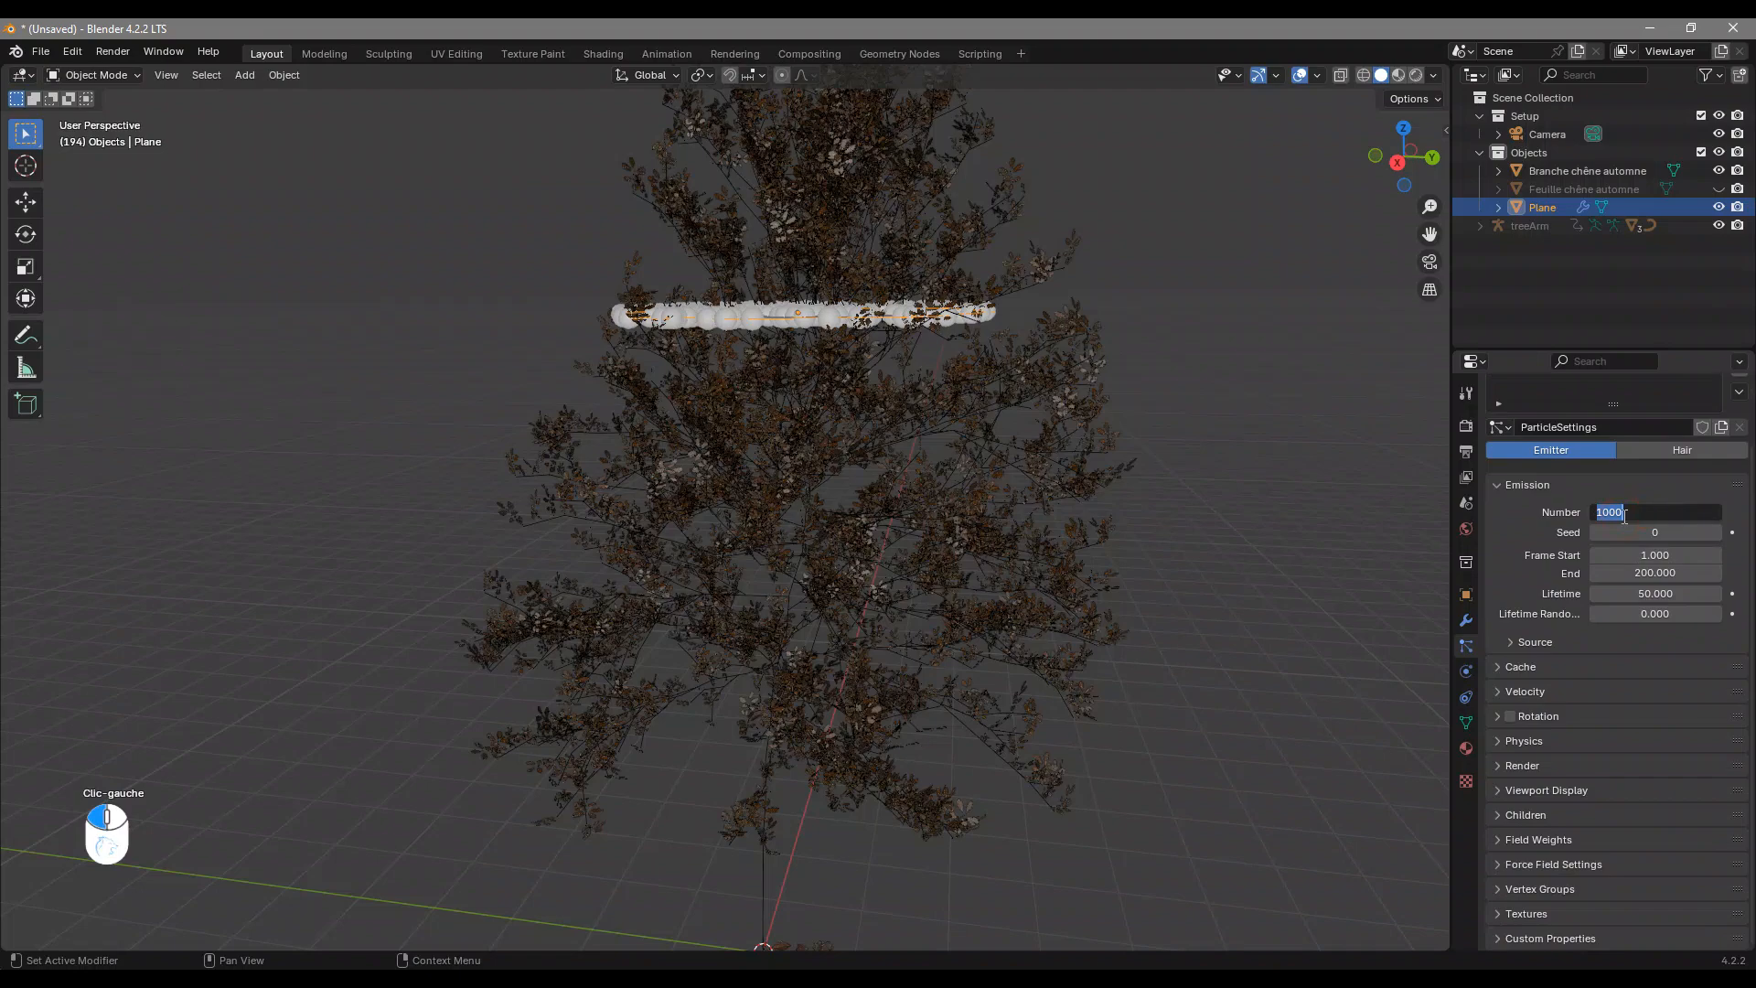
text(500)
key(Return)
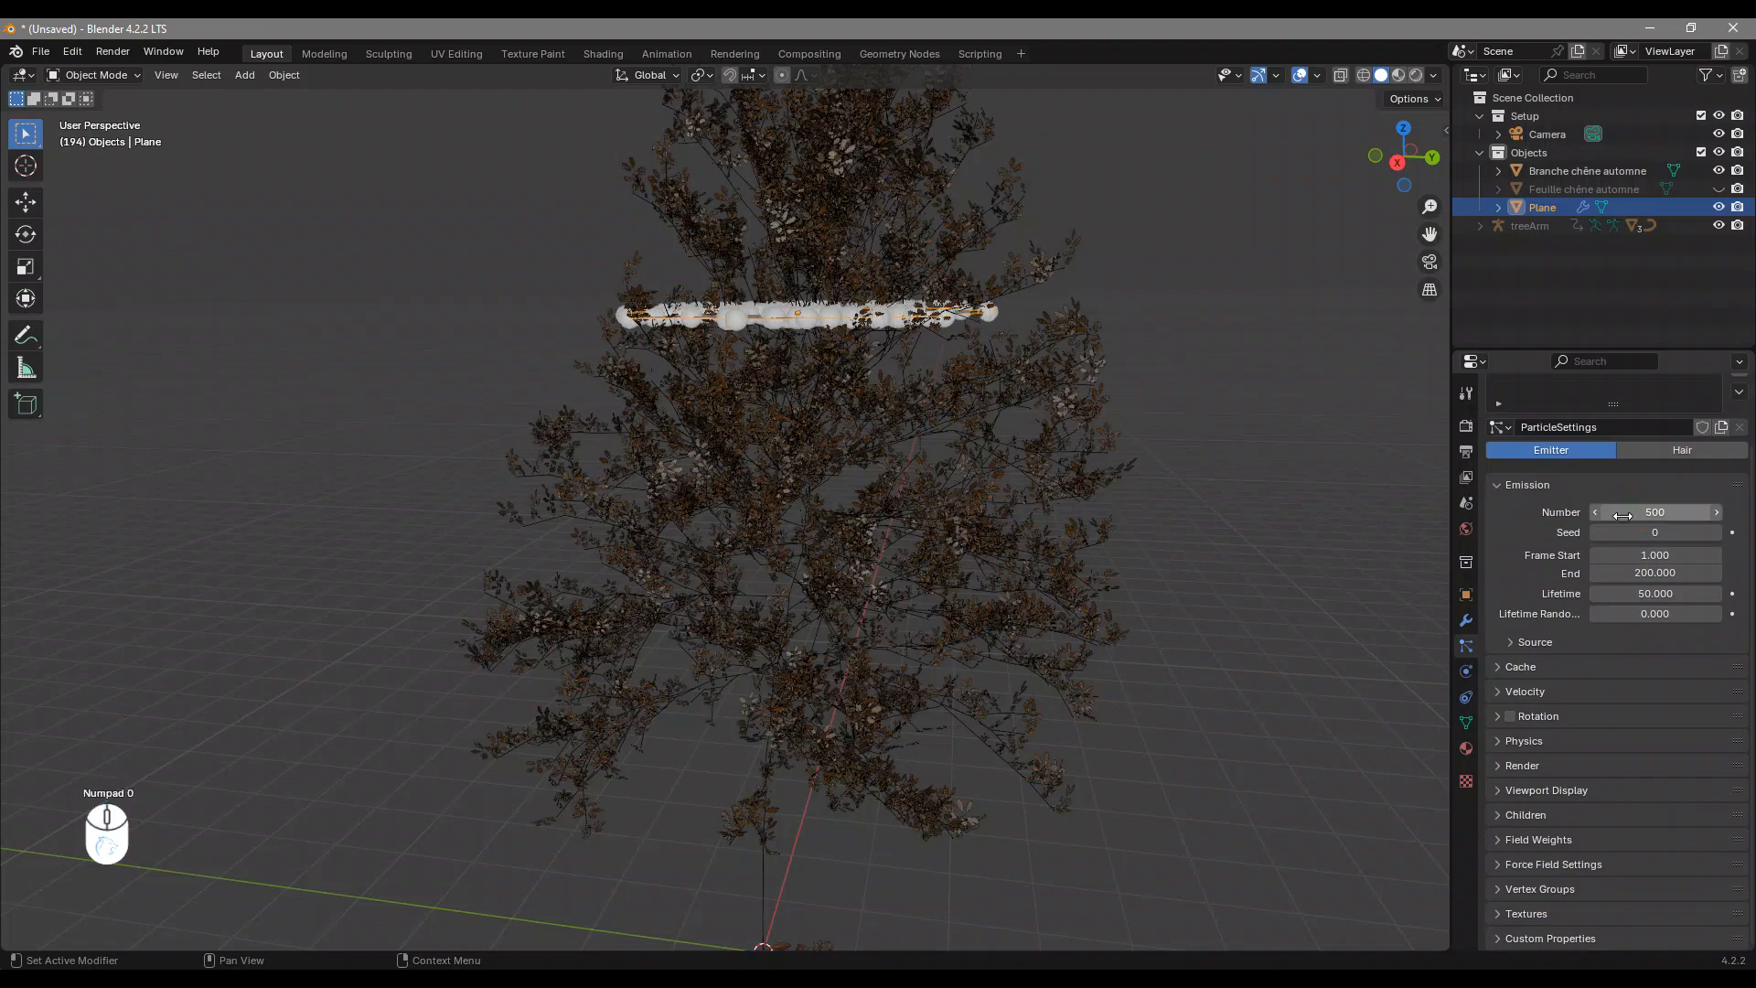
Split off a narrow area below the 3D viewport and turn it into a Timeline
middle_drag(973, 551, 863, 436)
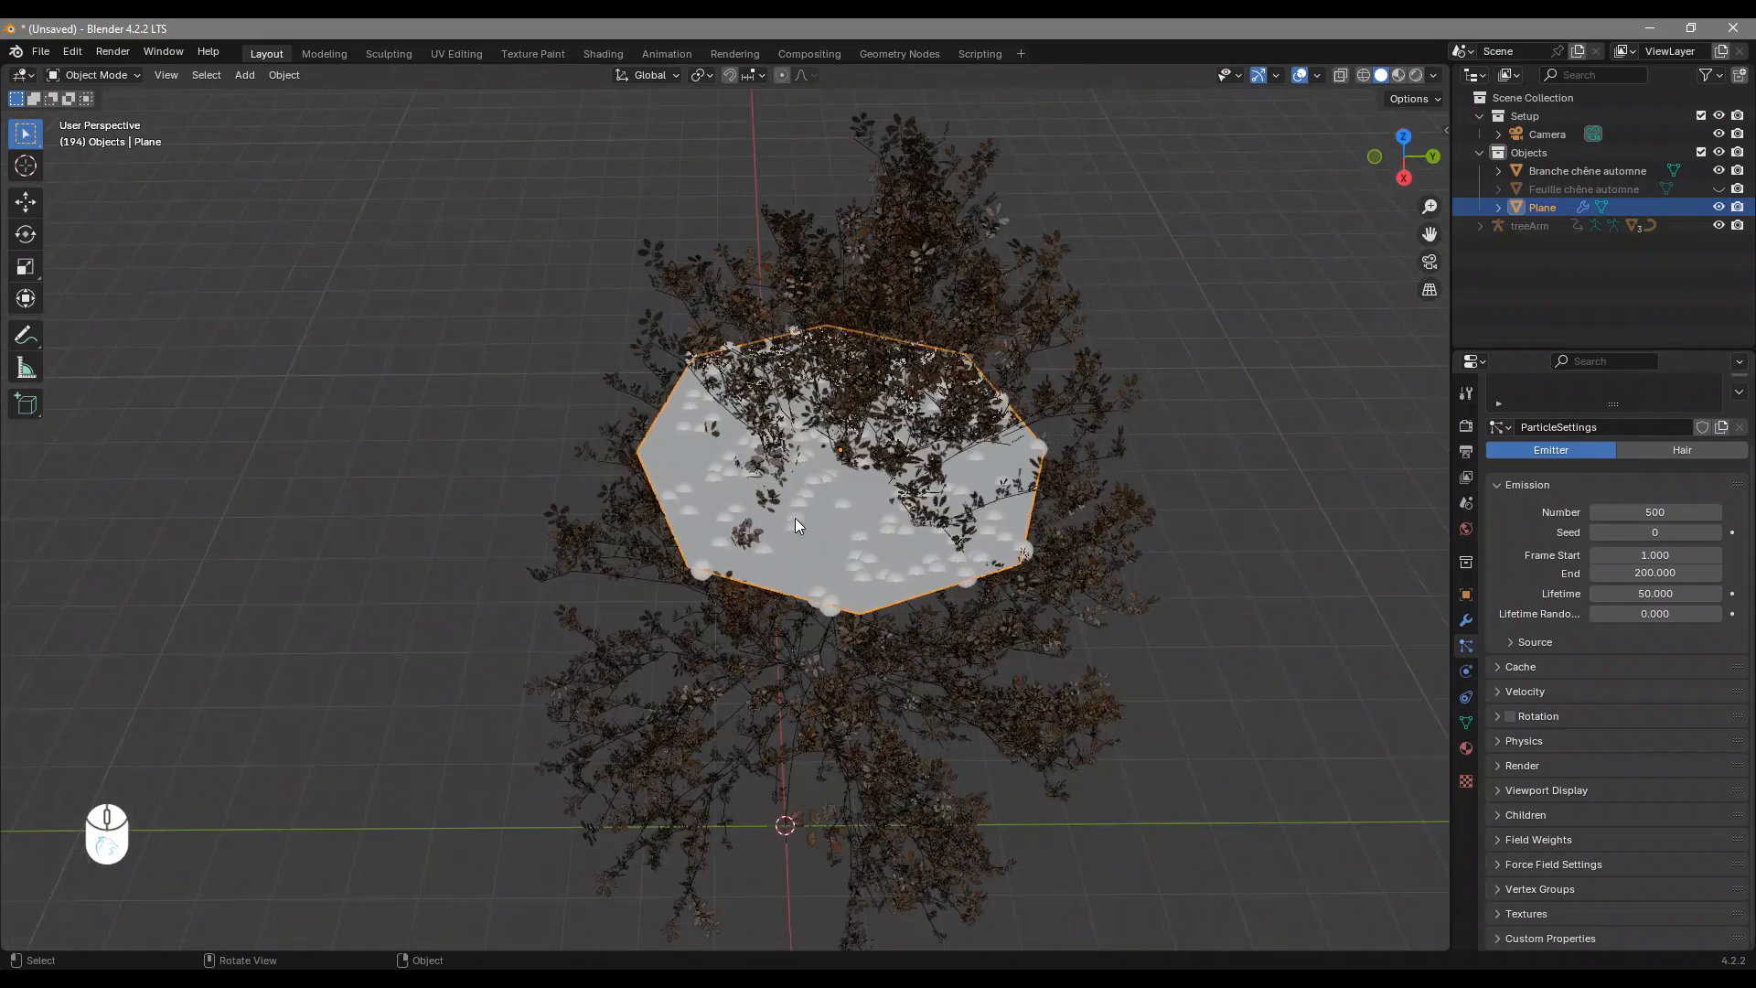
middle_drag(1037, 625, 1223, 490)
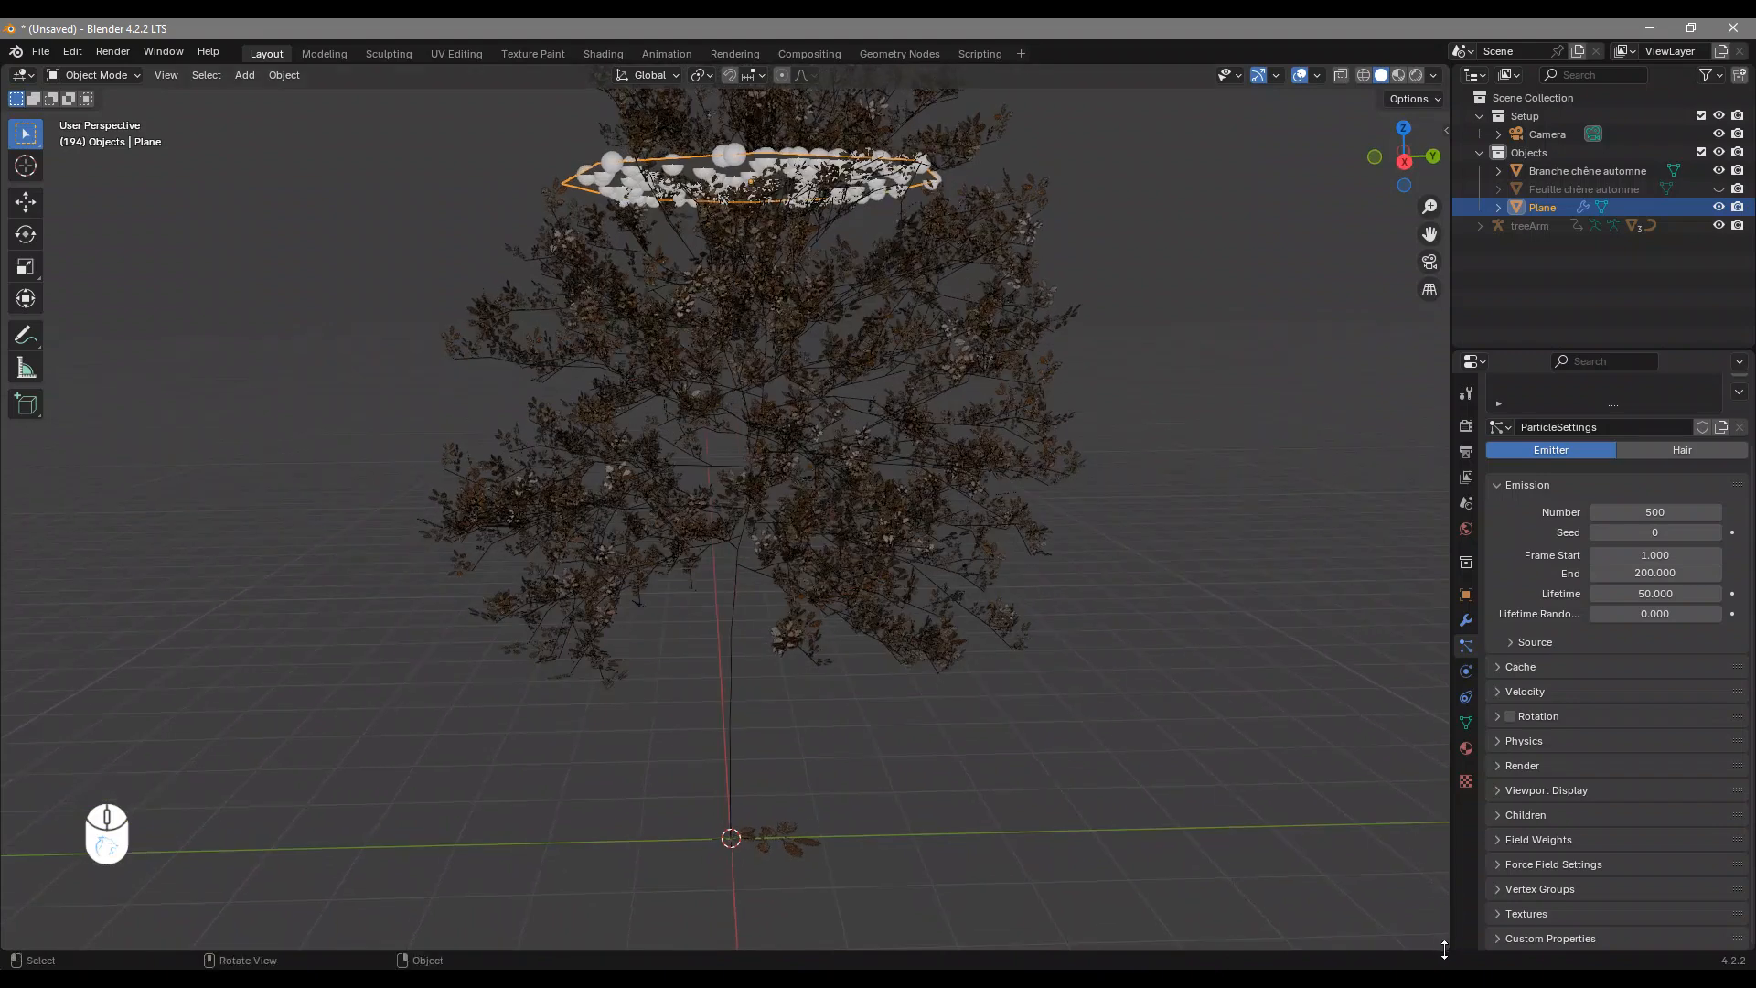
drag(1443, 947, 1445, 785)
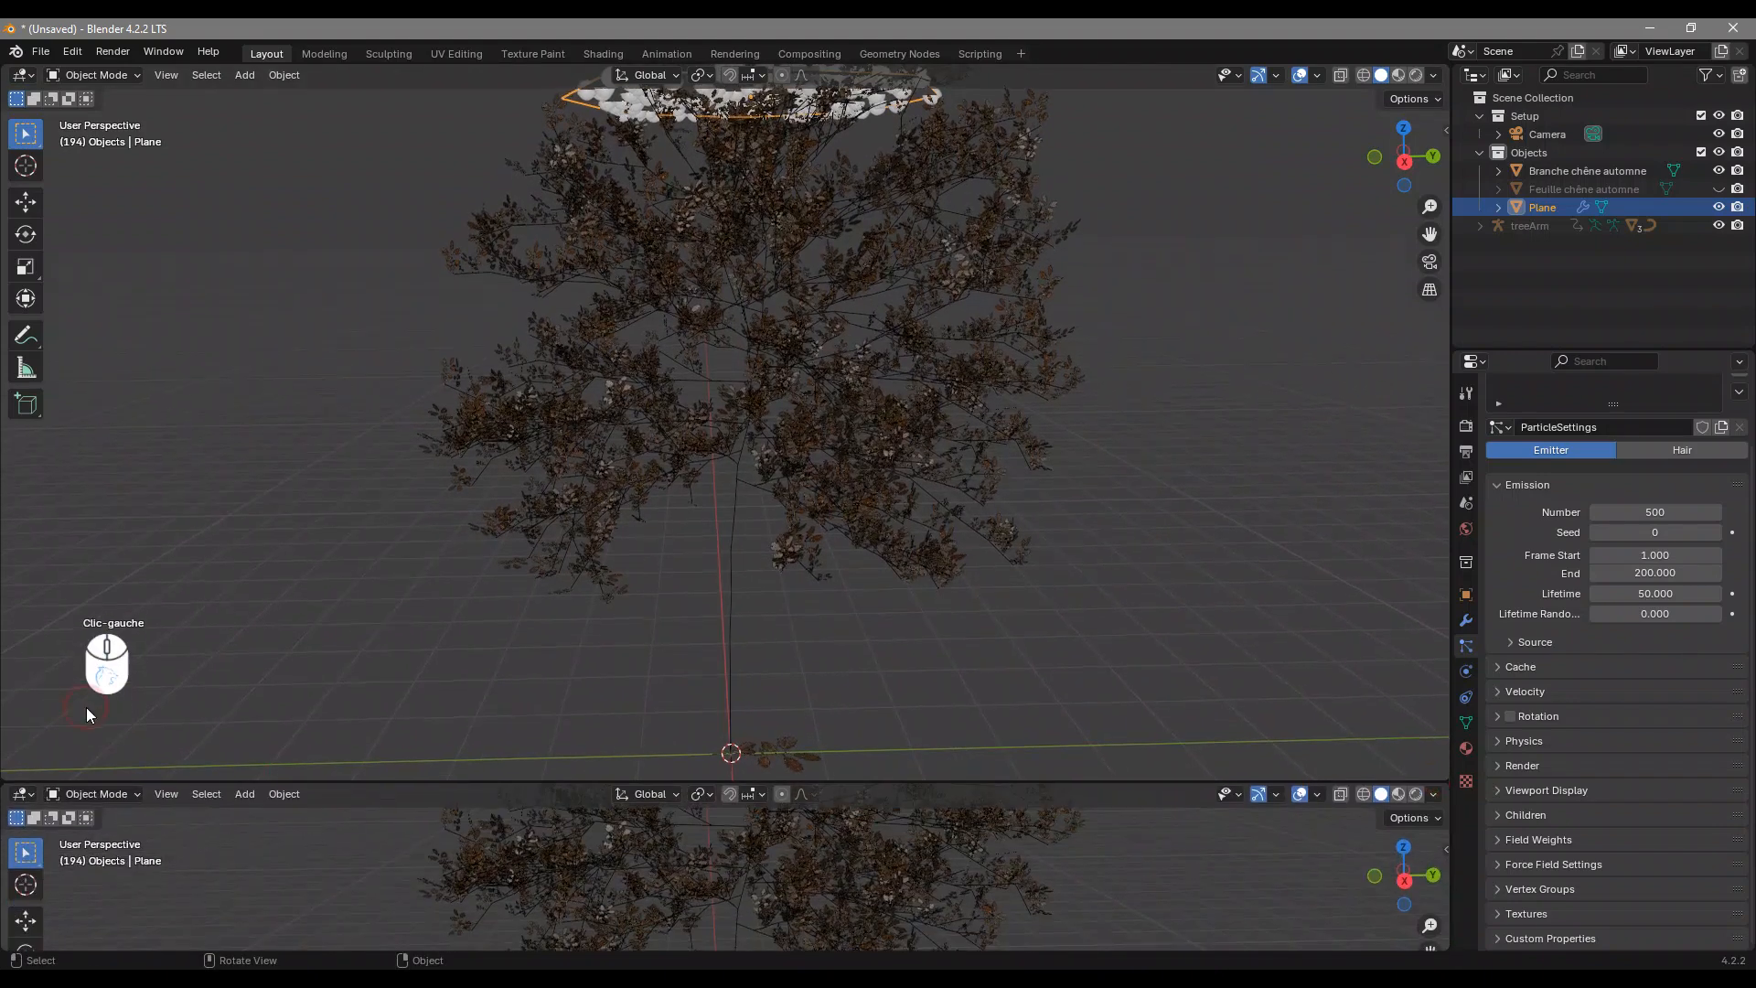
click(24, 796)
click(26, 797)
click(30, 800)
key(shift+F12)
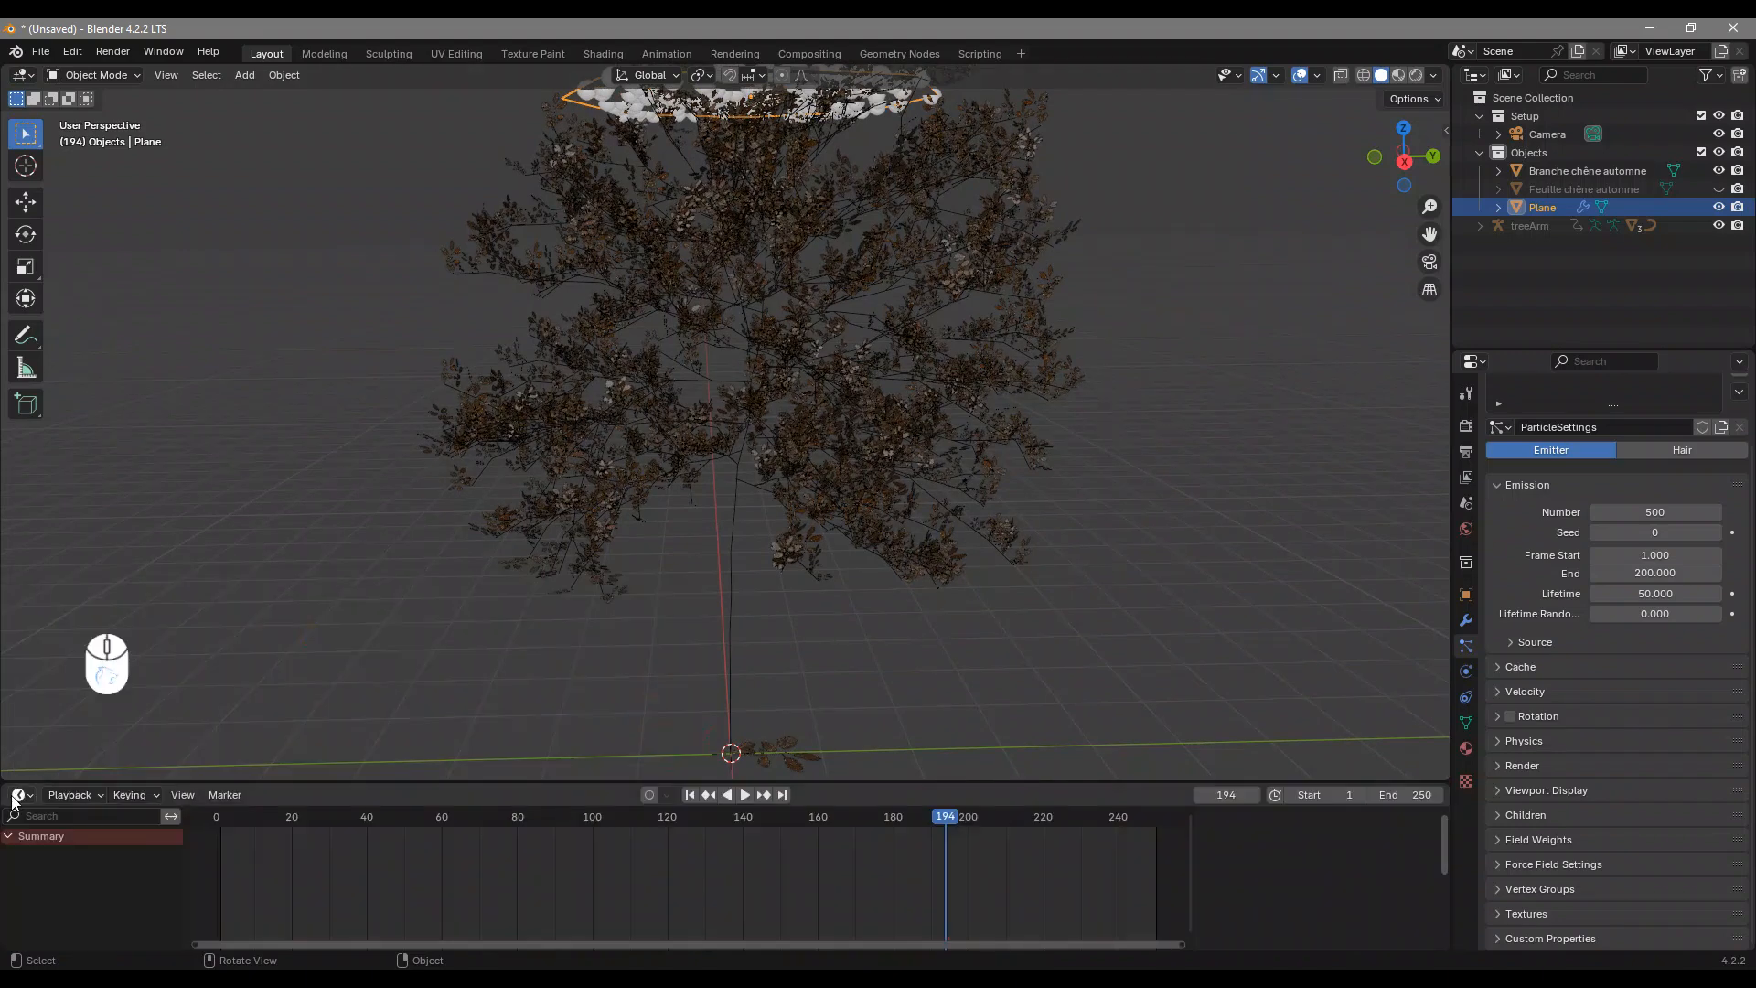
drag(43, 784, 45, 846)
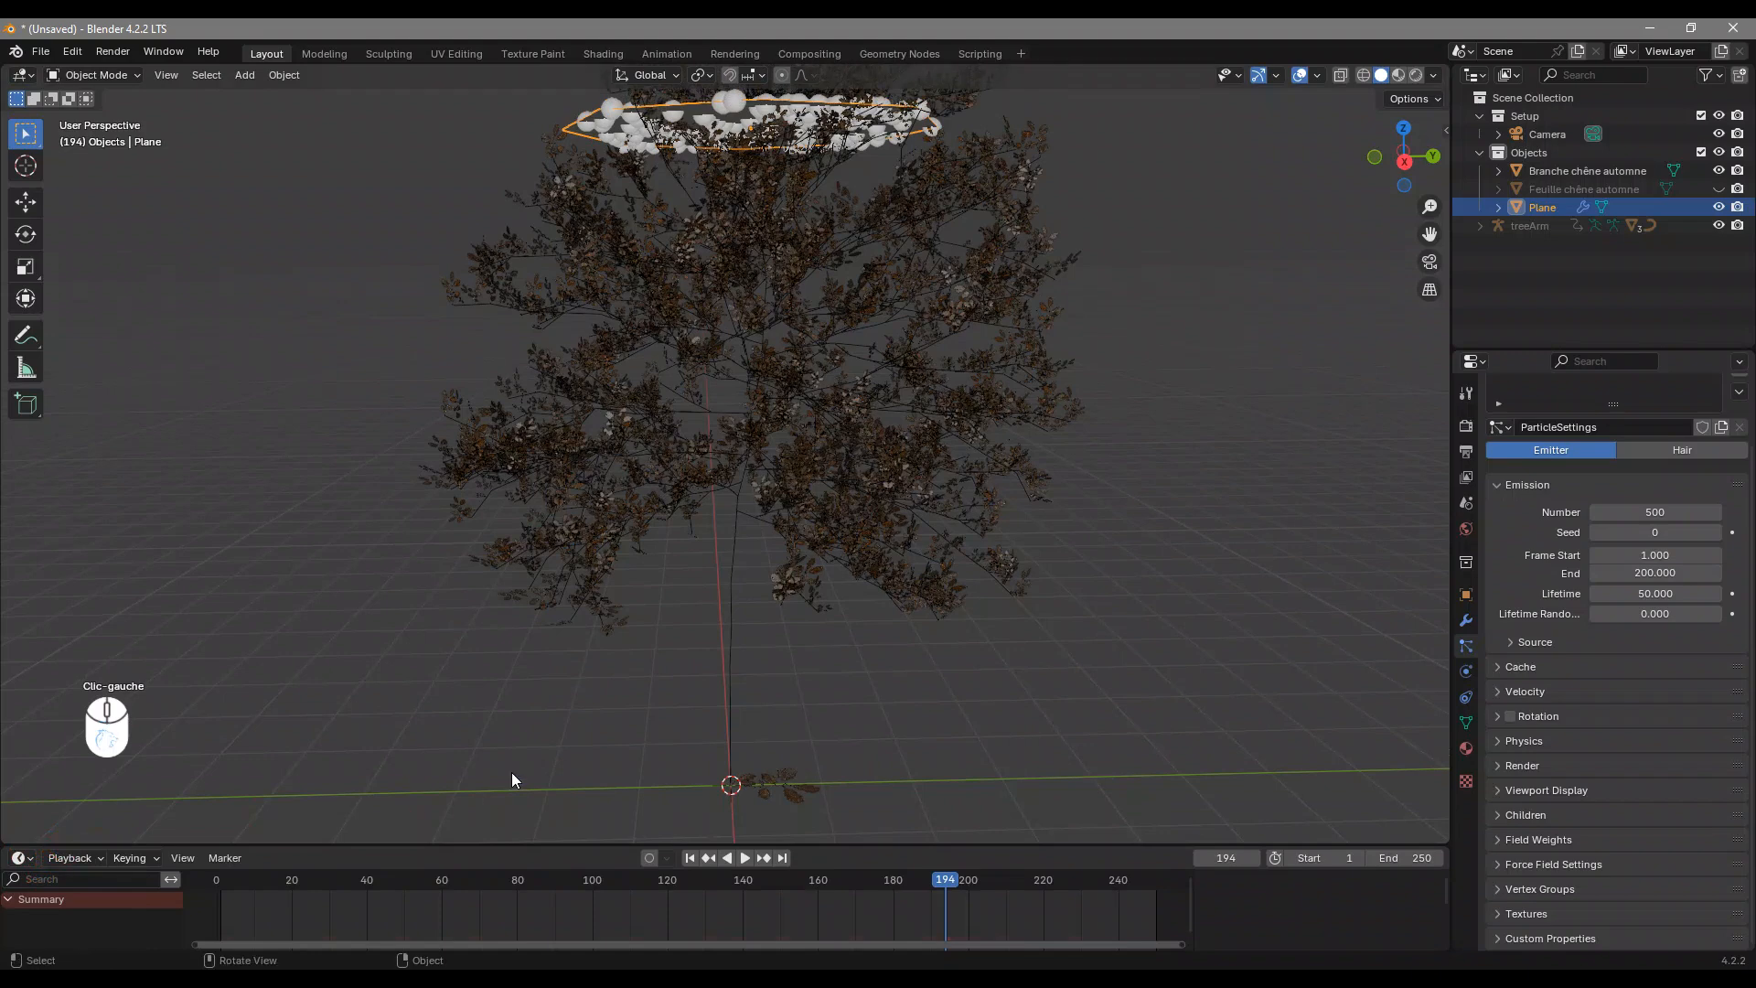
Move to frame 120 and set the scene's end frame to 120
scroll(790, 892, down, 3)
scroll(693, 915, up, 5)
scroll(693, 915, down, 2)
scroll(693, 916, up, 2)
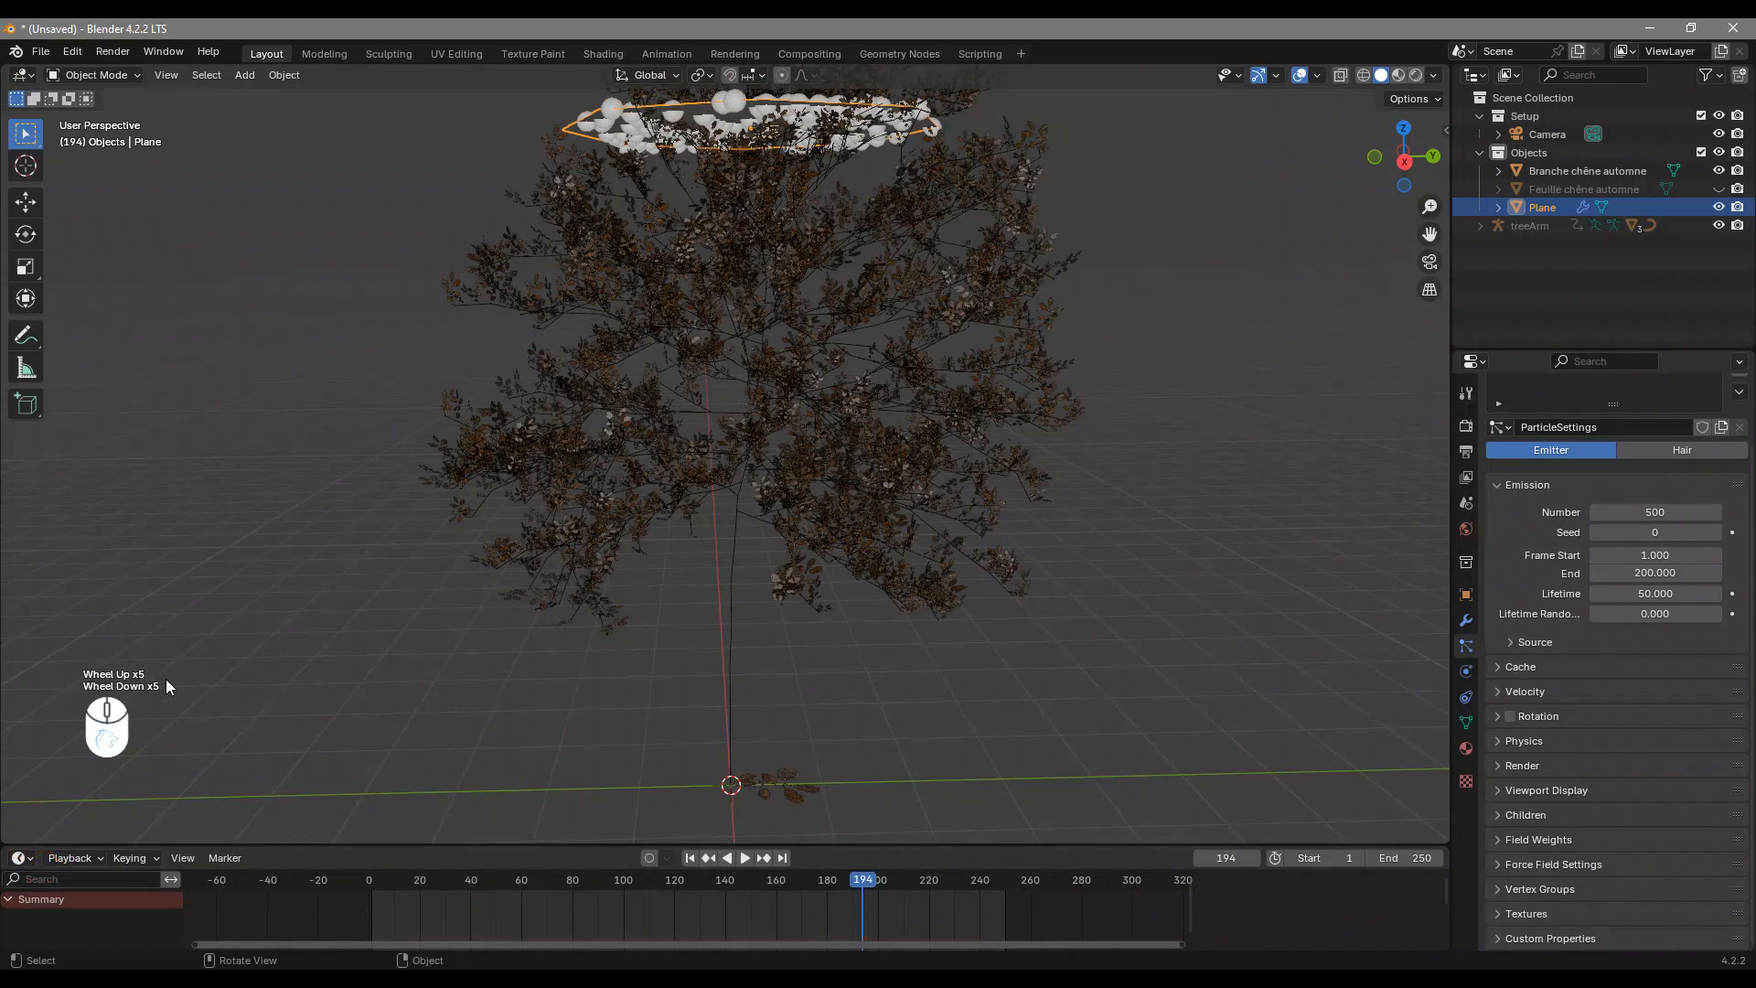
scroll(831, 918, down, 2)
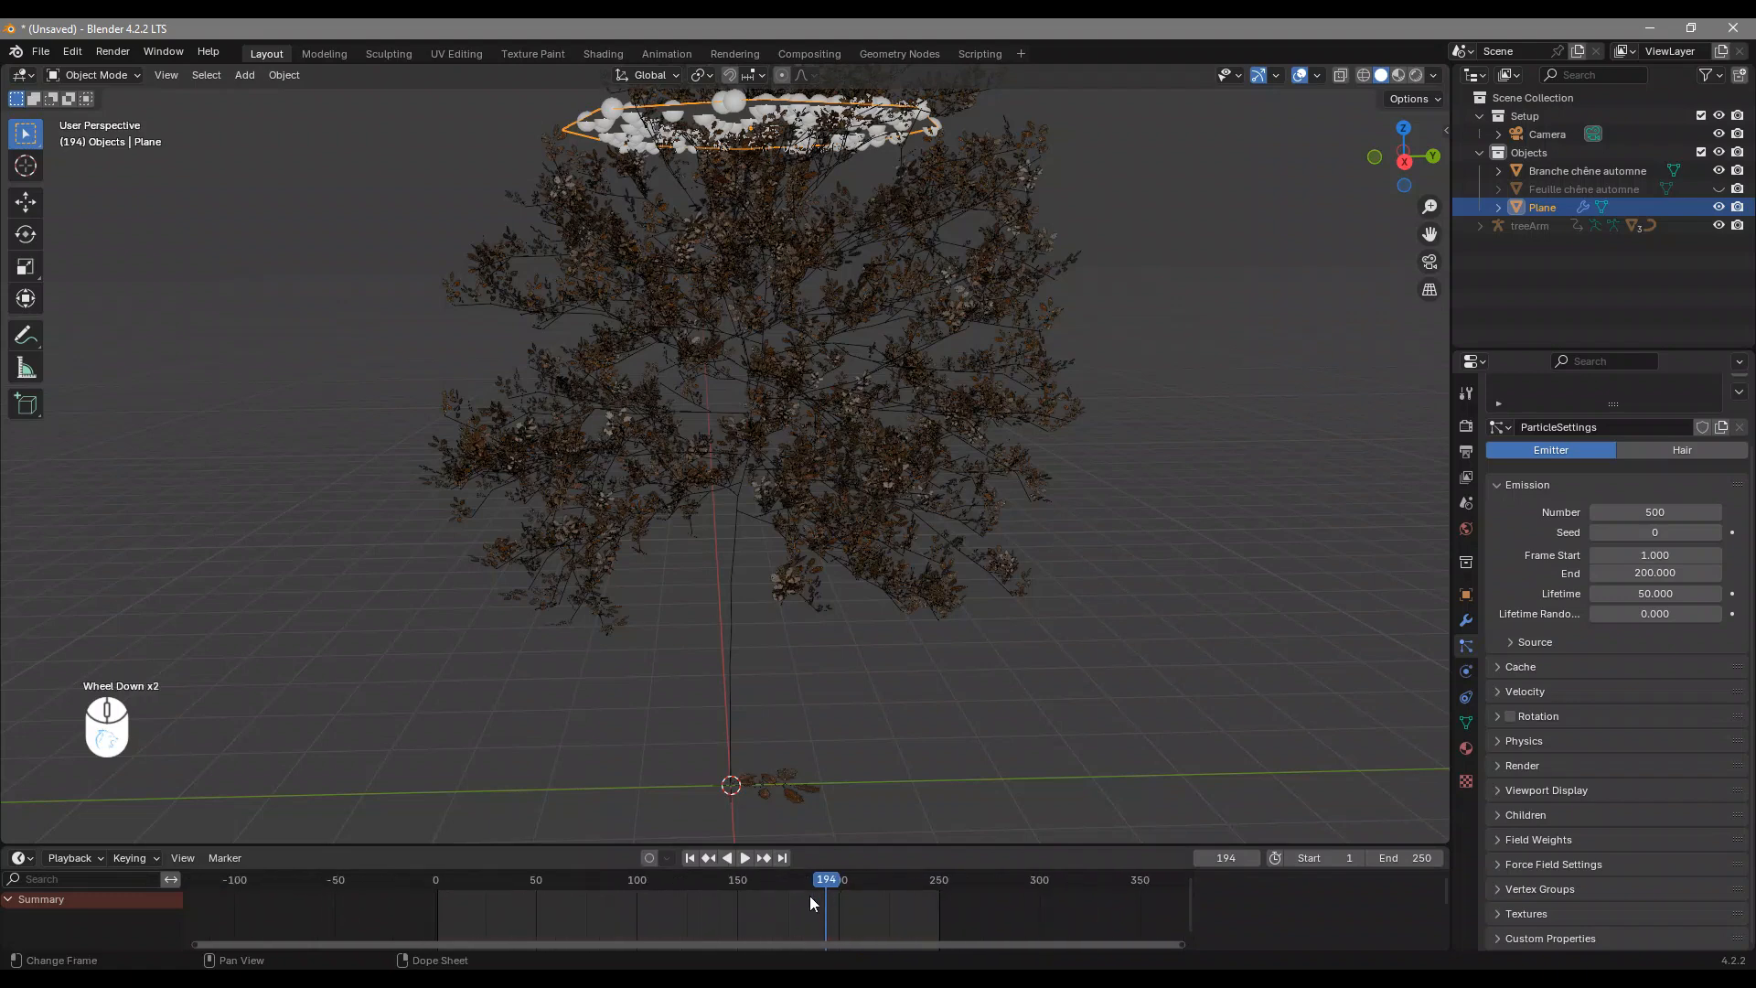
scroll(809, 896, up, 2)
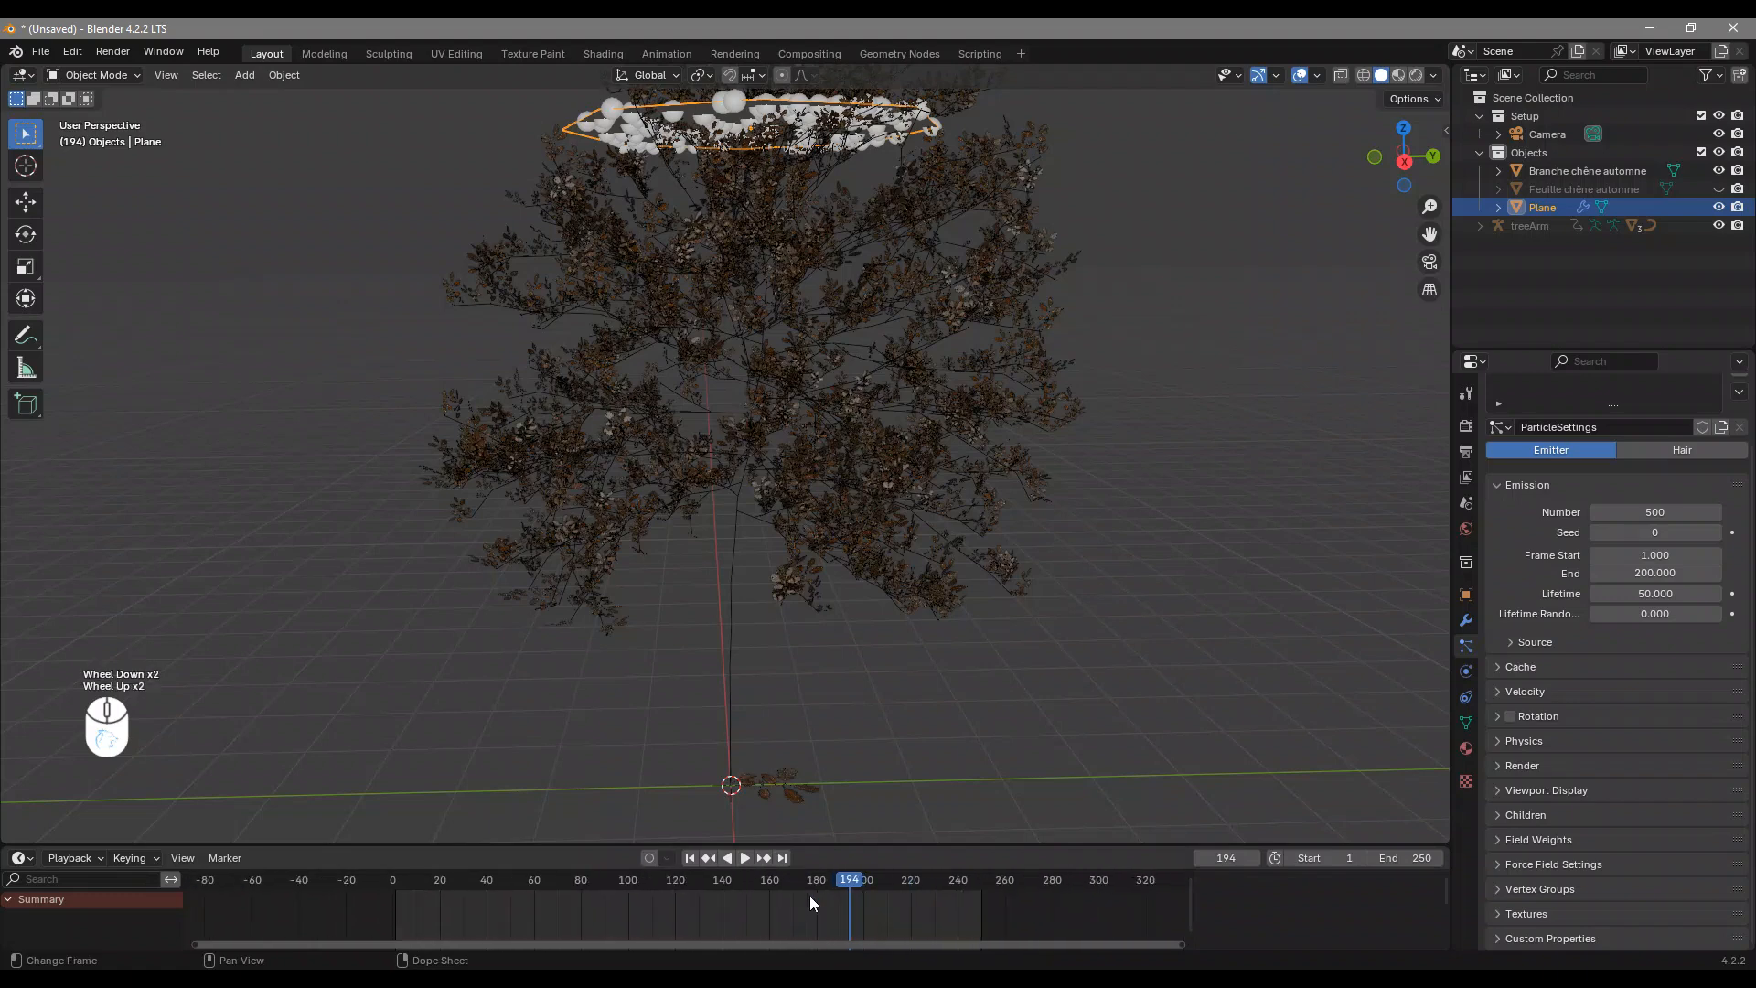
click(1469, 445)
scroll(1551, 536, up, 2)
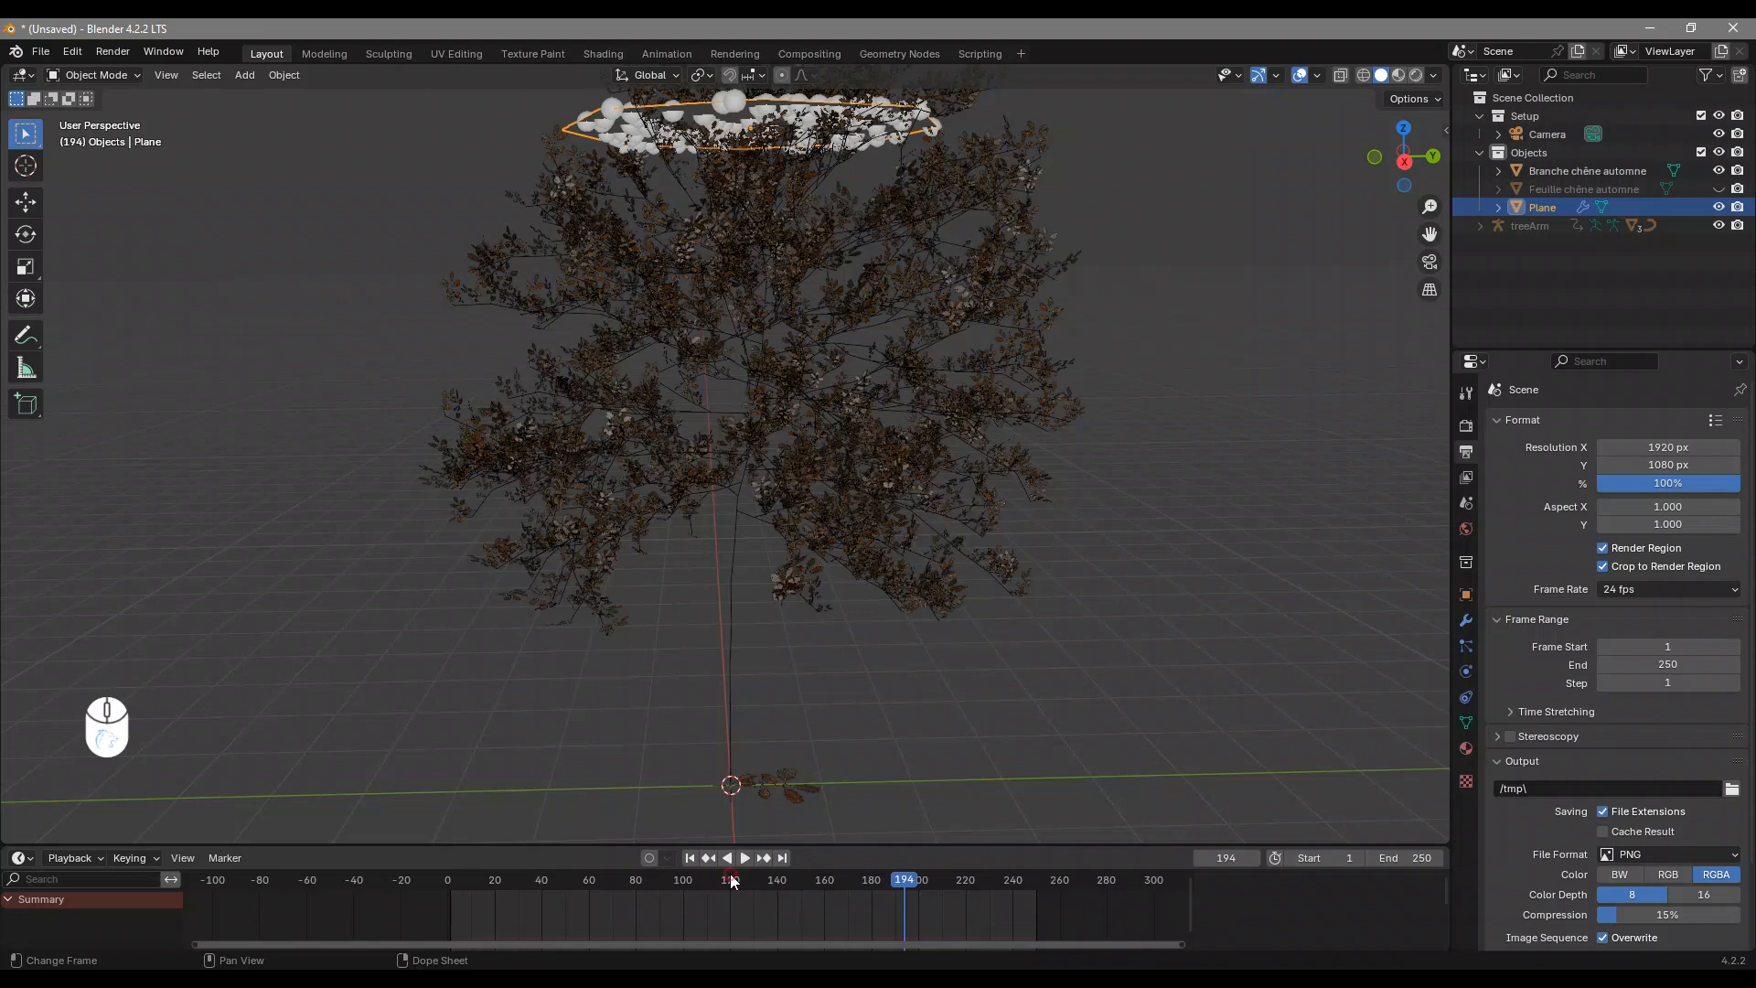
click(730, 880)
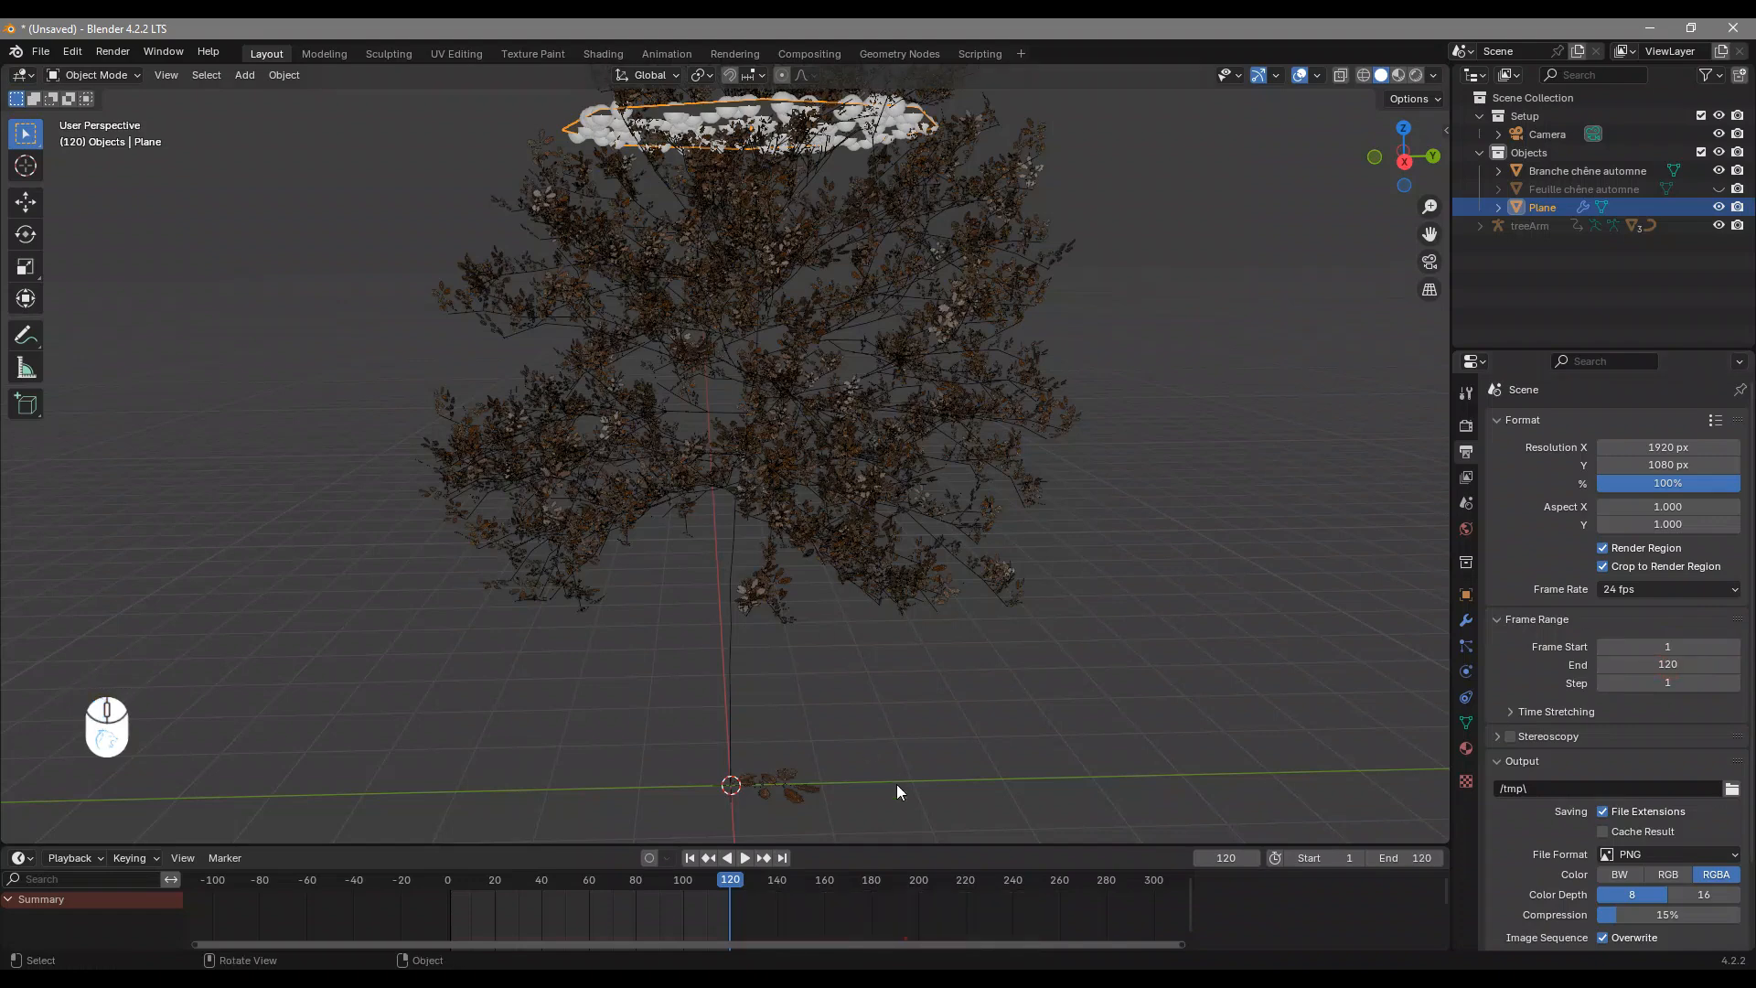
middle_drag(731, 884, 829, 890)
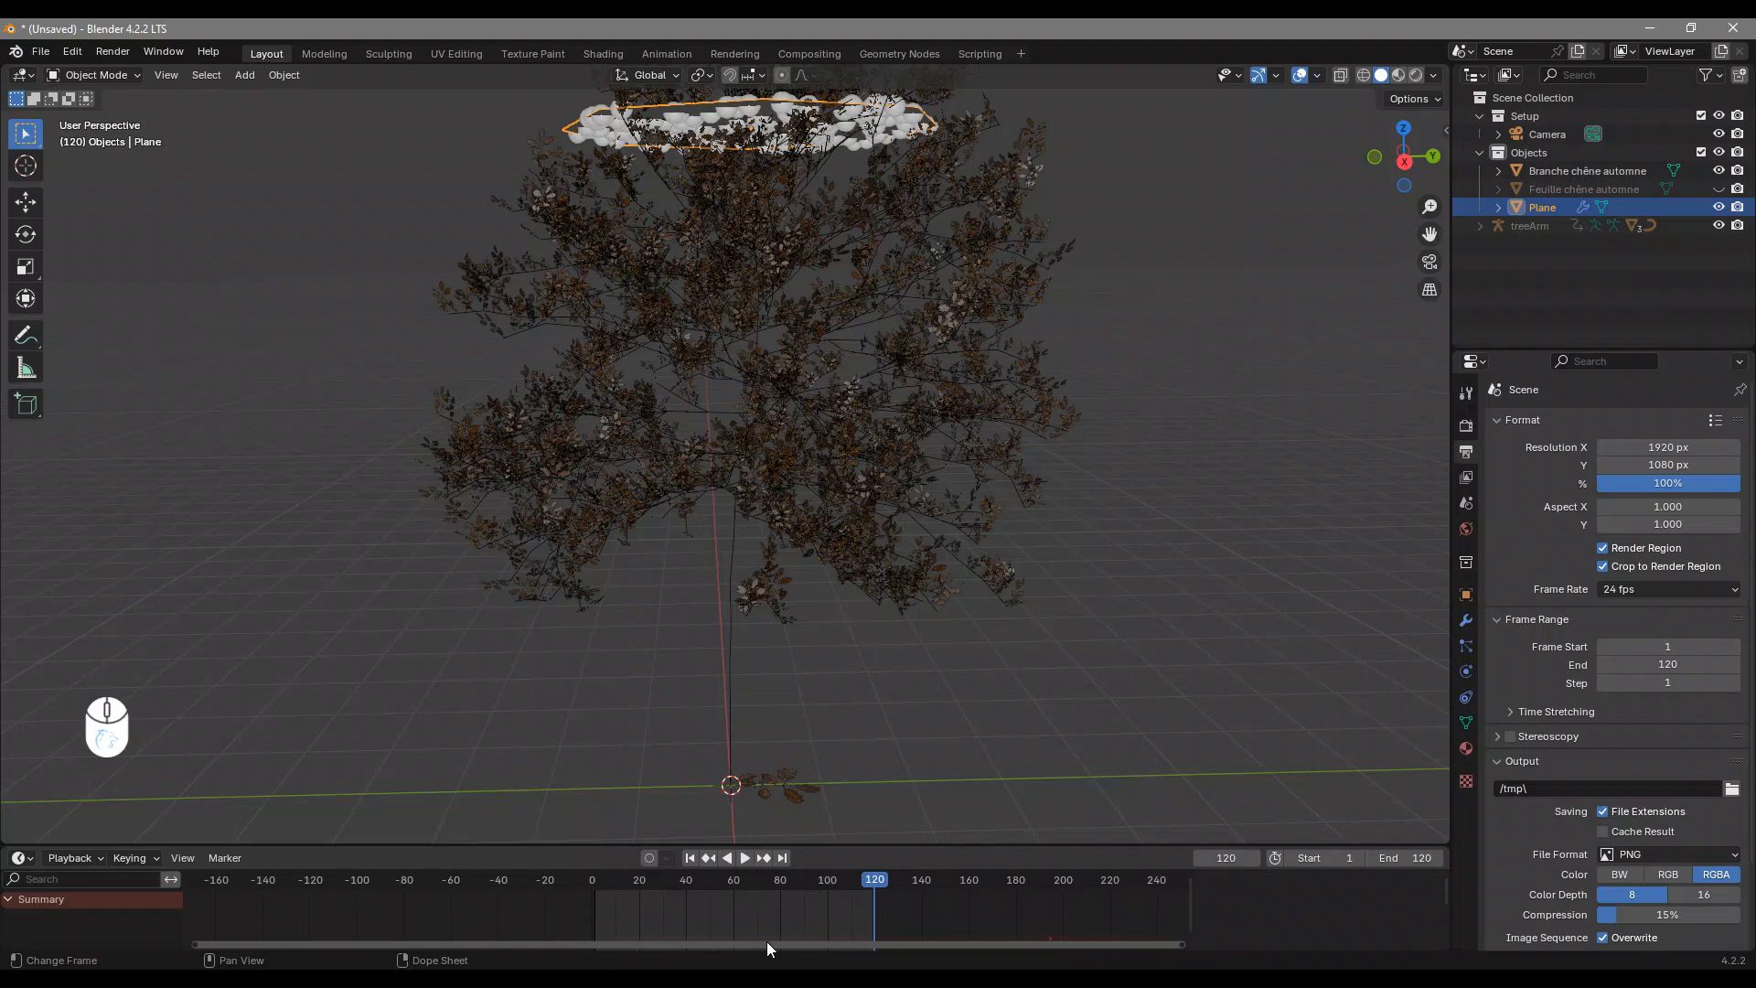
middle_drag(790, 941, 822, 940)
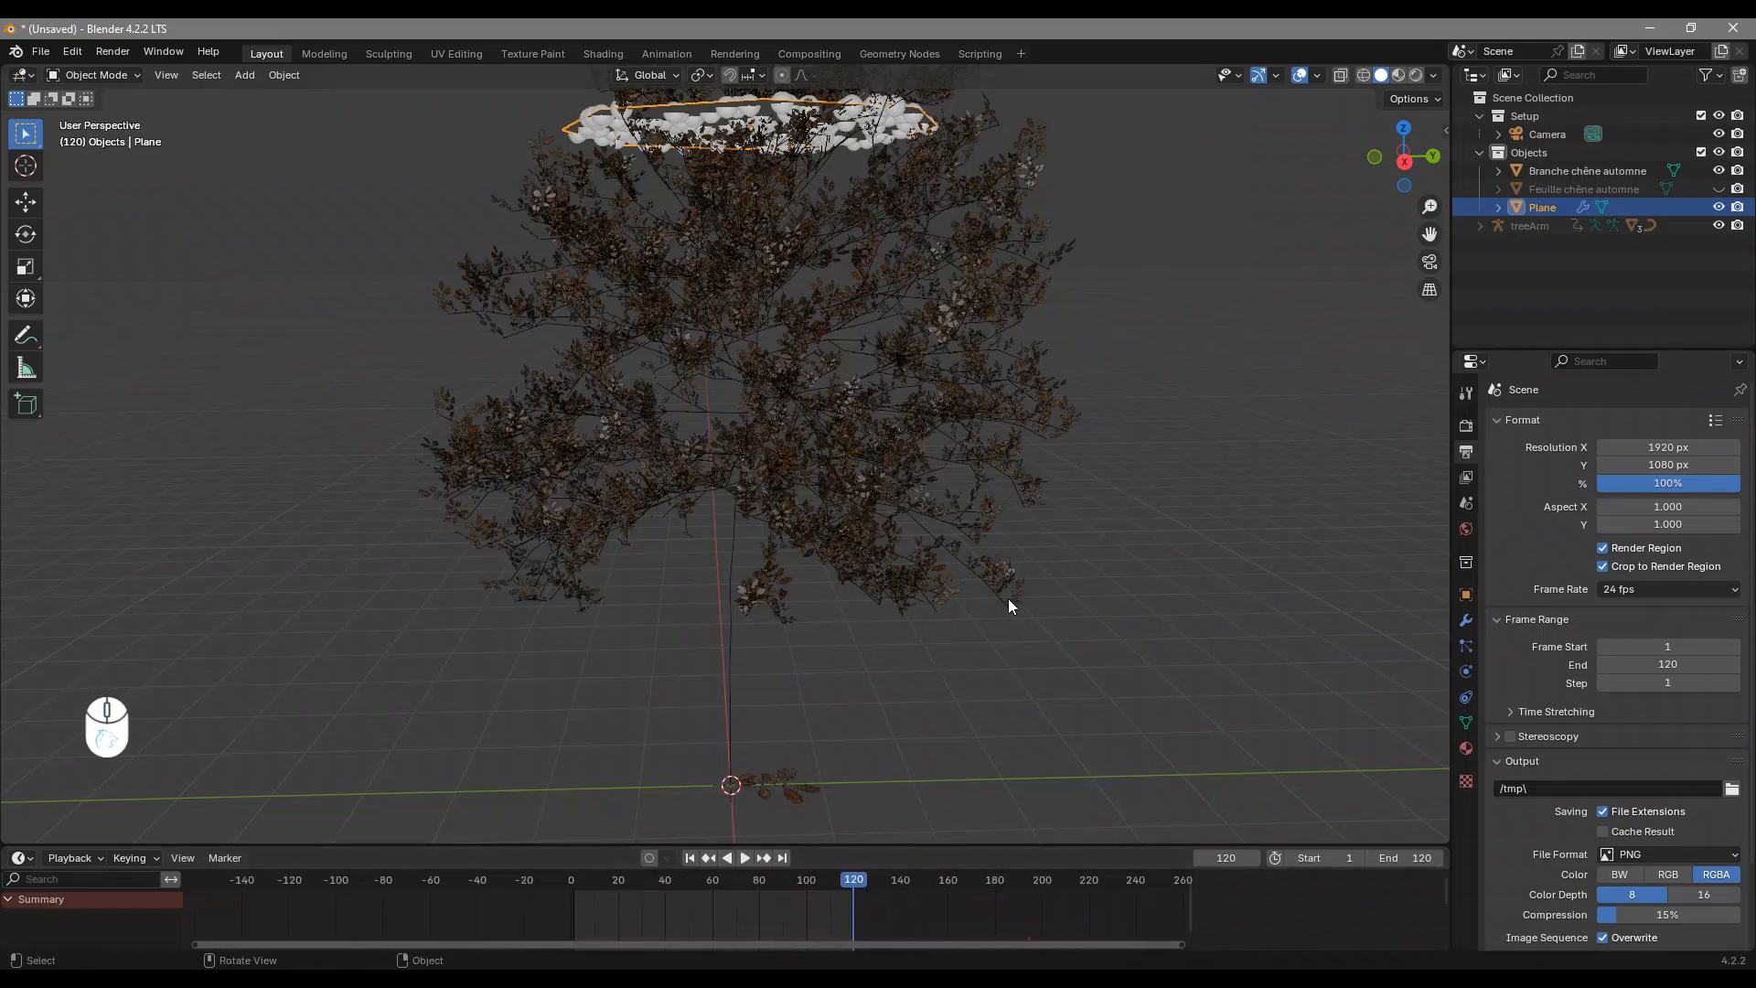
Show the plane's particle settings and play the animation to examine how the particles fall from the tree
click(1465, 647)
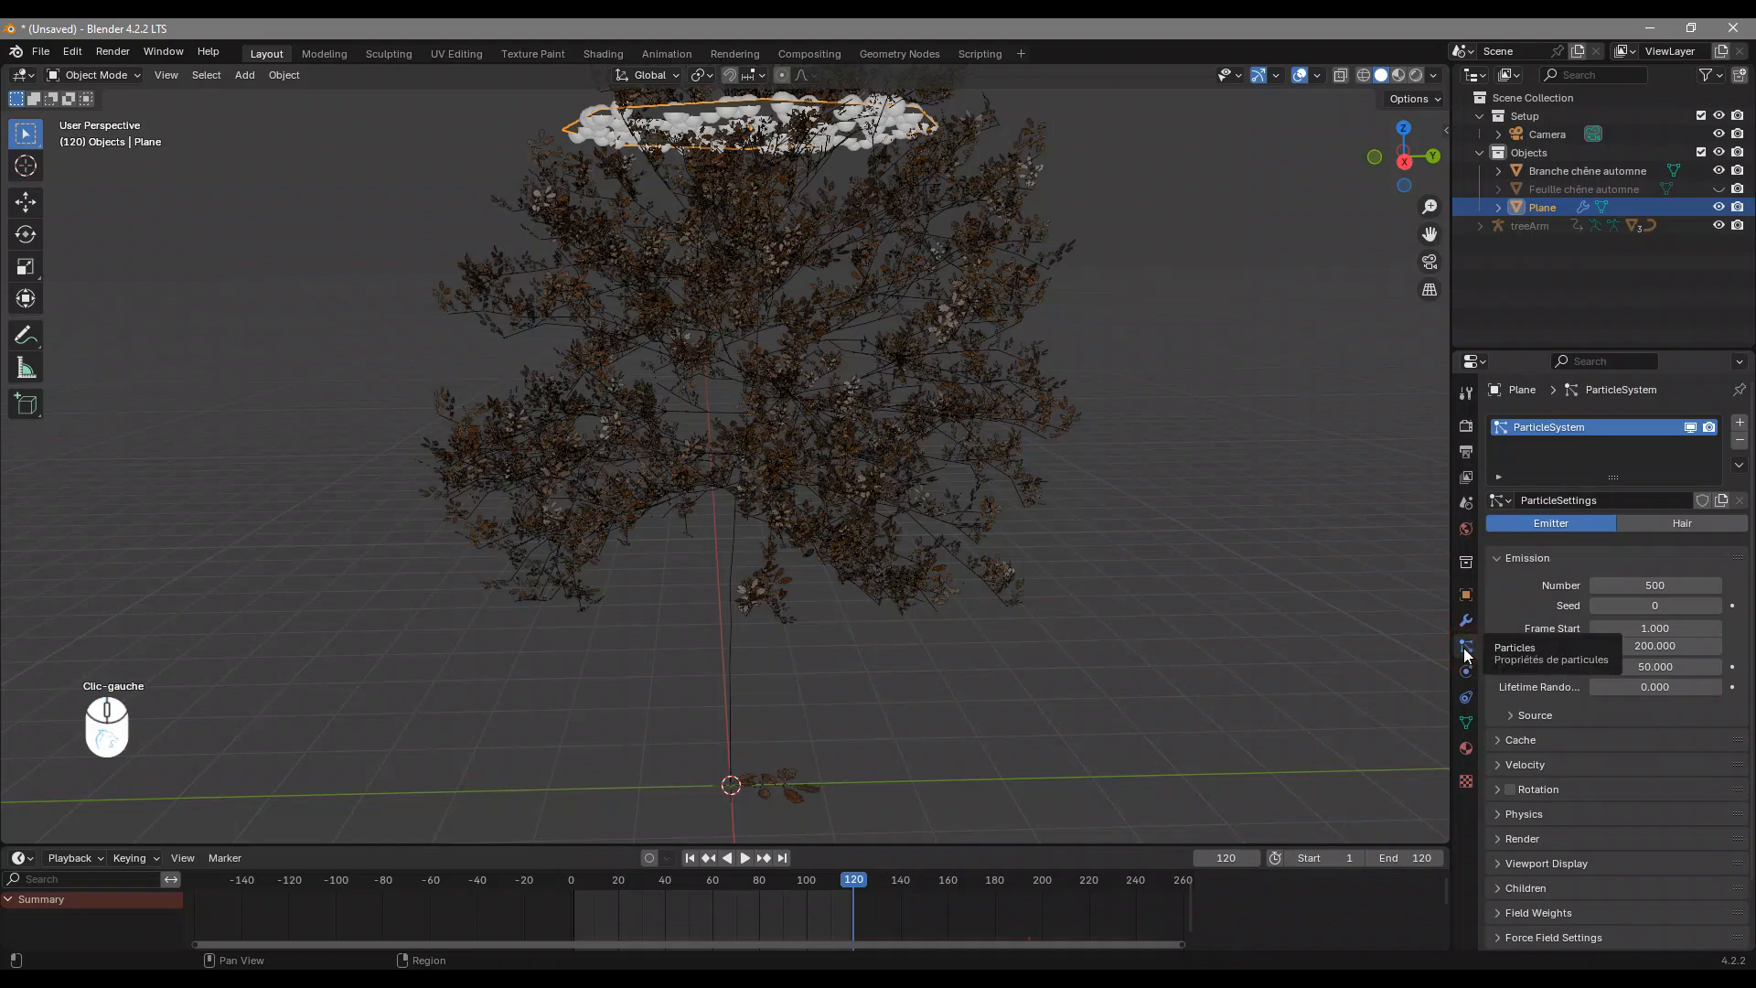
scroll(1546, 607, down, 2)
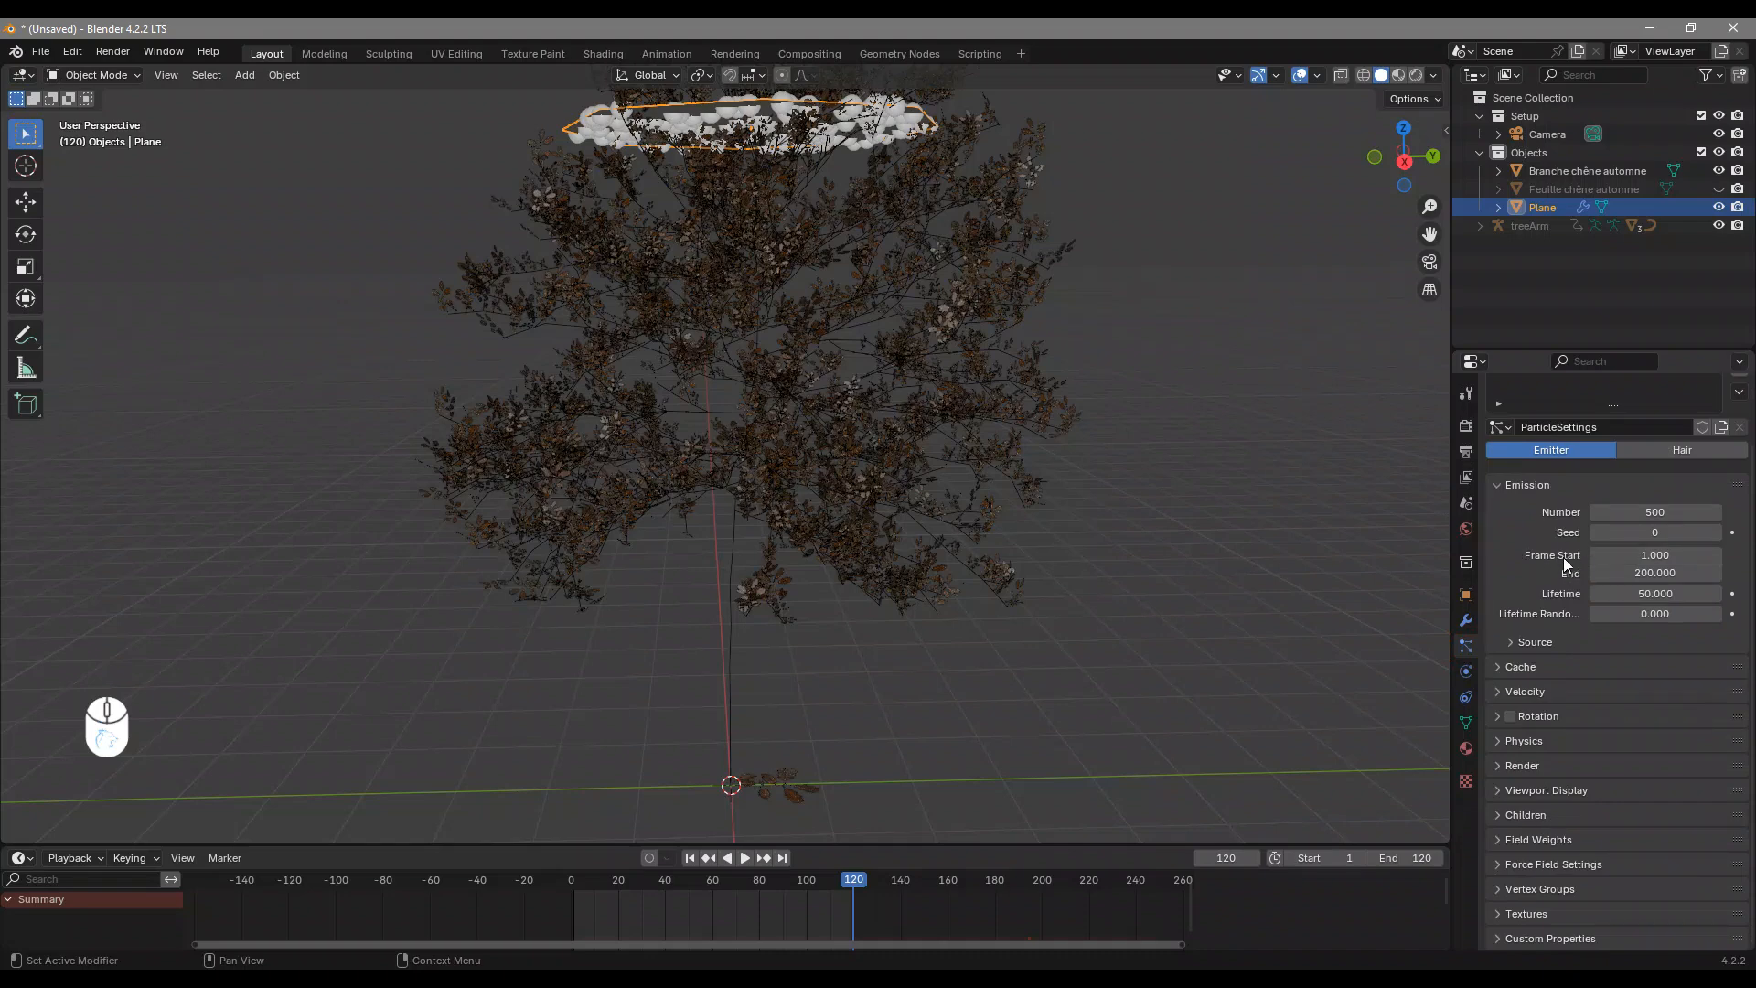
scroll(901, 383, down, 3)
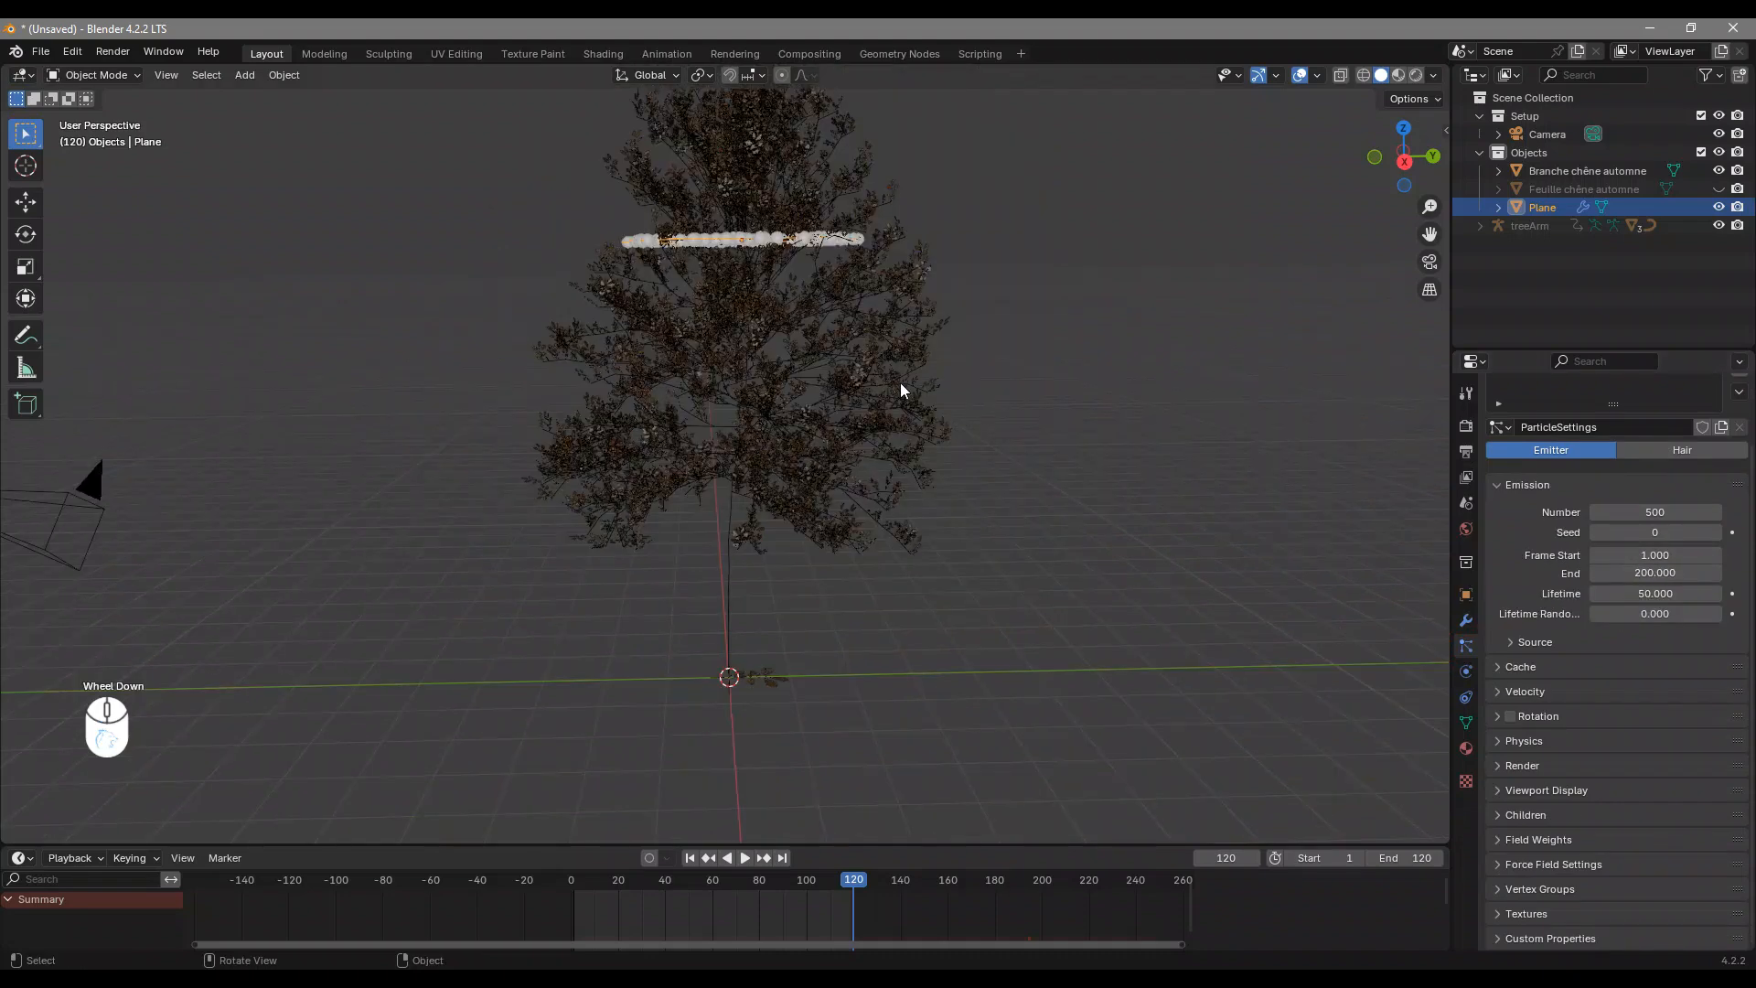
key(space)
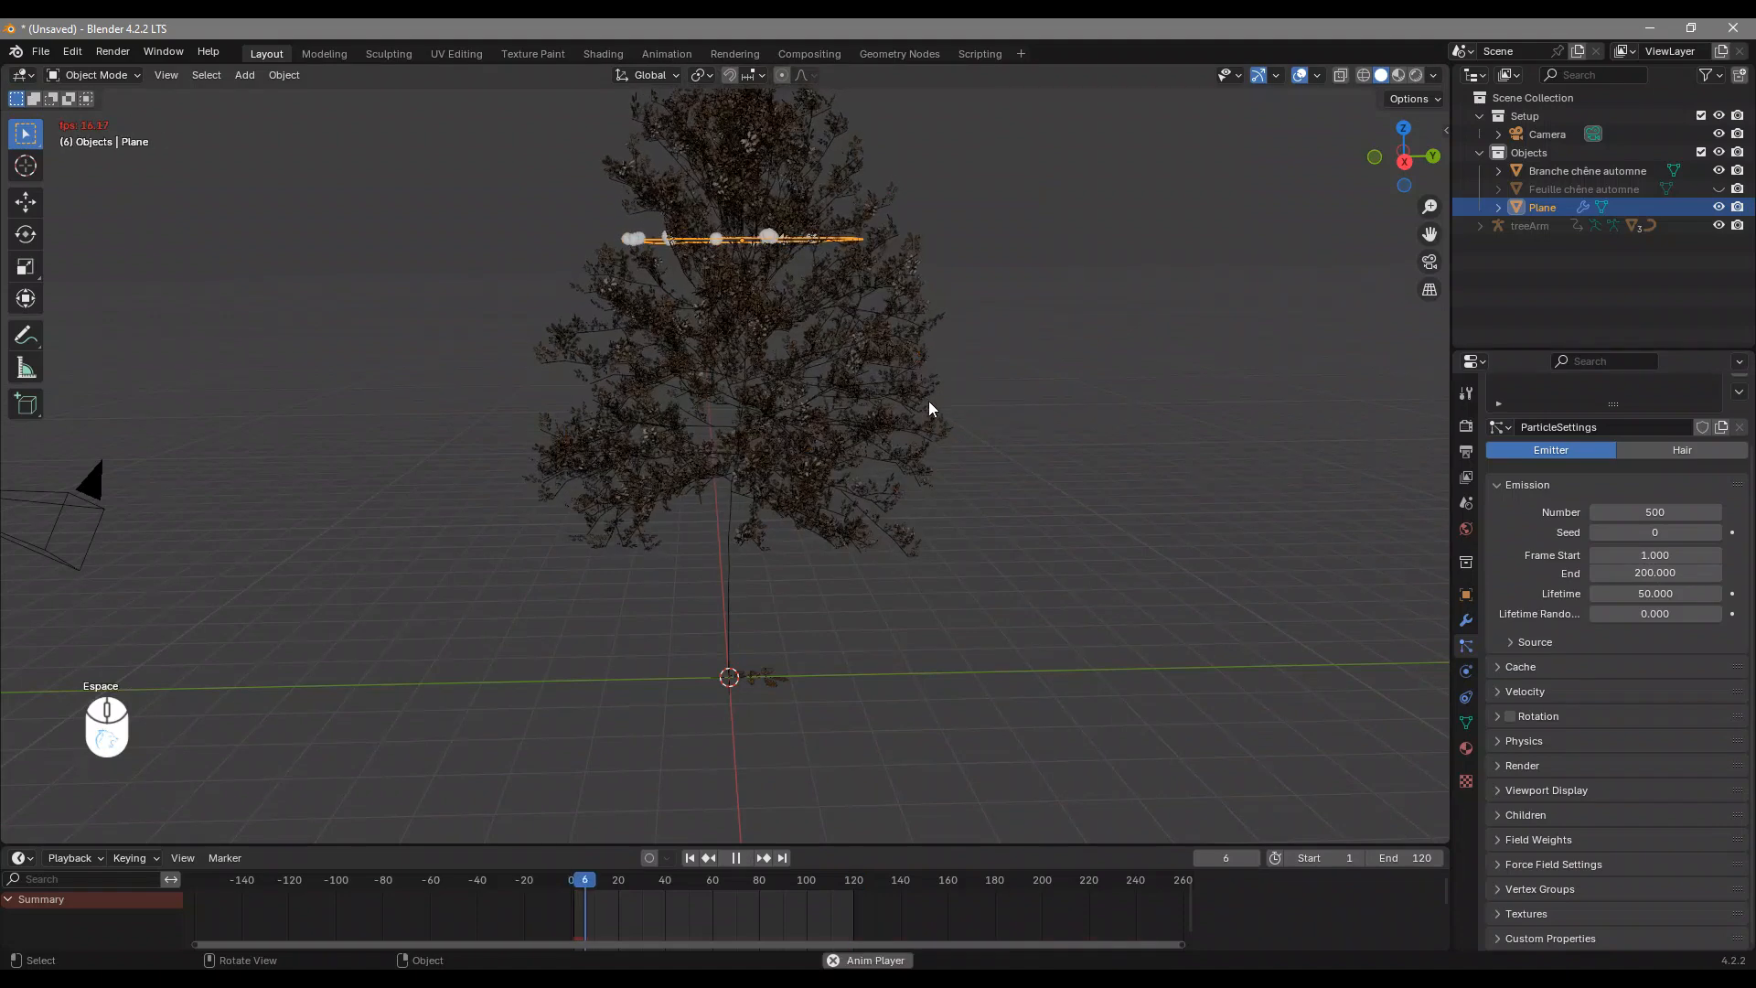
key(space)
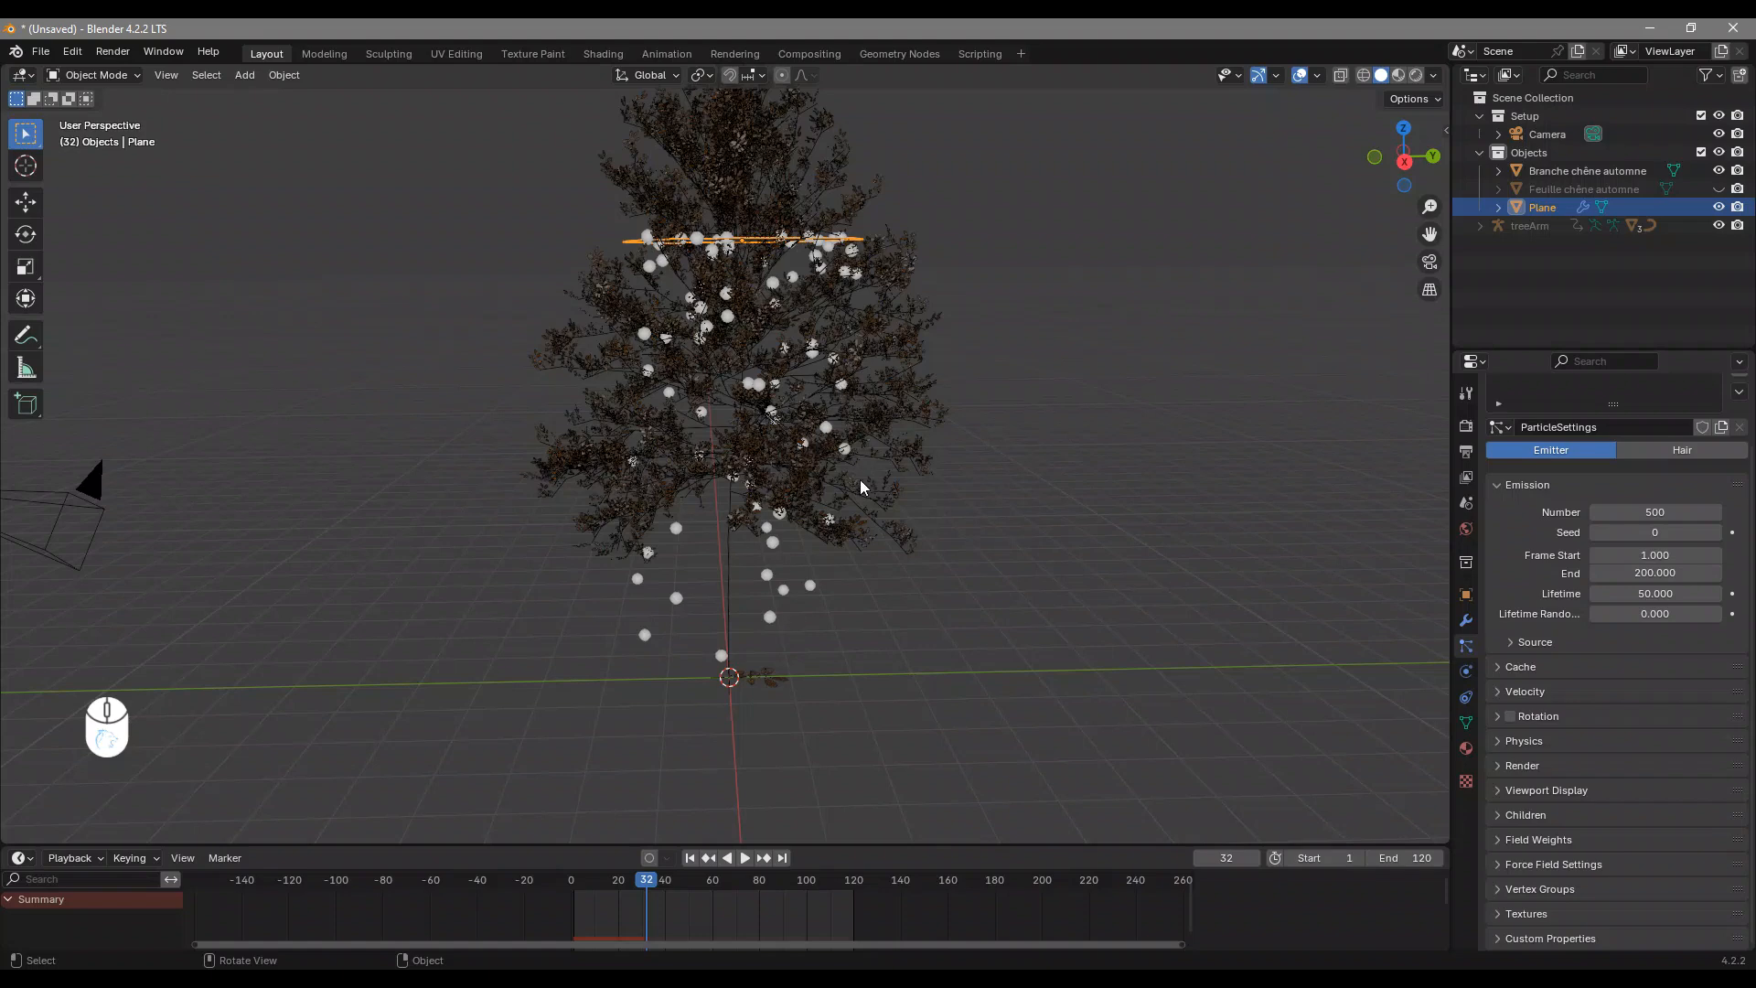
Set the particle emission's start frame to -30 and play the animation from the first frame to check it
click(693, 857)
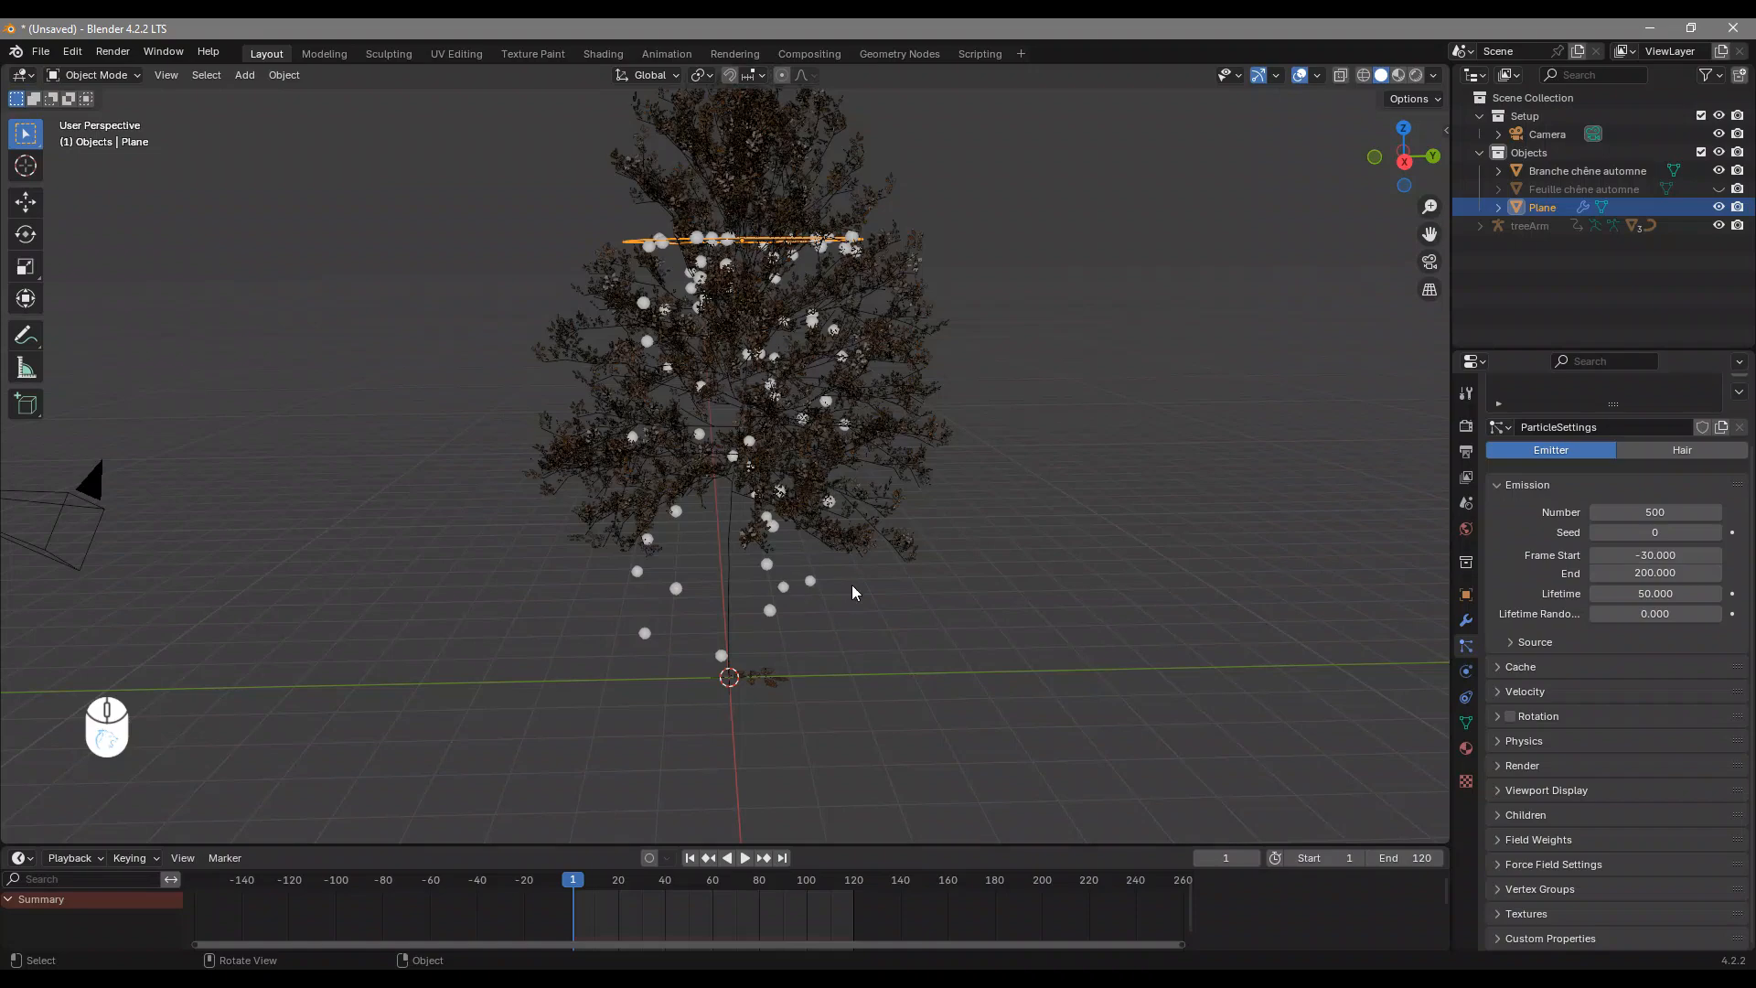
key(space)
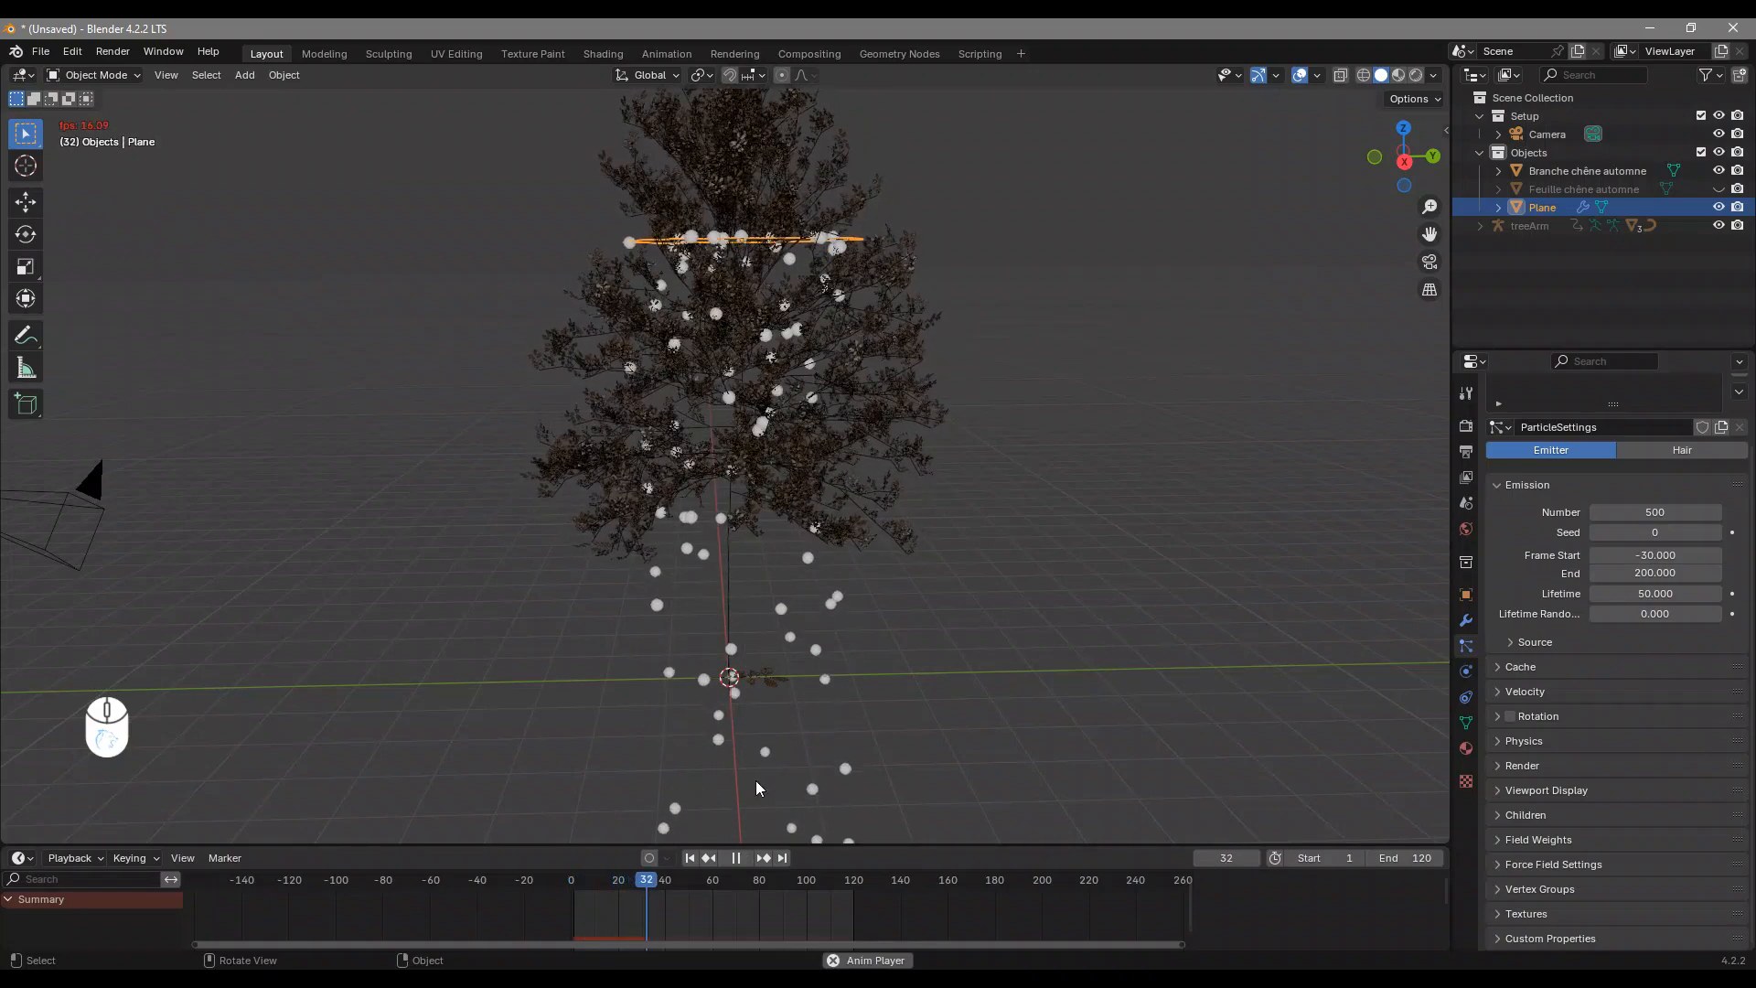
click(690, 857)
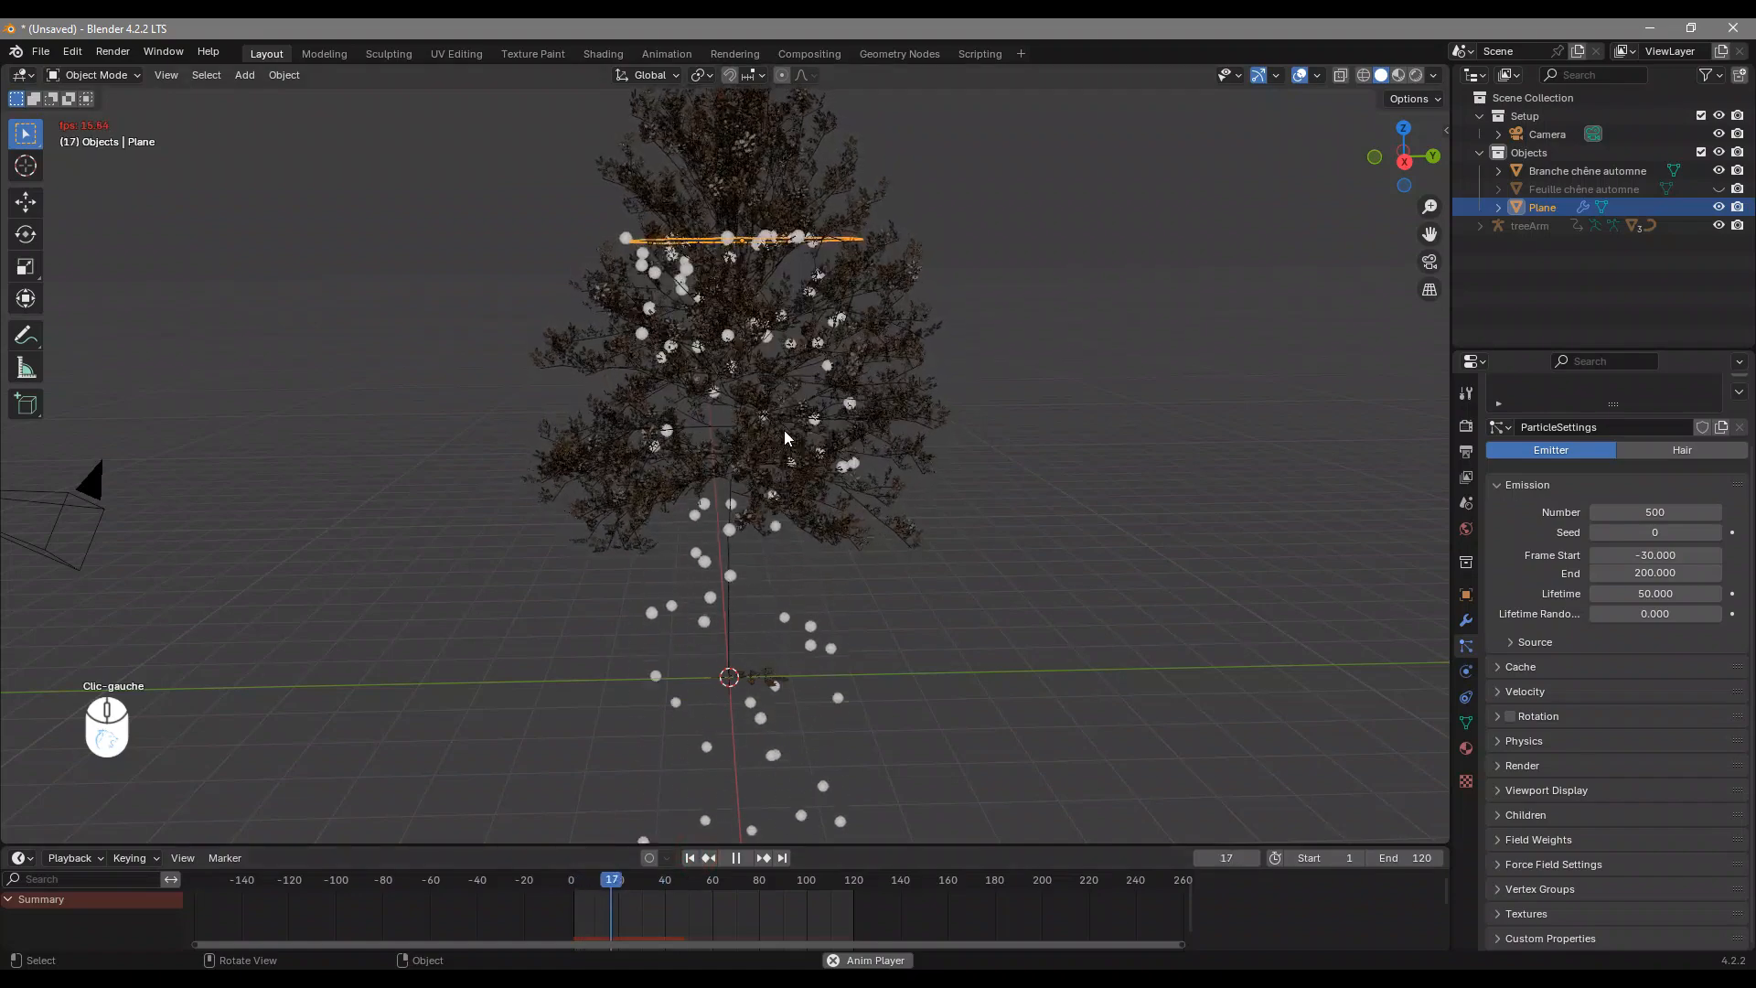
click(690, 857)
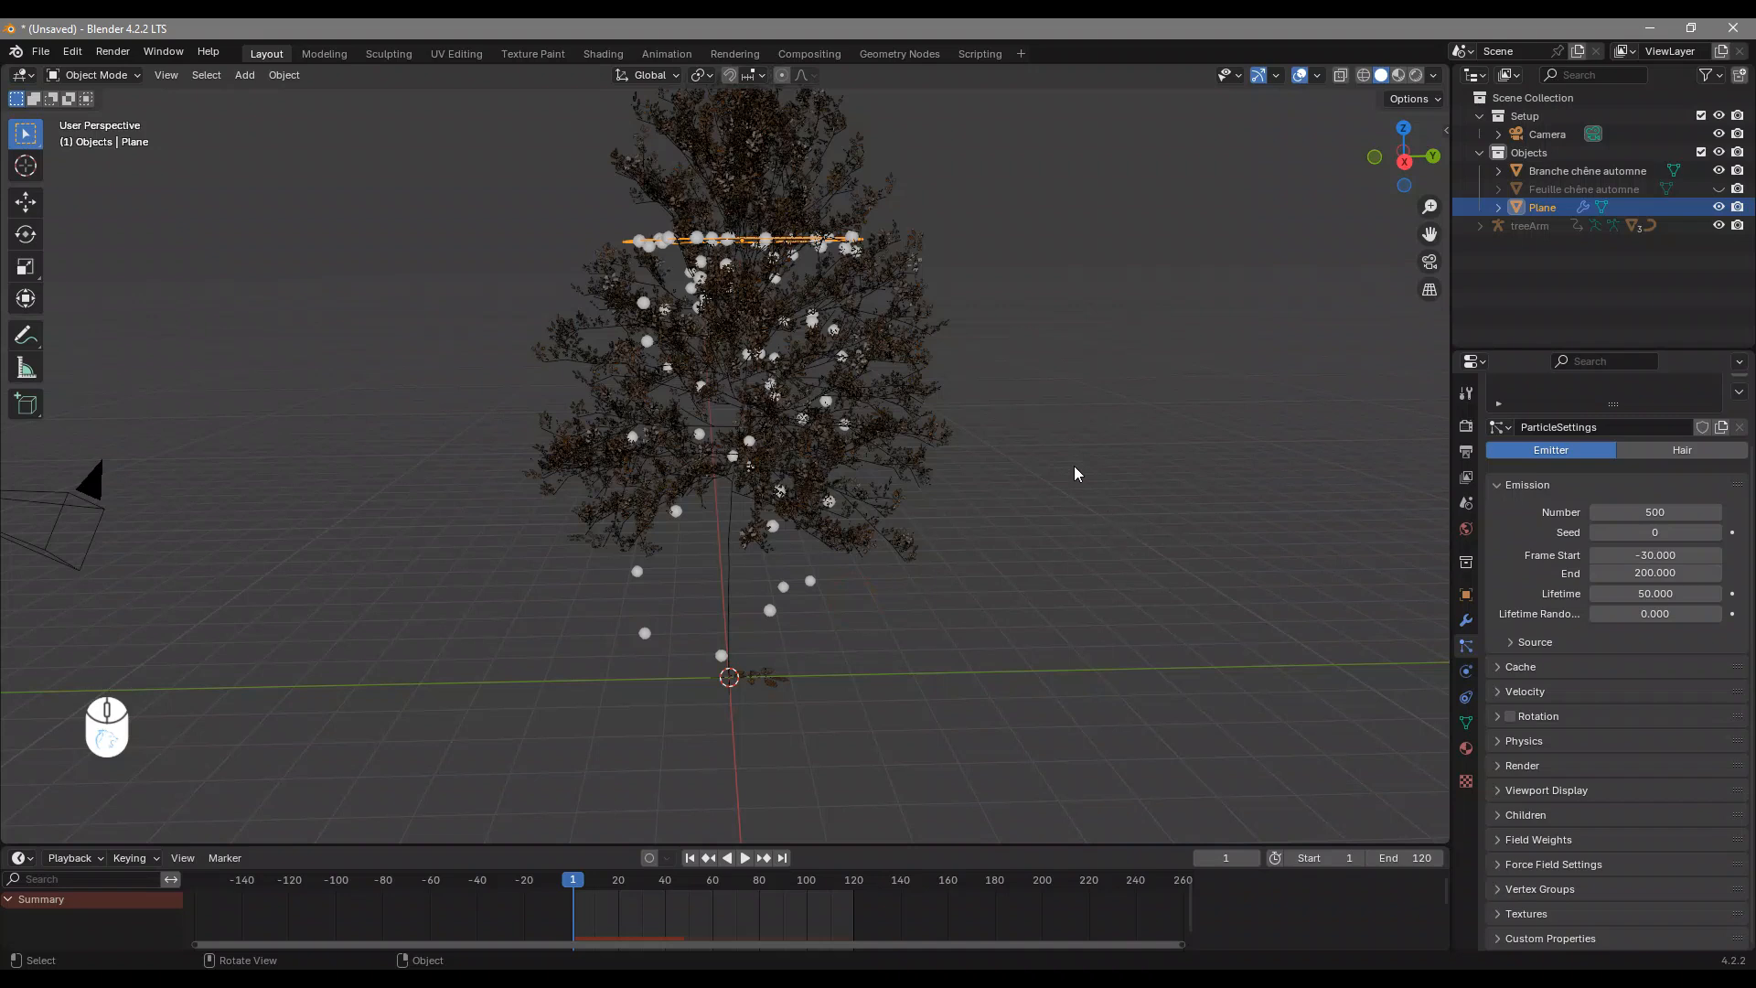
Set the particle emission's end frame to 120 and play the animation
click(1642, 573)
text(12)
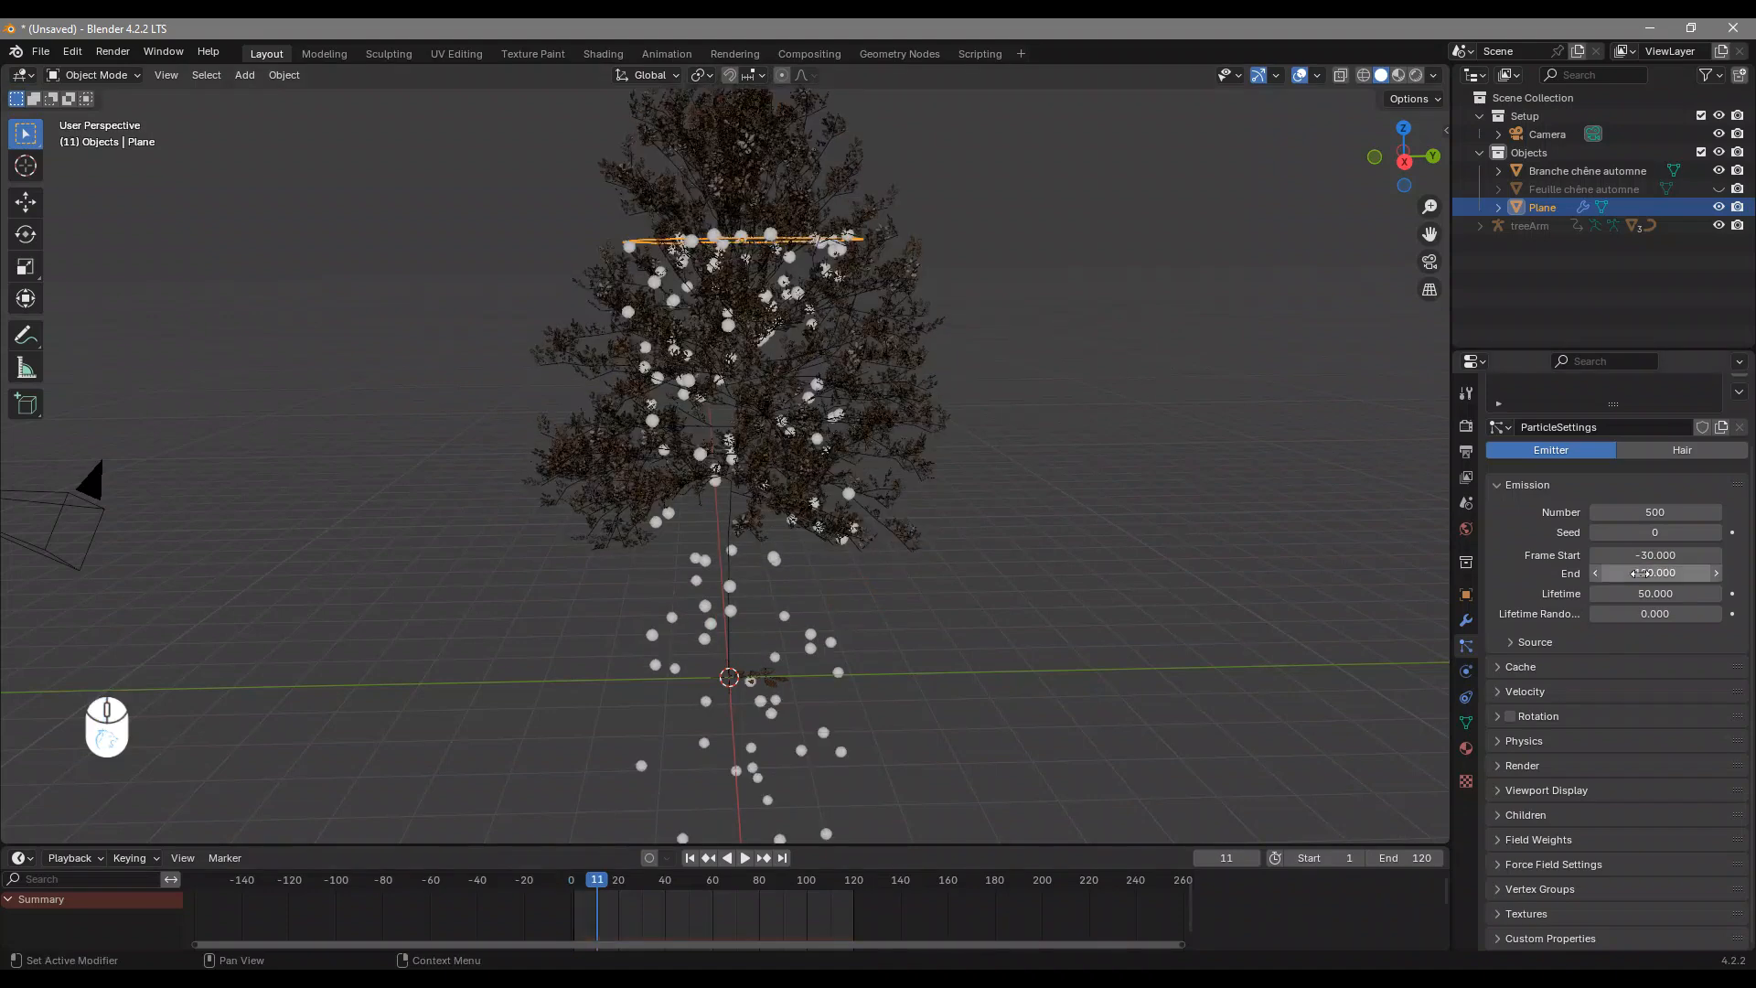
key(space)
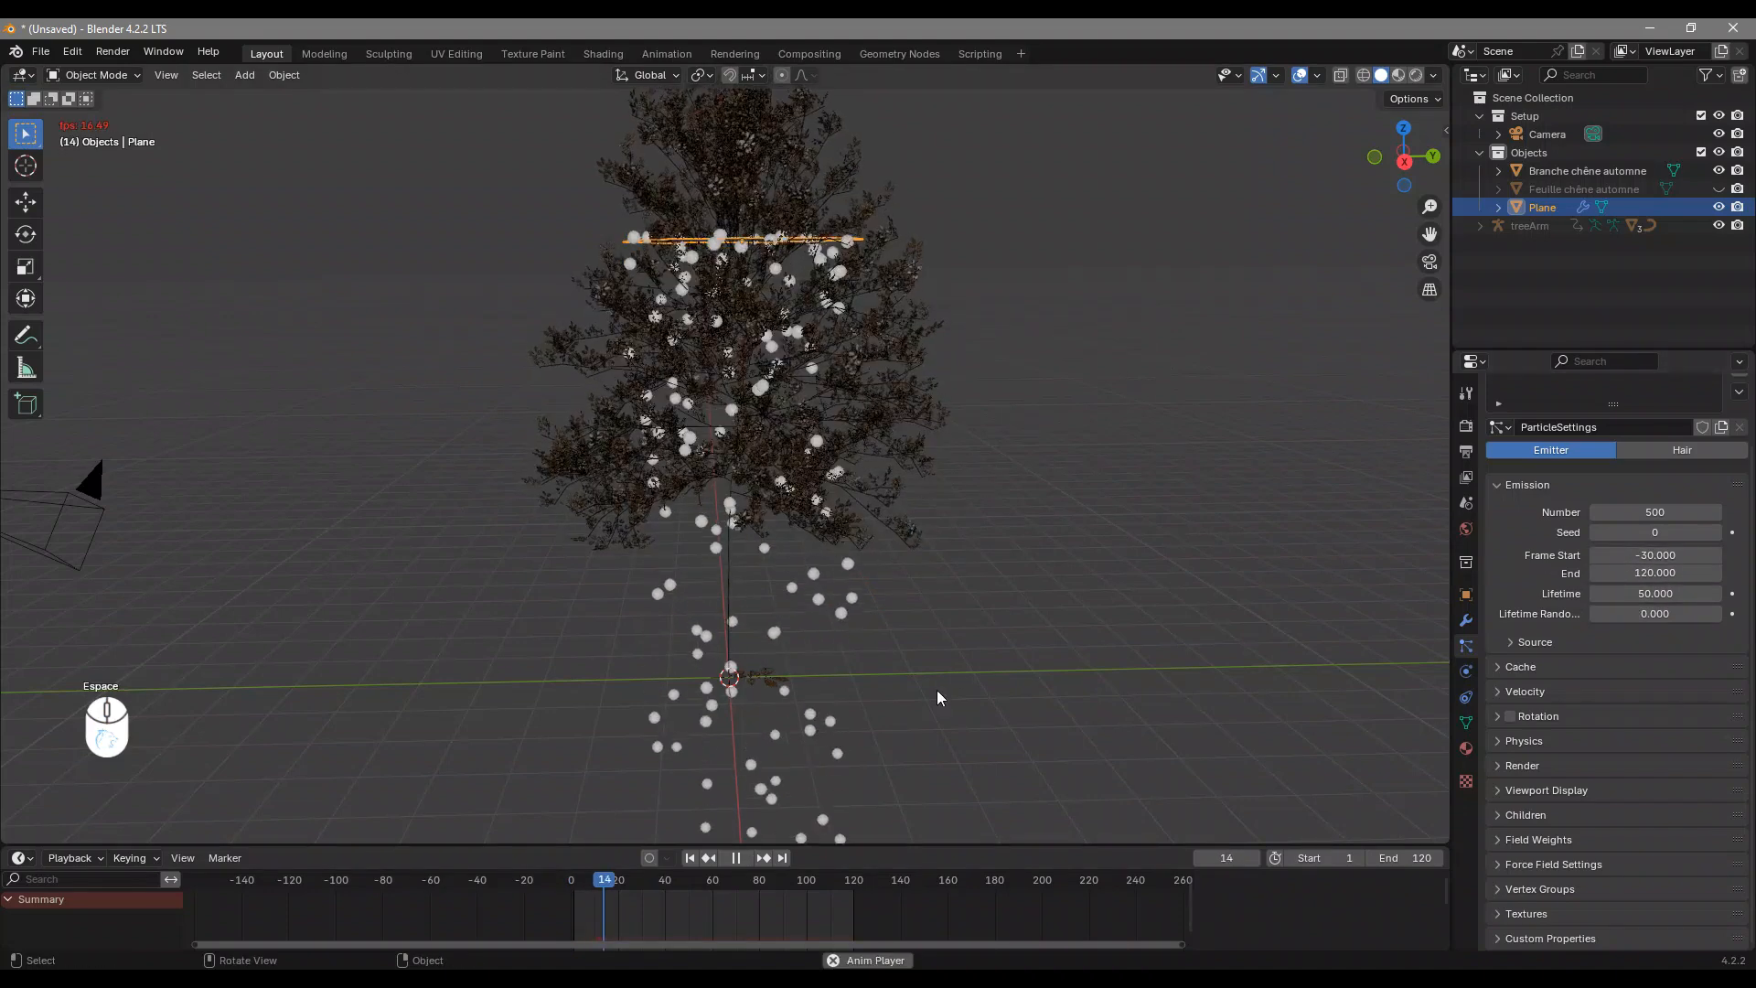
click(819, 905)
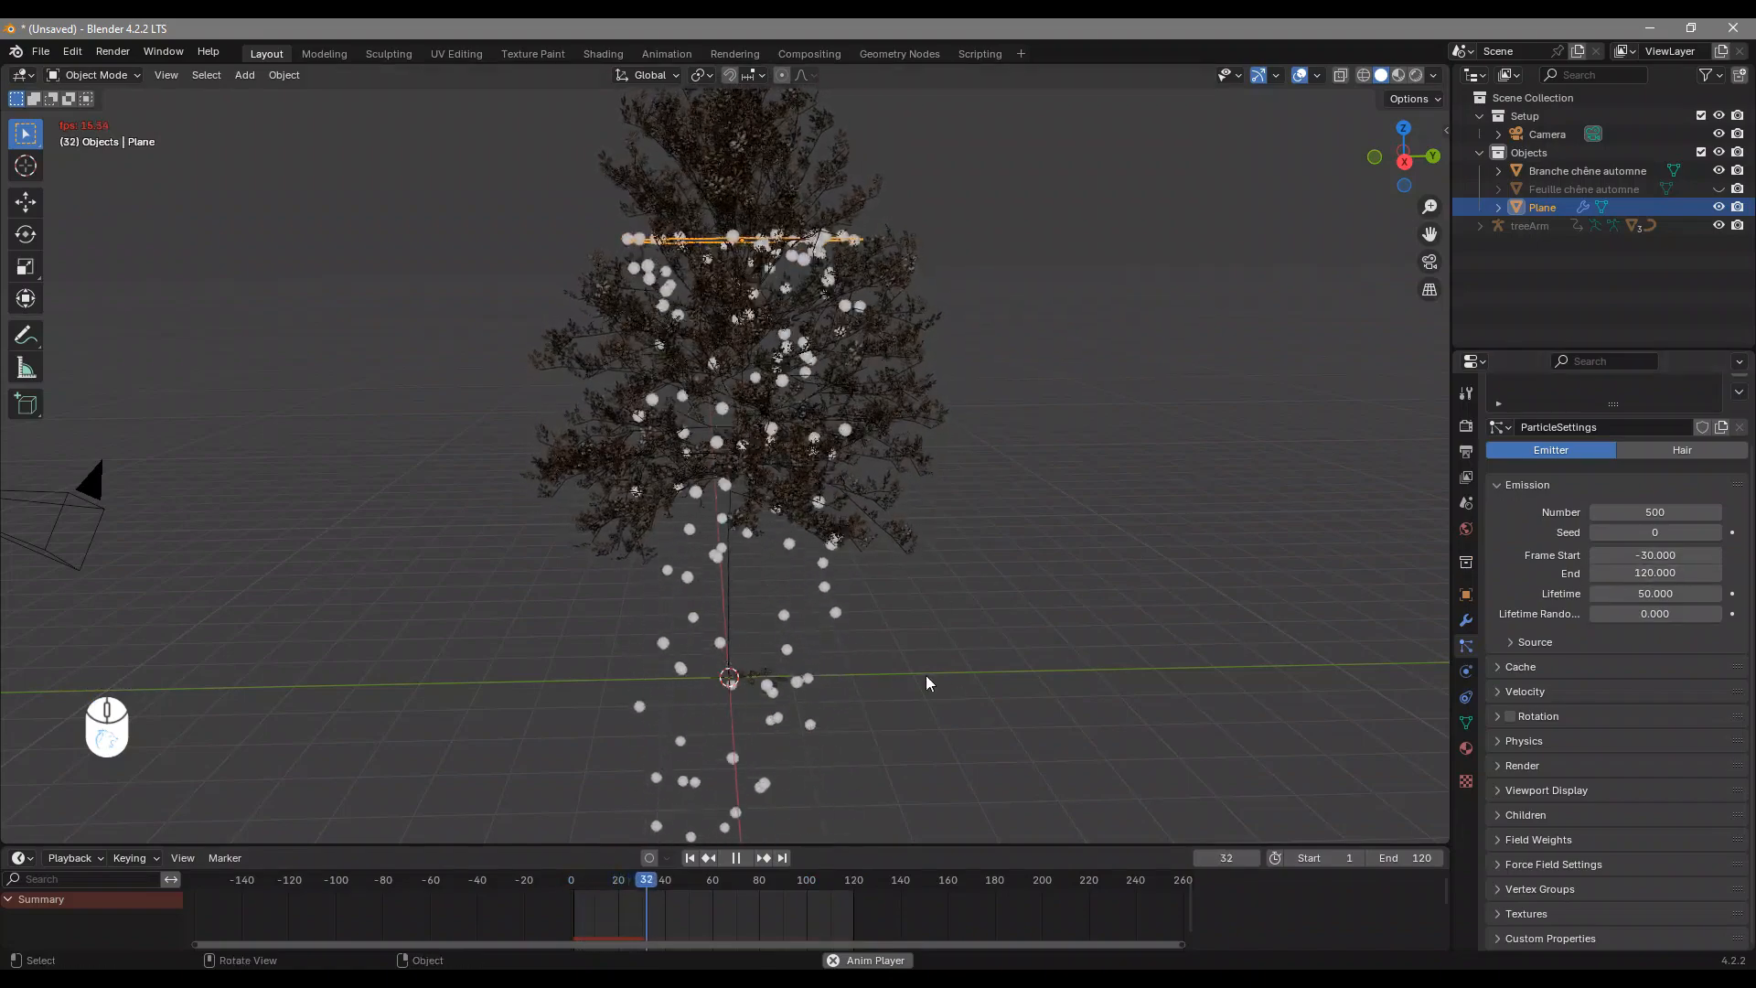
Set the particle emission's end frame to 150 and check the falling particles around the tree
middle_drag(772, 699, 792, 657)
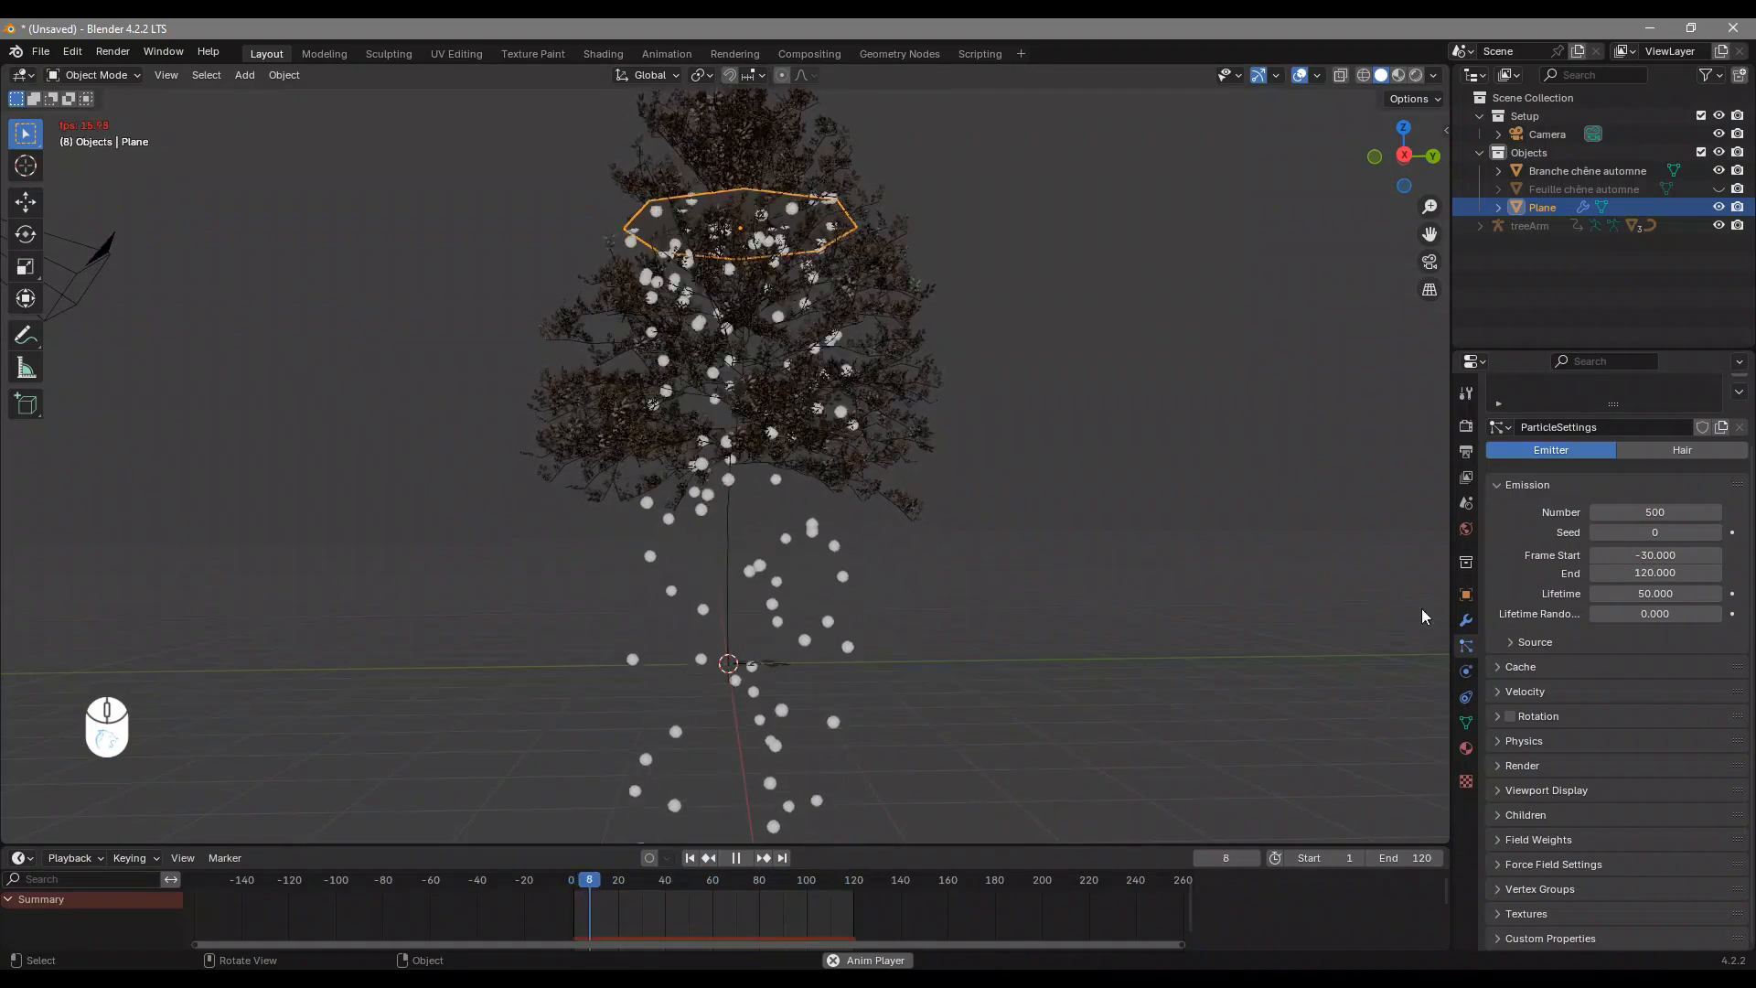
drag(1660, 572, 1692, 572)
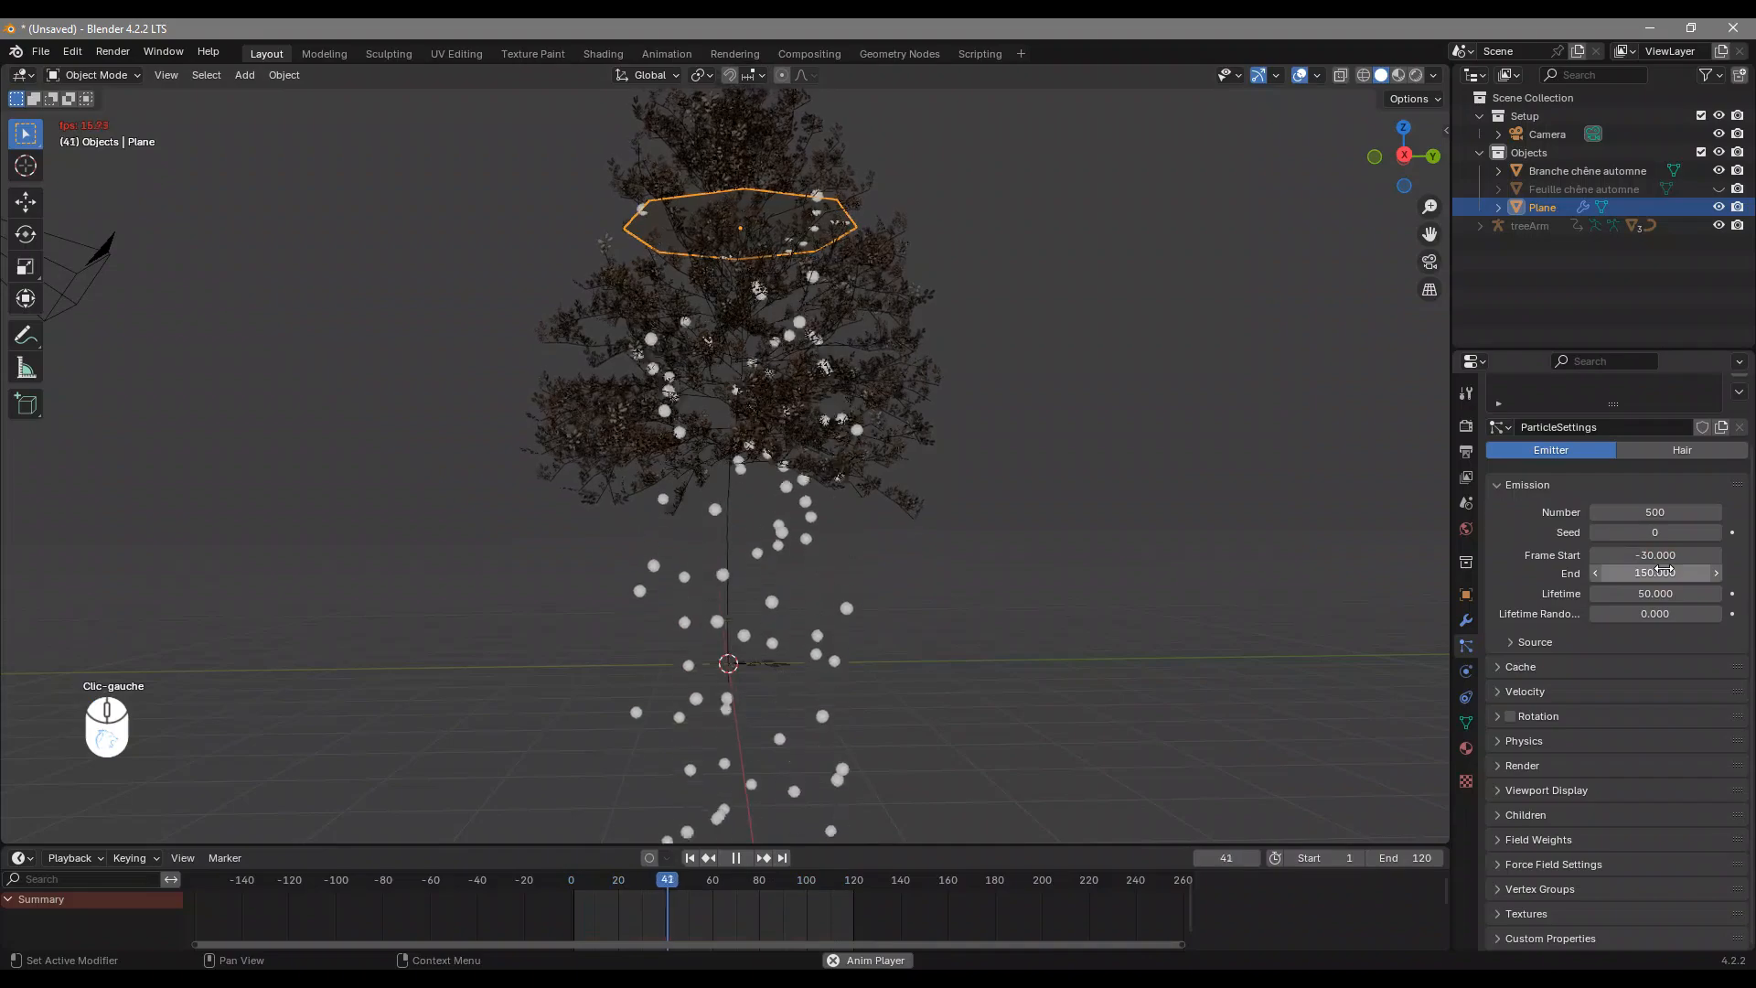
middle_drag(1003, 392, 1028, 481)
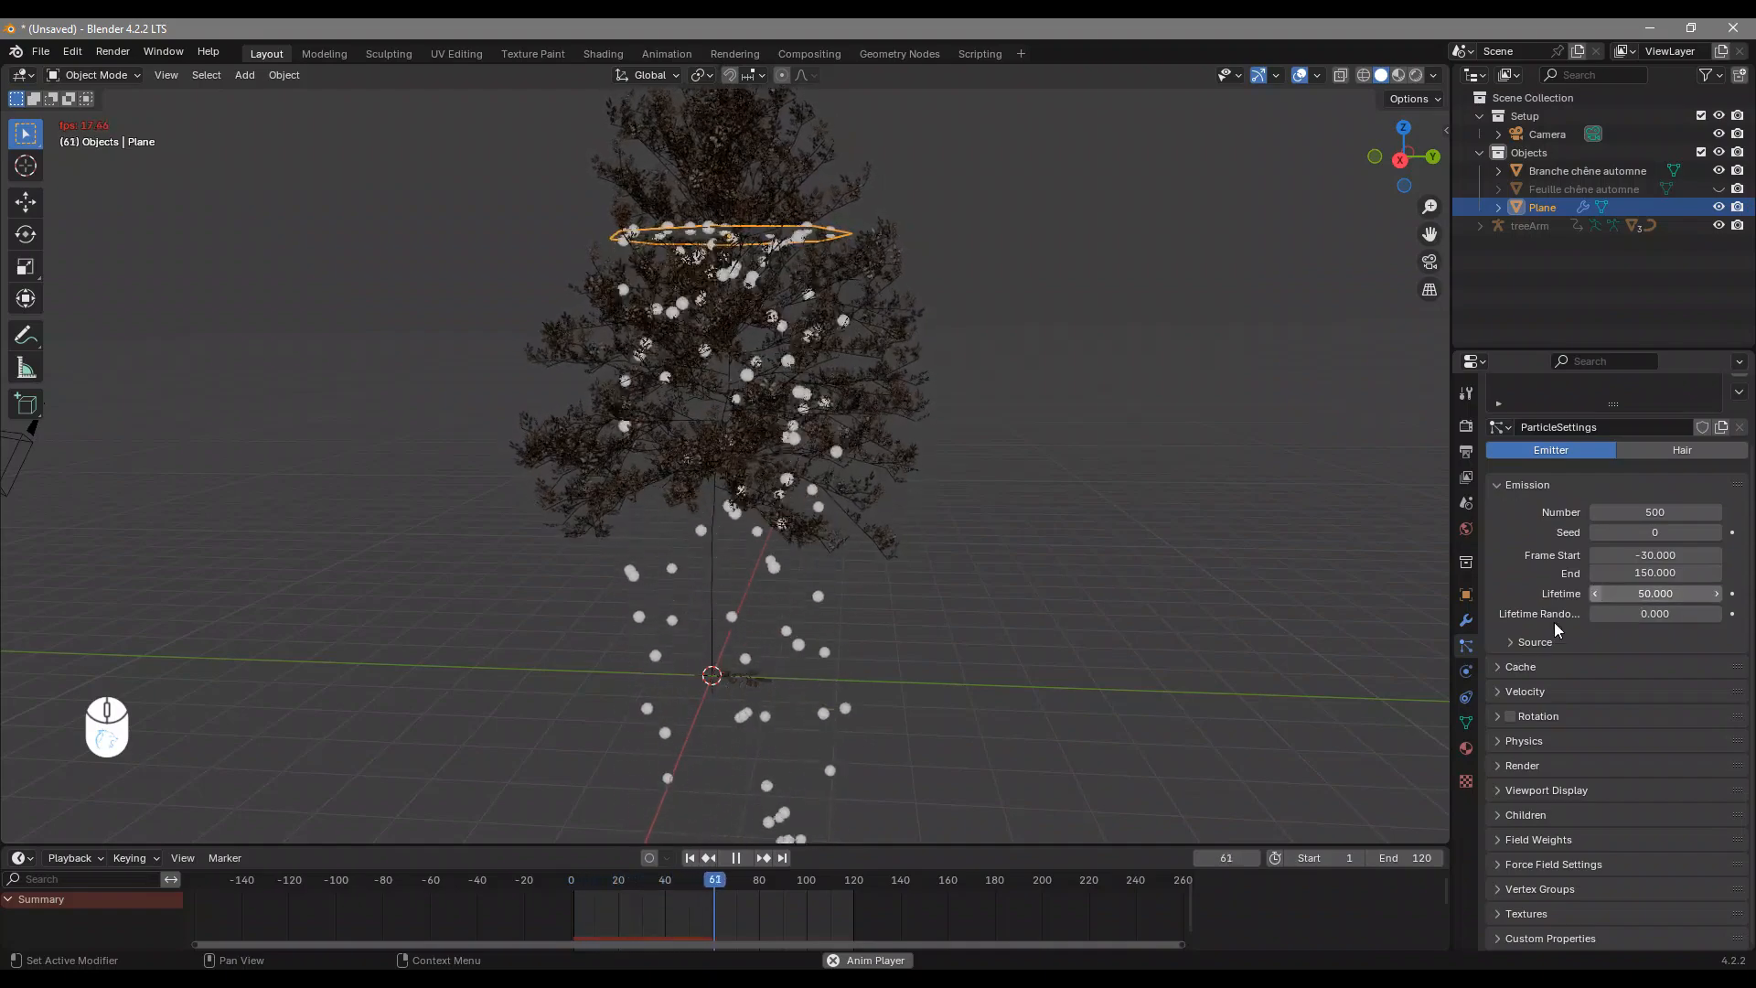
Render the particles as Object, using Feuille chêne automne as the instance object
scroll(1540, 805, down, 2)
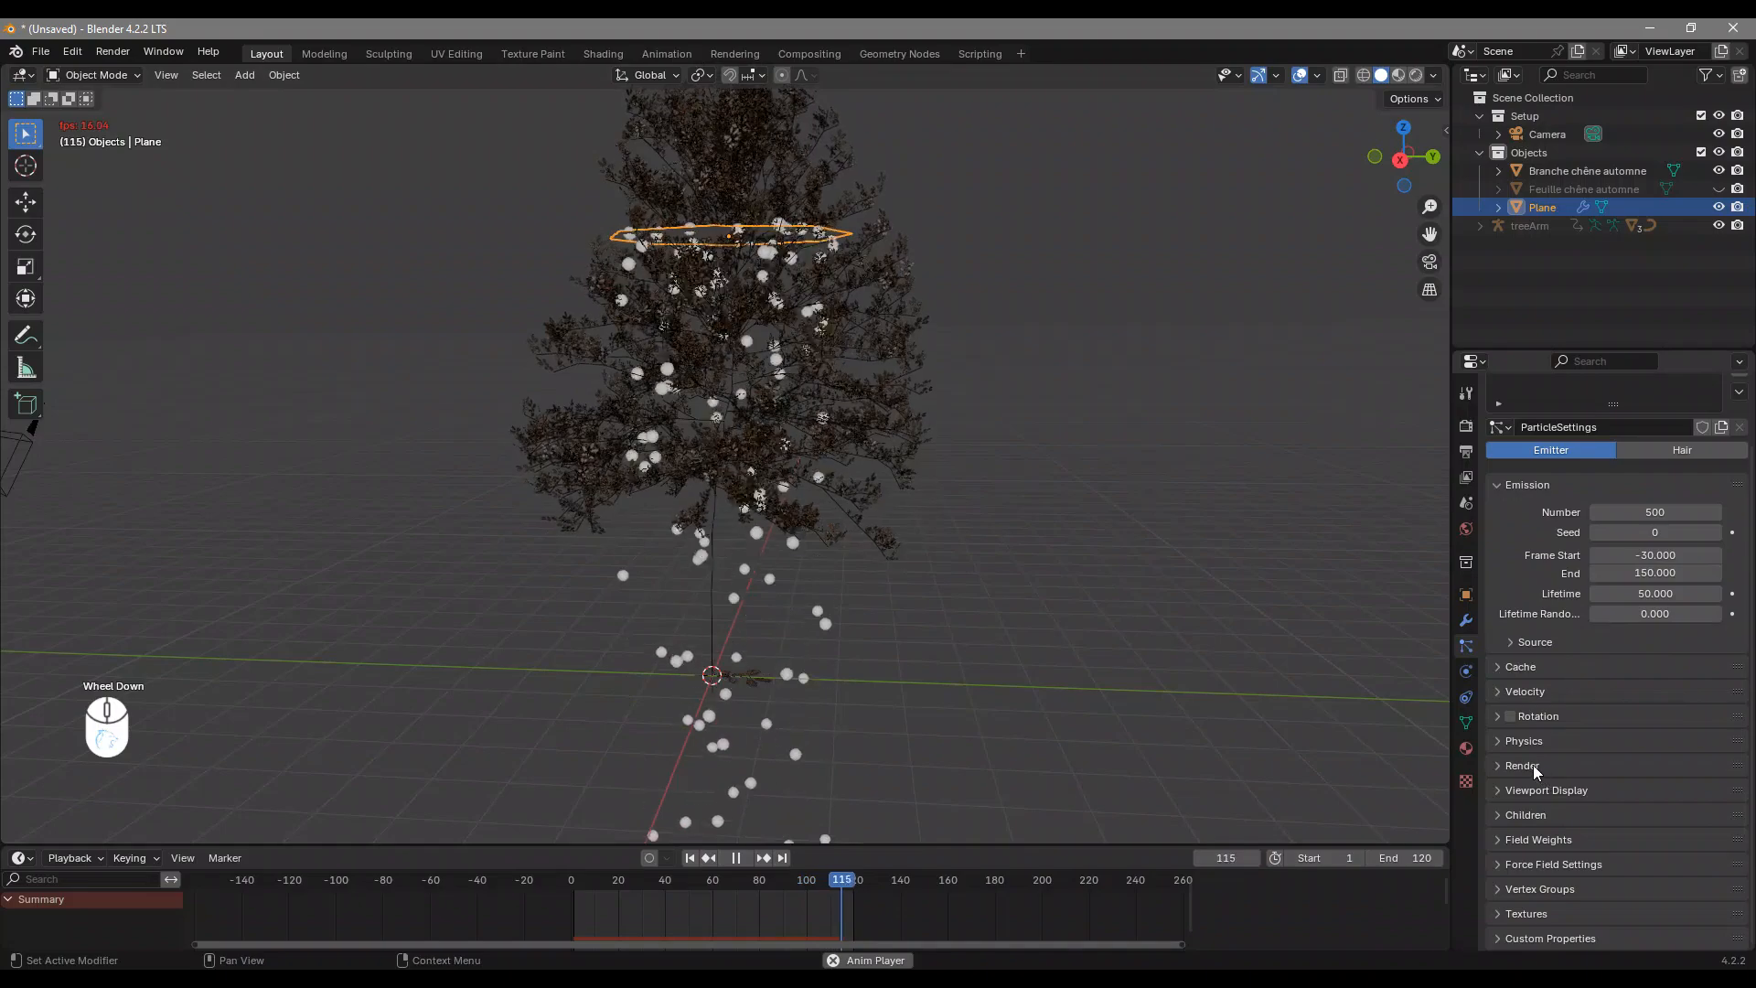
click(1531, 765)
scroll(1566, 686, down, 3)
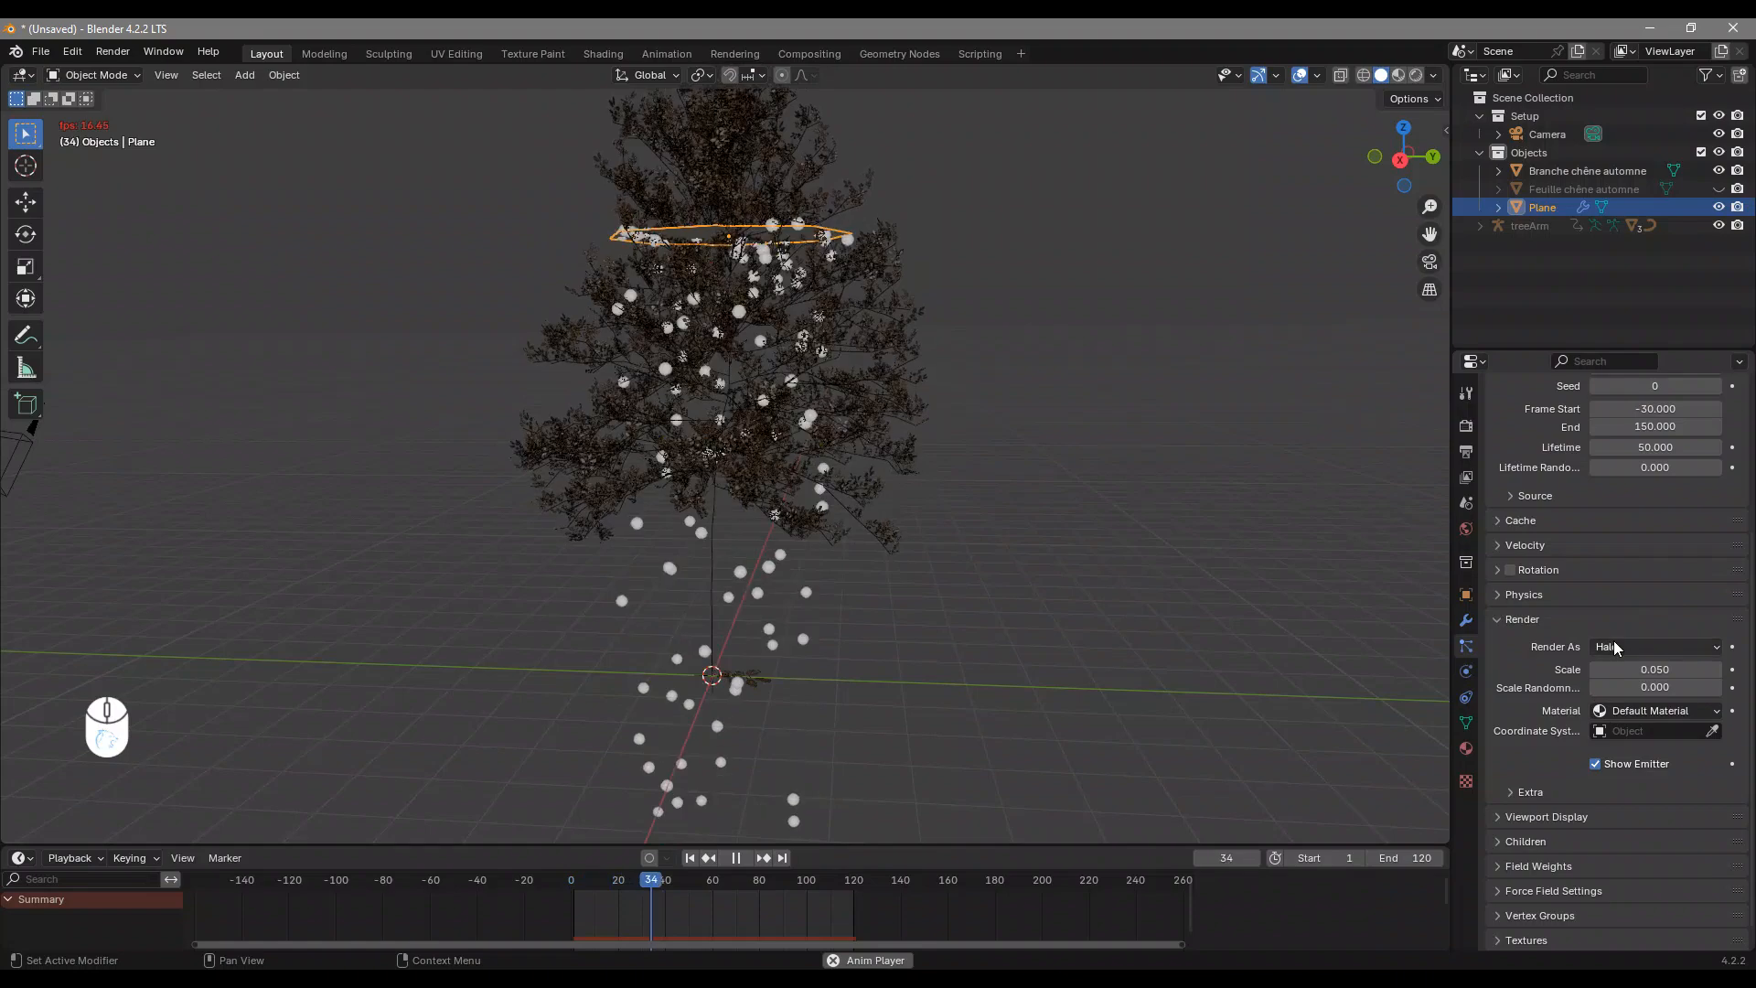
click(1647, 645)
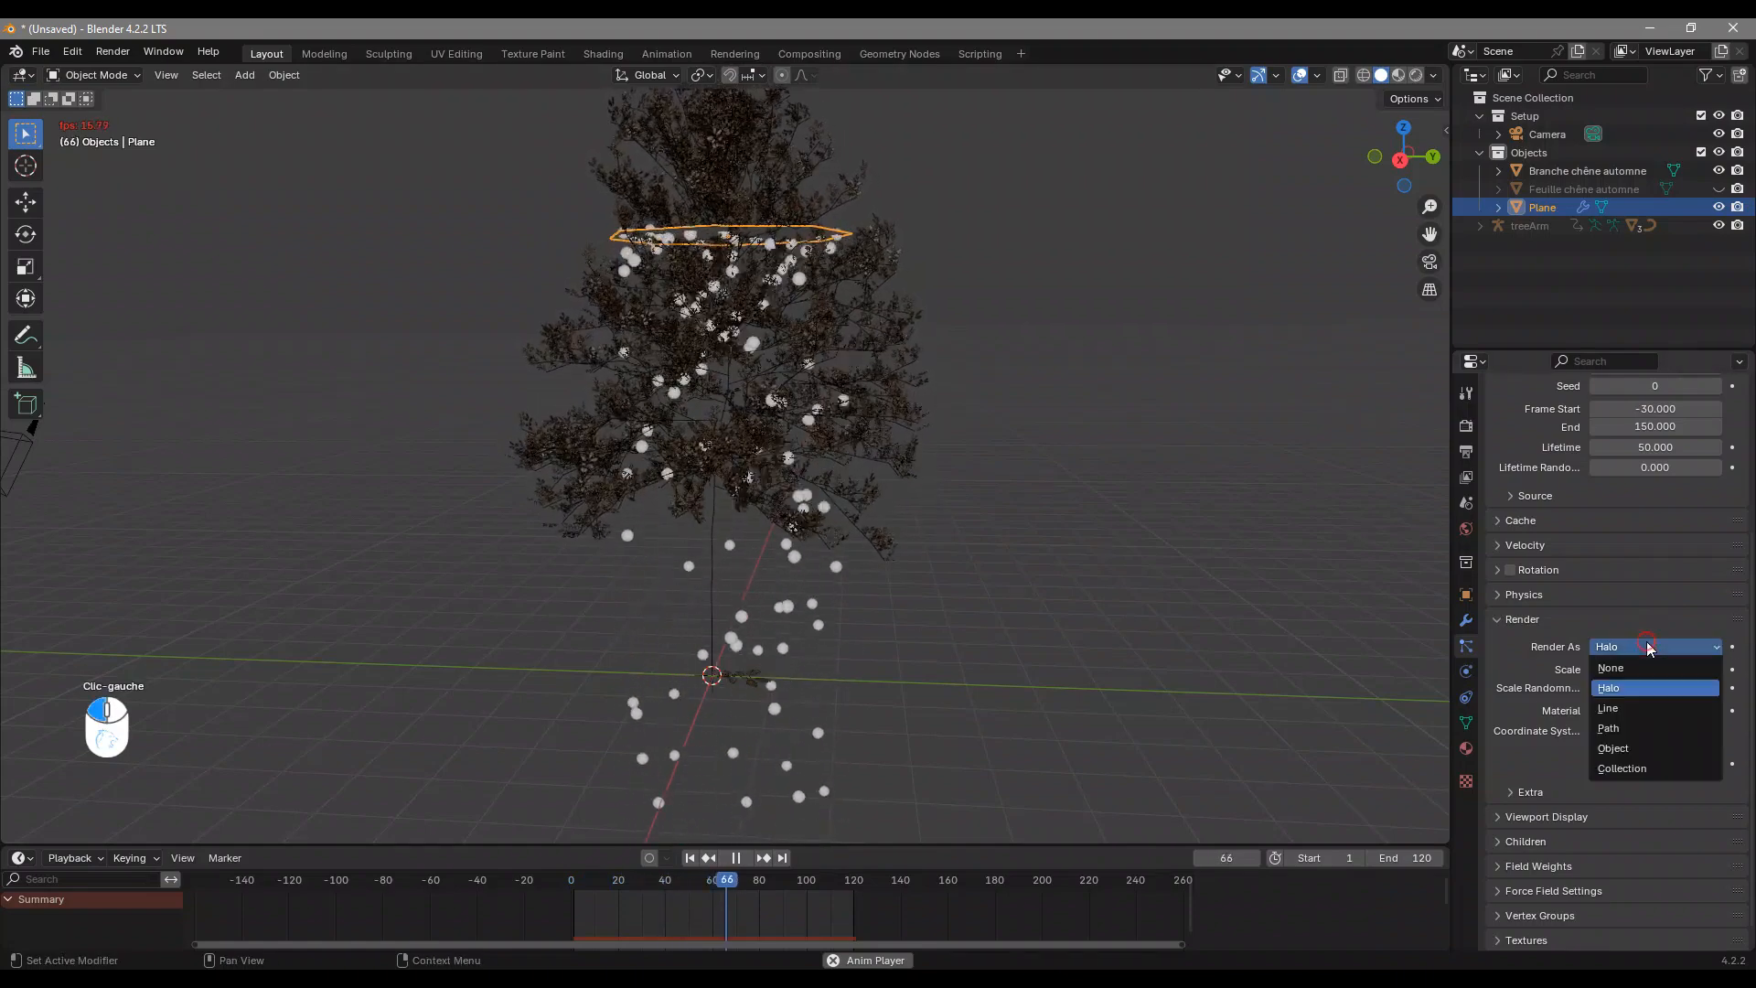
click(1625, 749)
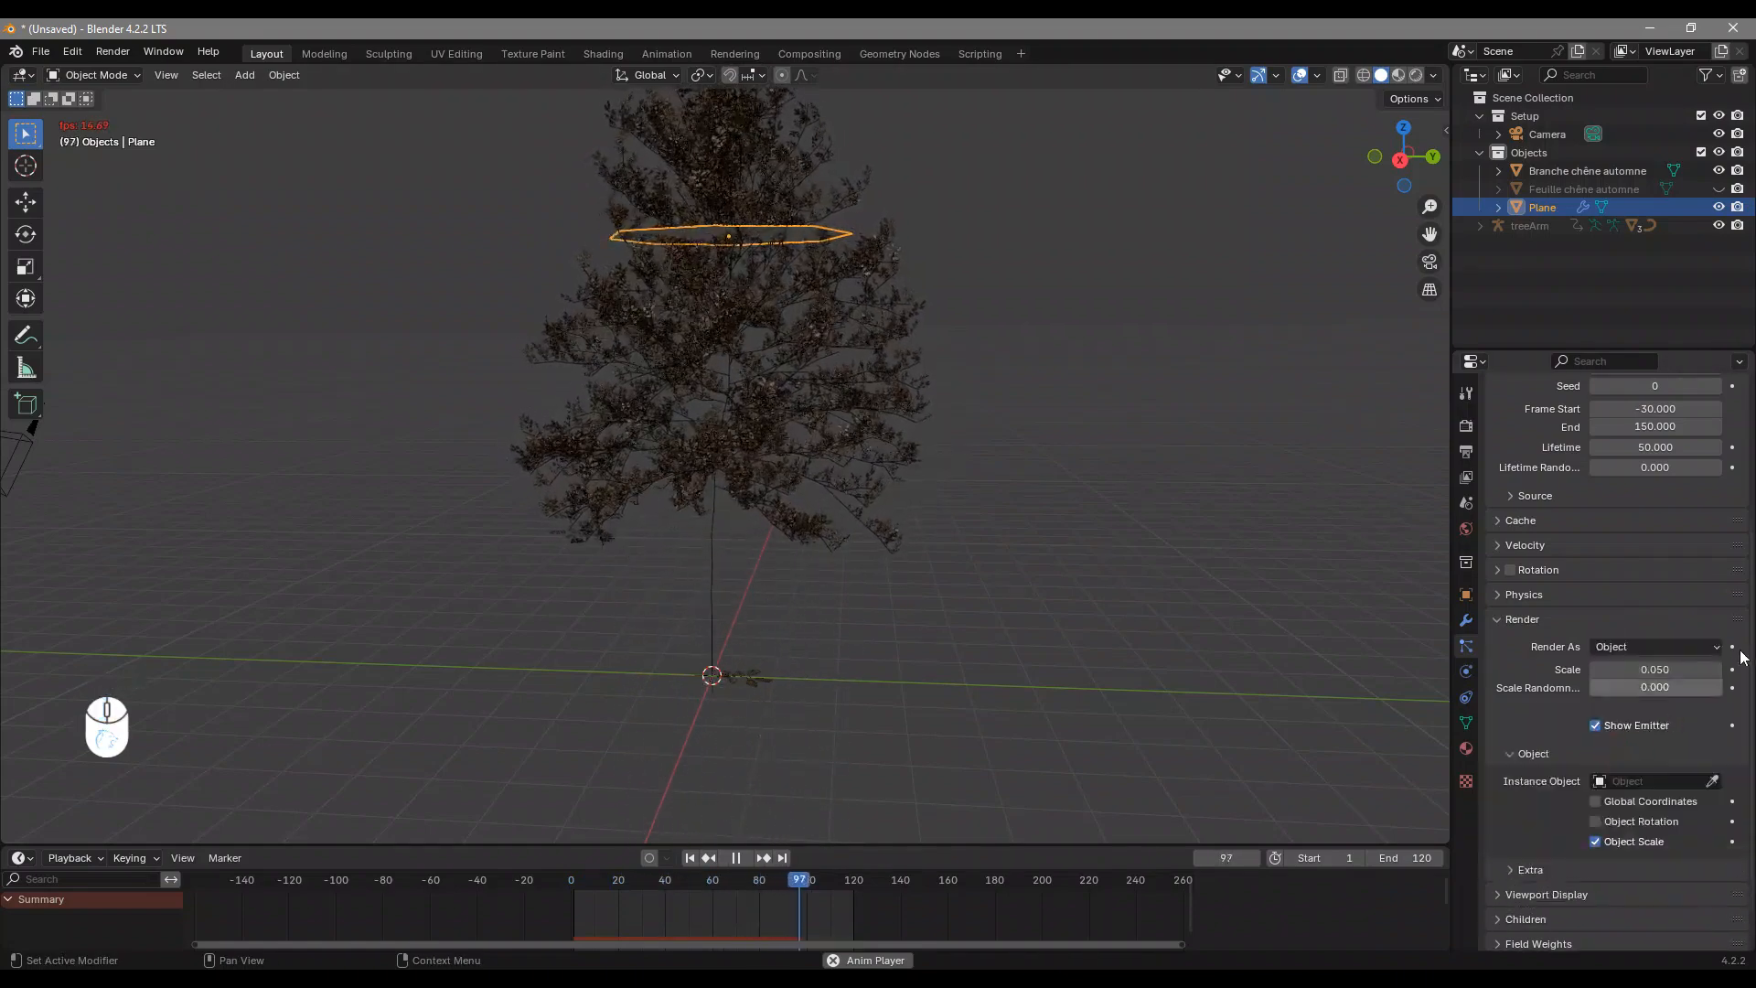
click(1711, 780)
click(1563, 189)
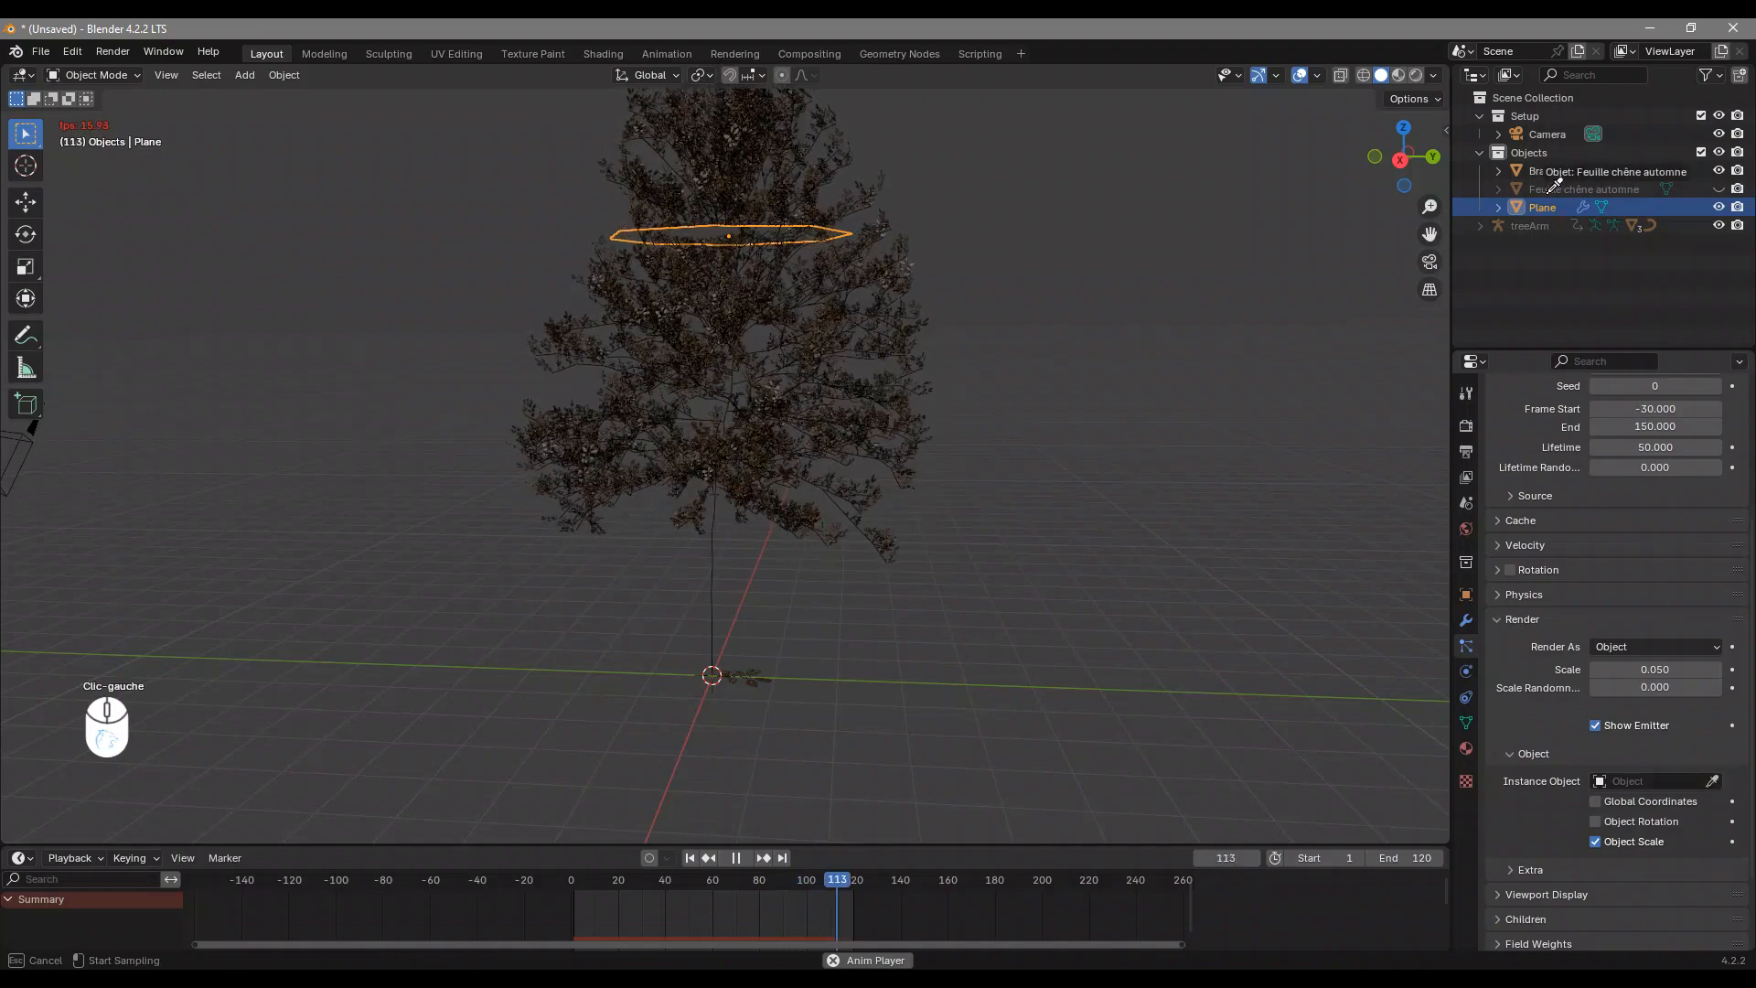
middle_drag(781, 540, 814, 589)
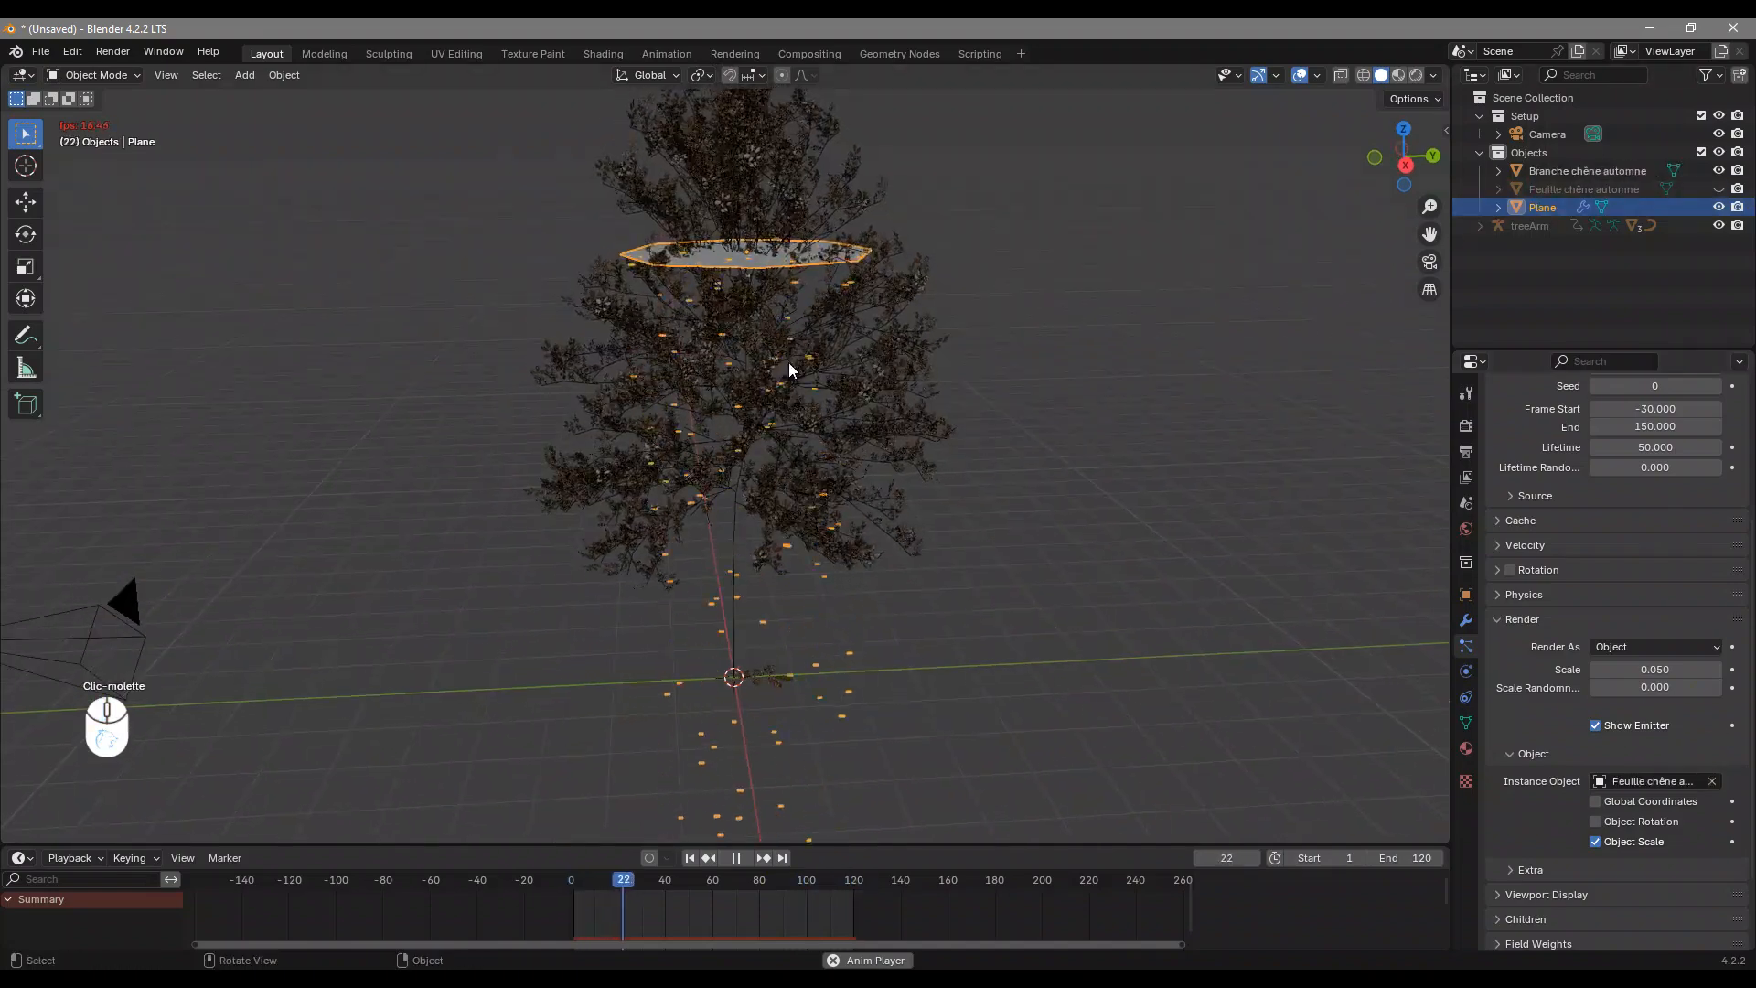
middle_drag(983, 535, 945, 537)
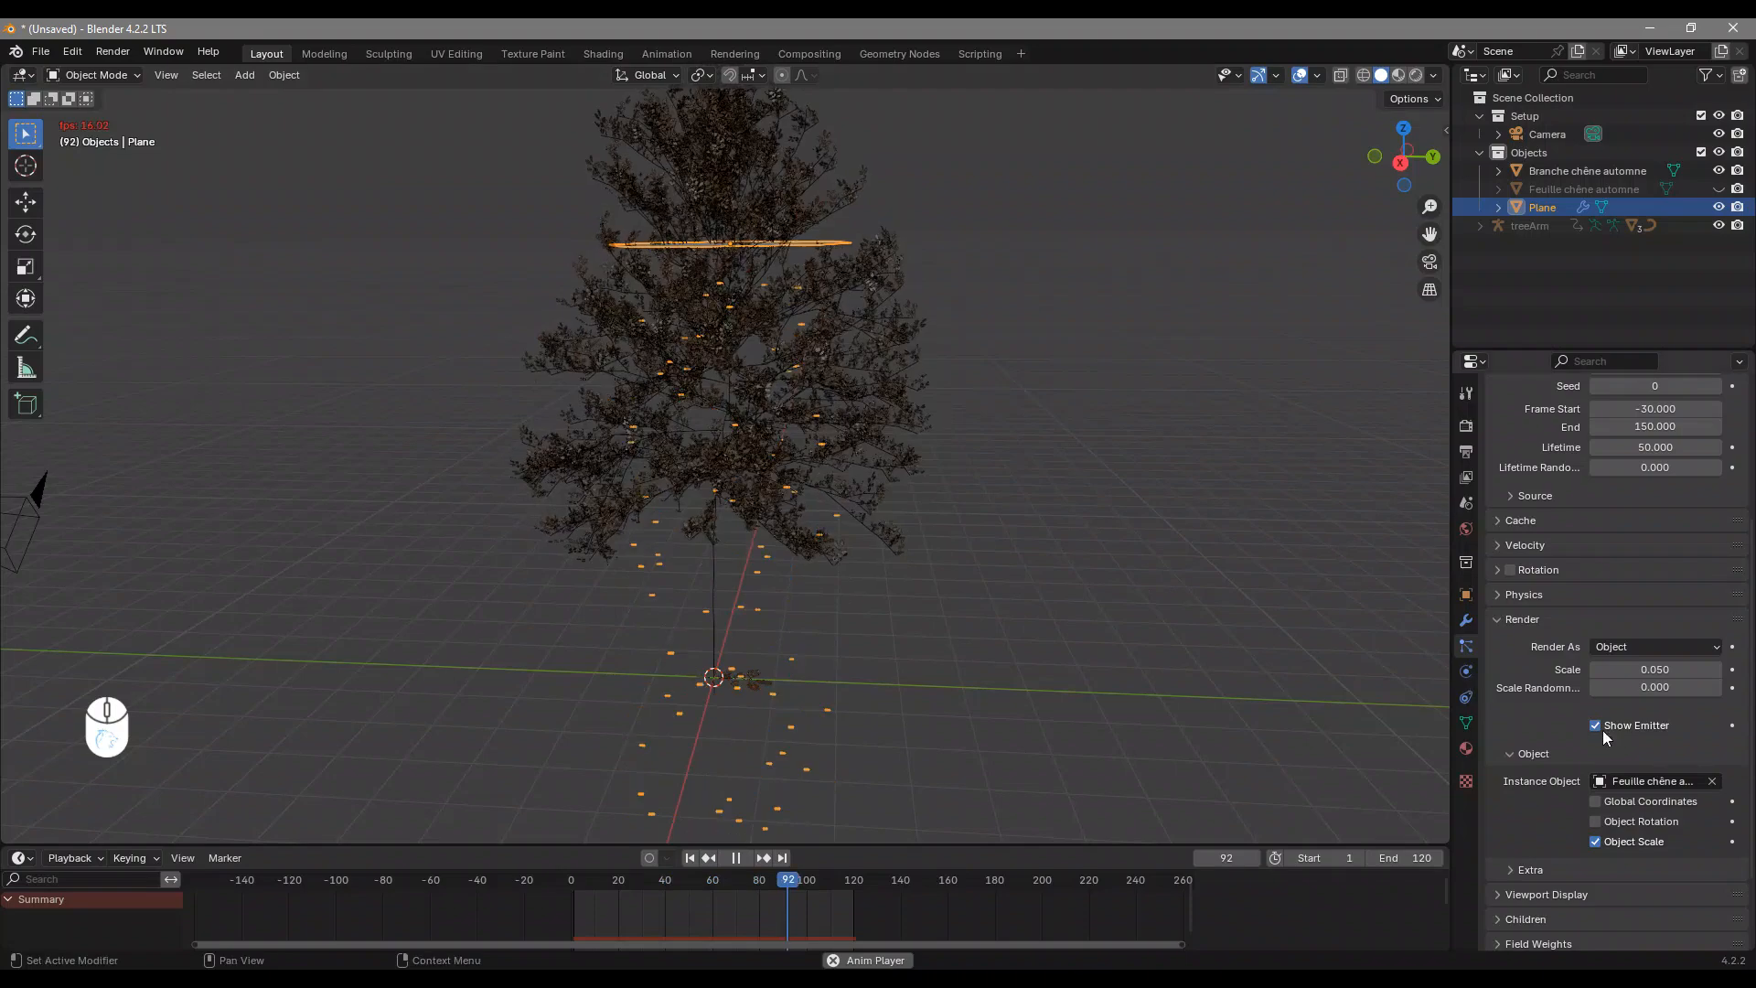
Set the particle leaves' render scale to 0.18 and scale randomness to 0.81, with the plane deselected to inspect them
click(1660, 669)
text(.18)
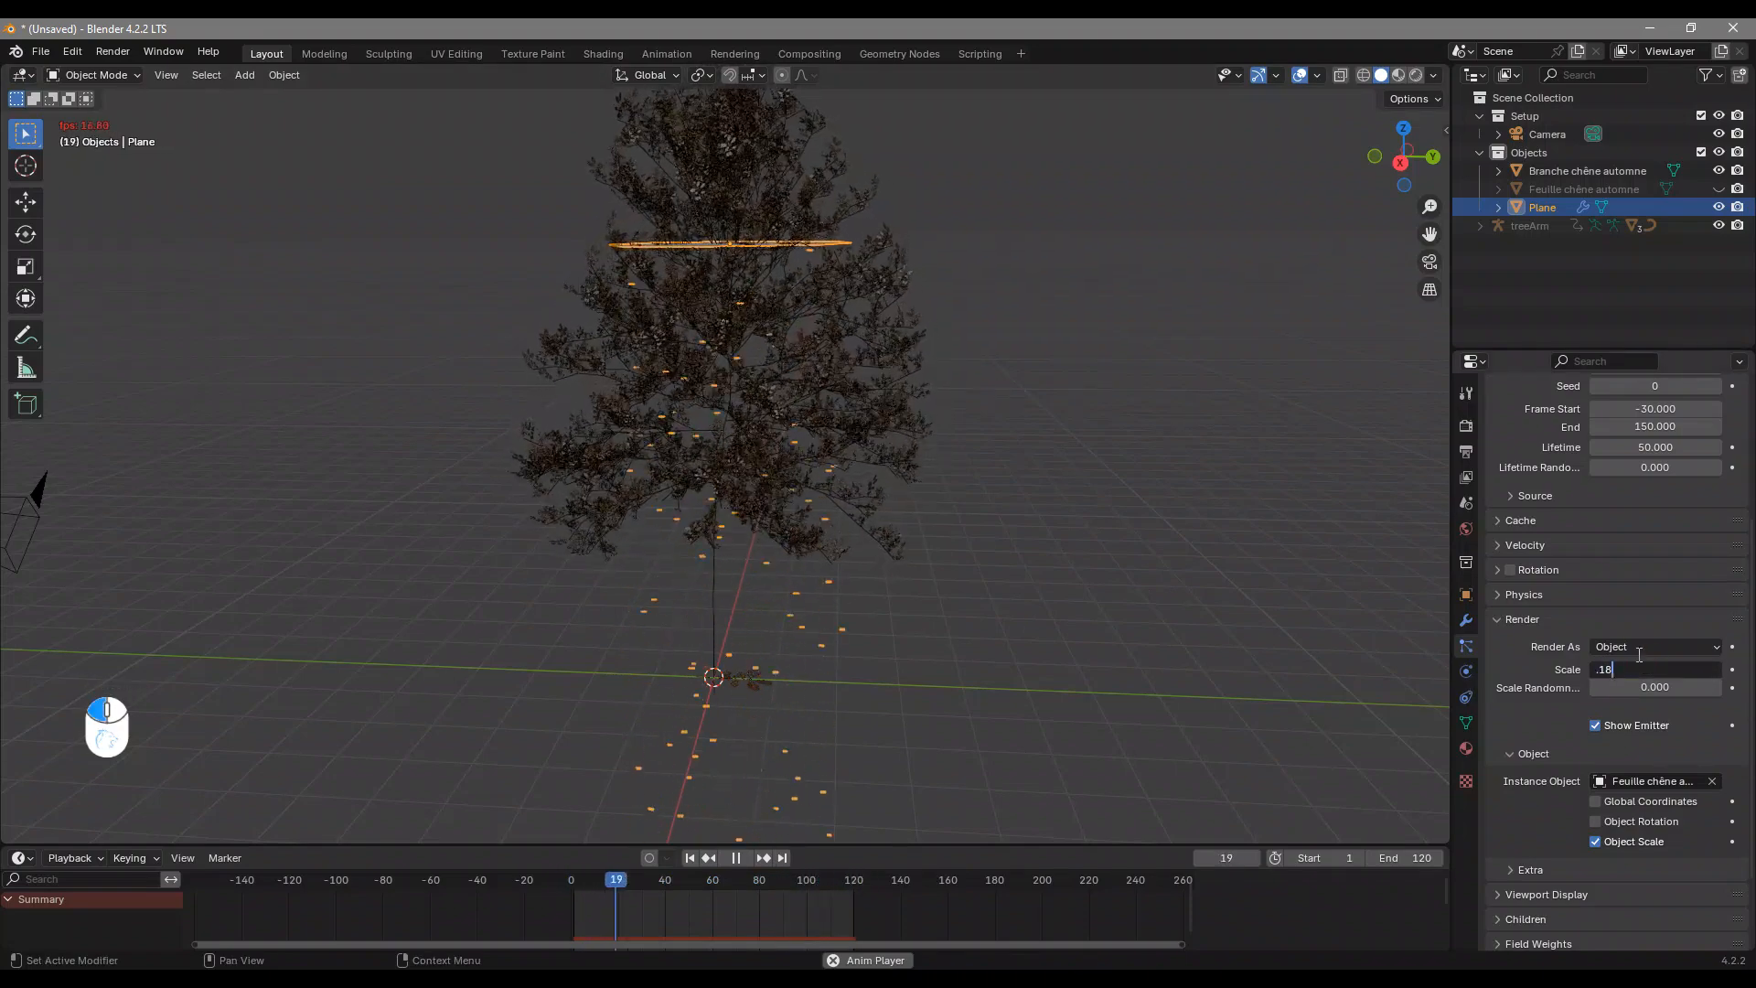
key(Return)
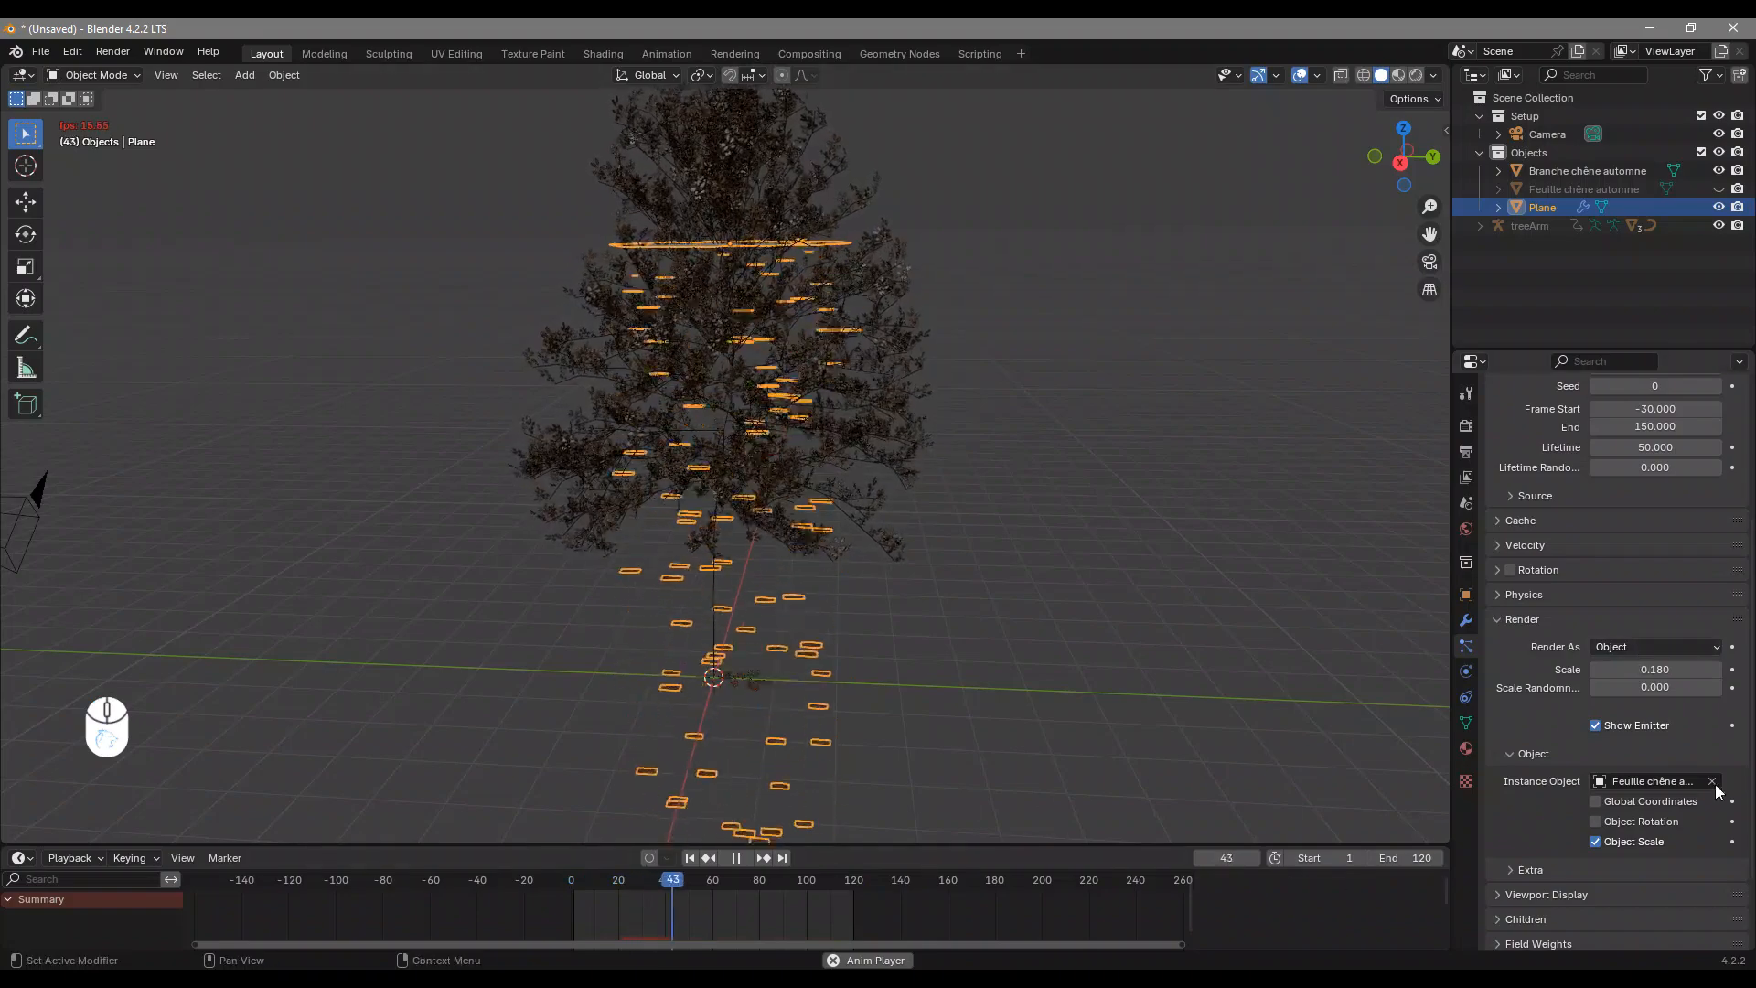
click(1017, 485)
middle_drag(1017, 484, 1038, 514)
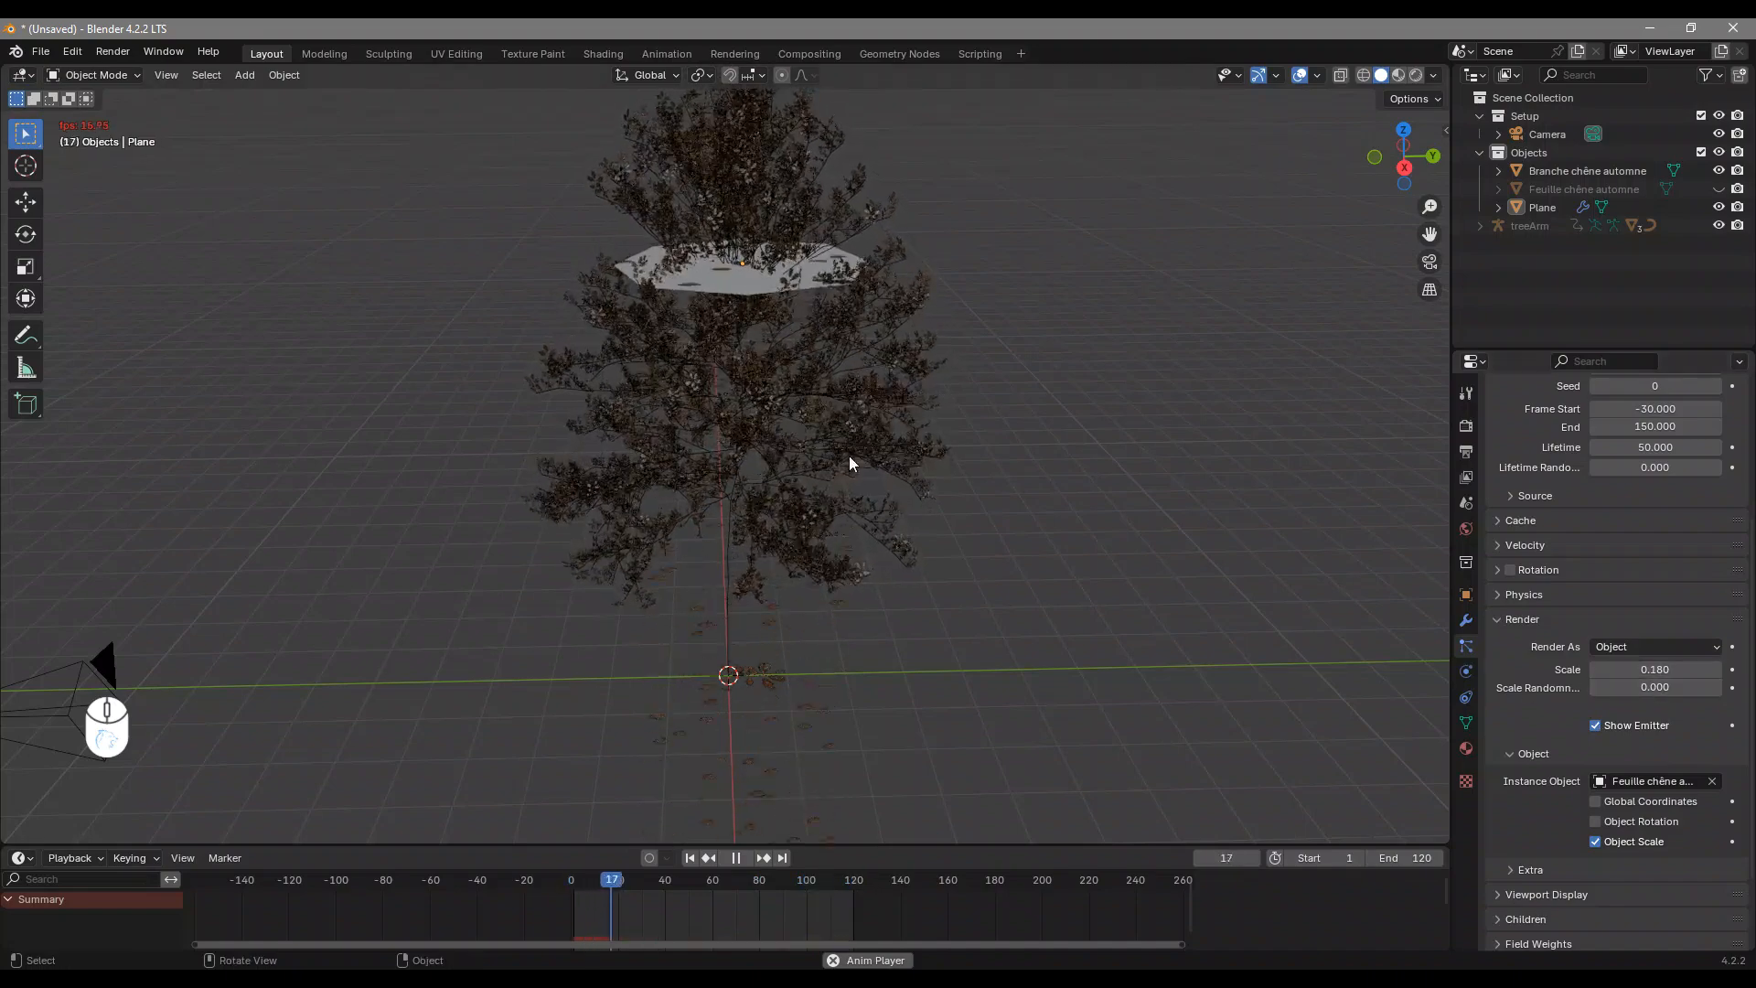
drag(1663, 693, 1752, 693)
middle_drag(1052, 549, 1156, 616)
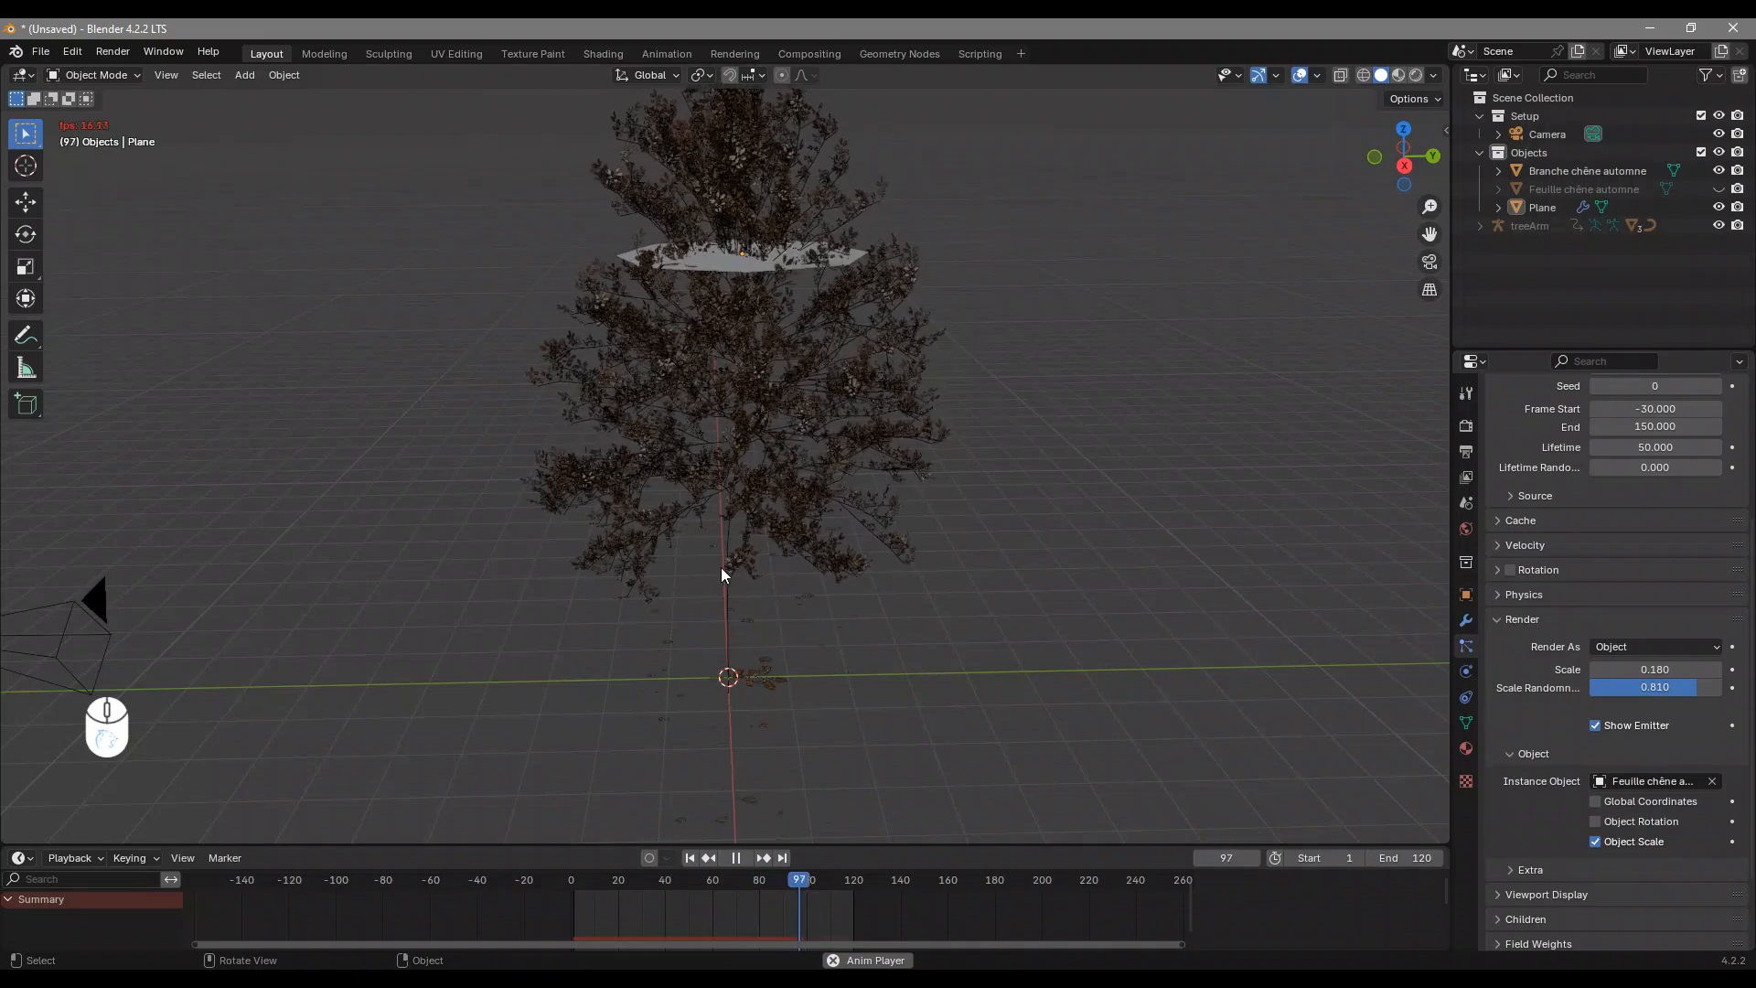
Enable particle rotation with Randomize at 1 and turn on Dynamic rotation
click(1500, 572)
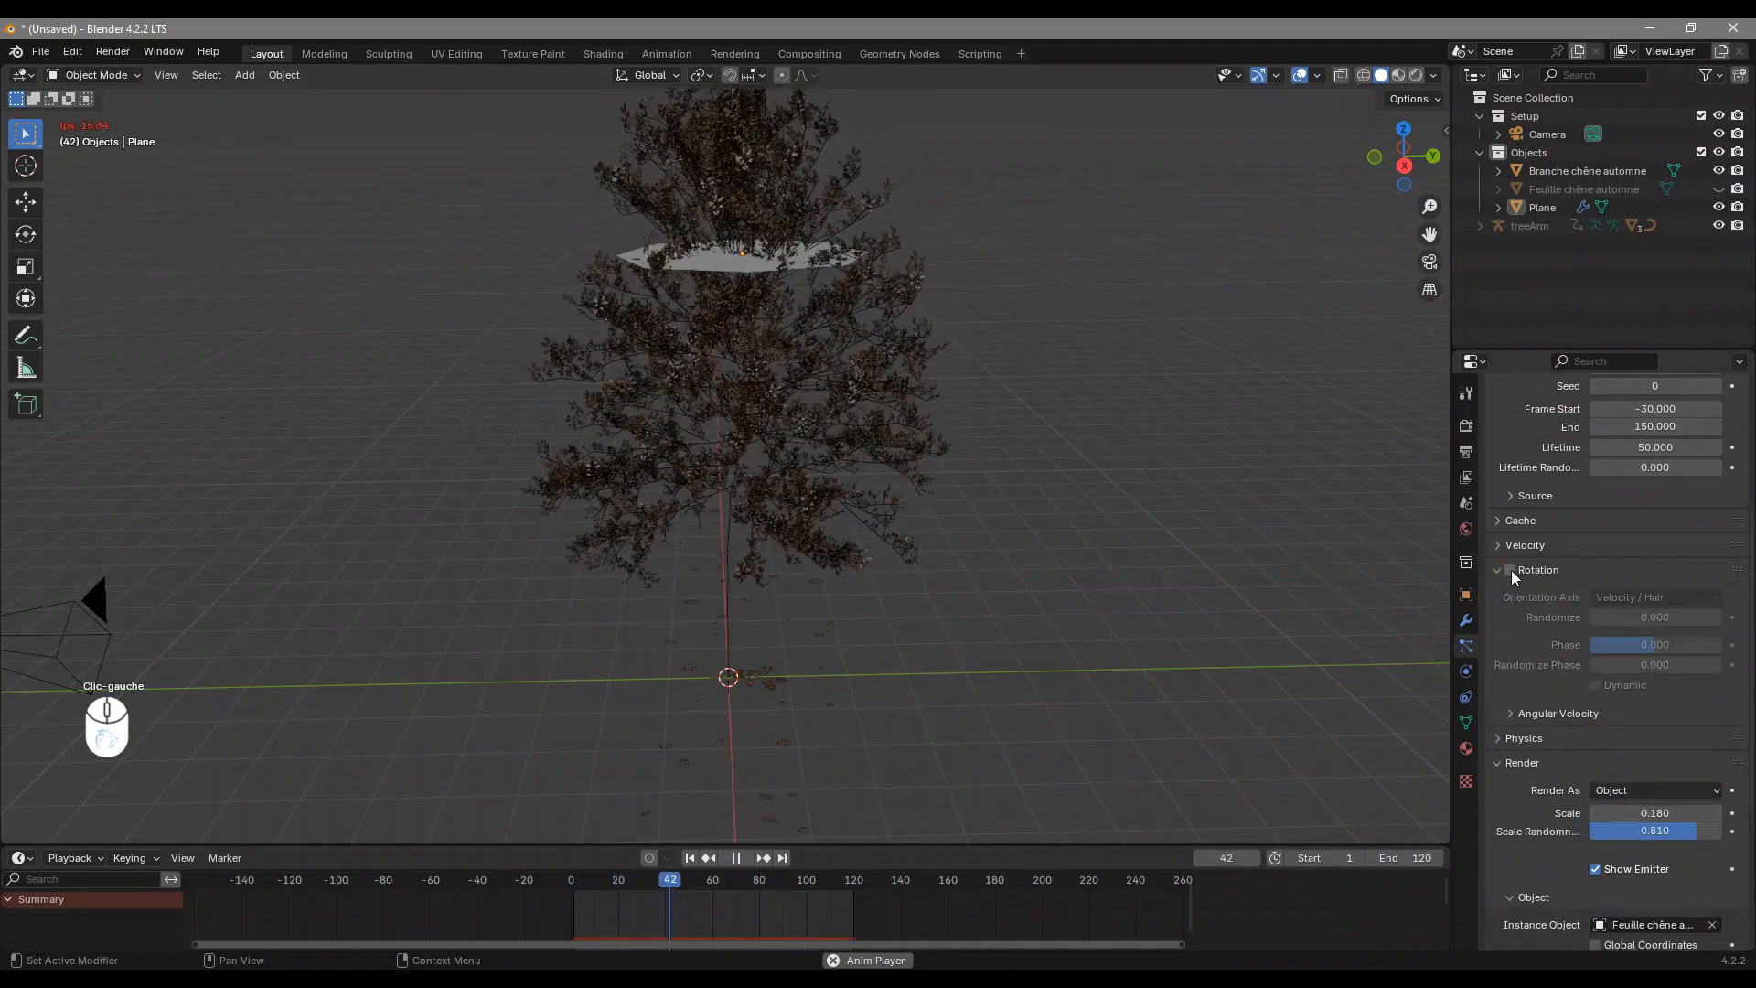
click(1511, 571)
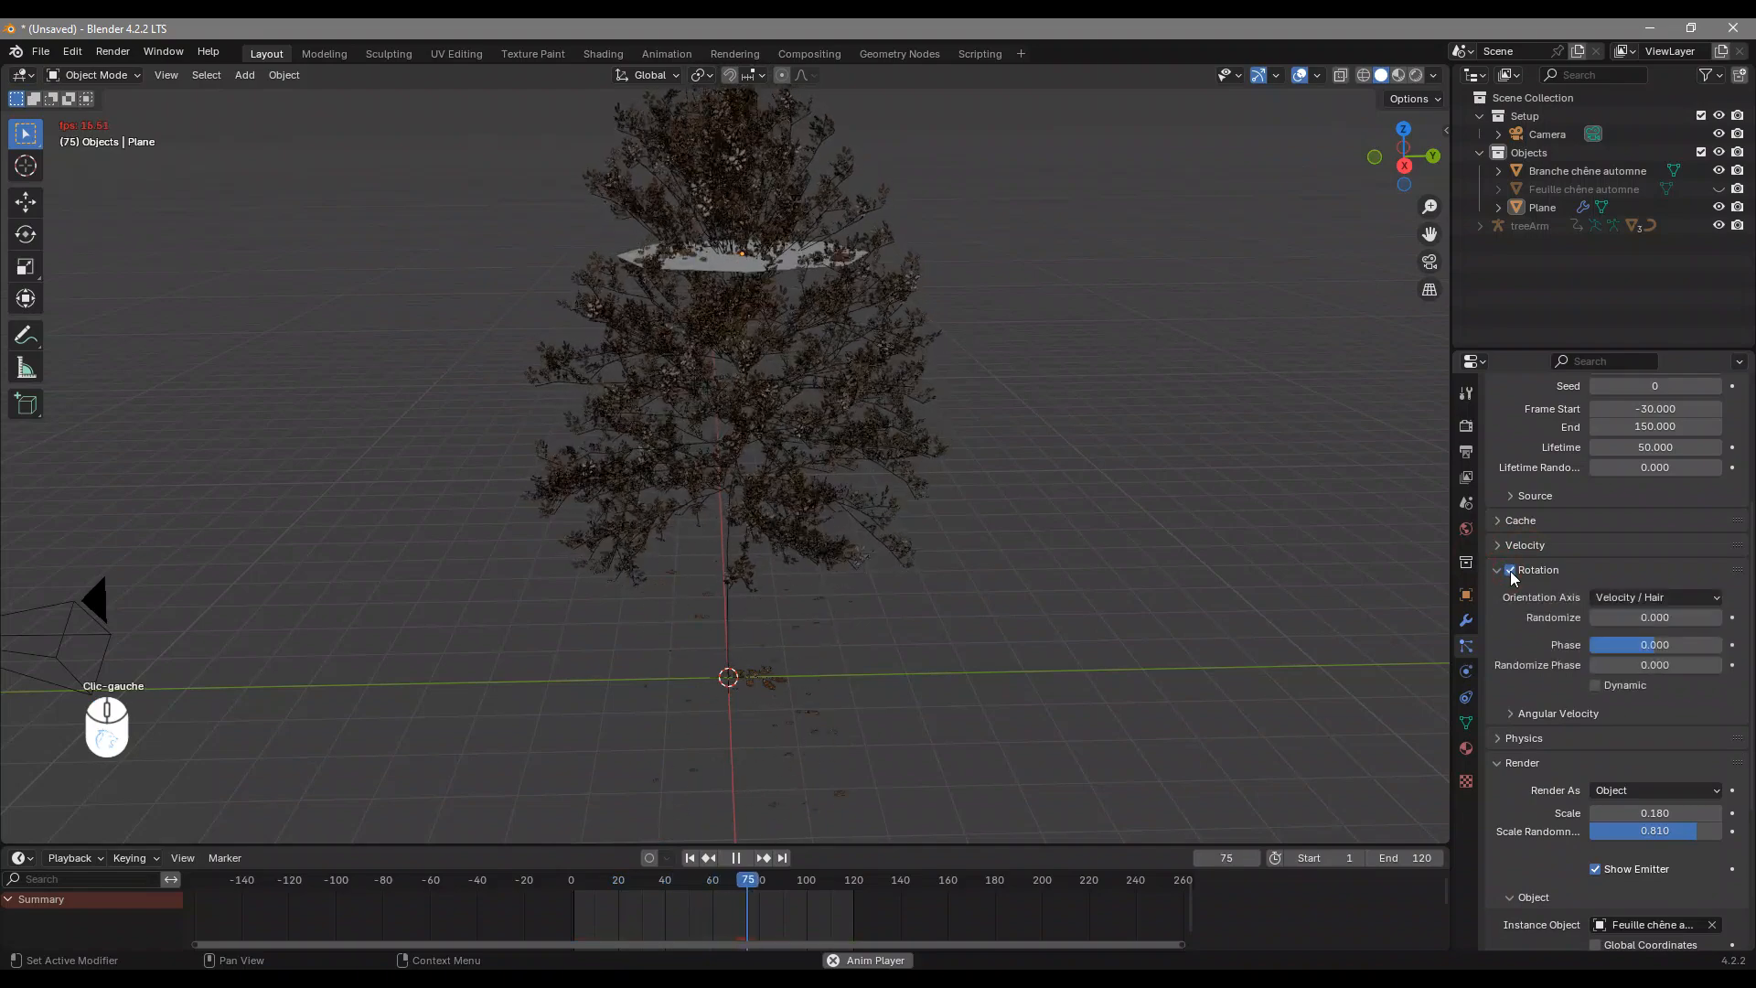
drag(1637, 618, 1713, 612)
middle_drag(979, 681, 882, 428)
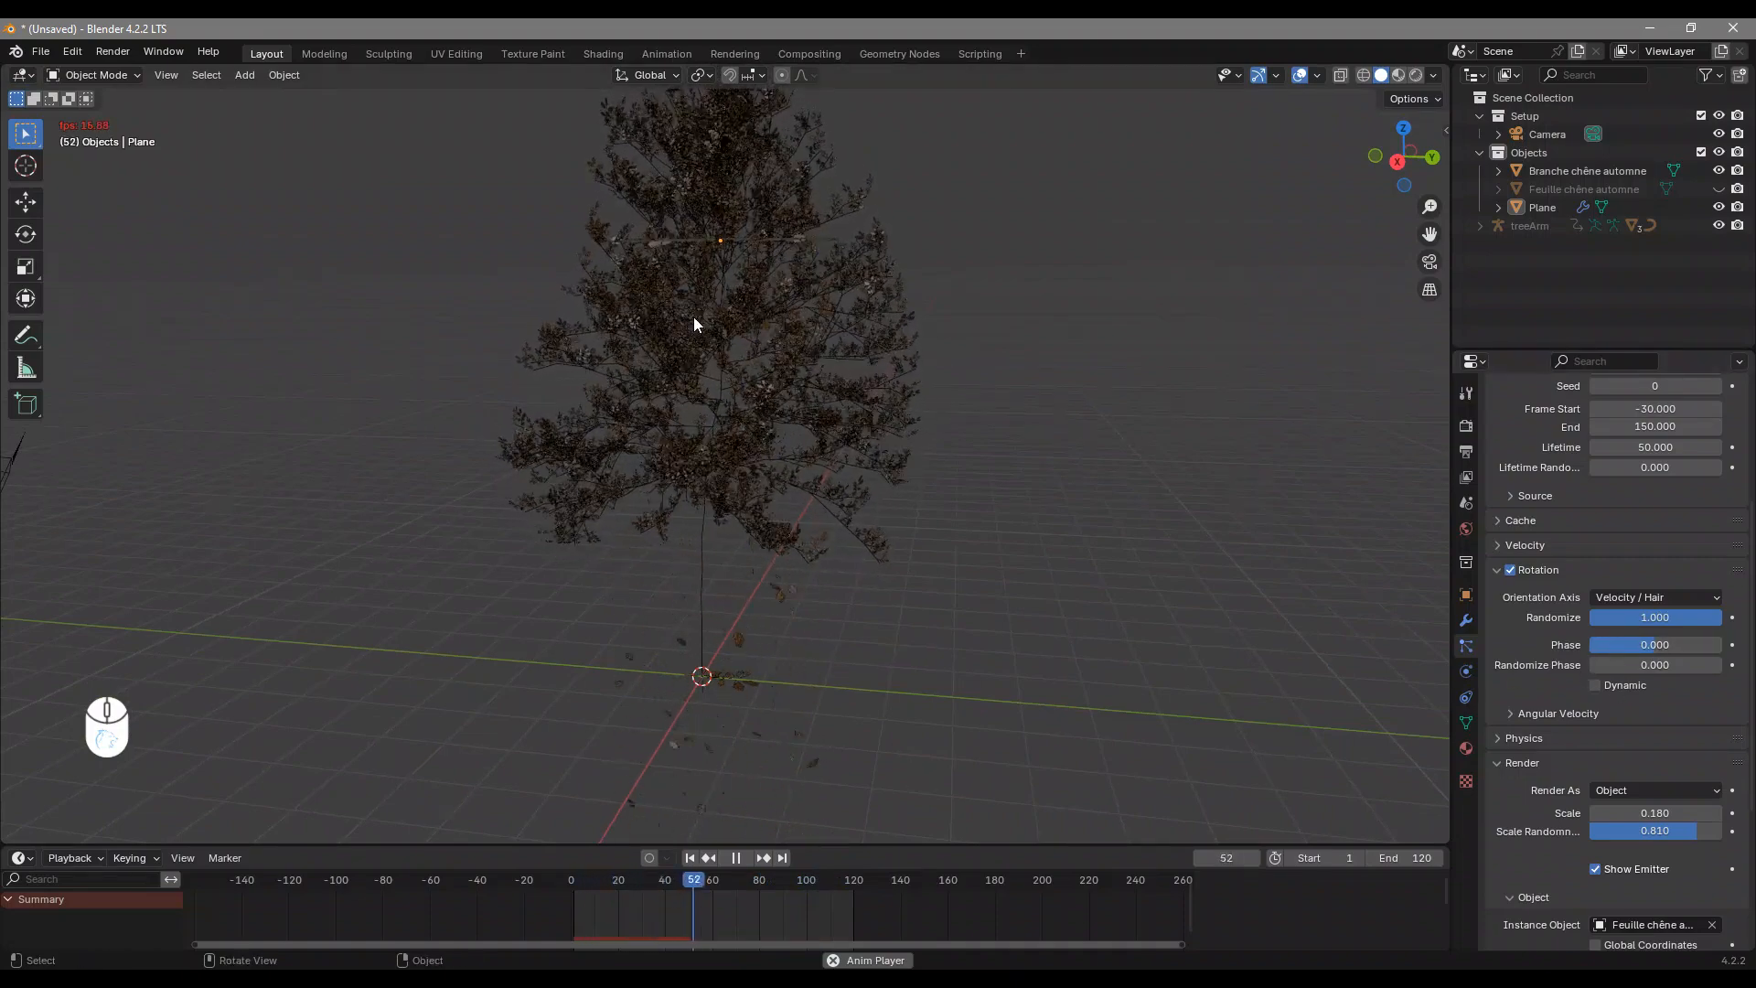
click(1595, 684)
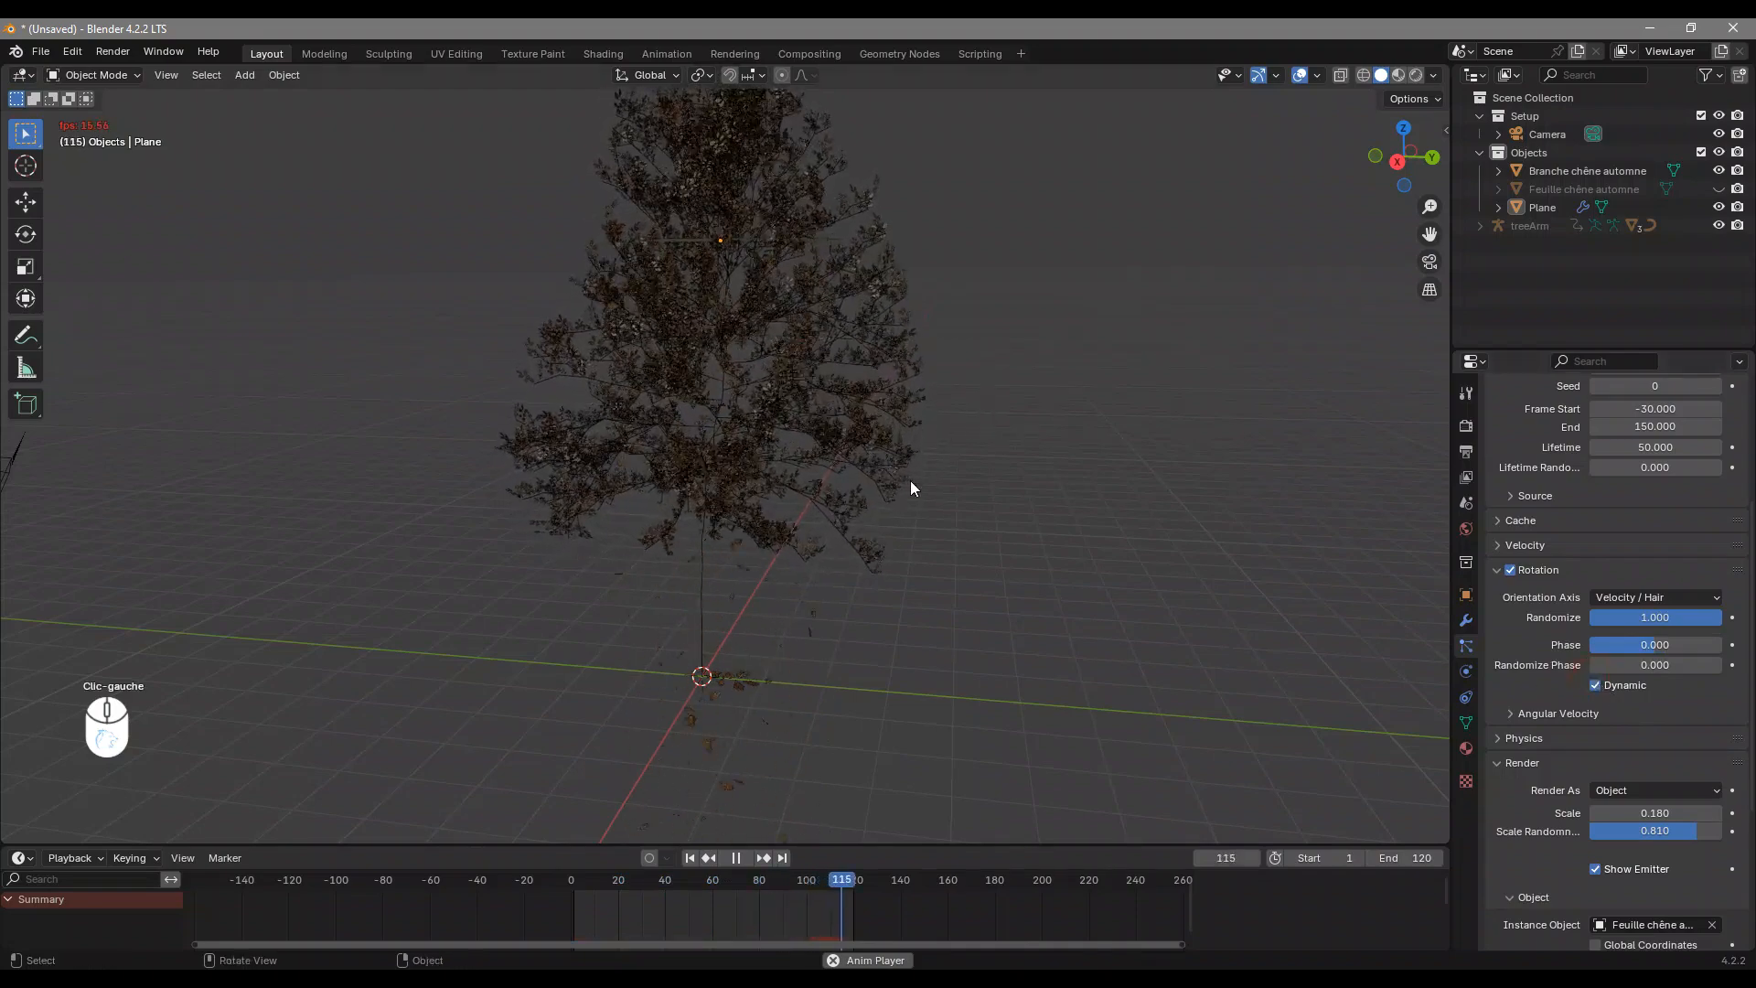
middle_drag(909, 483, 737, 486)
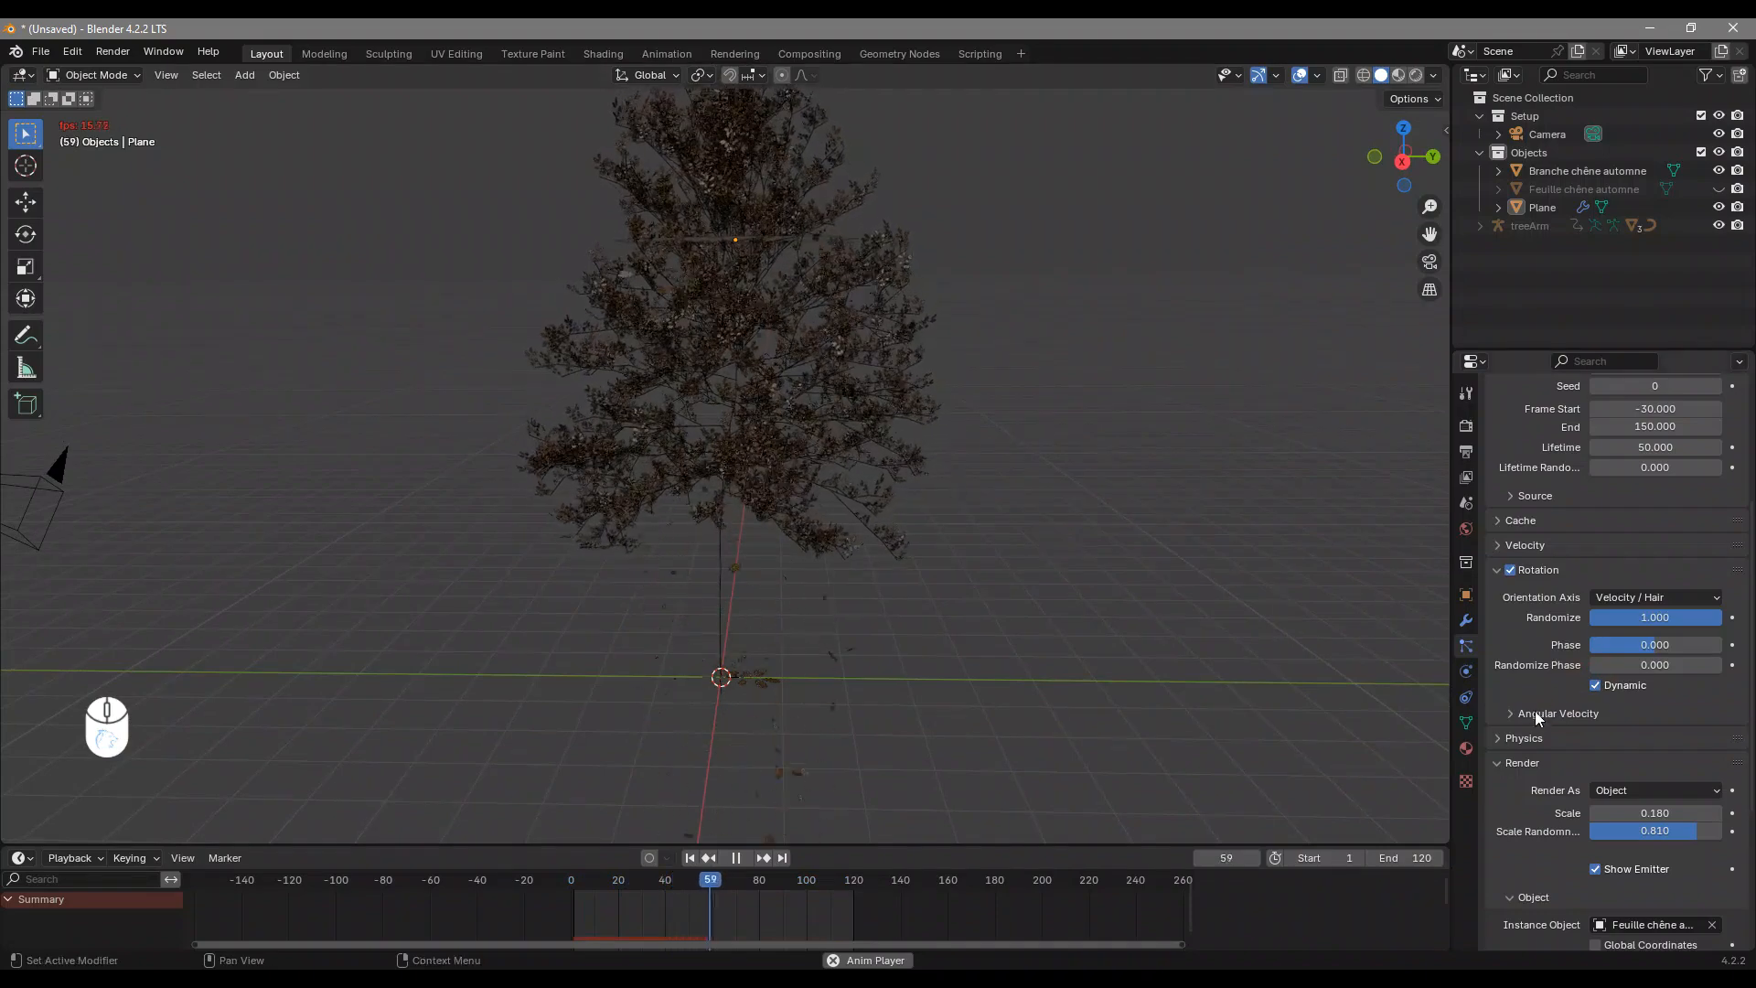
Set the particles' angular velocity axis to Random and its amount to 1
click(1520, 715)
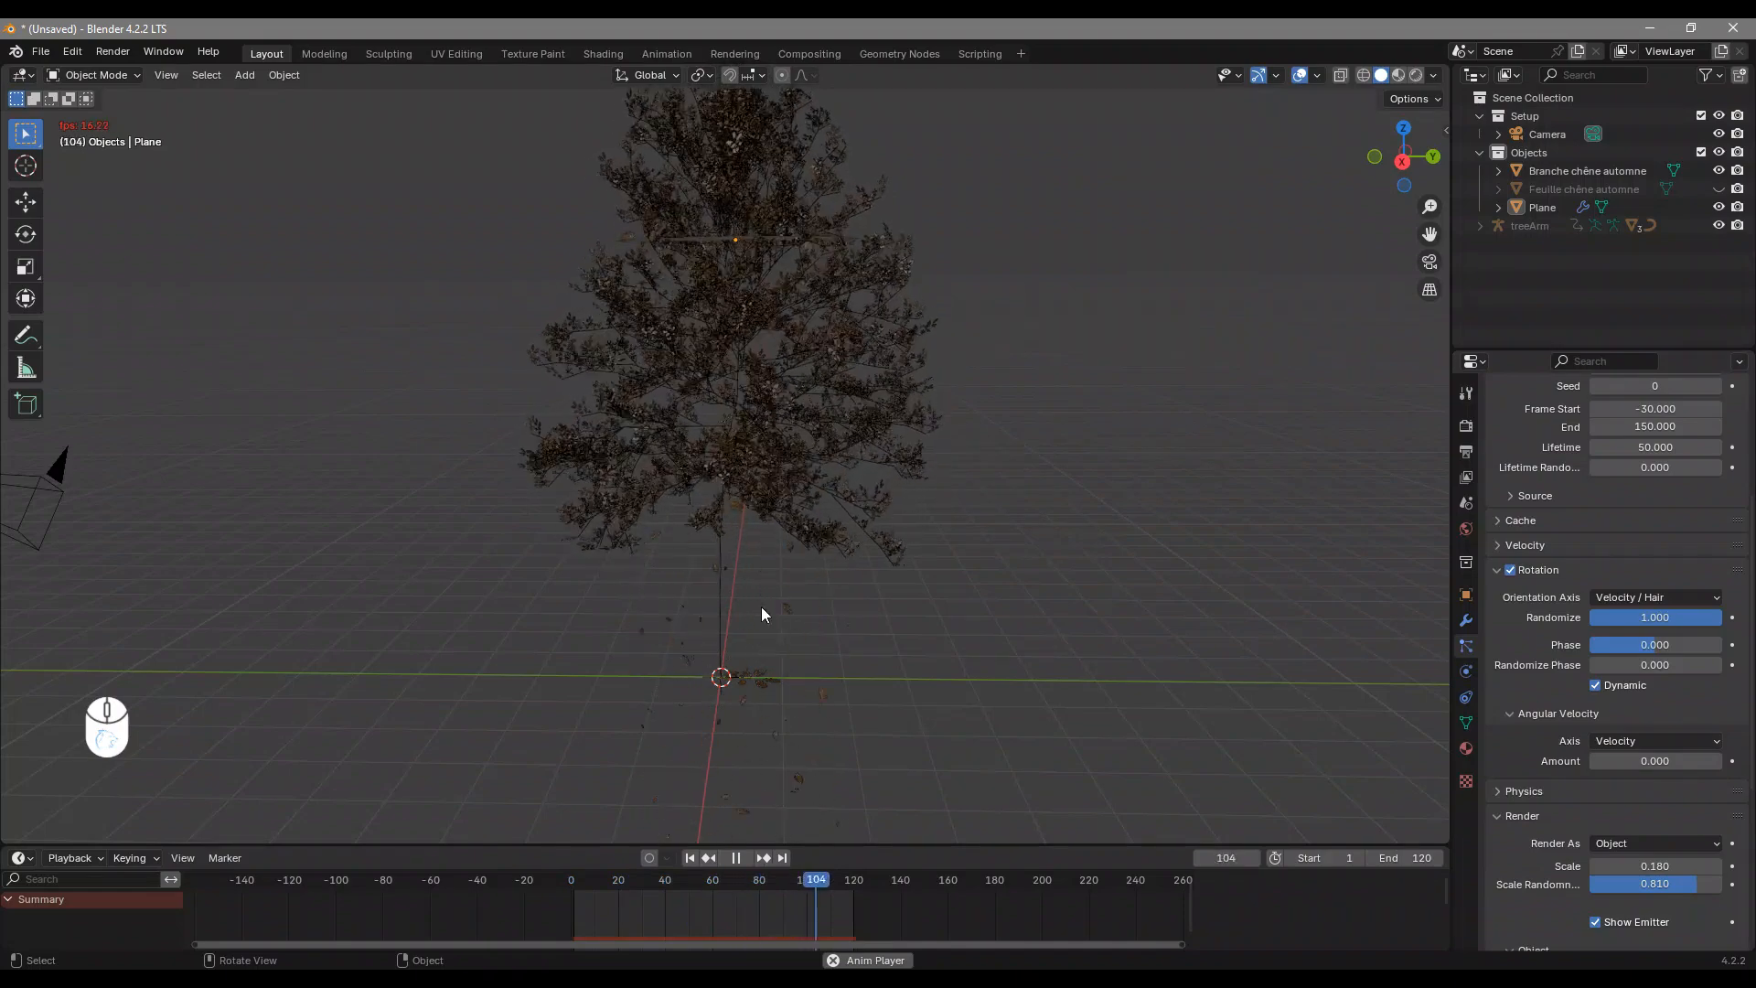
click(1622, 743)
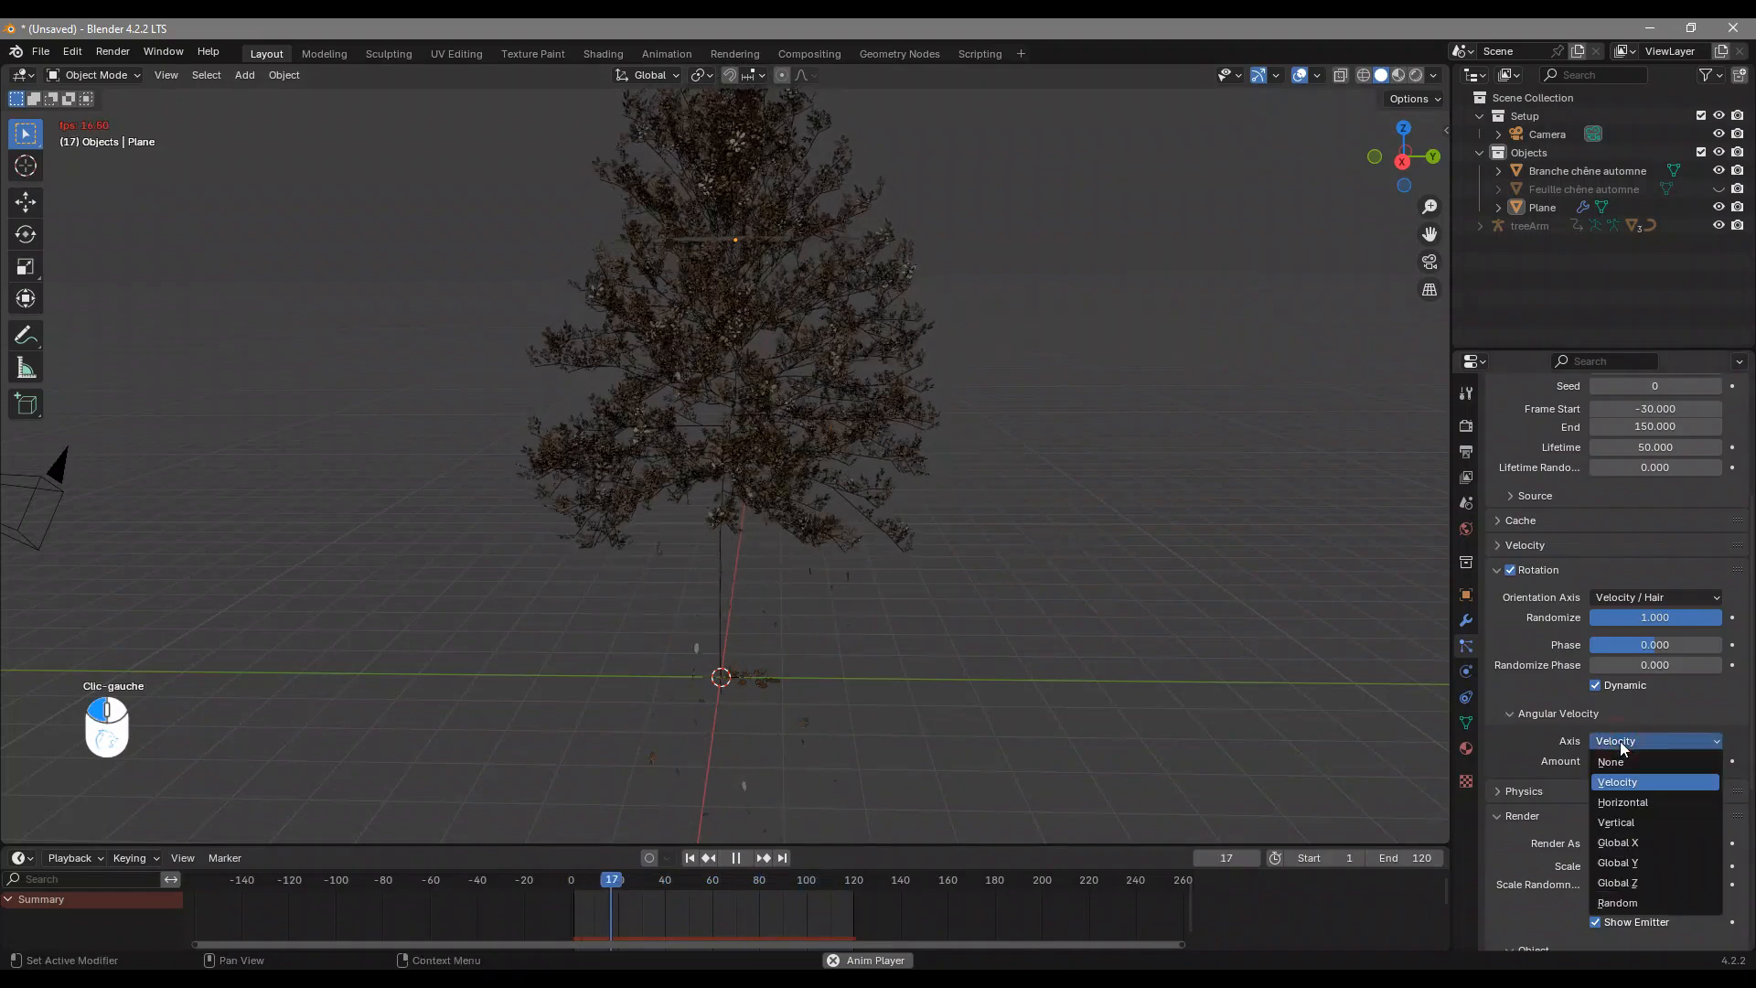
click(1619, 903)
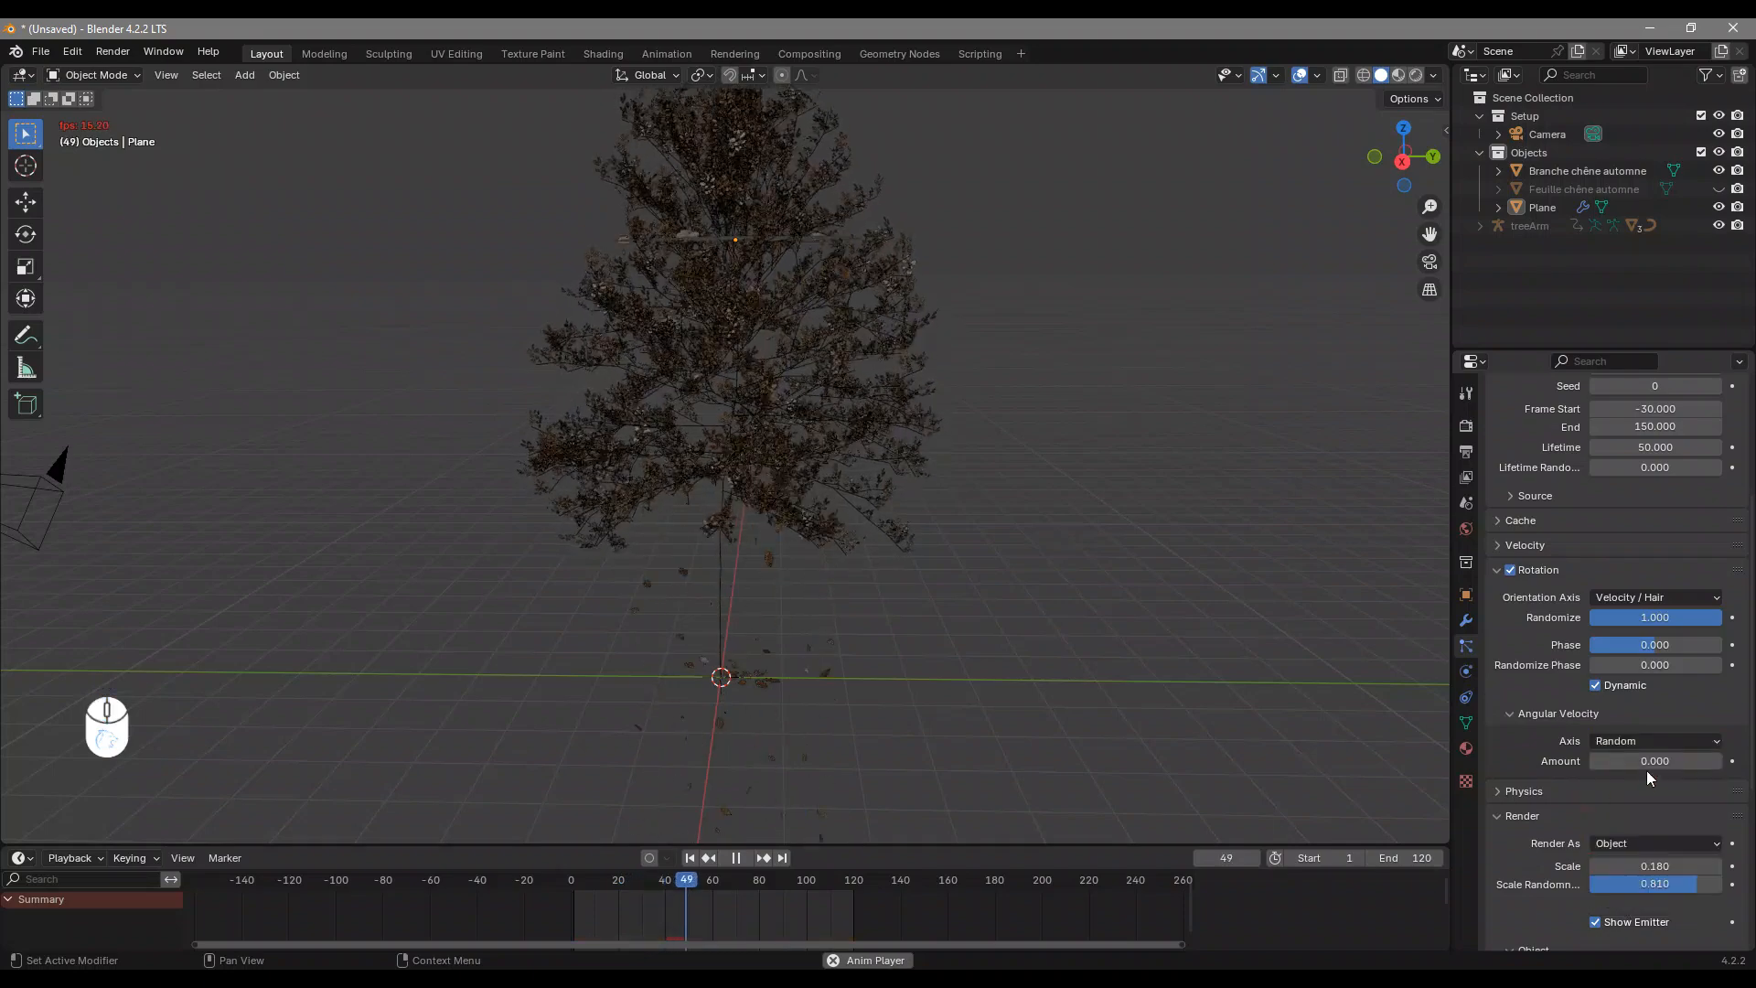
drag(1649, 757, 1706, 758)
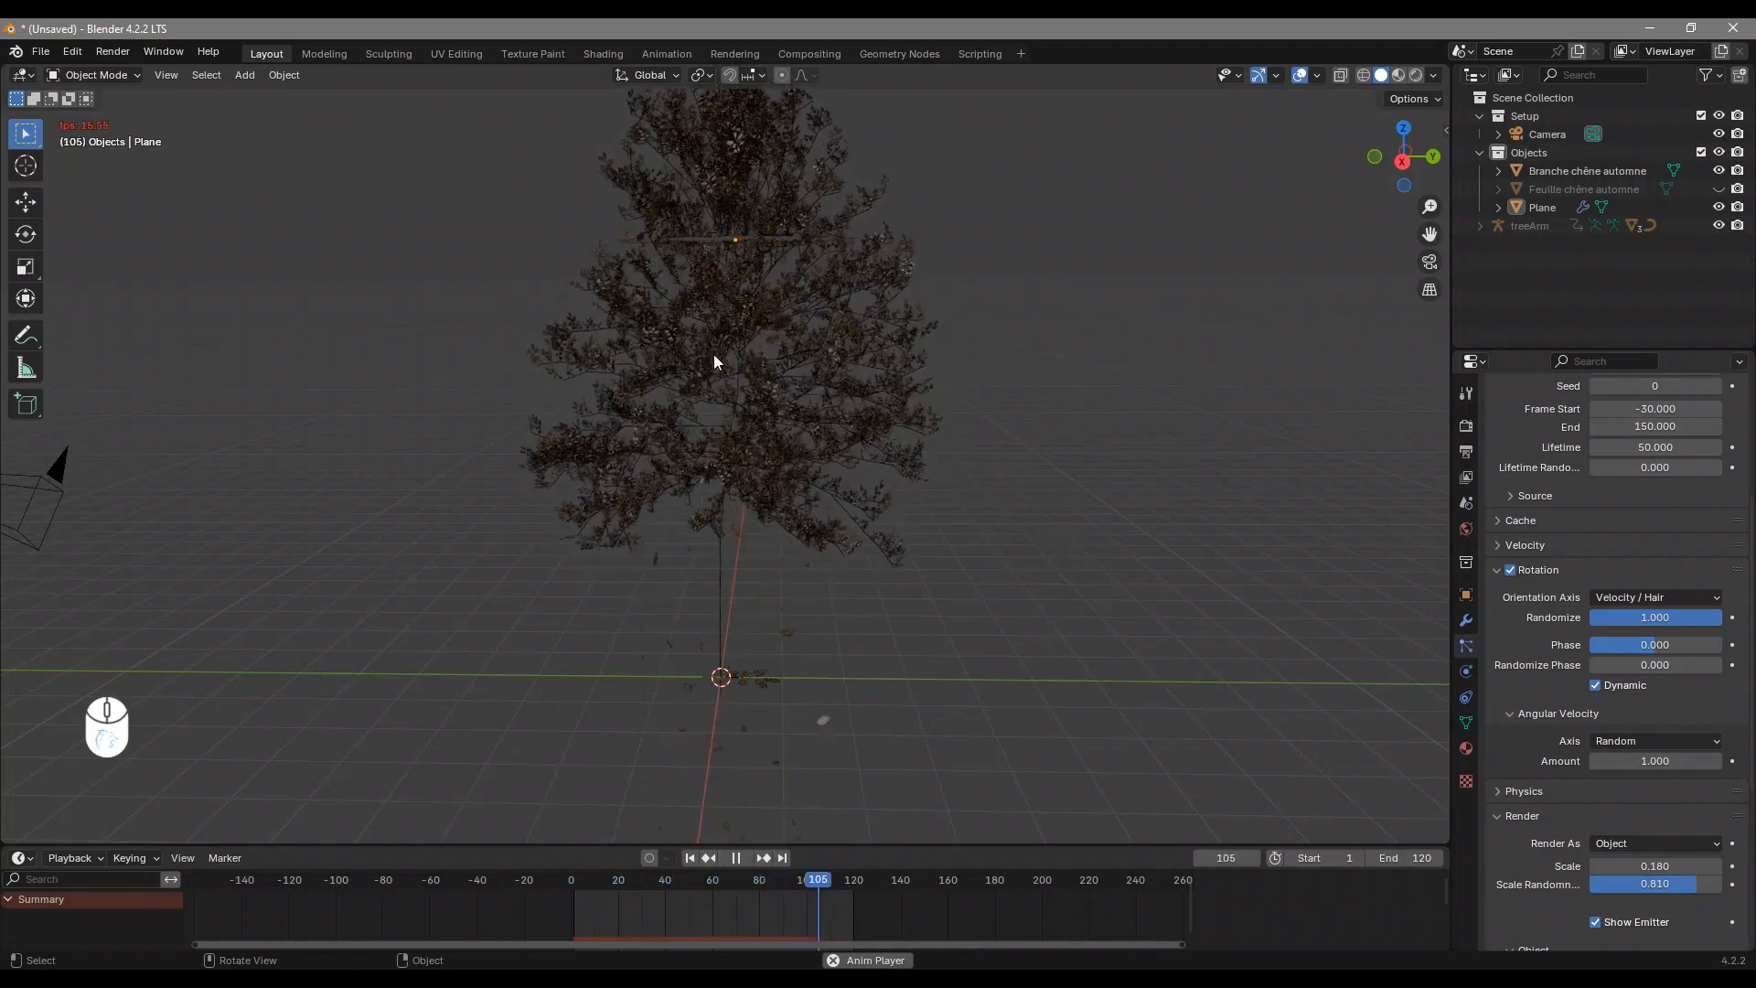
middle_drag(788, 346, 736, 436)
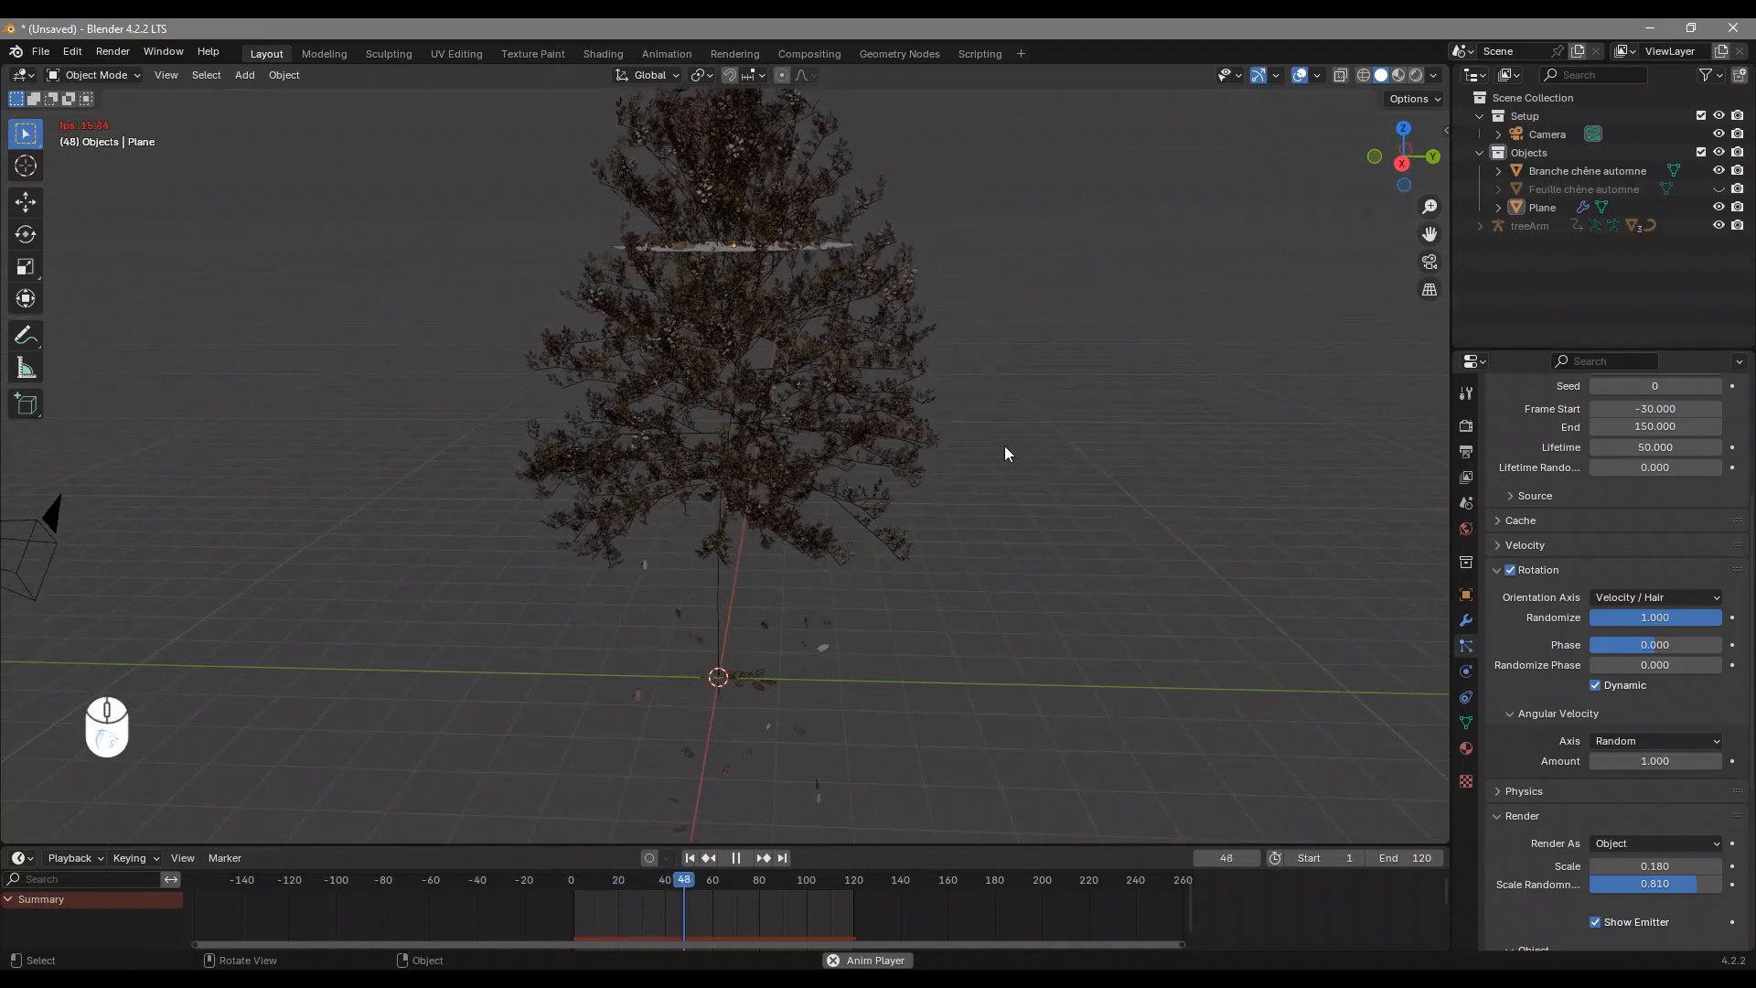
Set the leaf particles' physics mass to 0.01 kg
click(1496, 570)
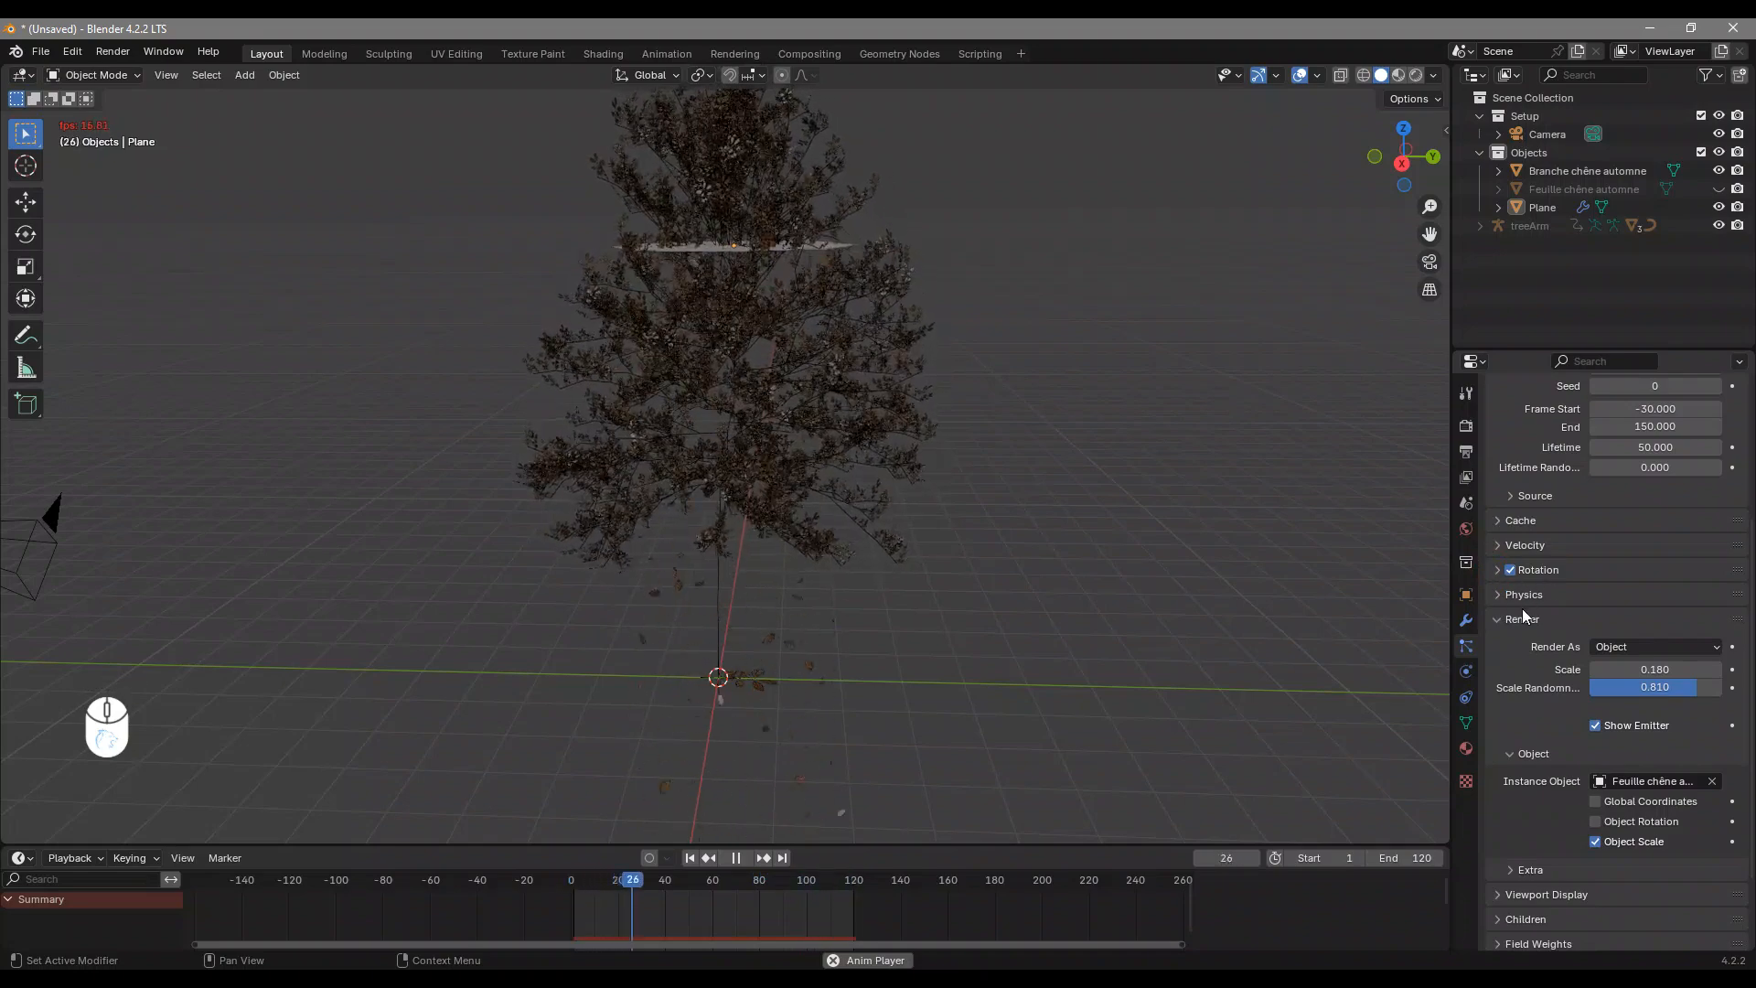
click(1496, 593)
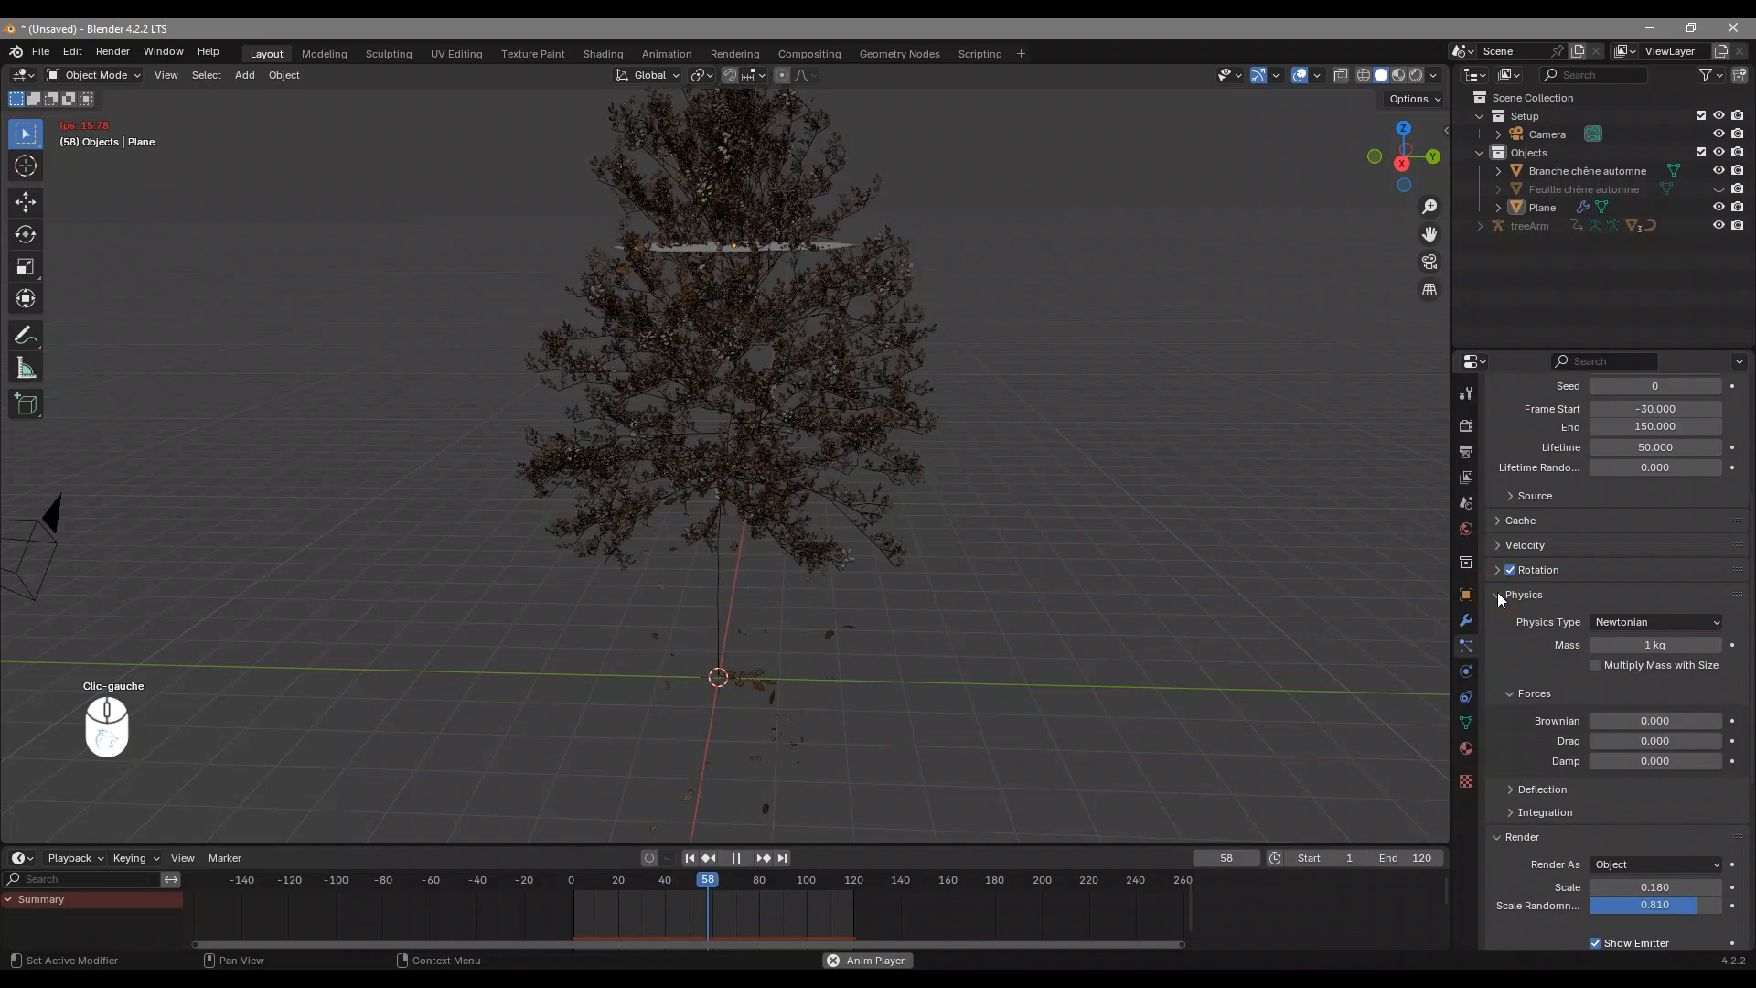
scroll(1509, 585, down, 2)
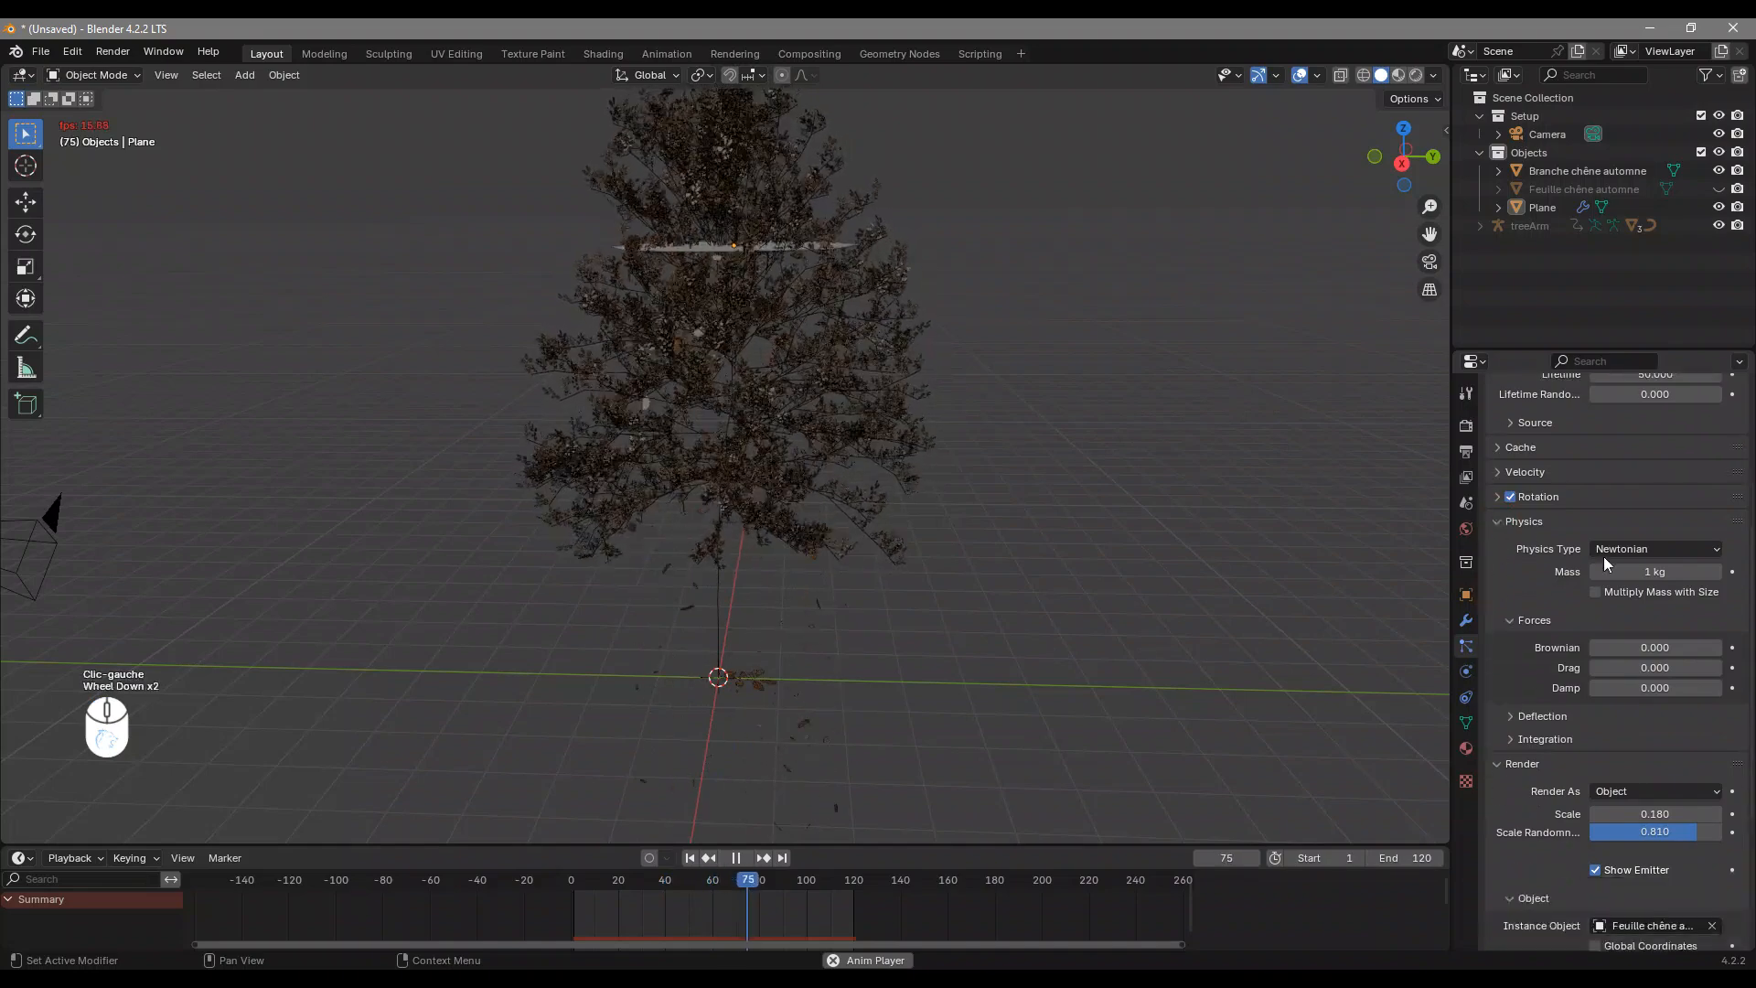
click(1655, 572)
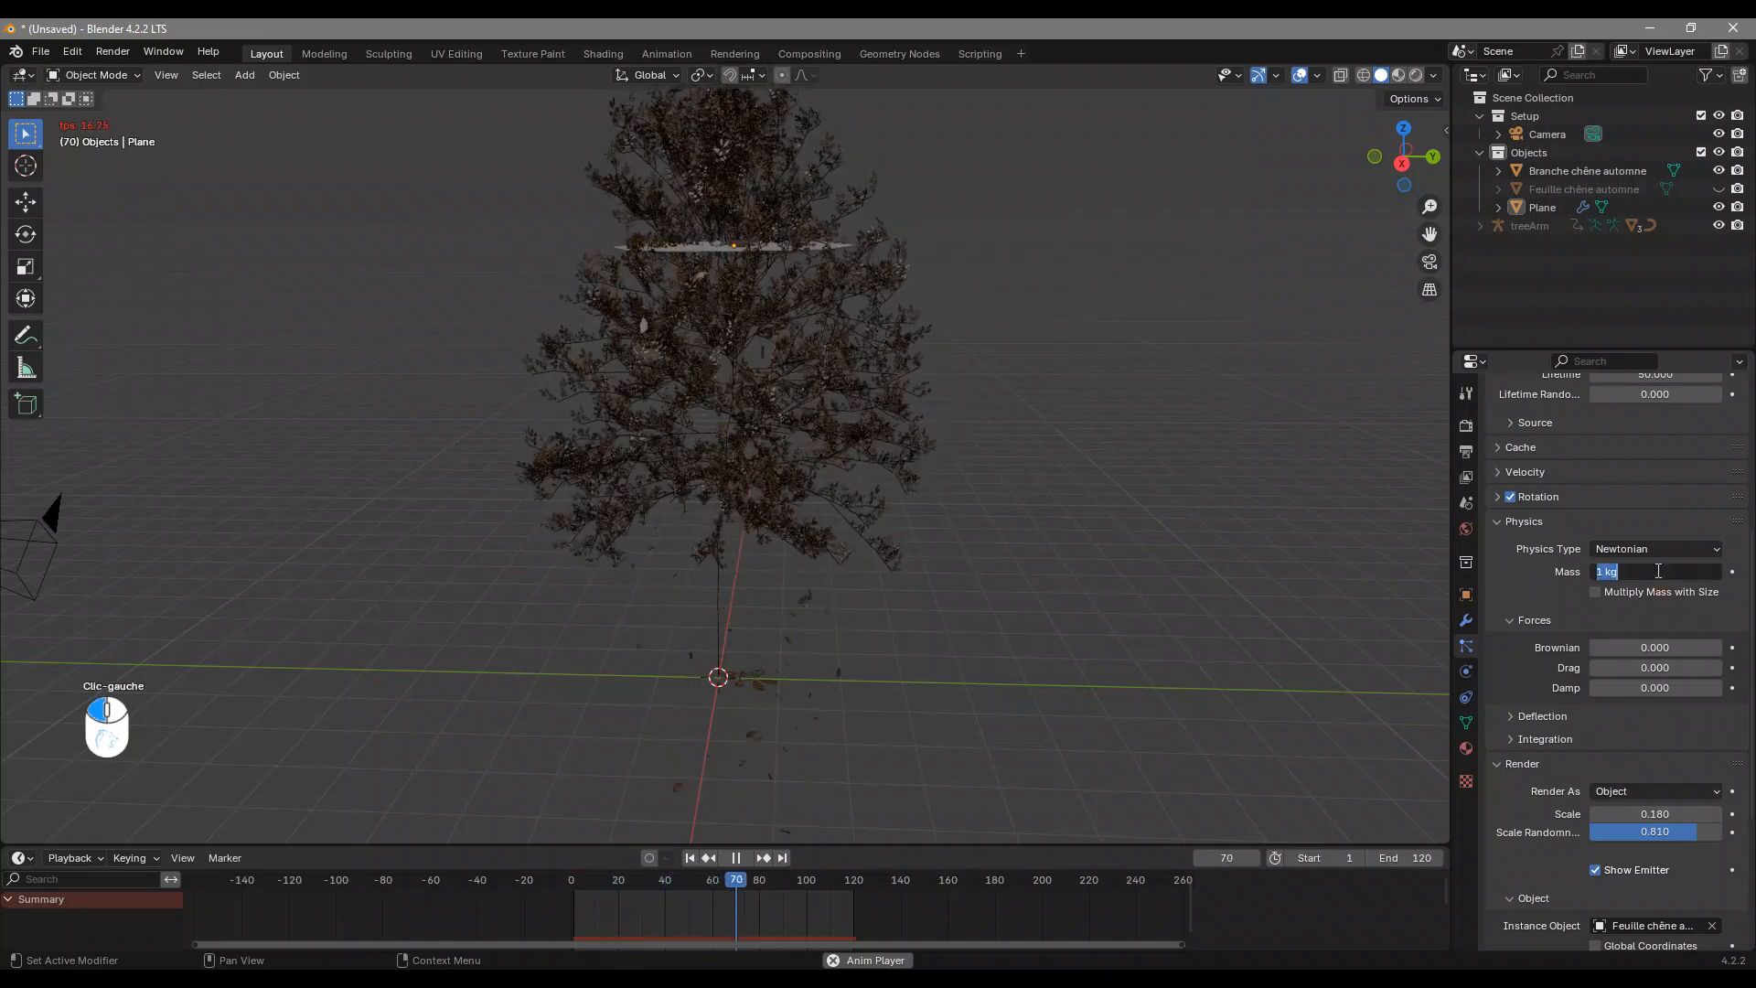
text(0.01)
key(Return)
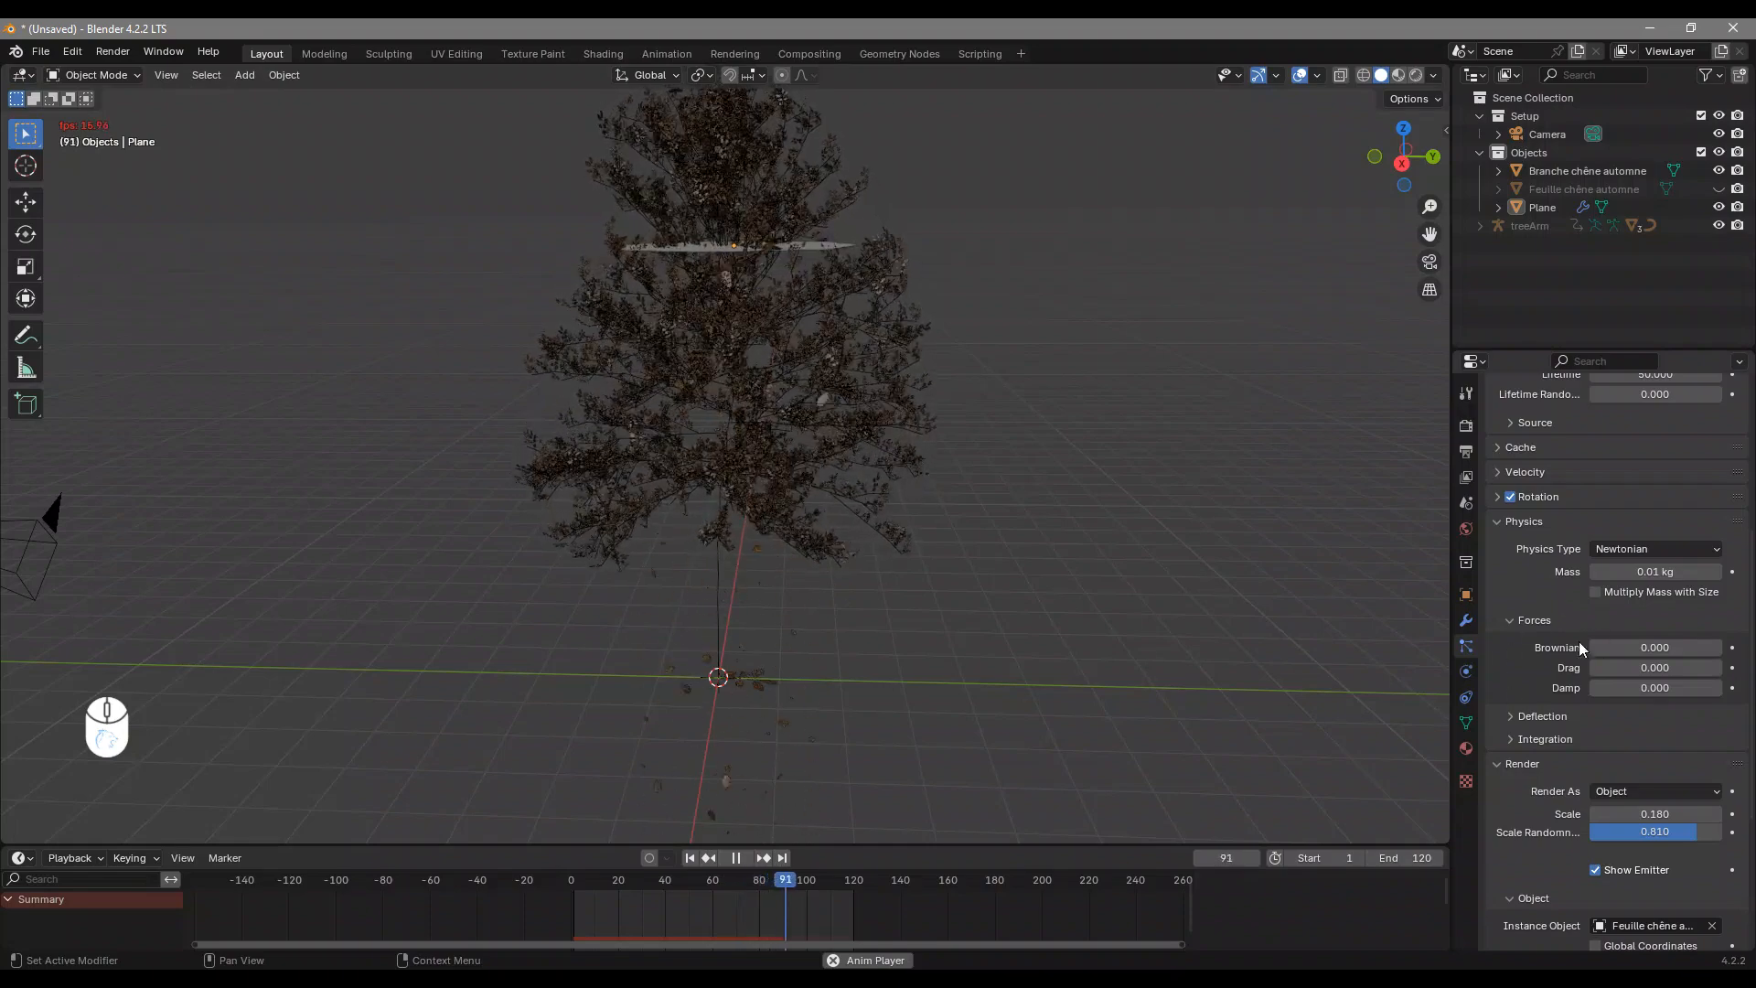
Set the particle physics forces to Brownian 0.05 and Damp 0.35
middle_drag(905, 558, 708, 289)
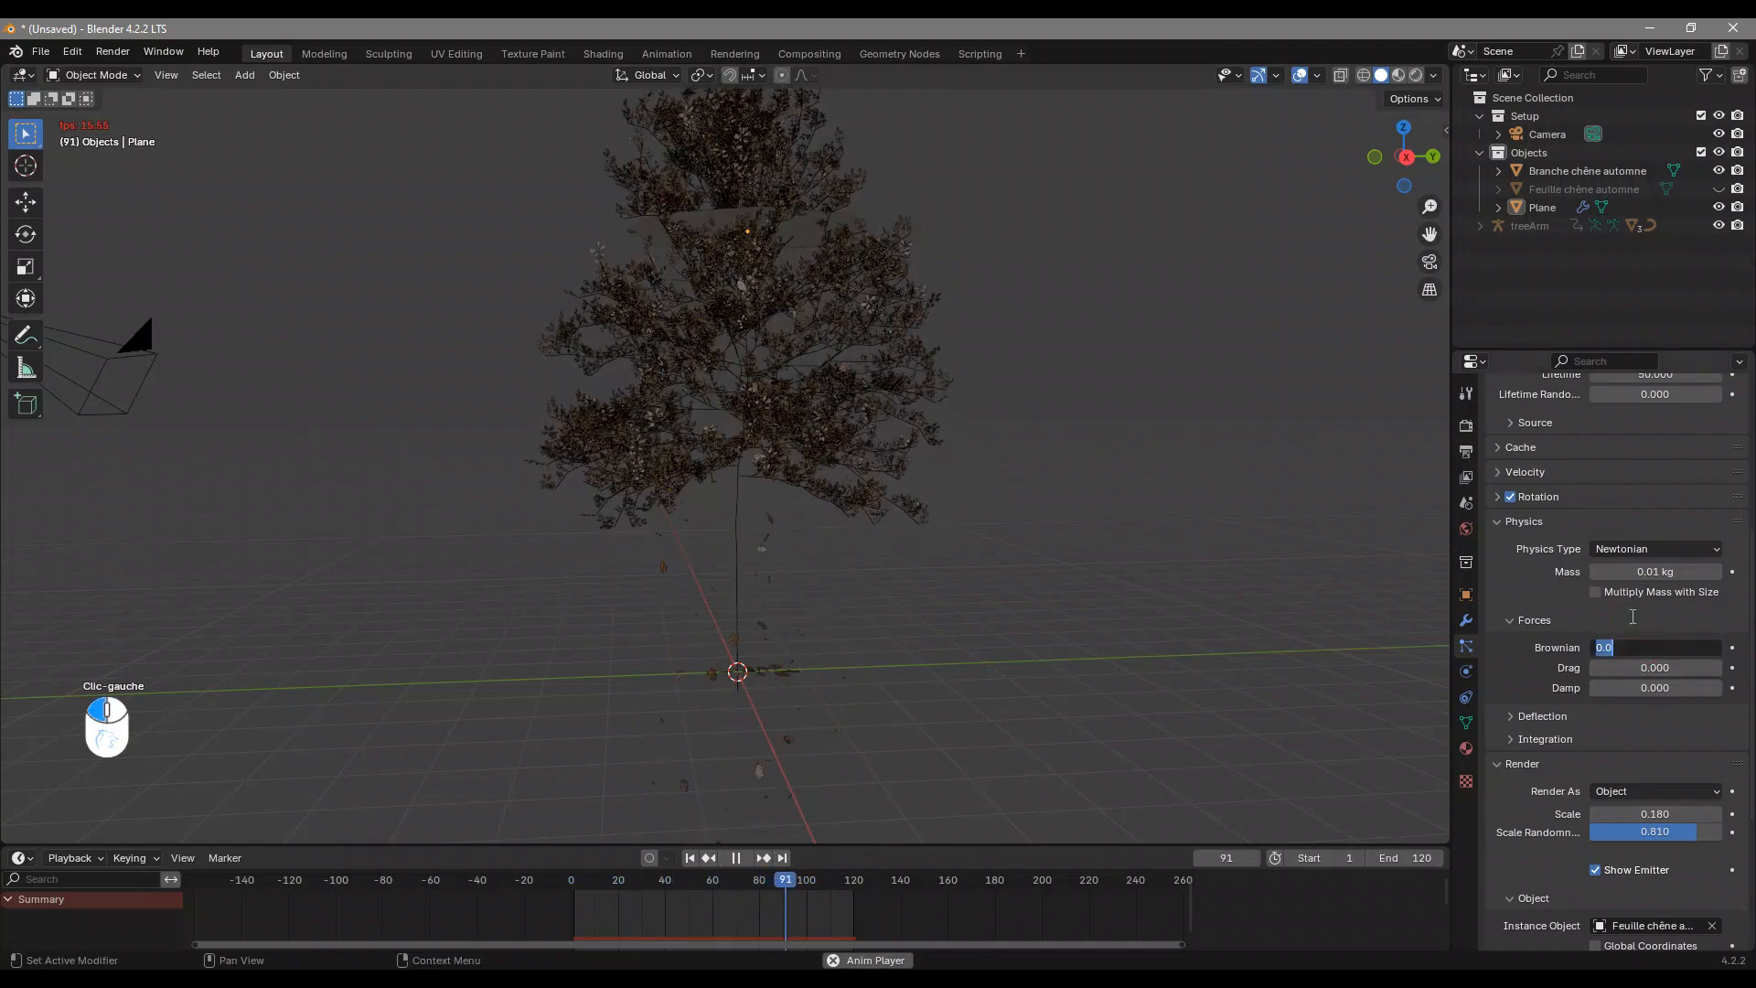
text(0.05)
key(Return)
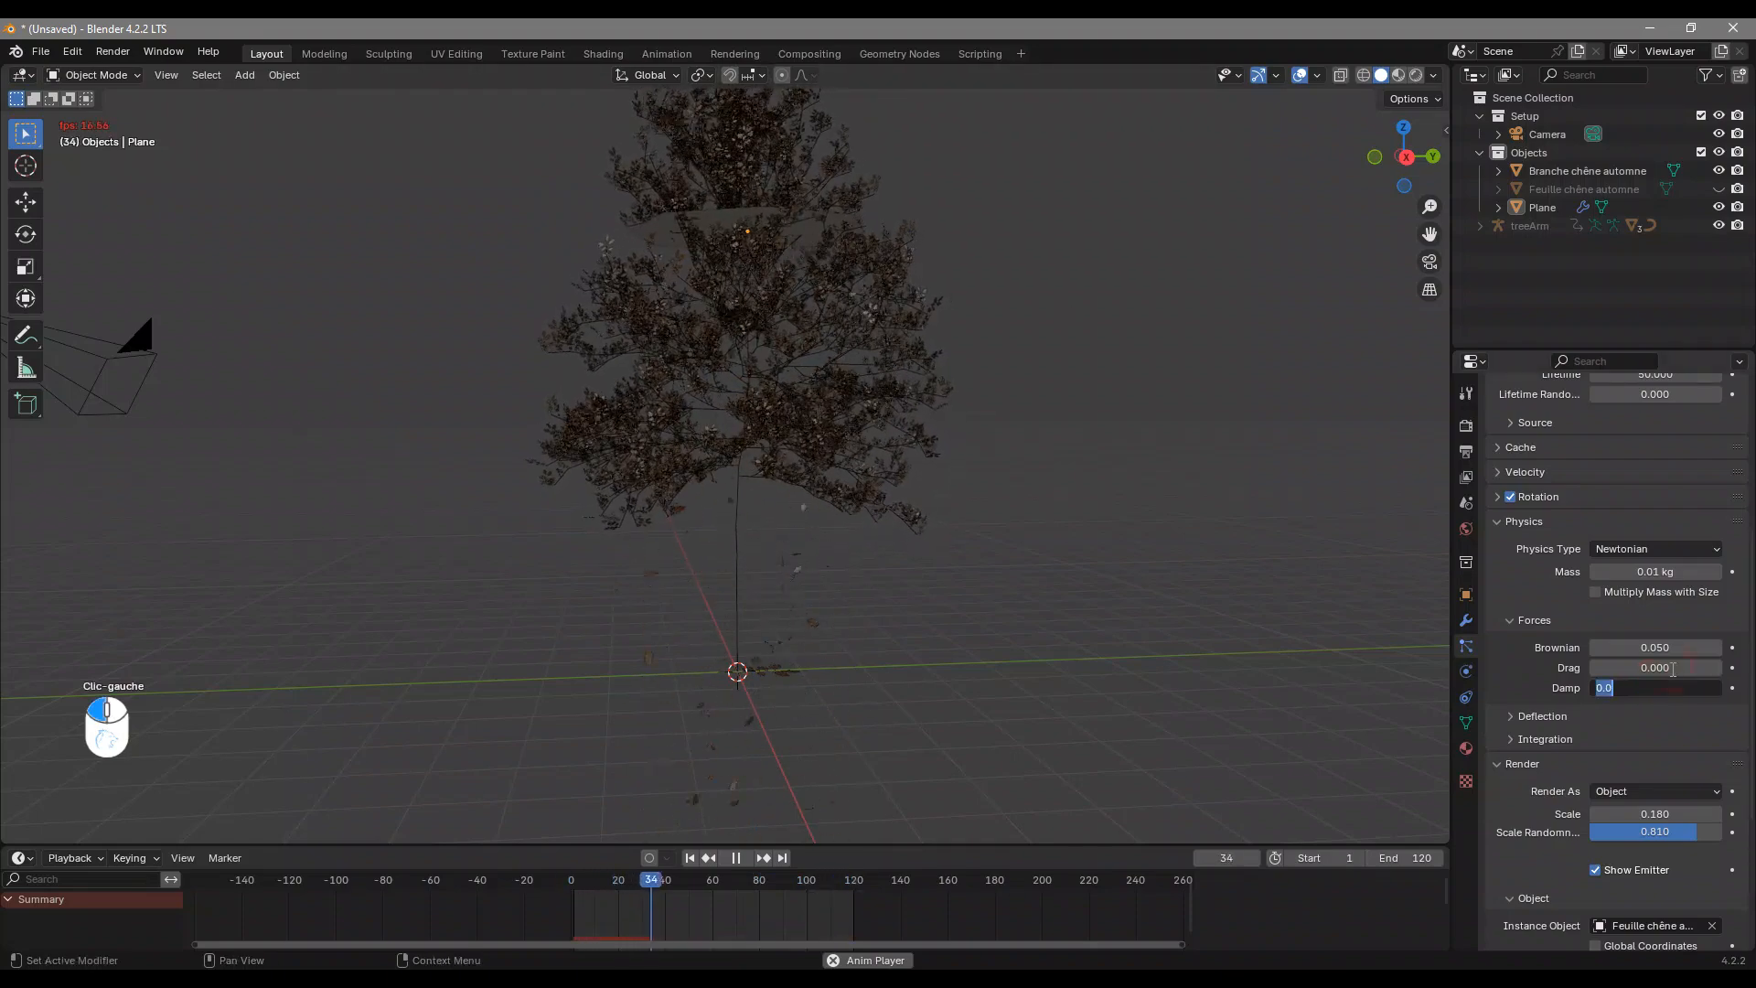
text(35)
key(Return)
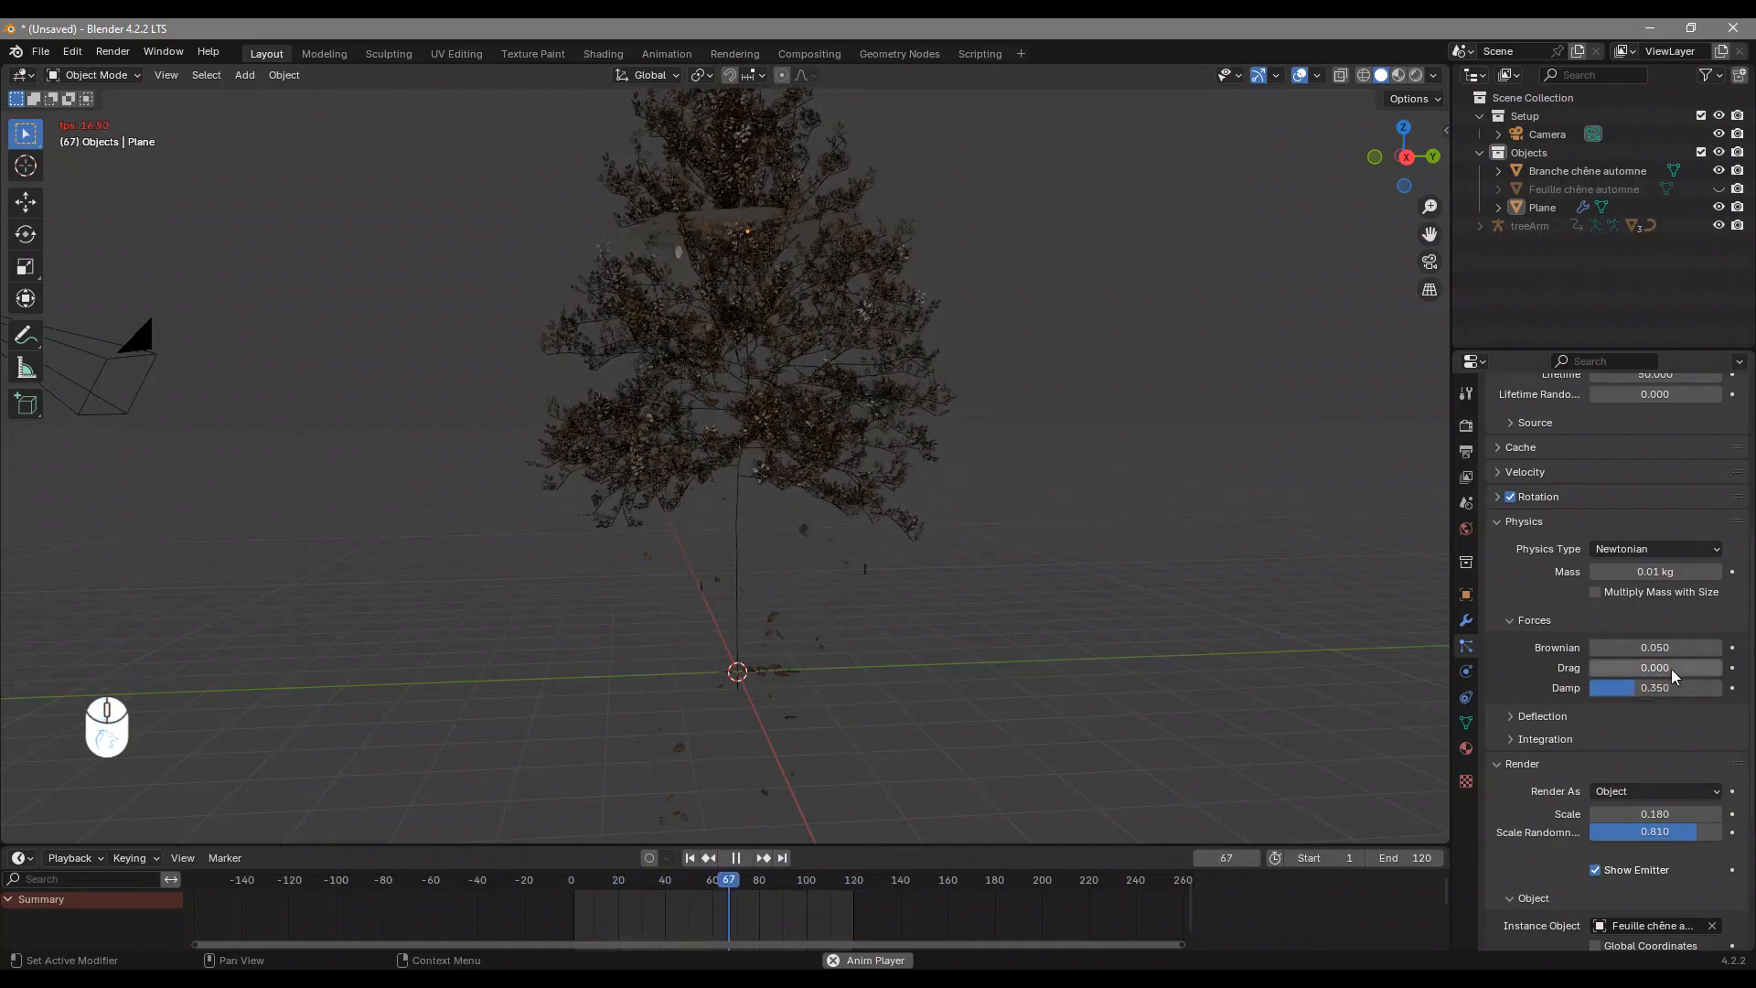
Set the leaf particles' emission lifetime to 300 frames
middle_drag(718, 313, 768, 357)
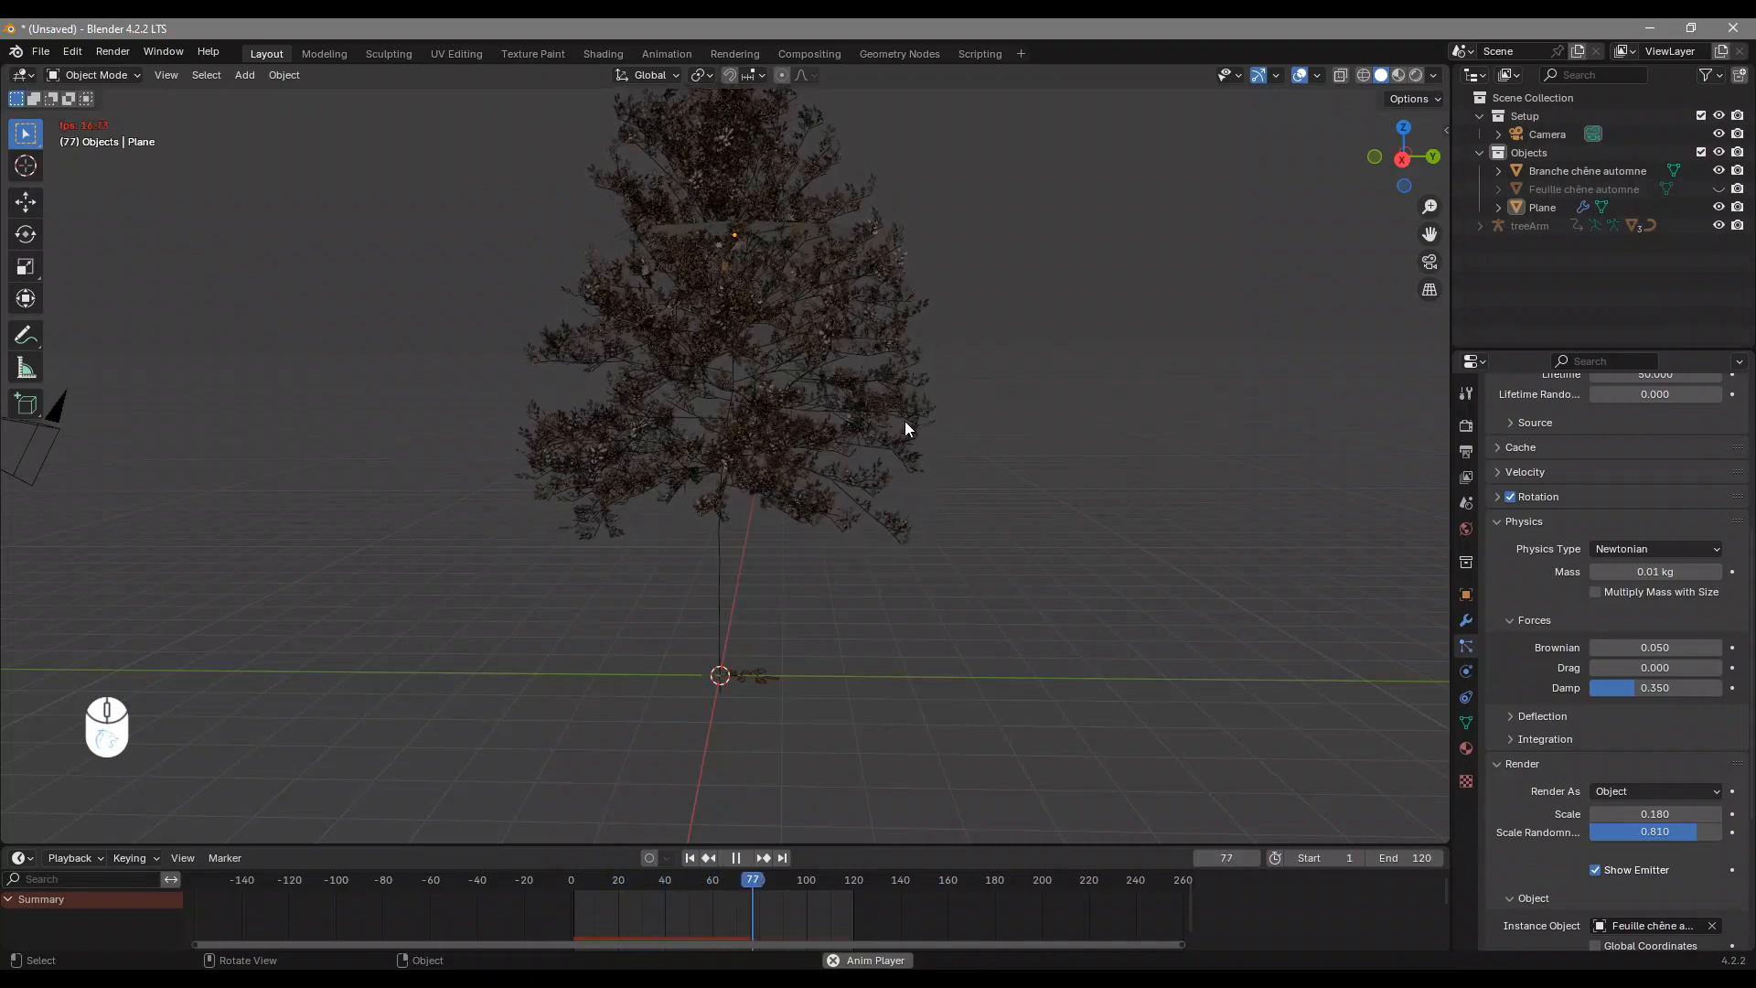
middle_drag(747, 269, 767, 298)
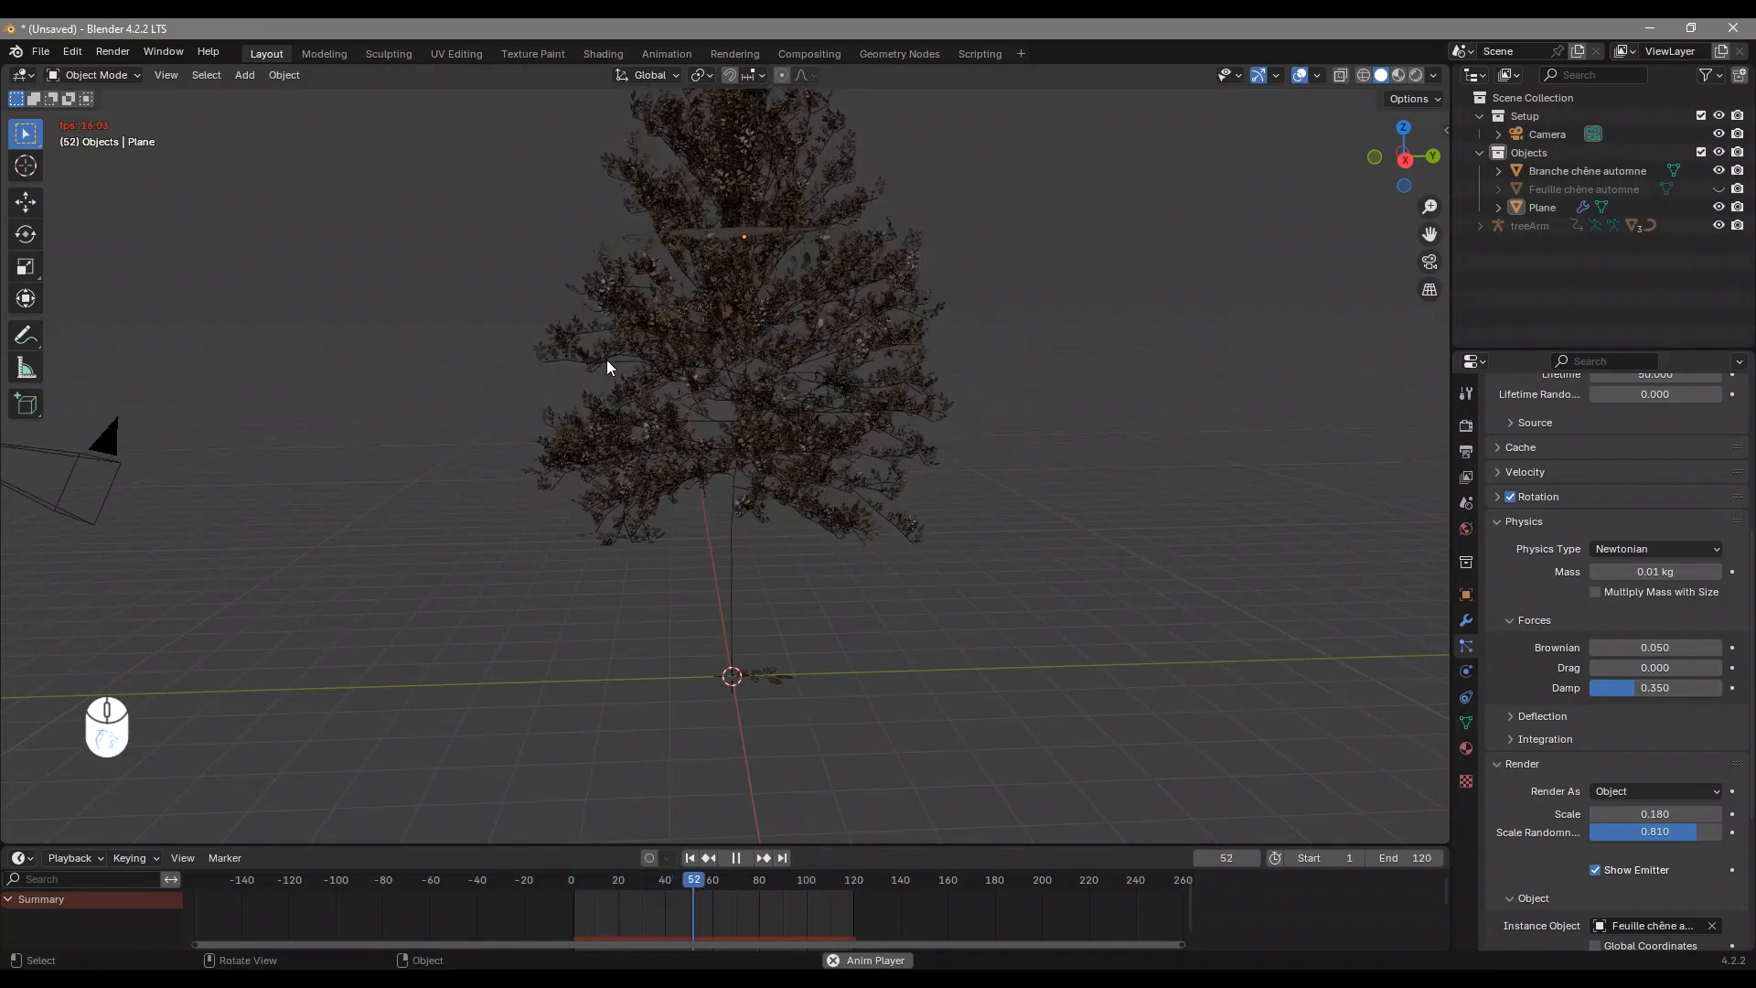
scroll(1638, 534, up, 3)
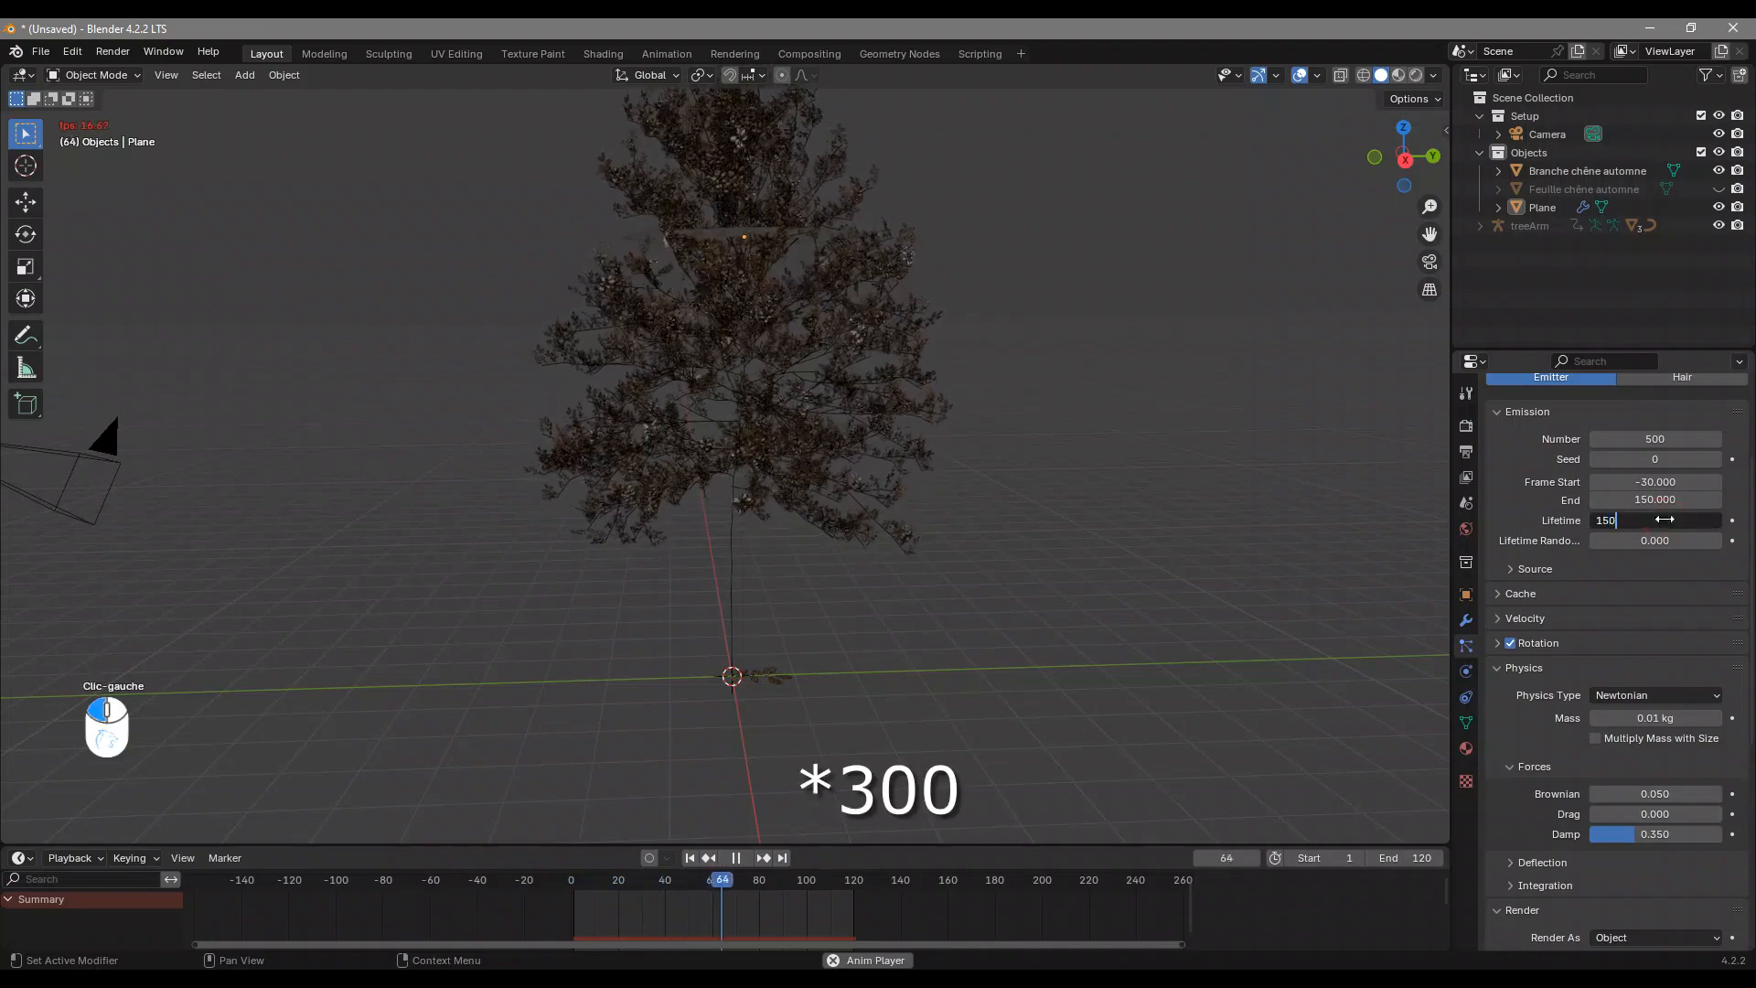
key(Return)
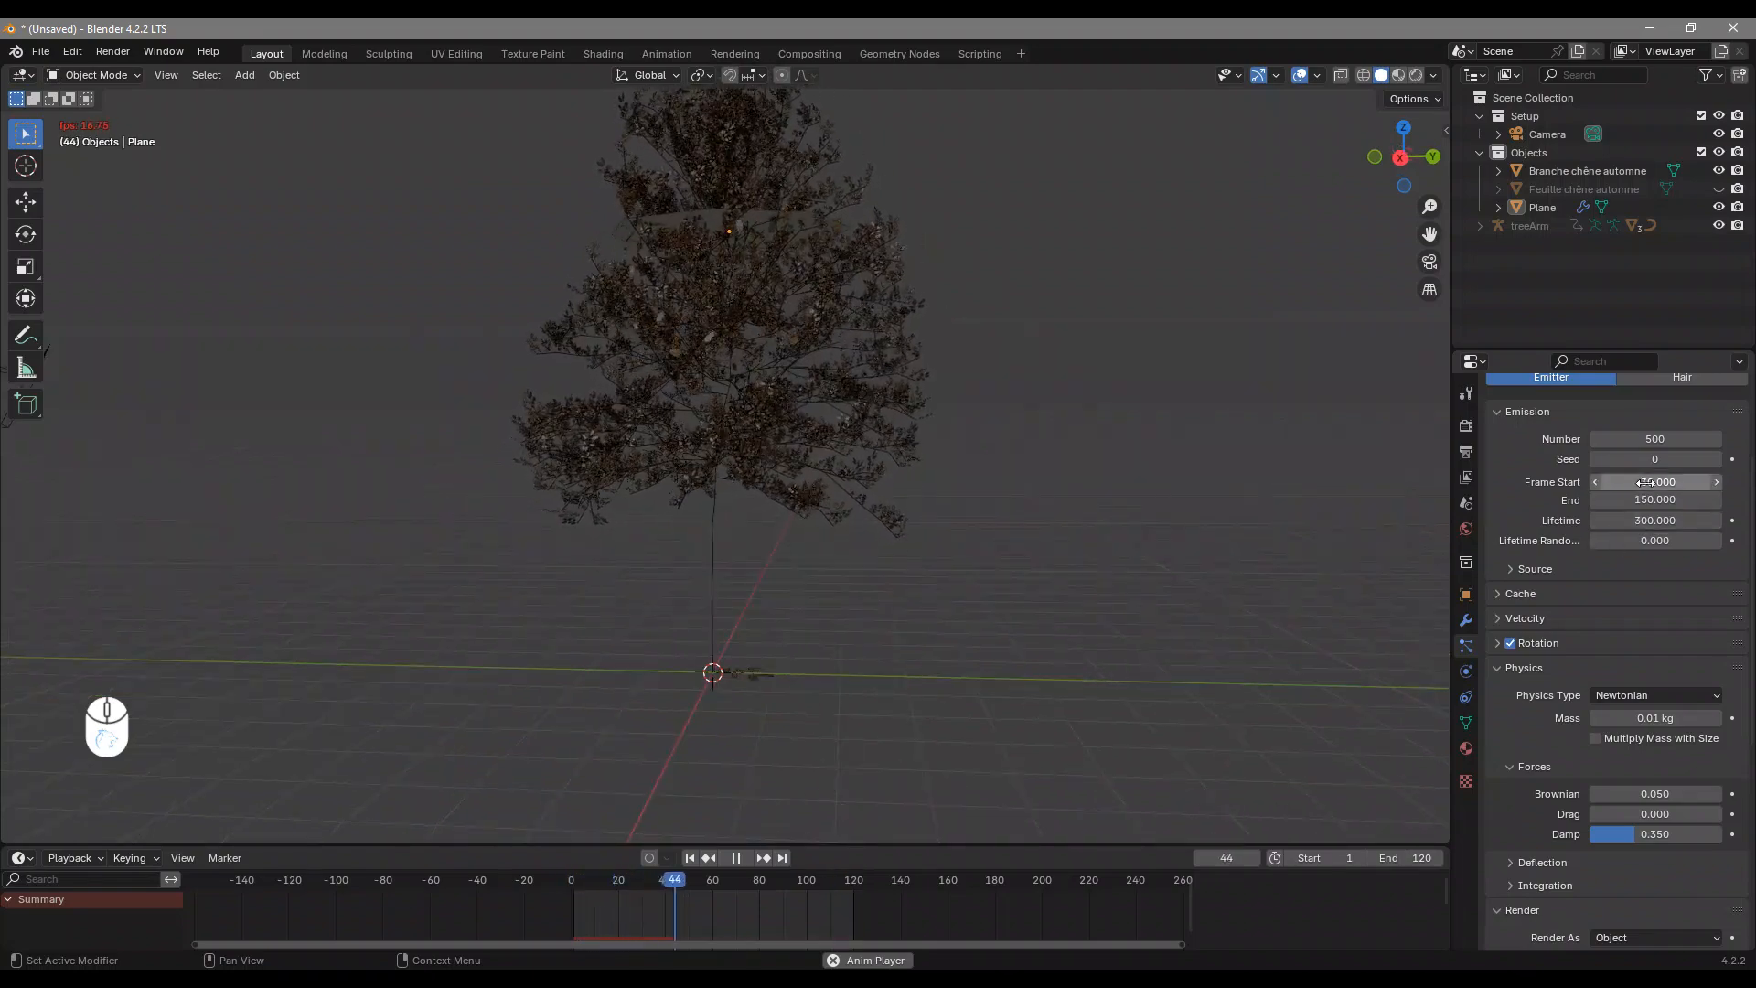
Set the particle emission's start frame to -150 and replay the animation from frame 1
drag(1643, 482, 1619, 482)
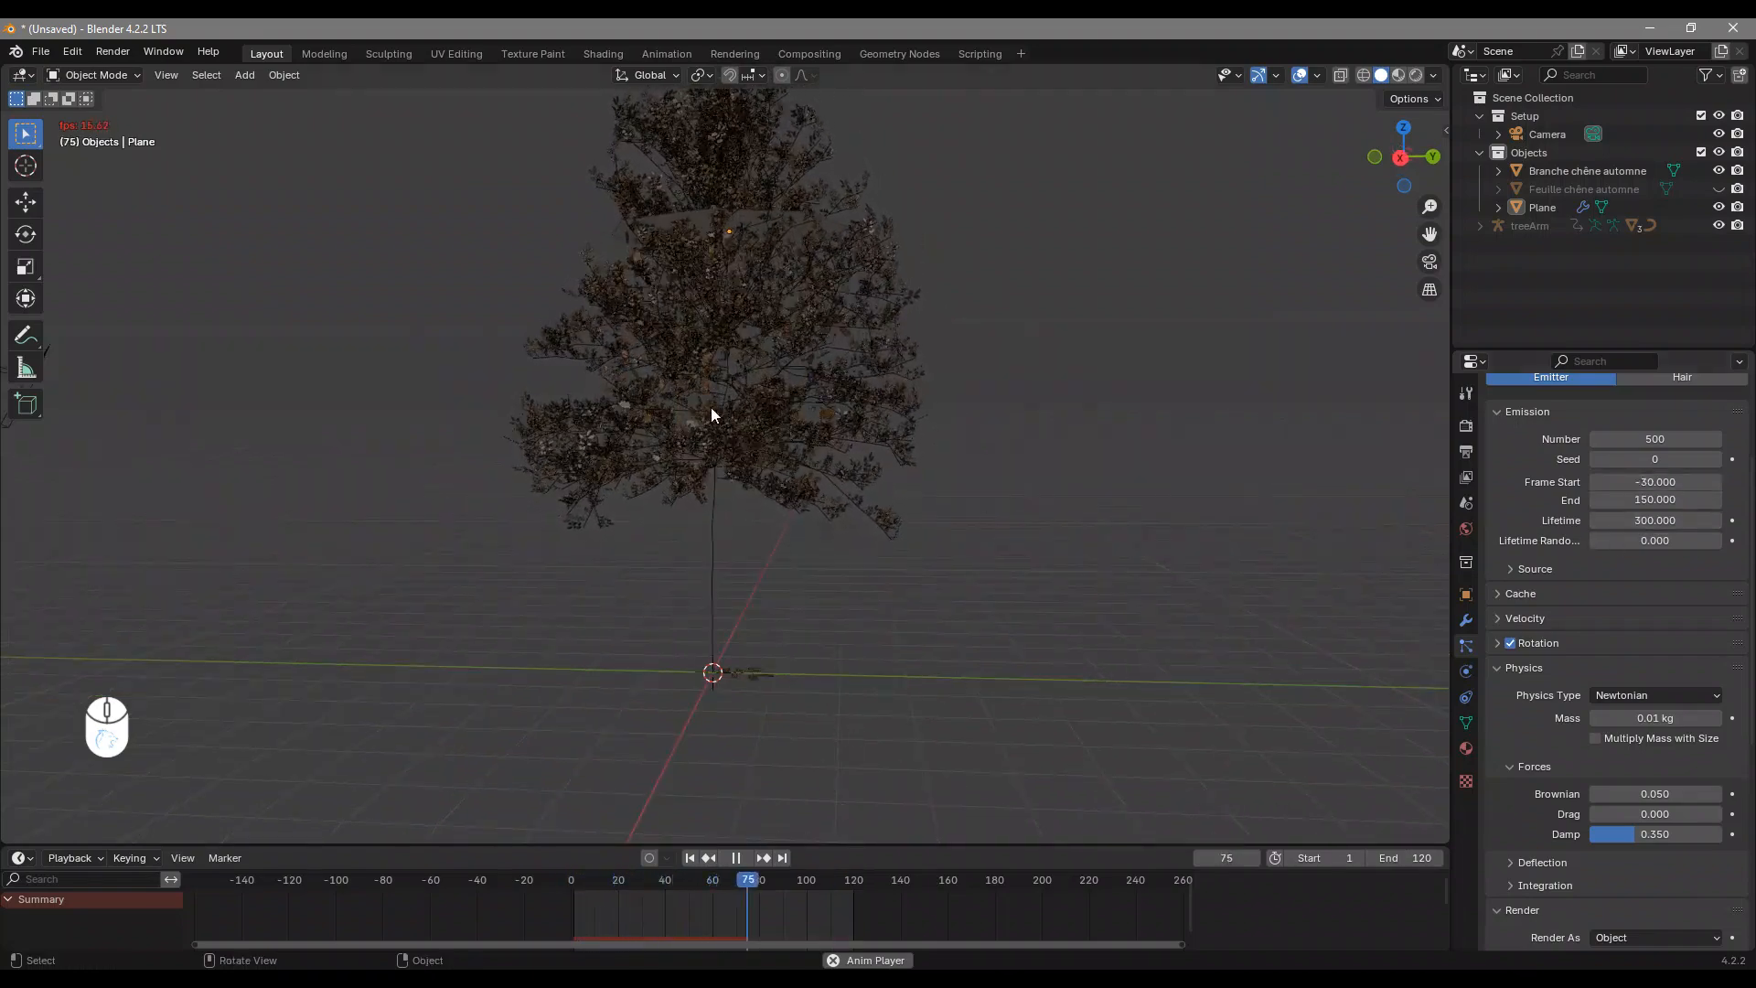
click(1642, 482)
text(-)
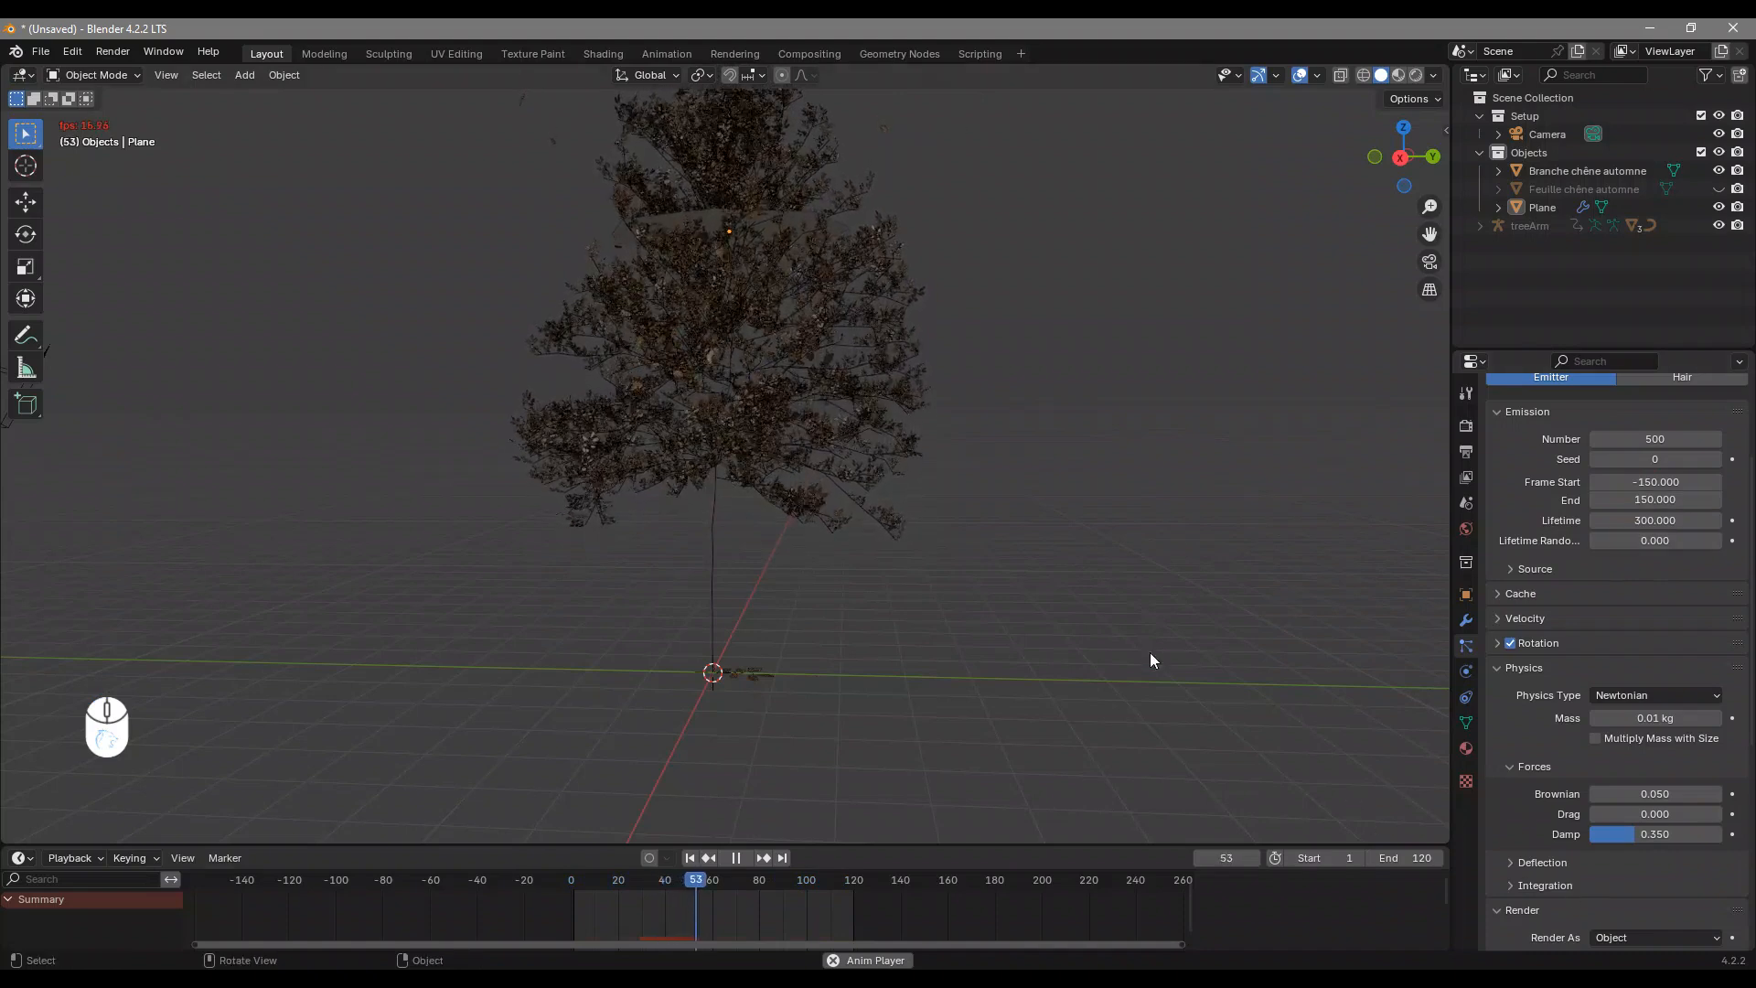
middle_drag(772, 442, 866, 391)
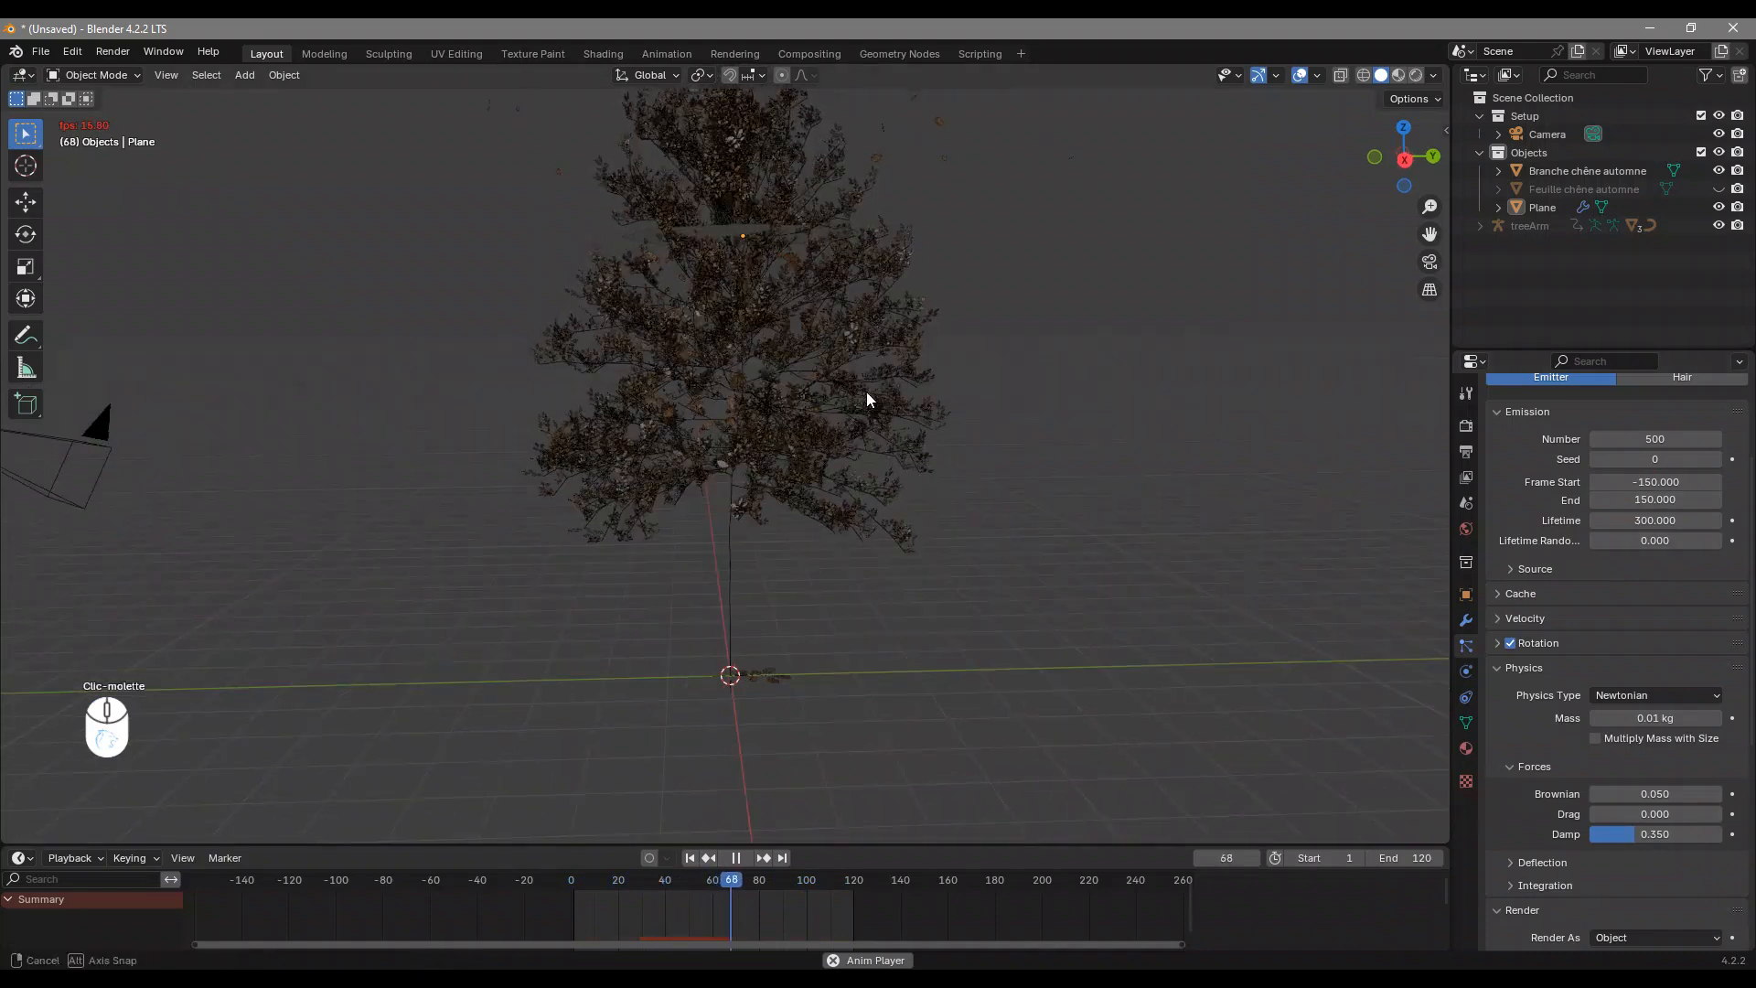
click(737, 857)
click(690, 858)
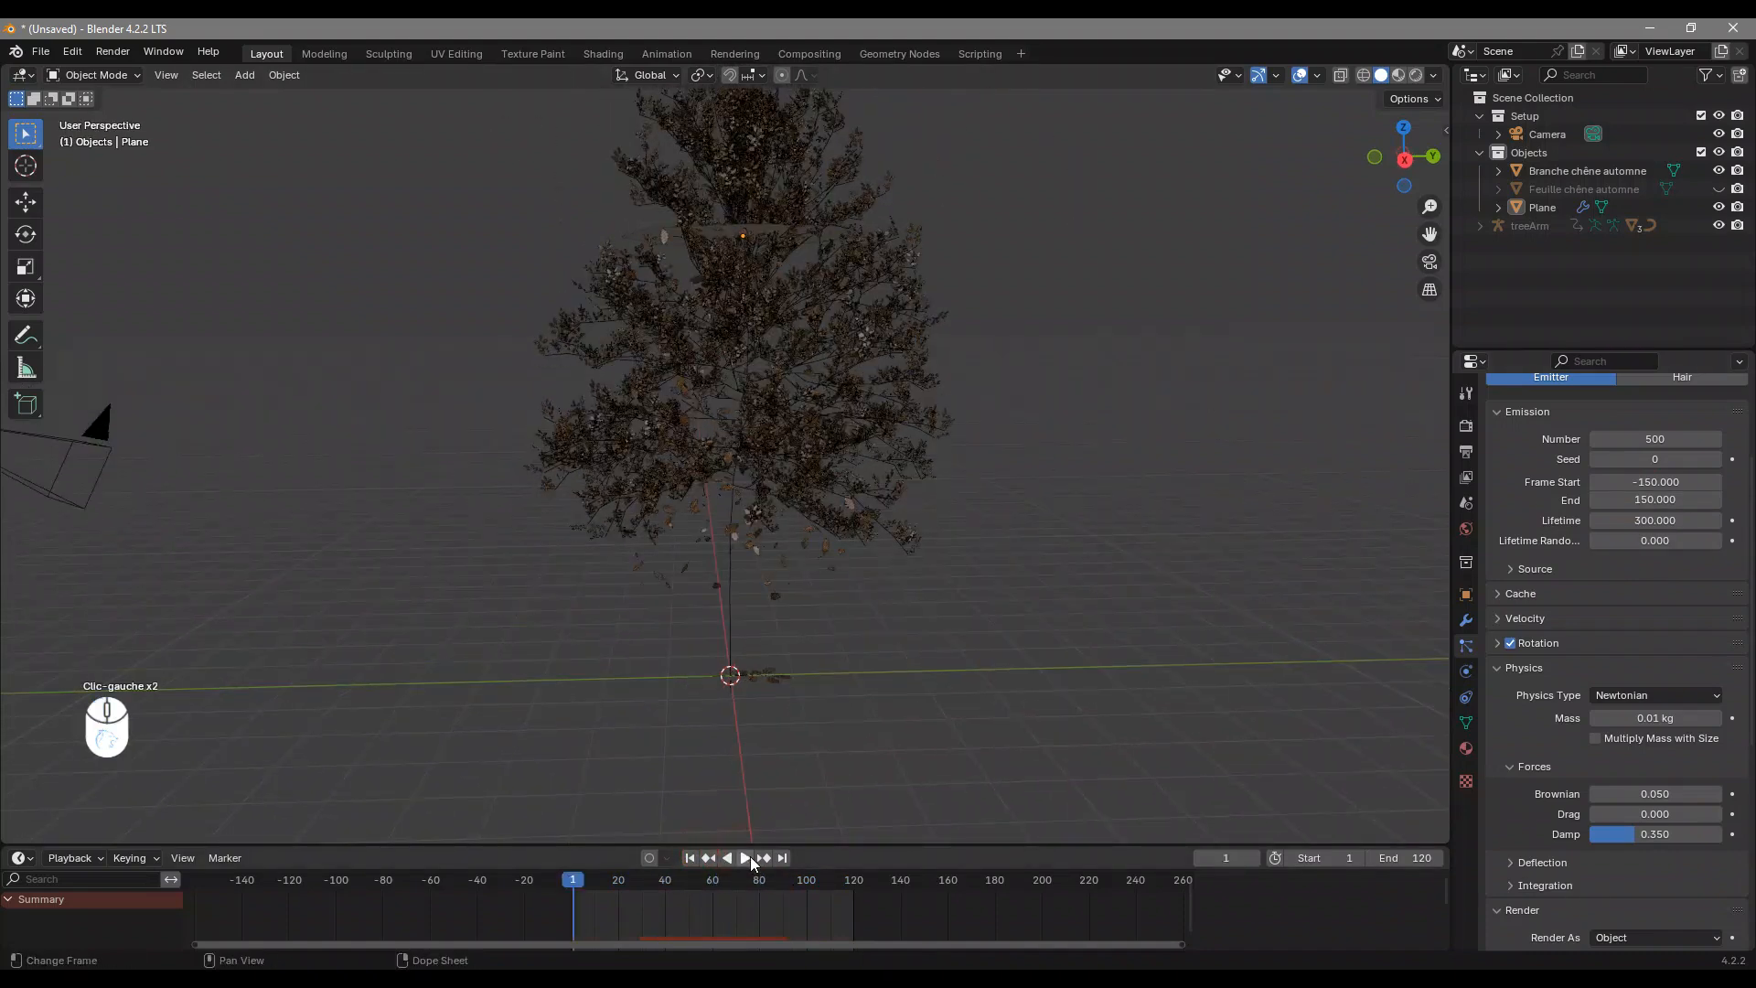
click(746, 858)
middle_drag(1087, 433, 717, 194)
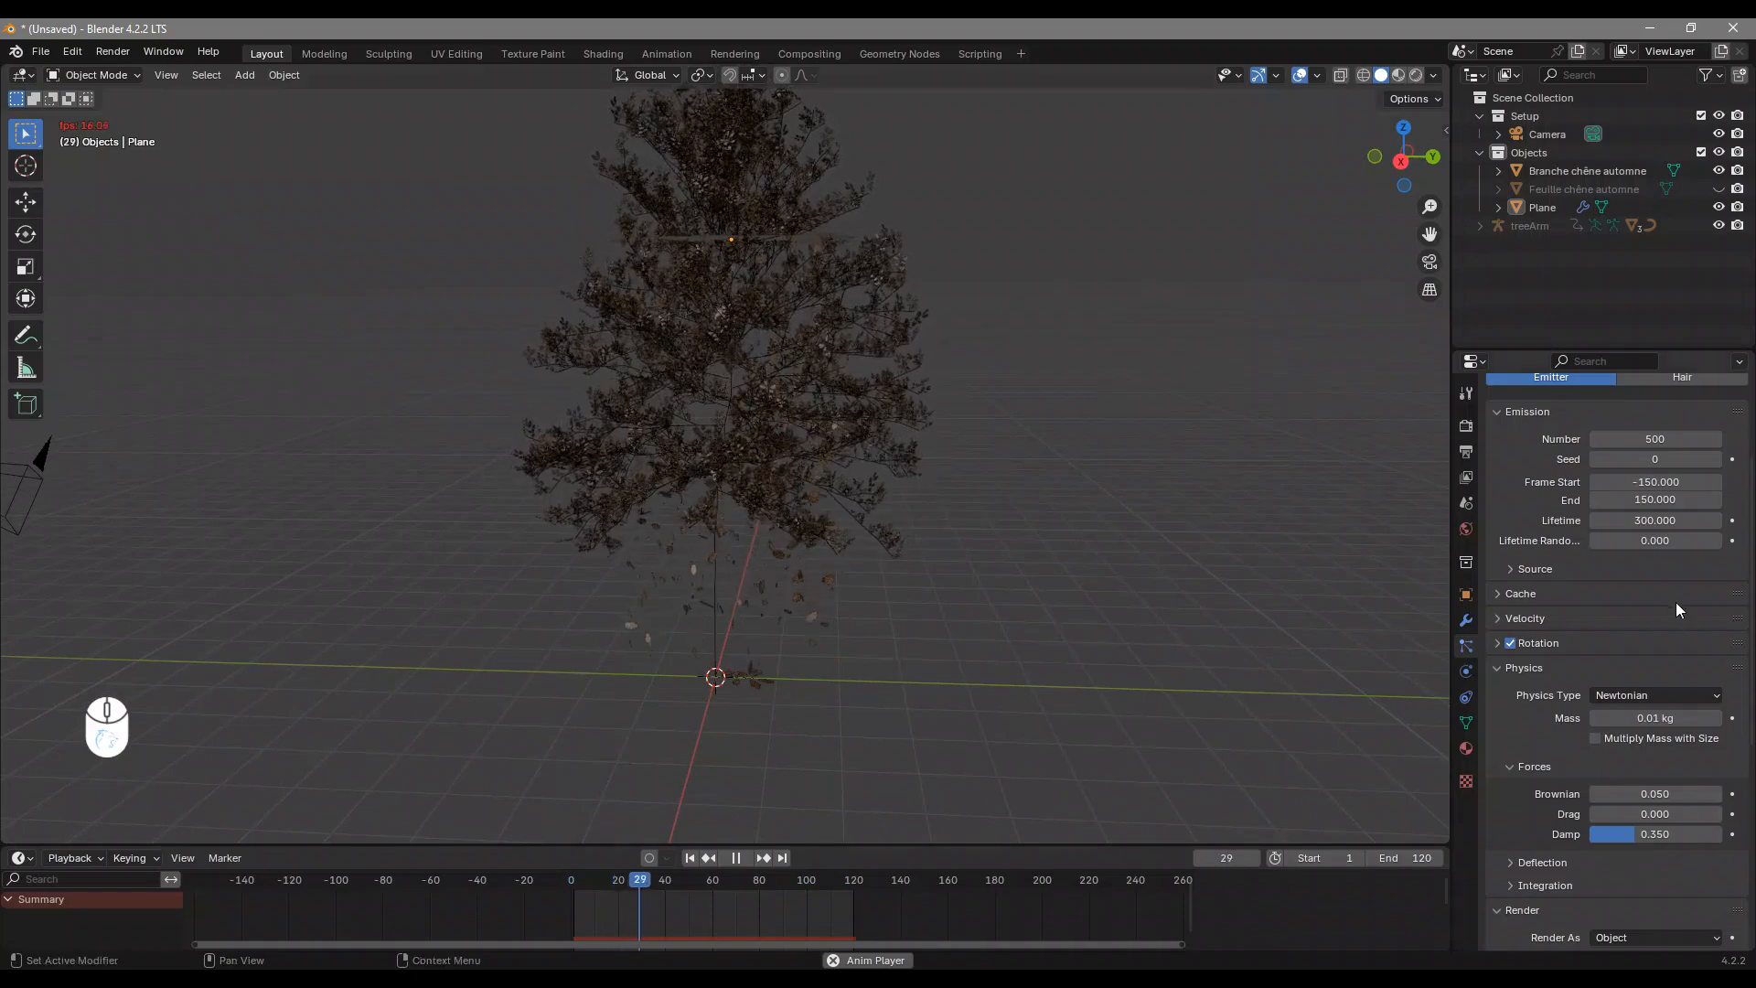
Set the particle emission's start frame to -170 and inspect the falling leaves from several angles
click(1661, 481)
text(-170)
key(Return)
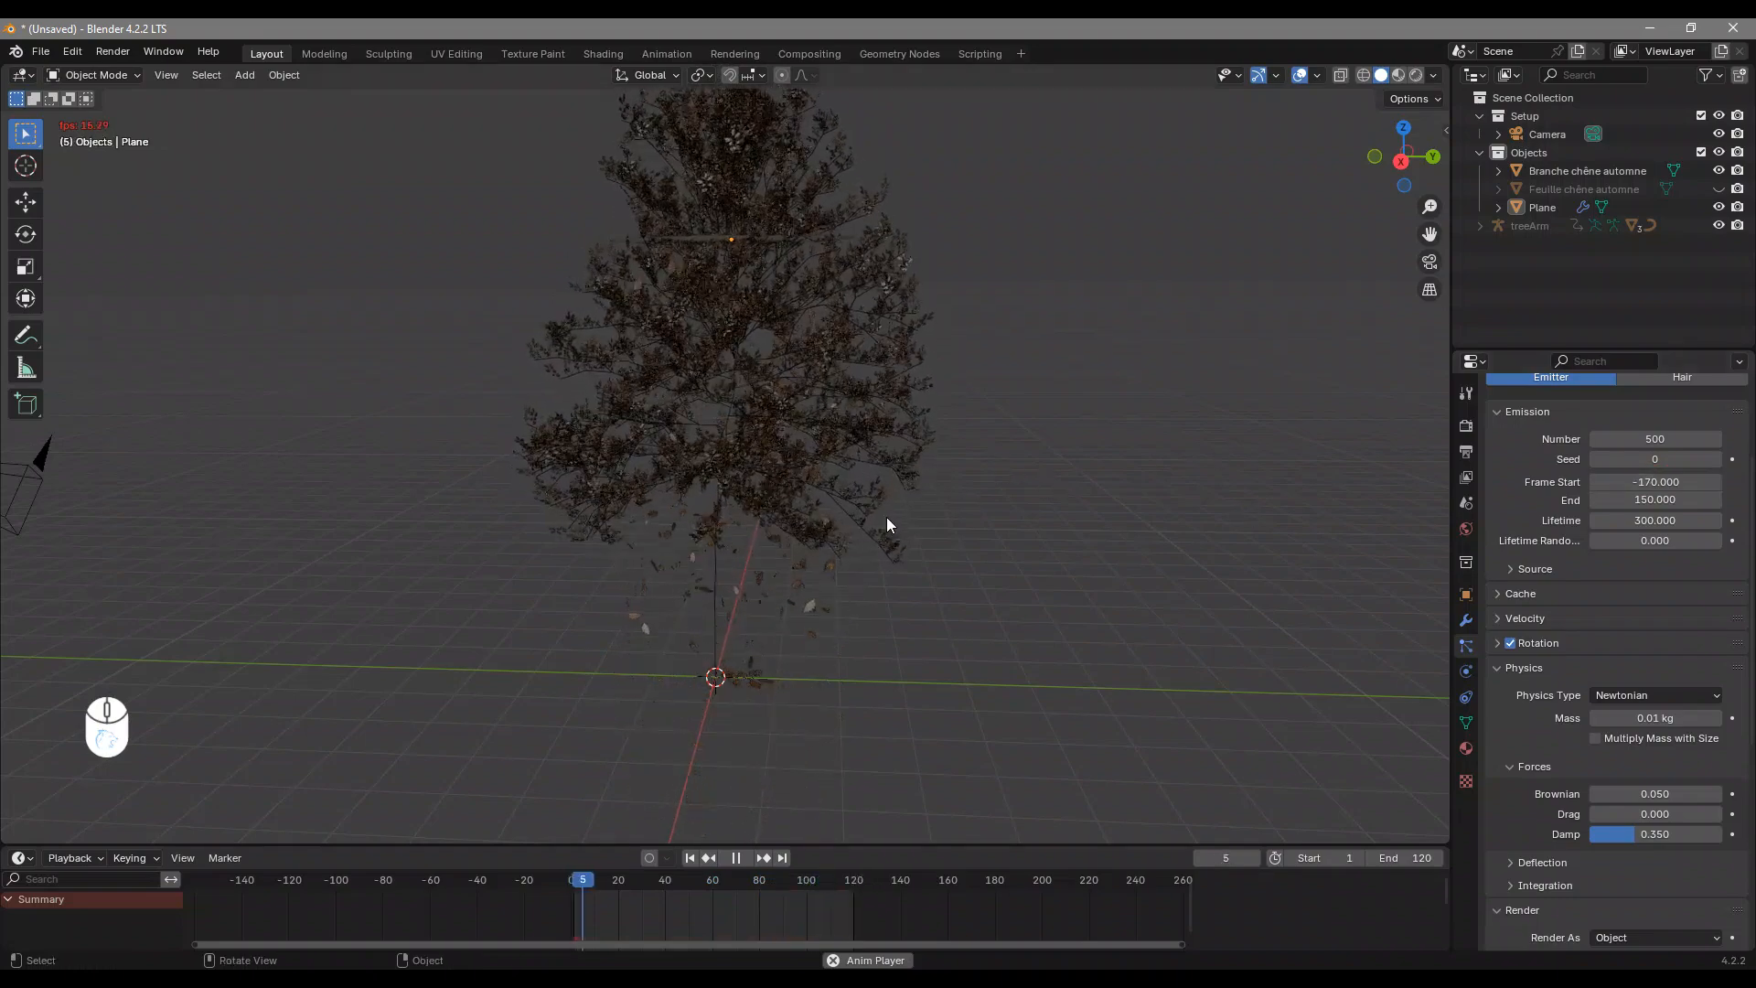
middle_drag(886, 518, 1092, 469)
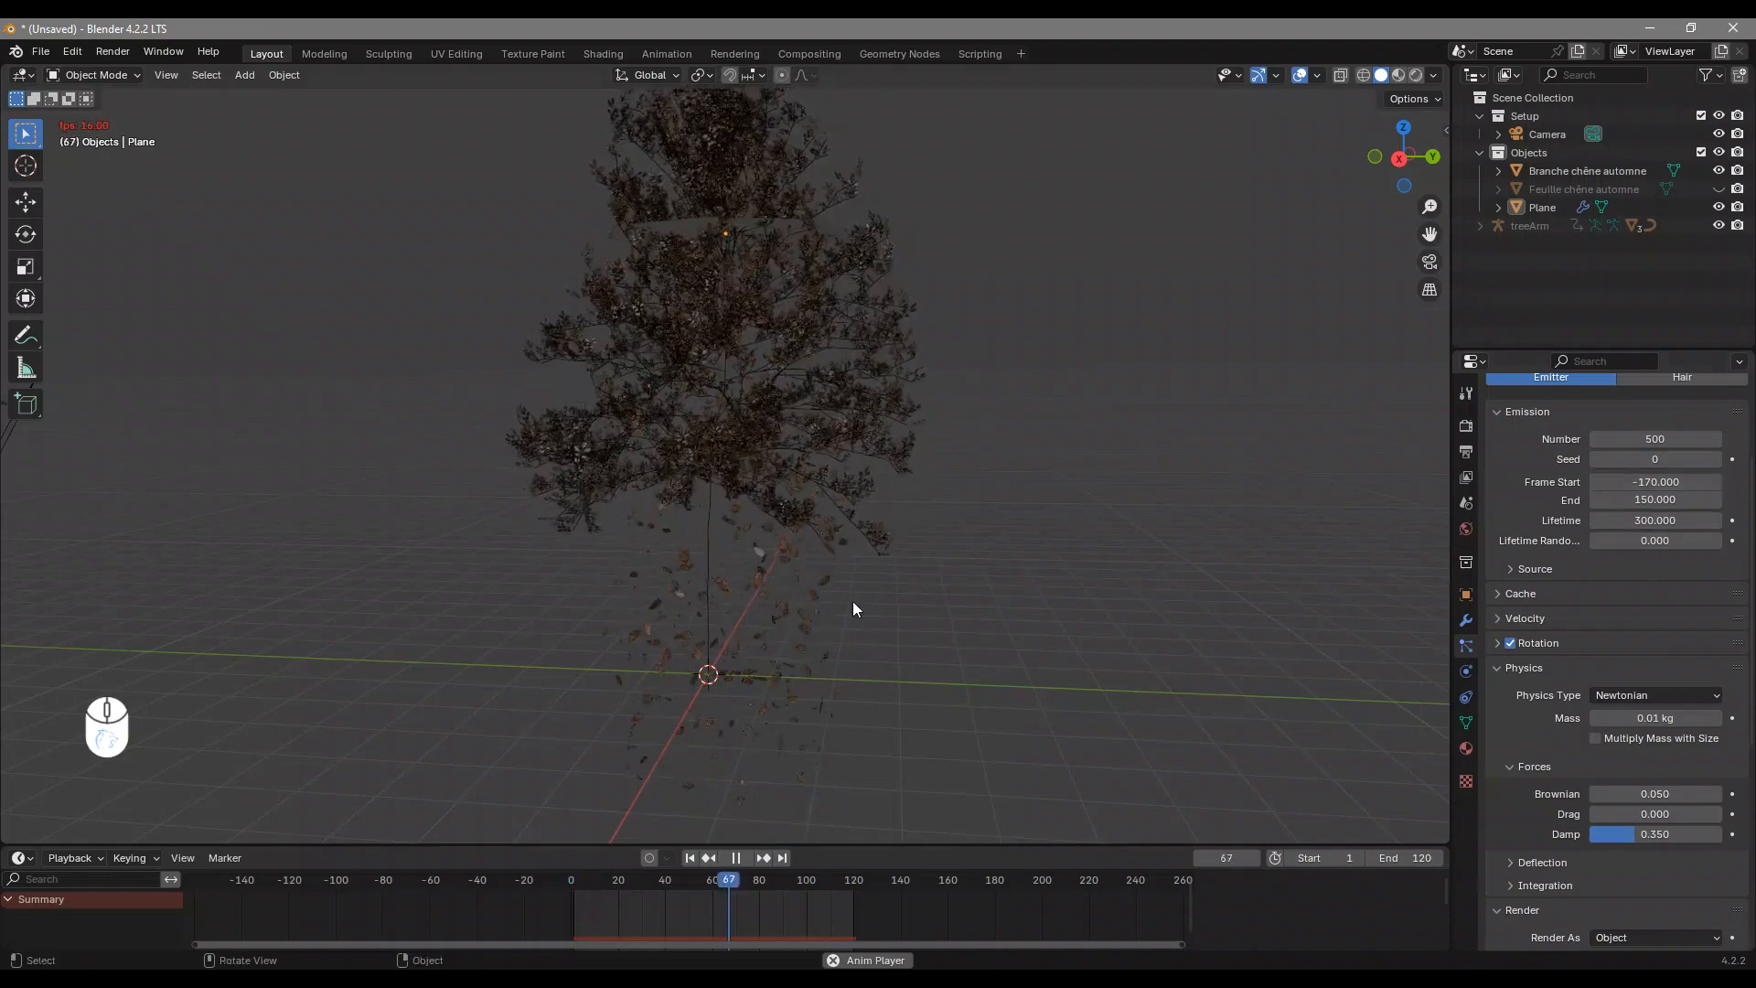
middle_drag(953, 552, 957, 567)
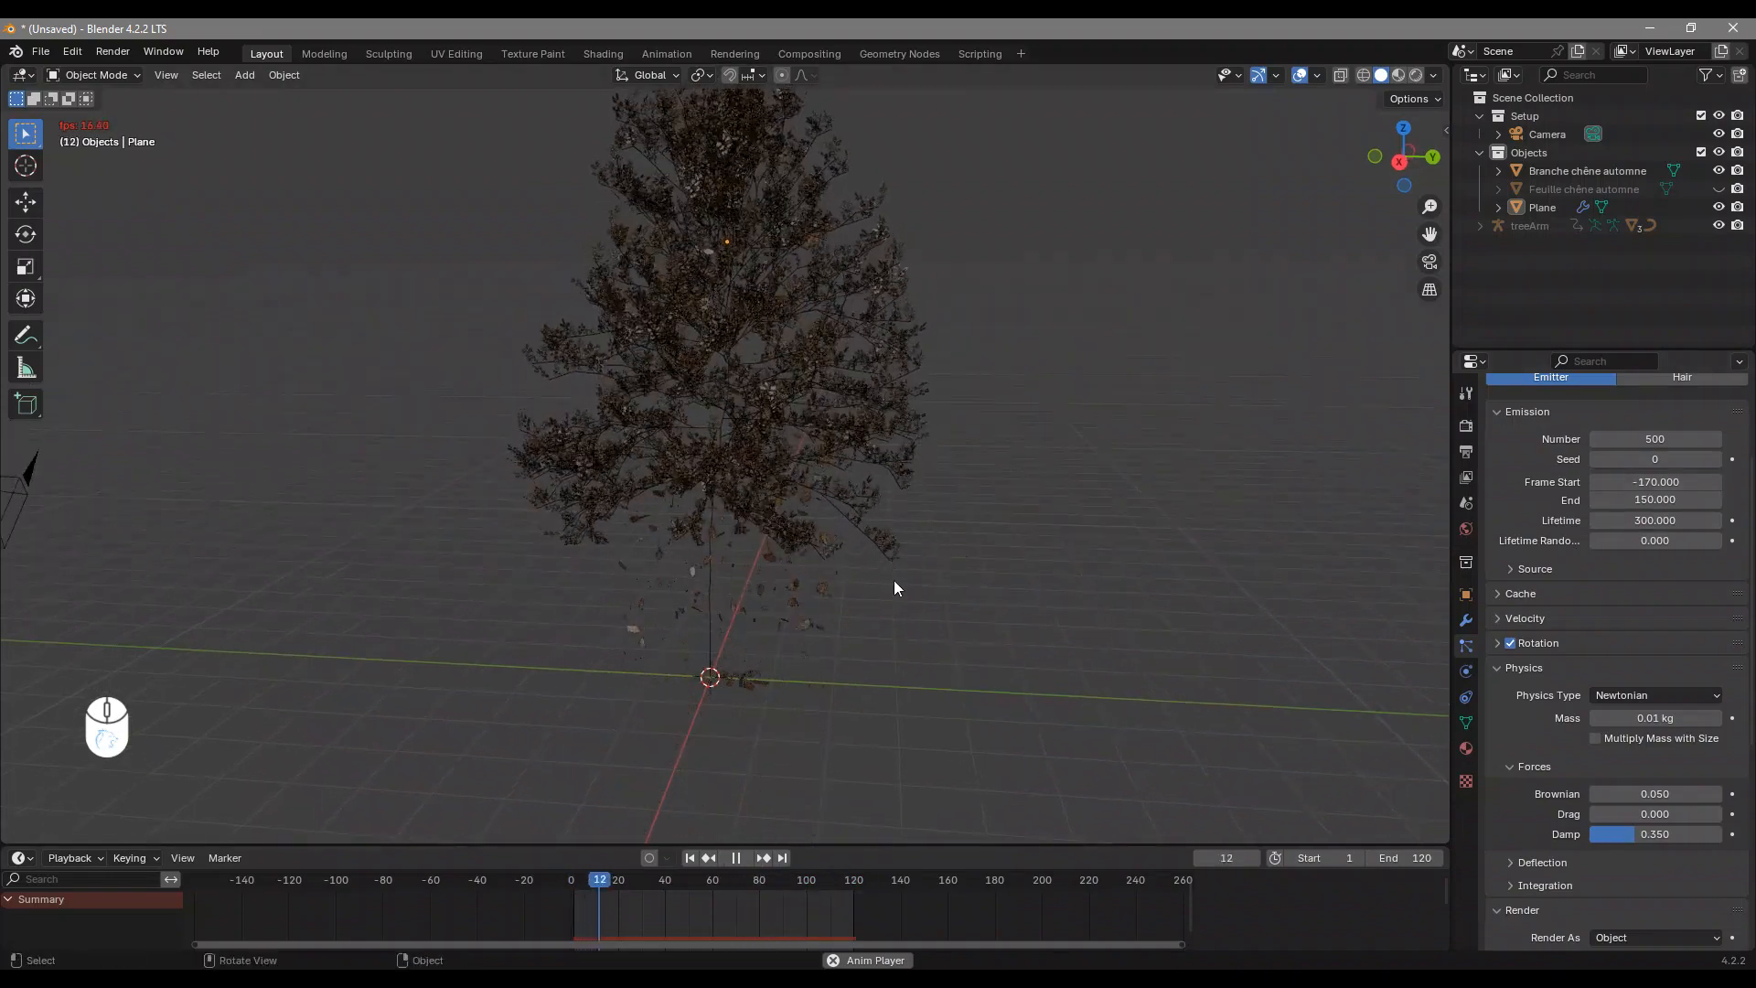
Add a Single Arrow empty at the base of the tree
key(shift+a)
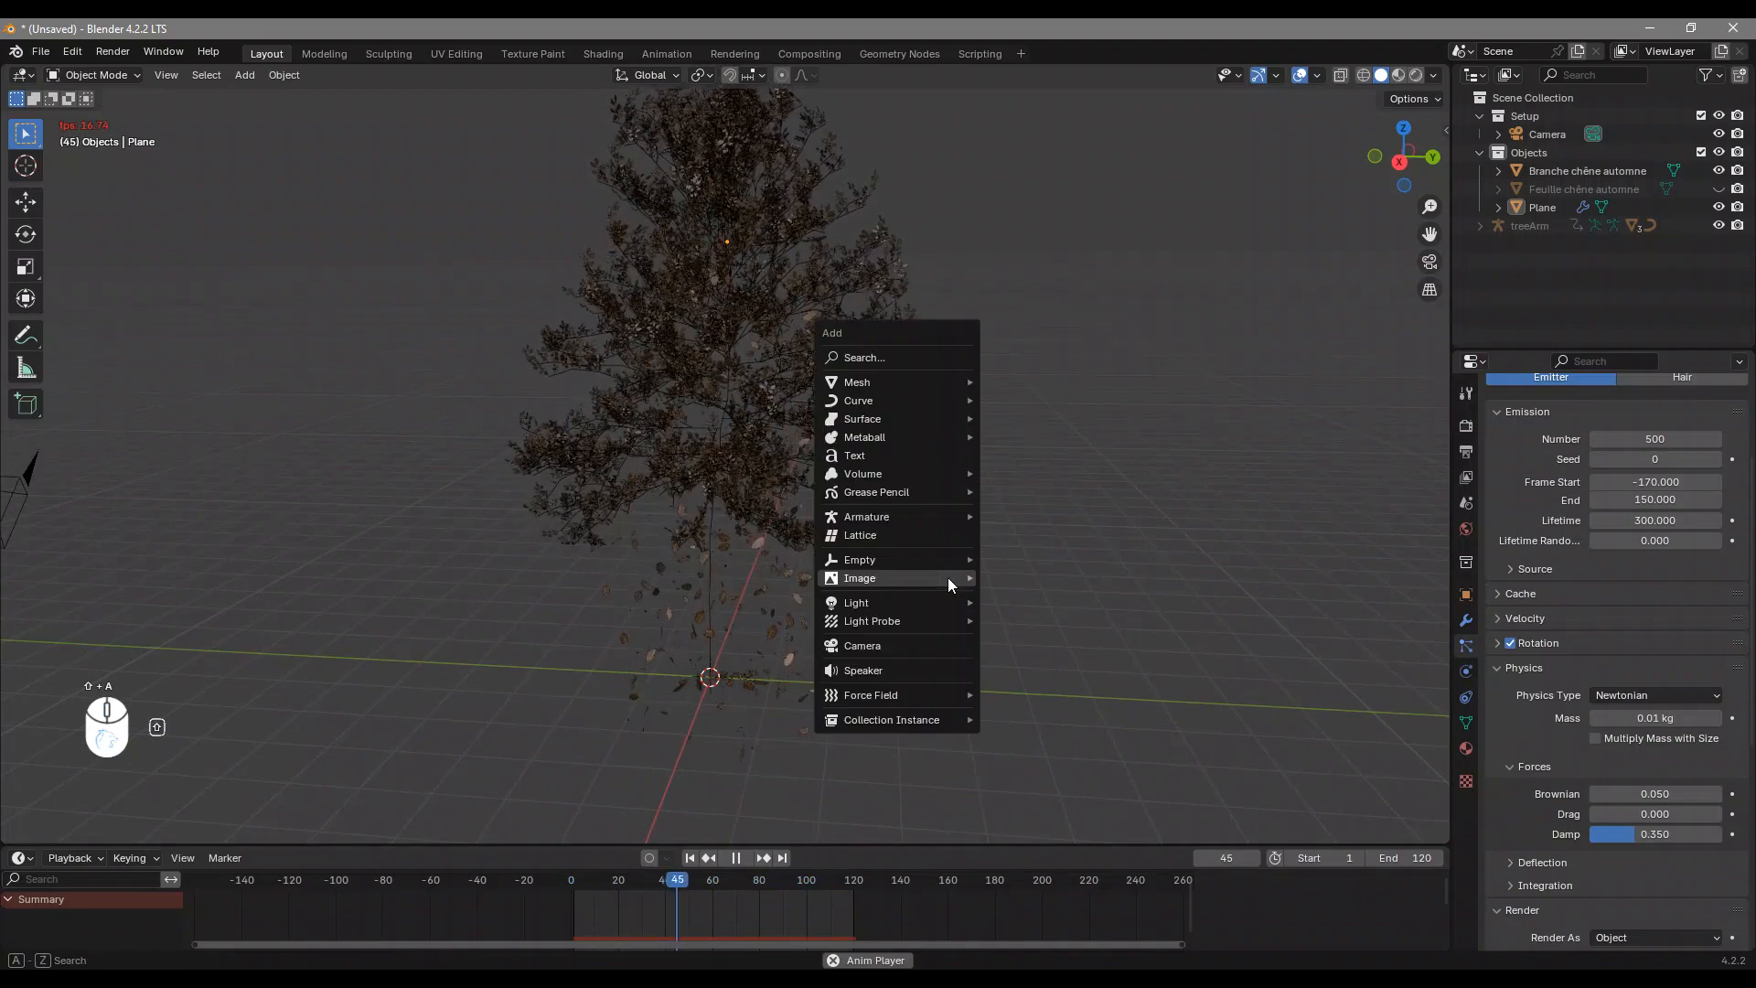
mouse_move(947, 578)
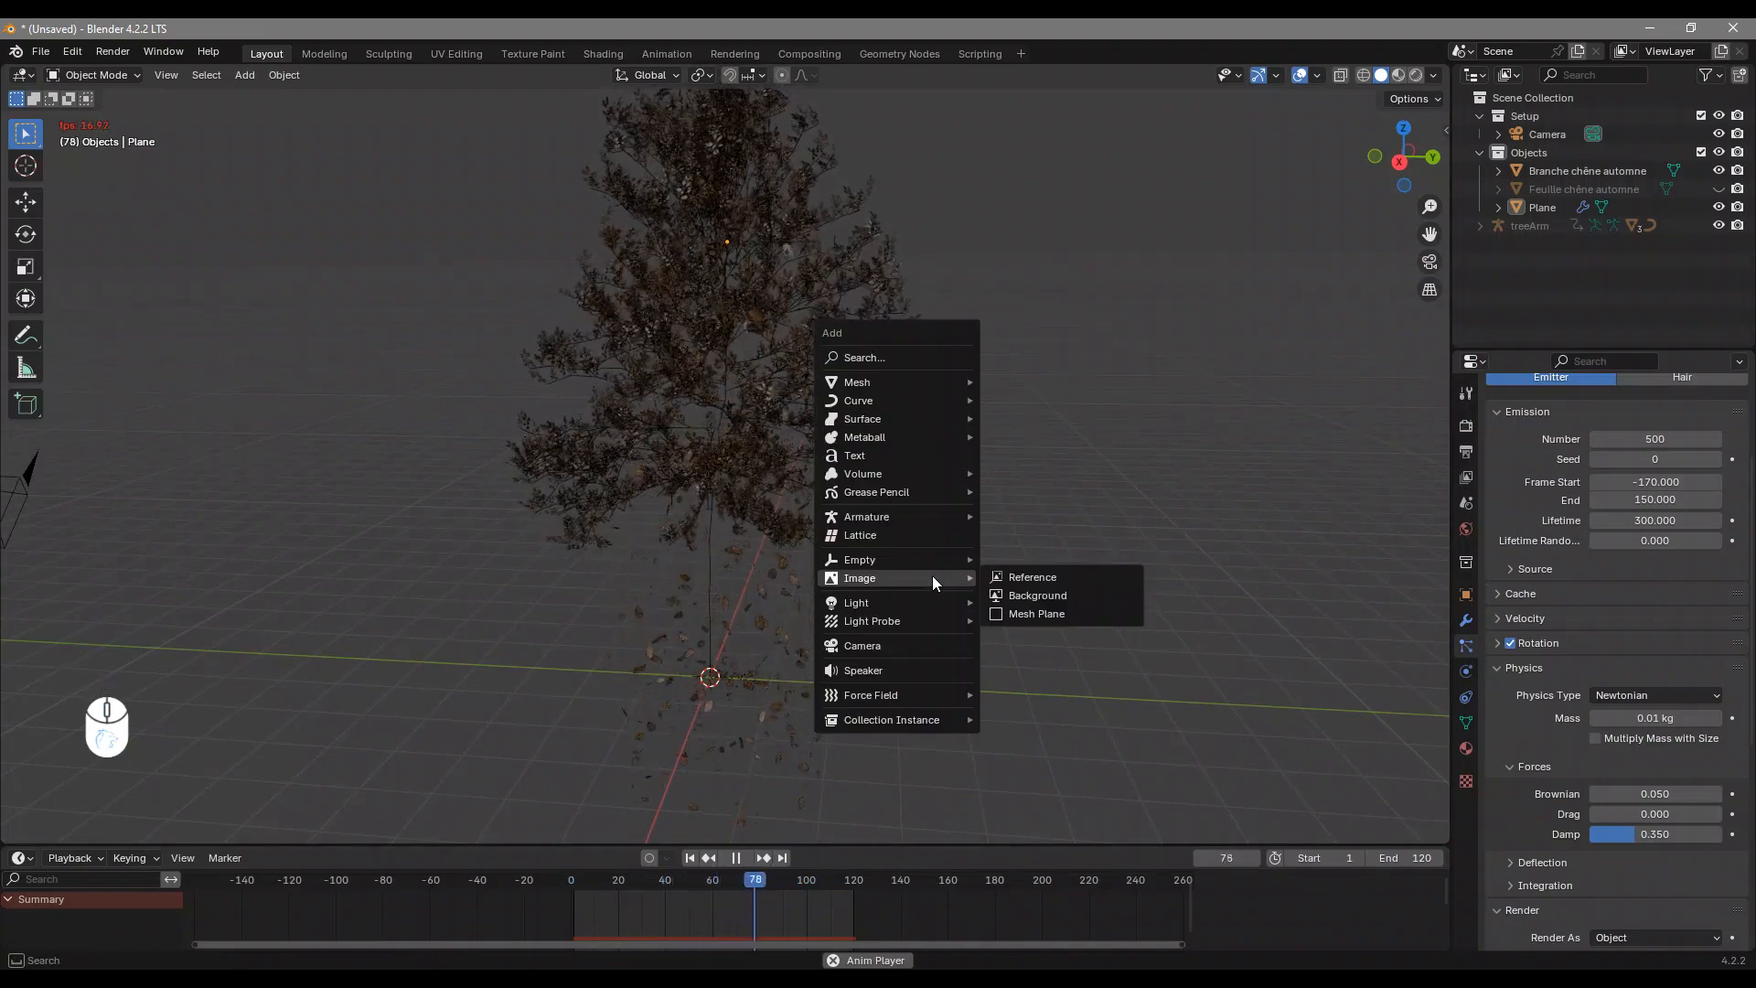
mouse_move(925, 523)
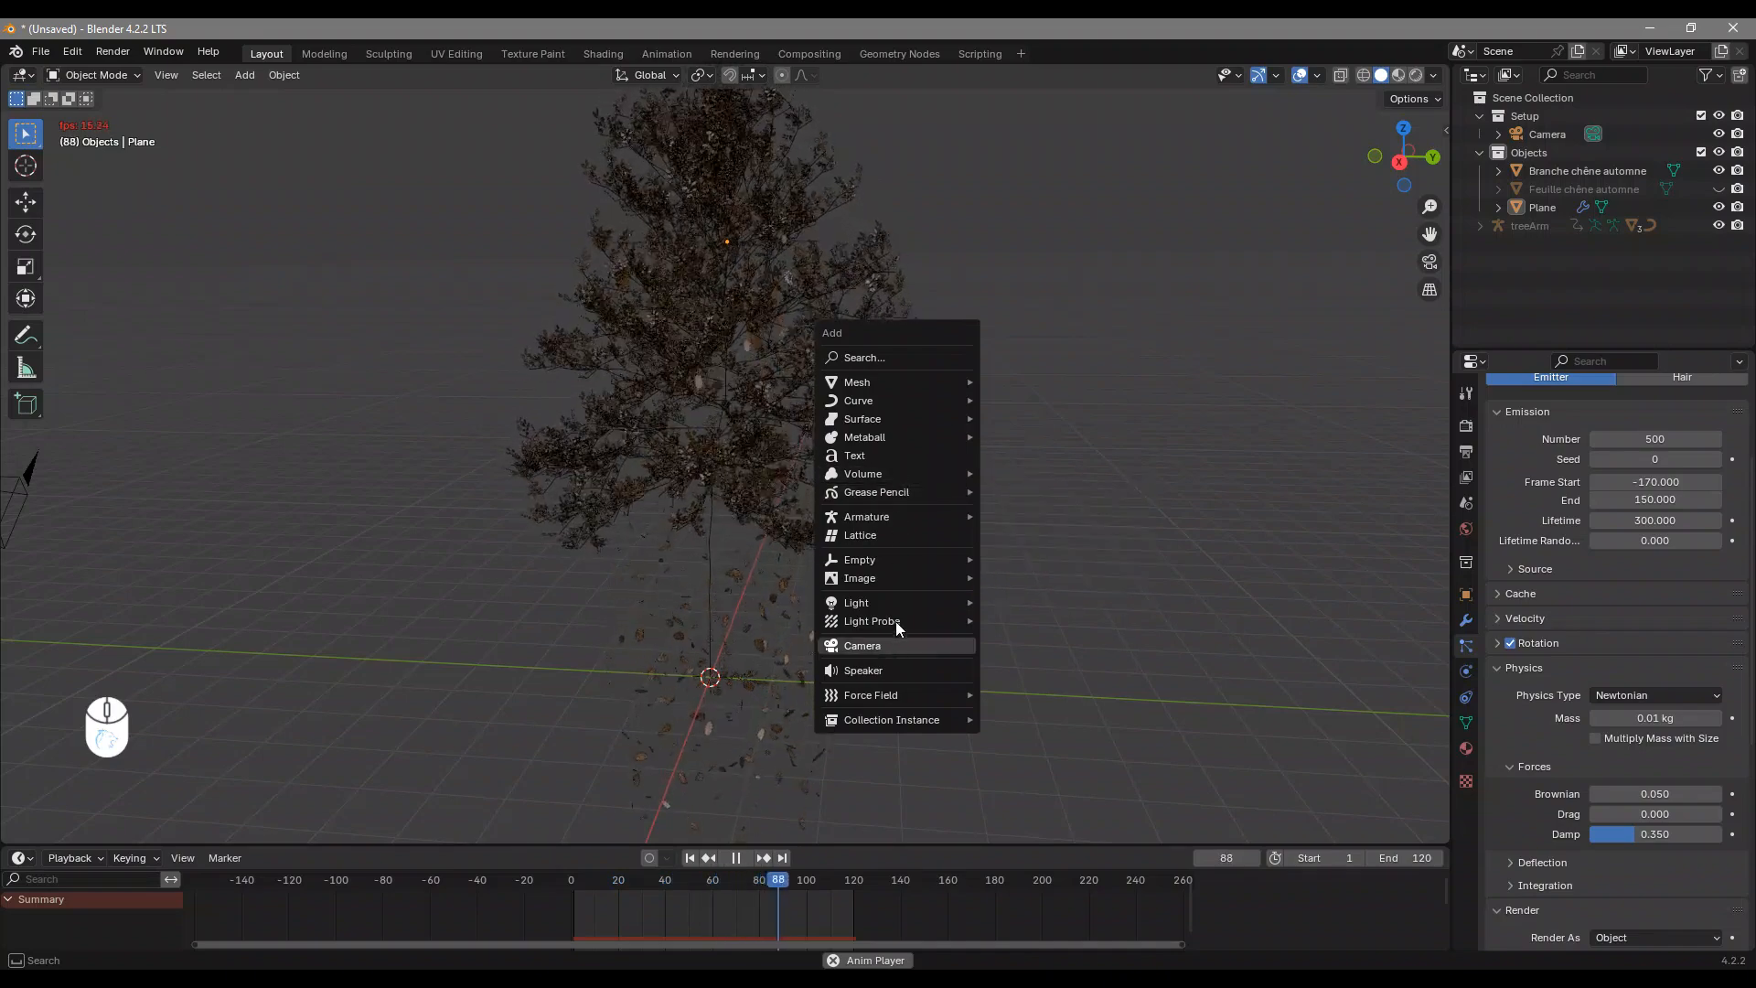
mouse_move(893, 555)
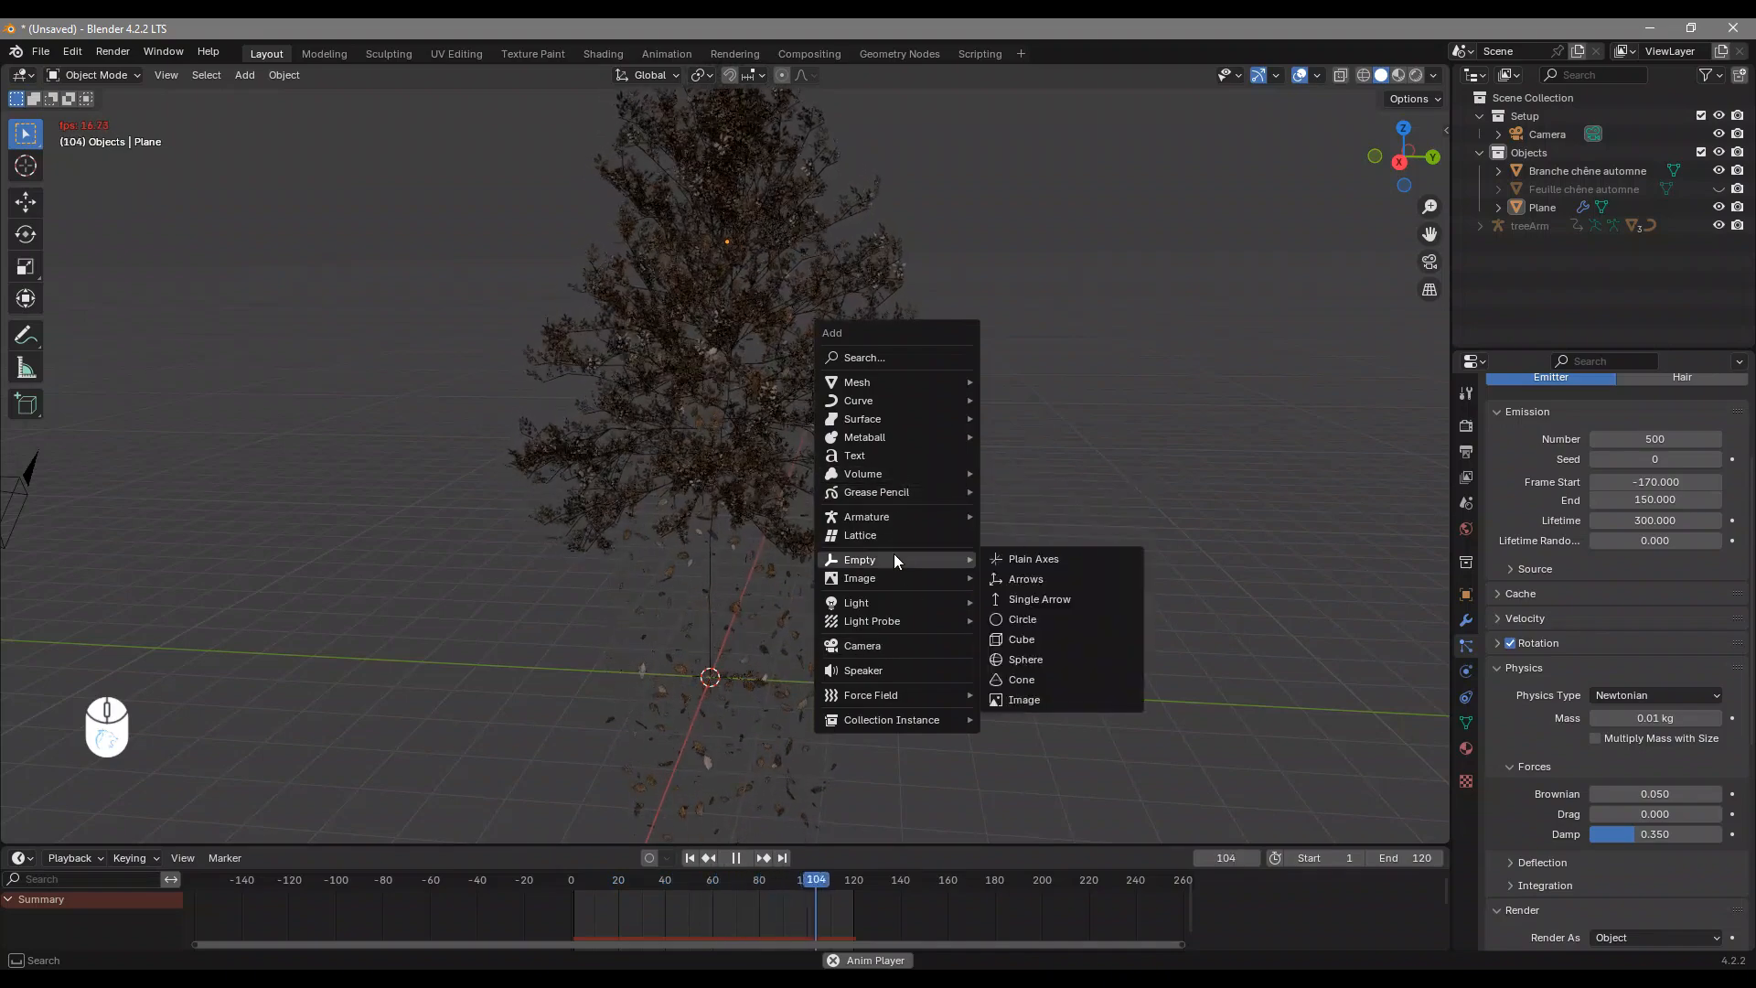
click(1056, 599)
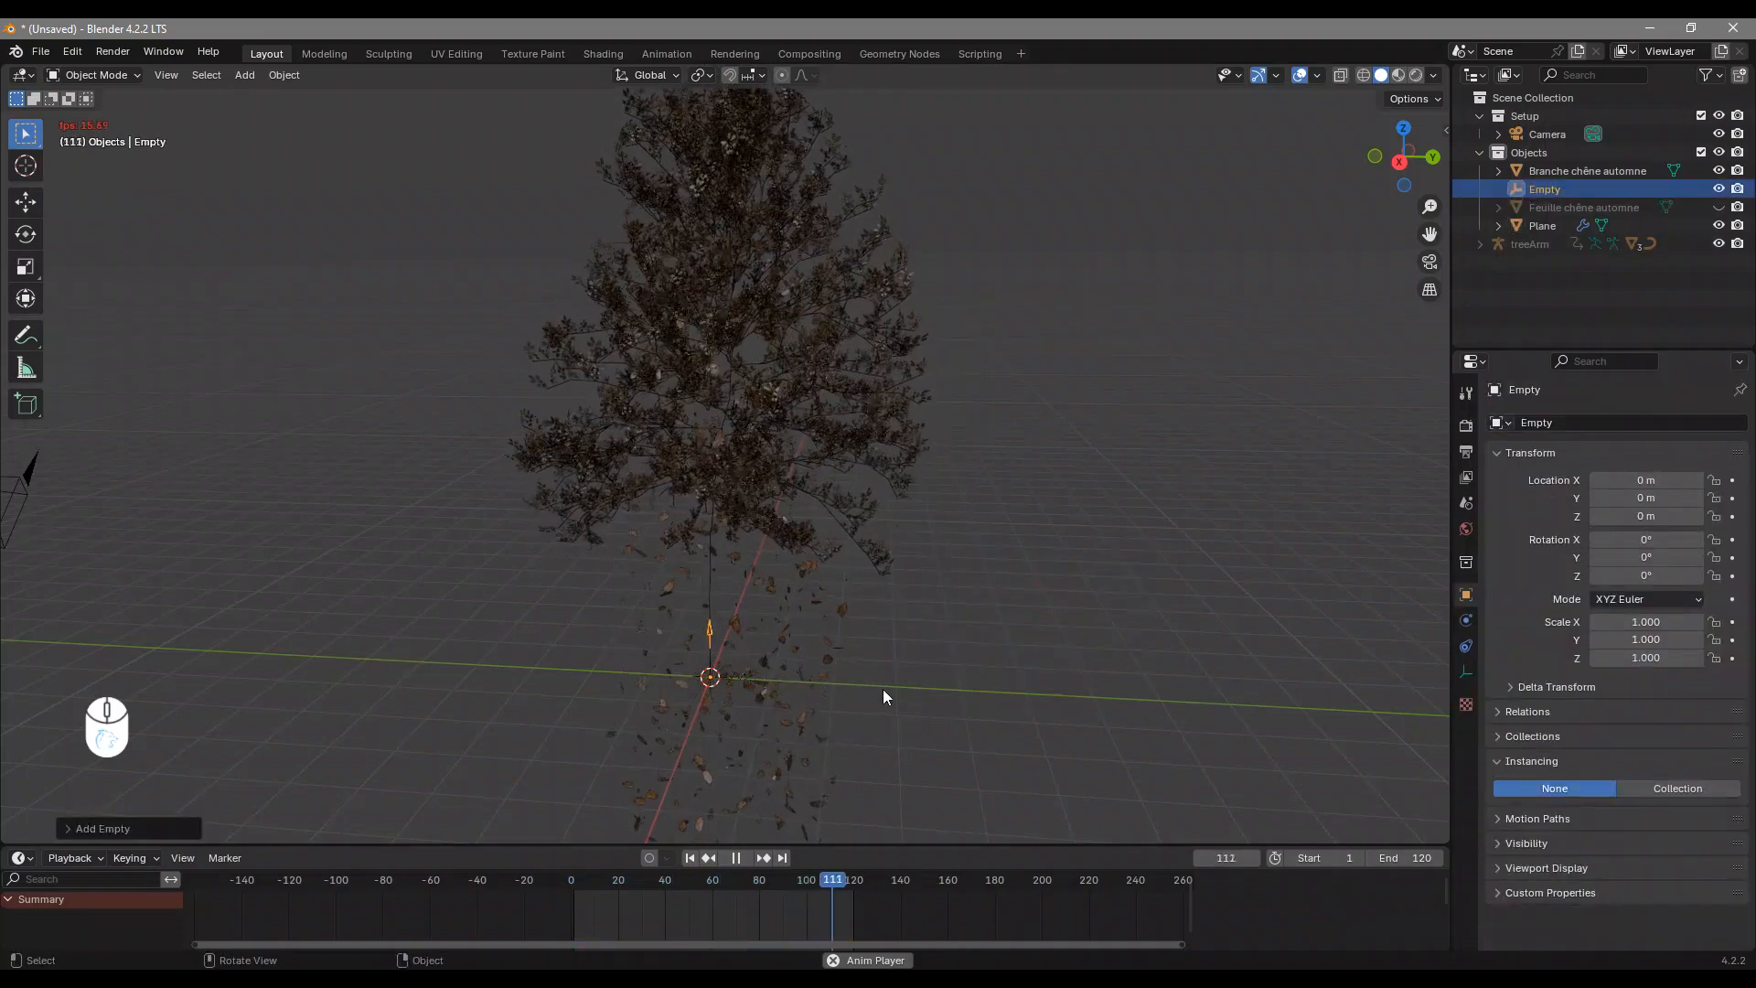
Move the empty beside the tree to about Y -6.4 m, Z 4.2 m, and rotate it about -89° in X toward the foliage
key(g)
click(730, 427)
middle_drag(730, 427, 875, 369)
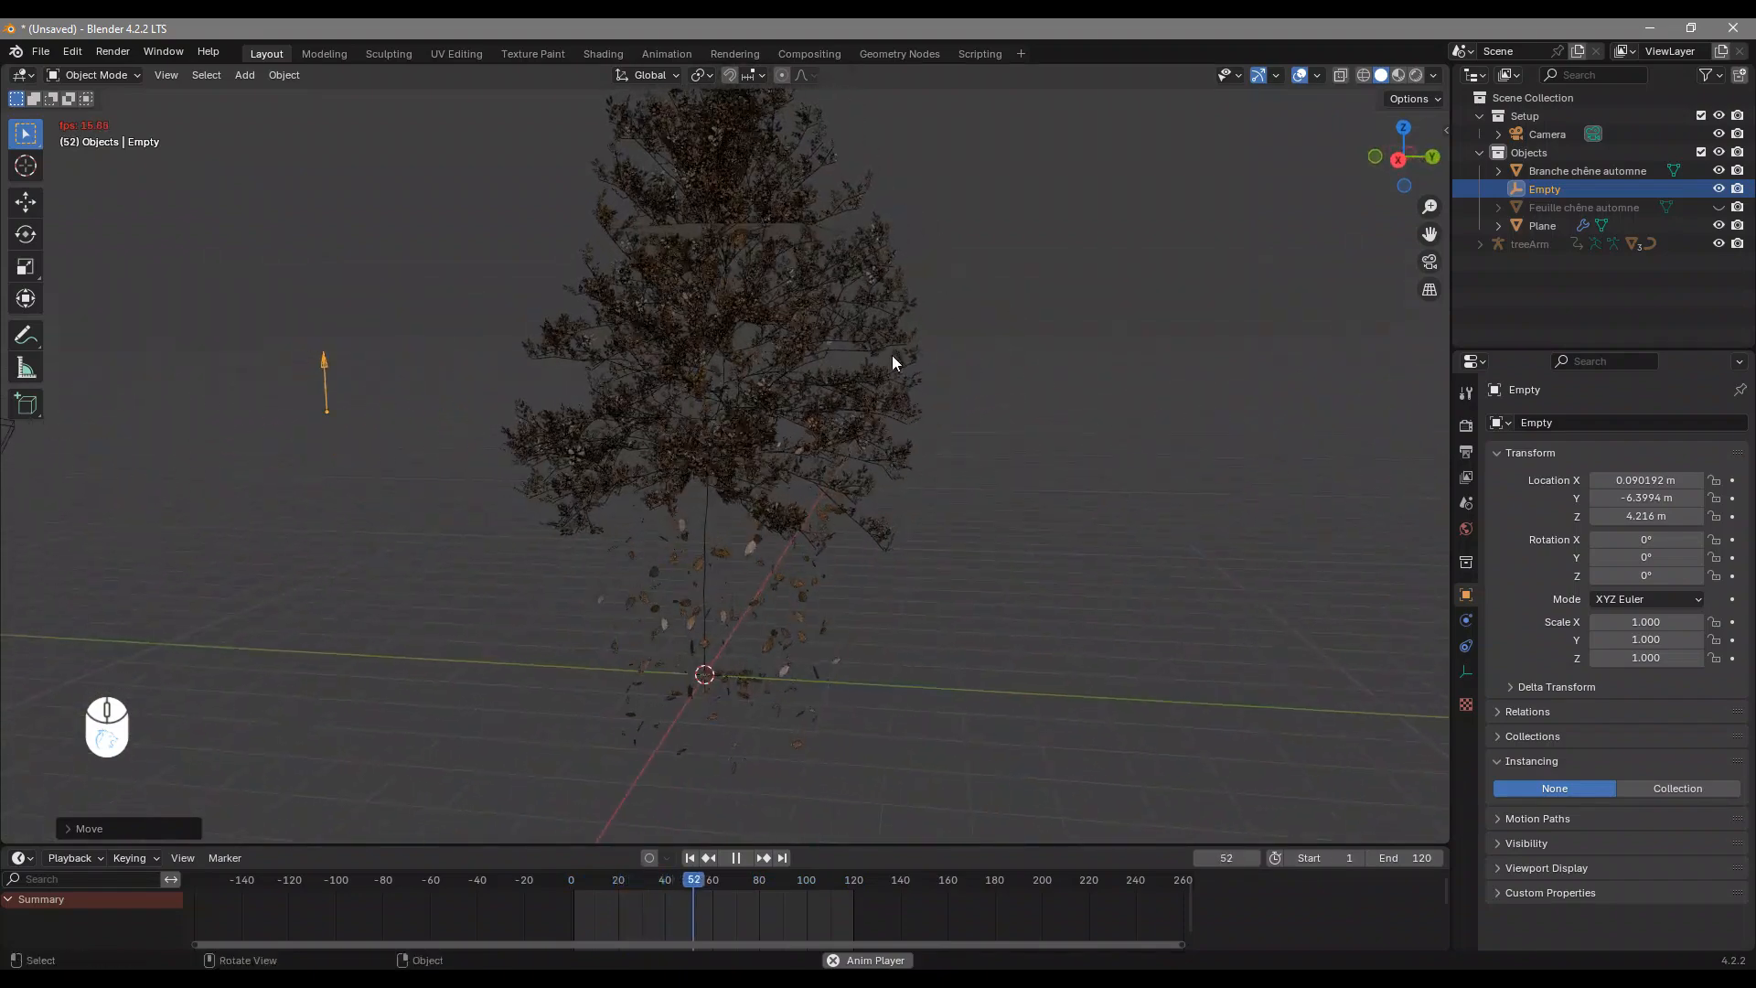
key(r)
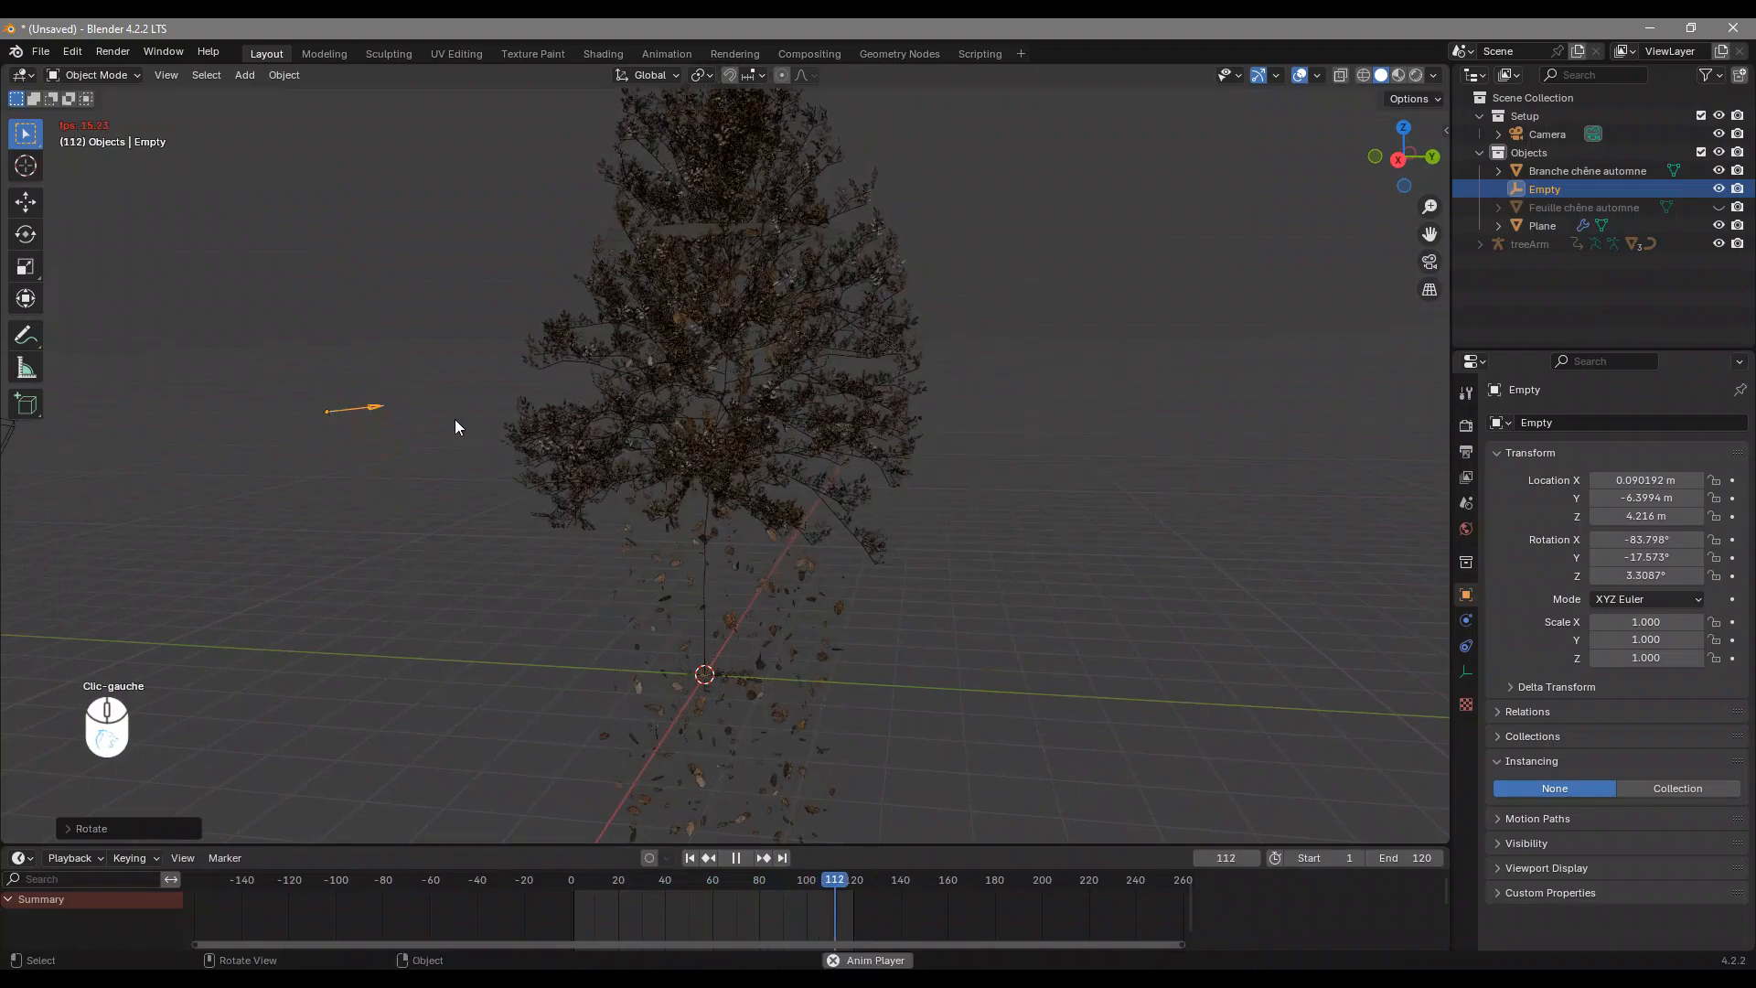
click(583, 468)
mouse_move(584, 468)
middle_down()
mouse_move(662, 540)
mouse_move(592, 496)
middle_up()
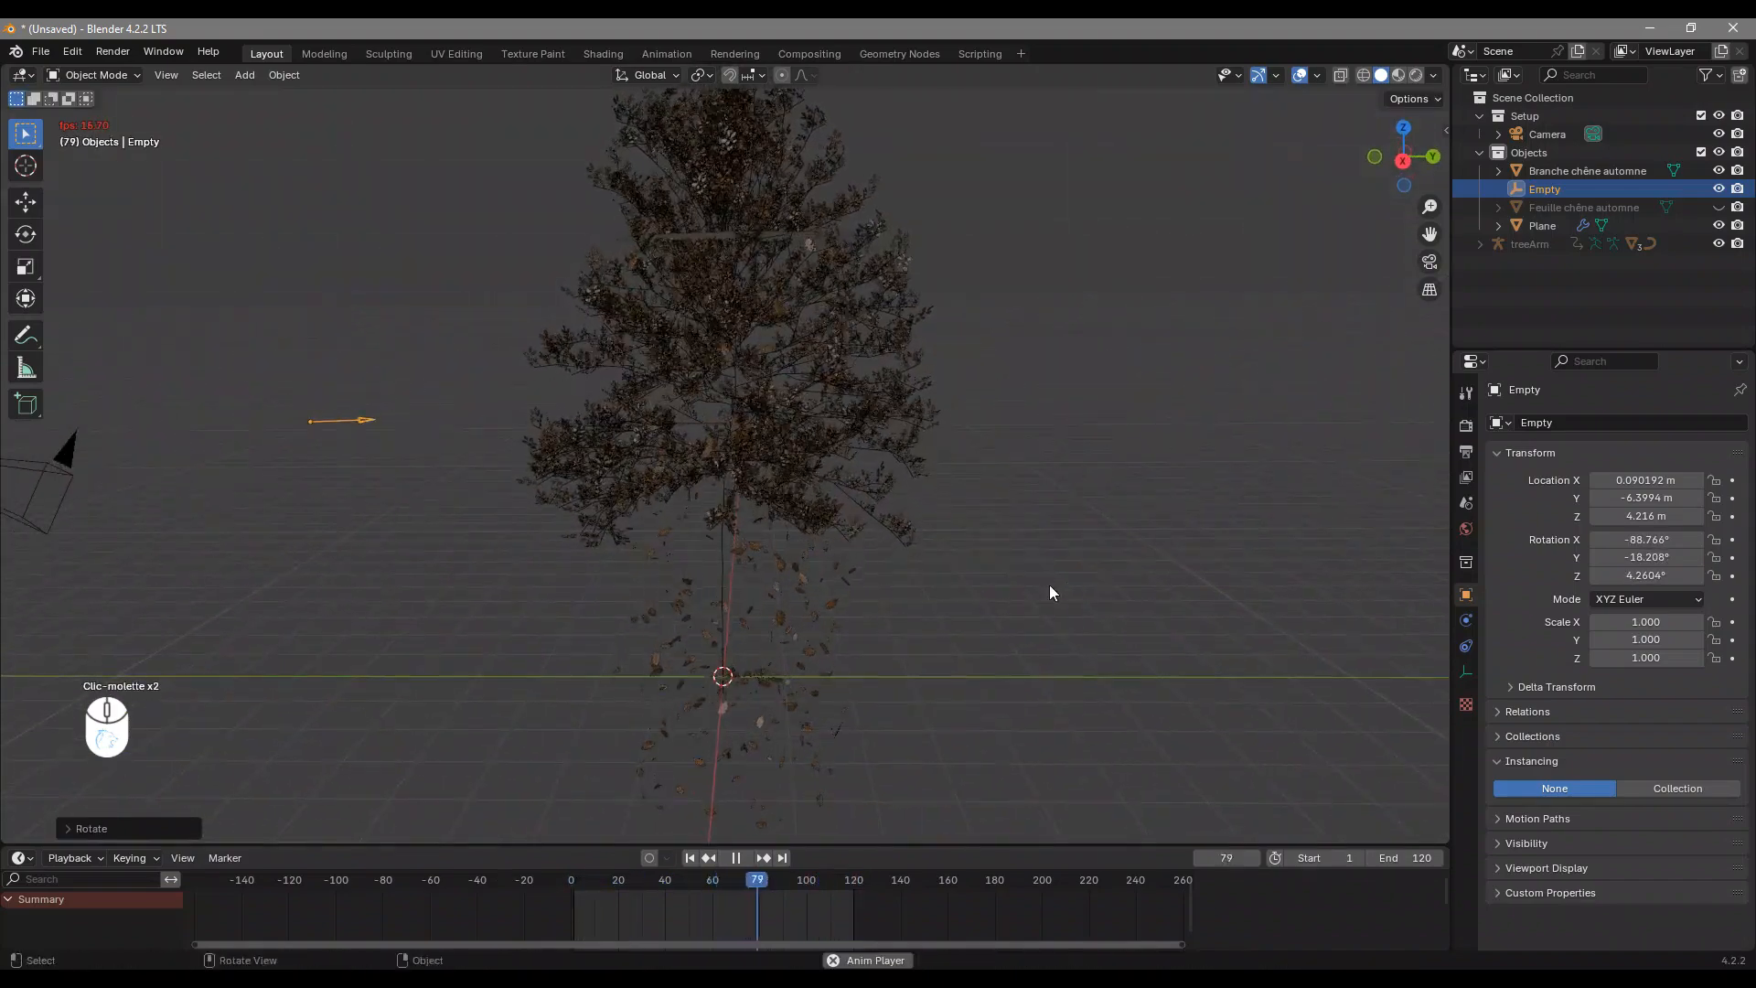
Give the empty a Wind force field with strength 0.05 and noise amount 0.3
click(1465, 621)
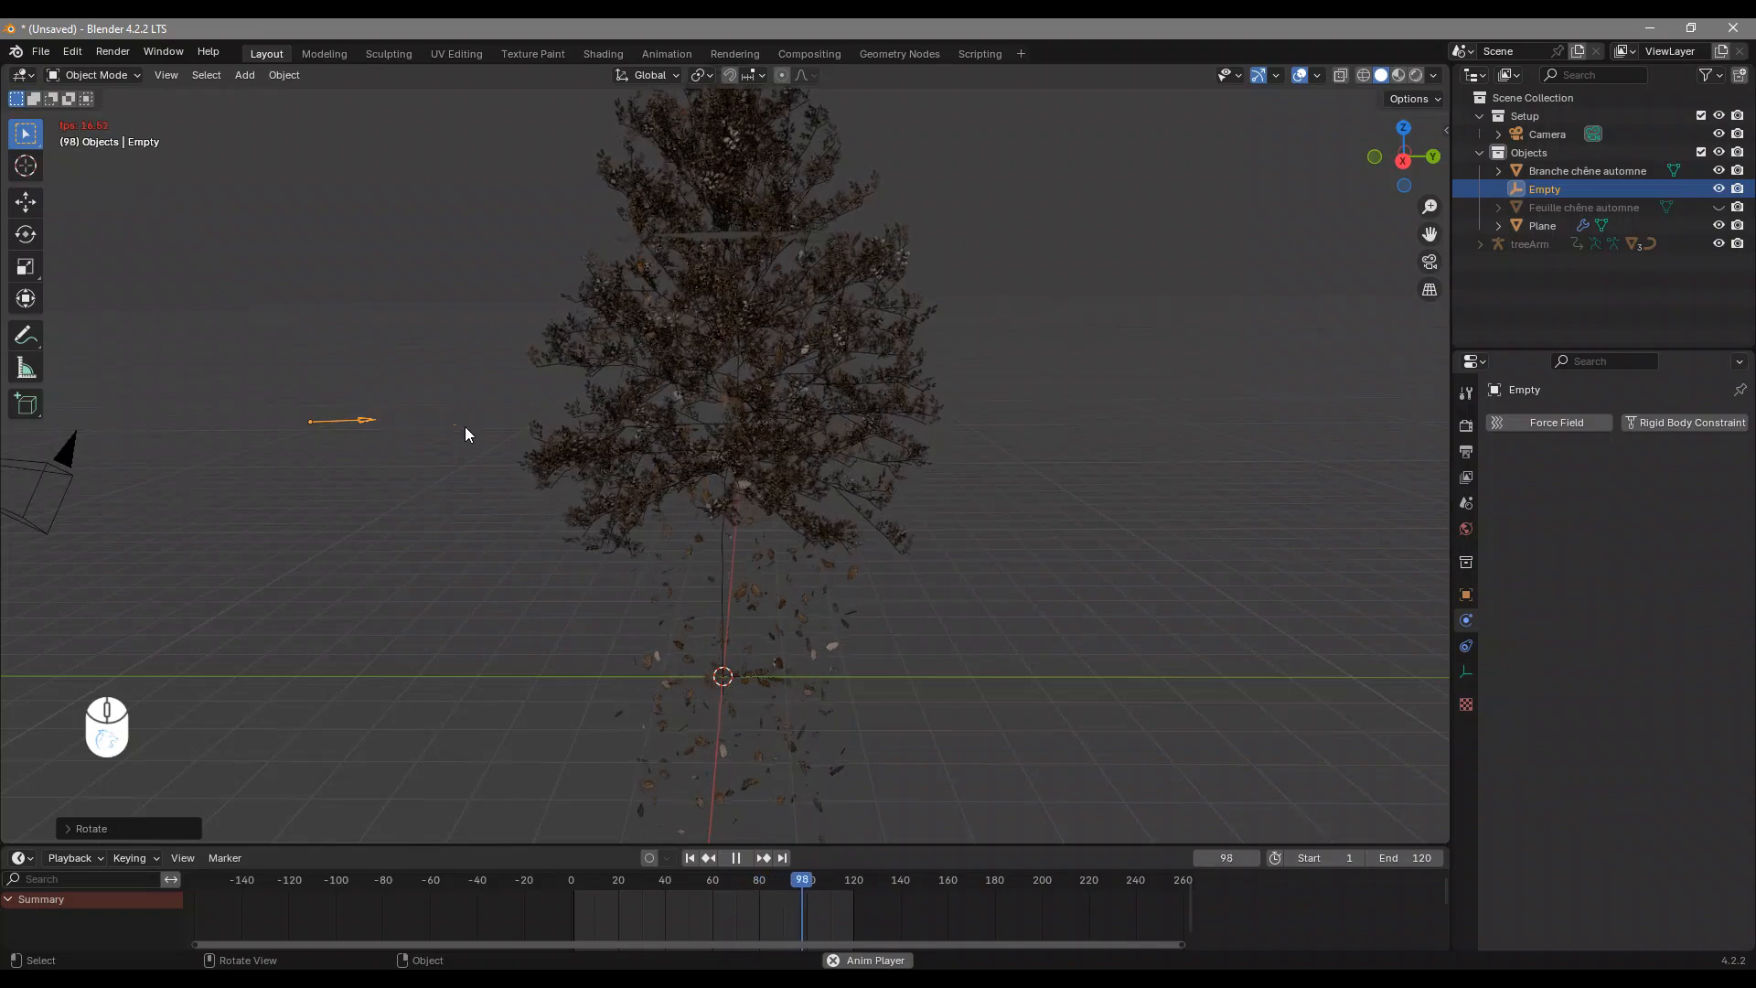
click(1552, 423)
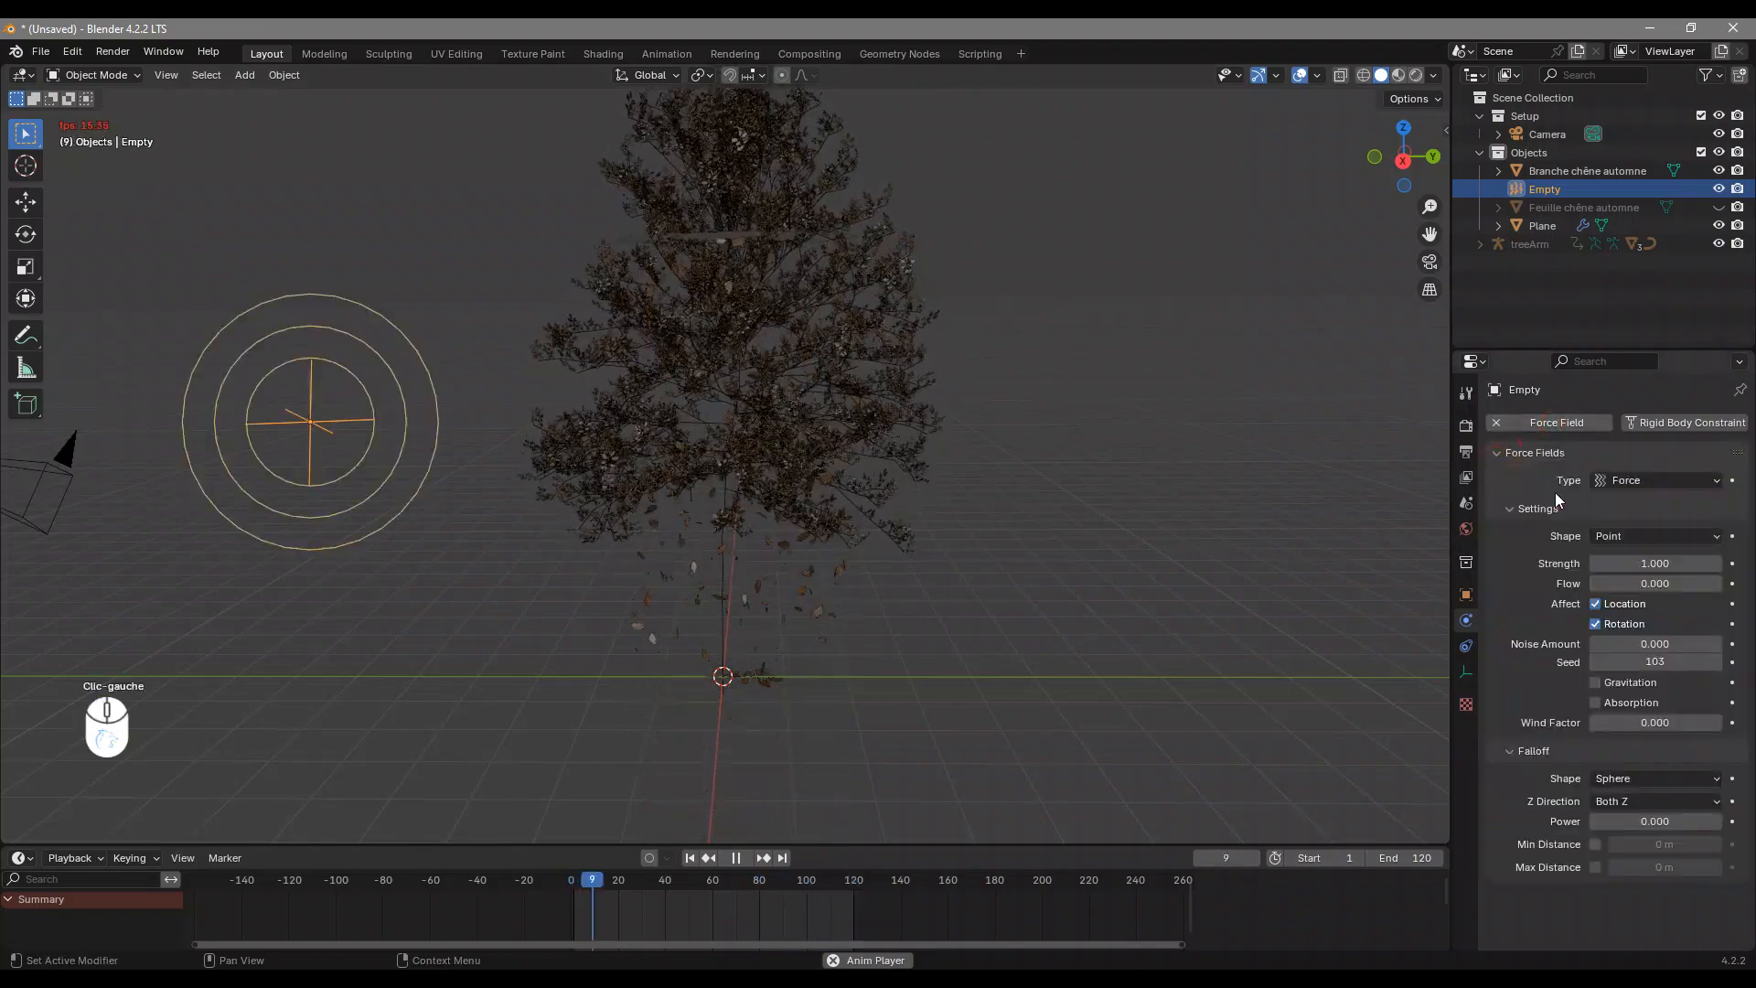
click(1628, 479)
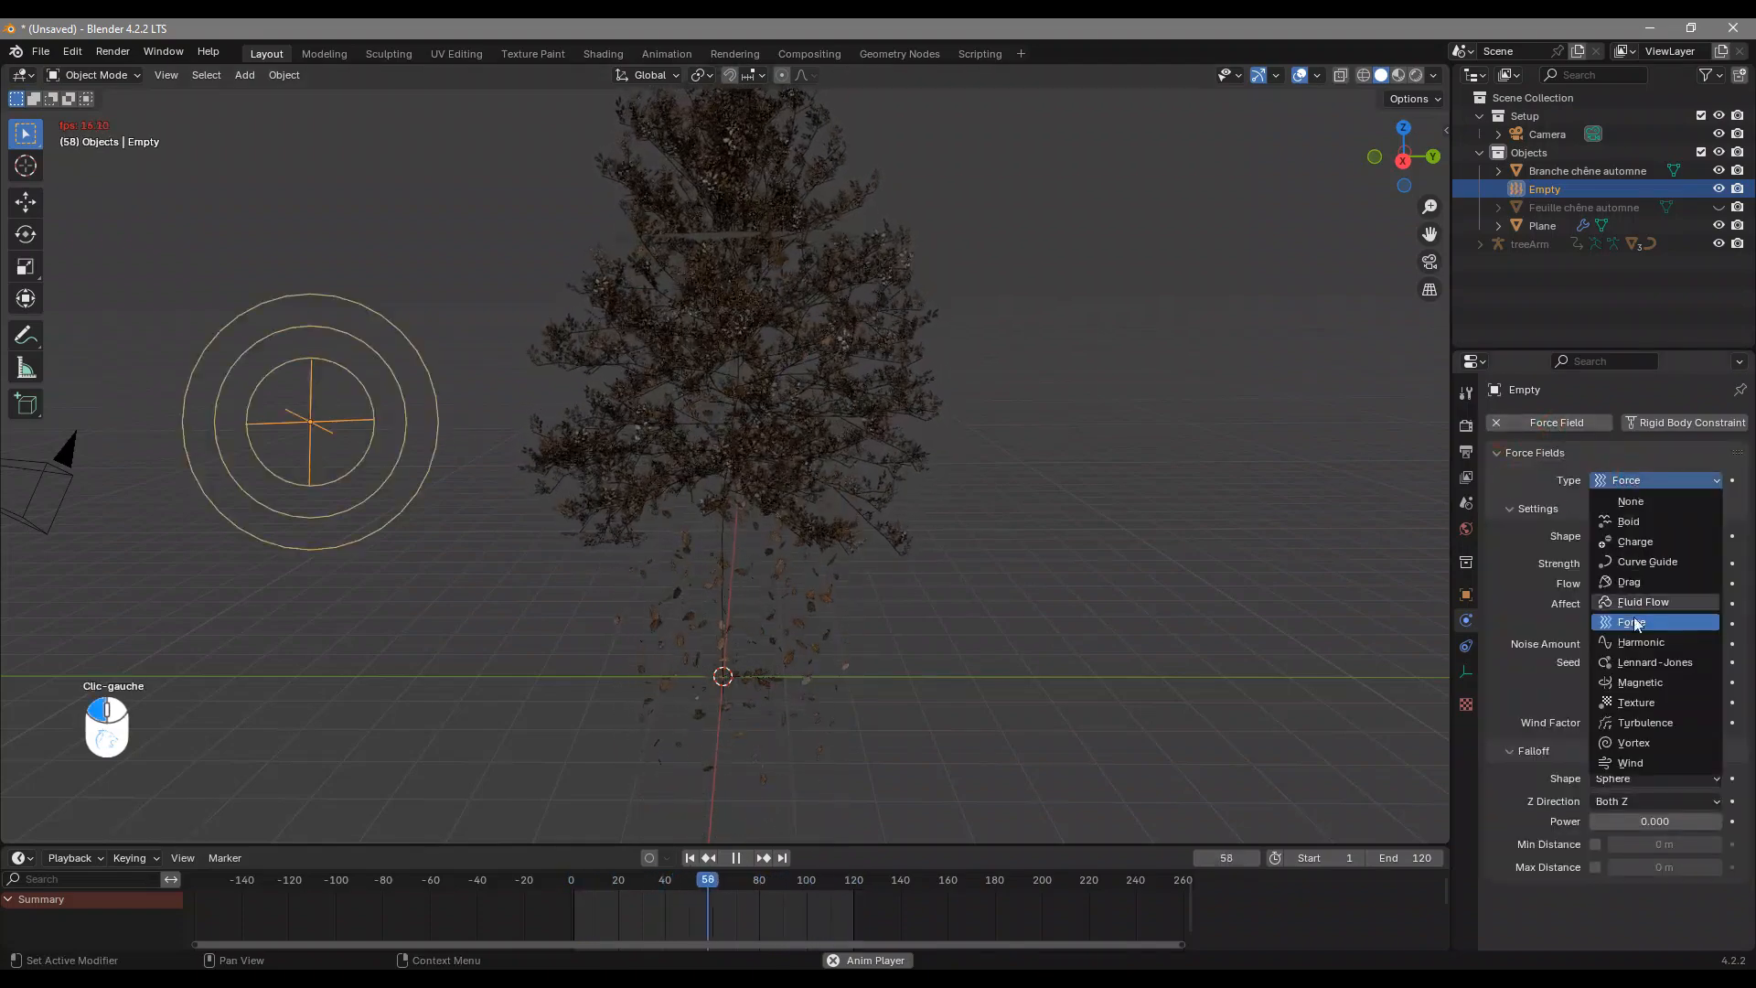
click(1630, 762)
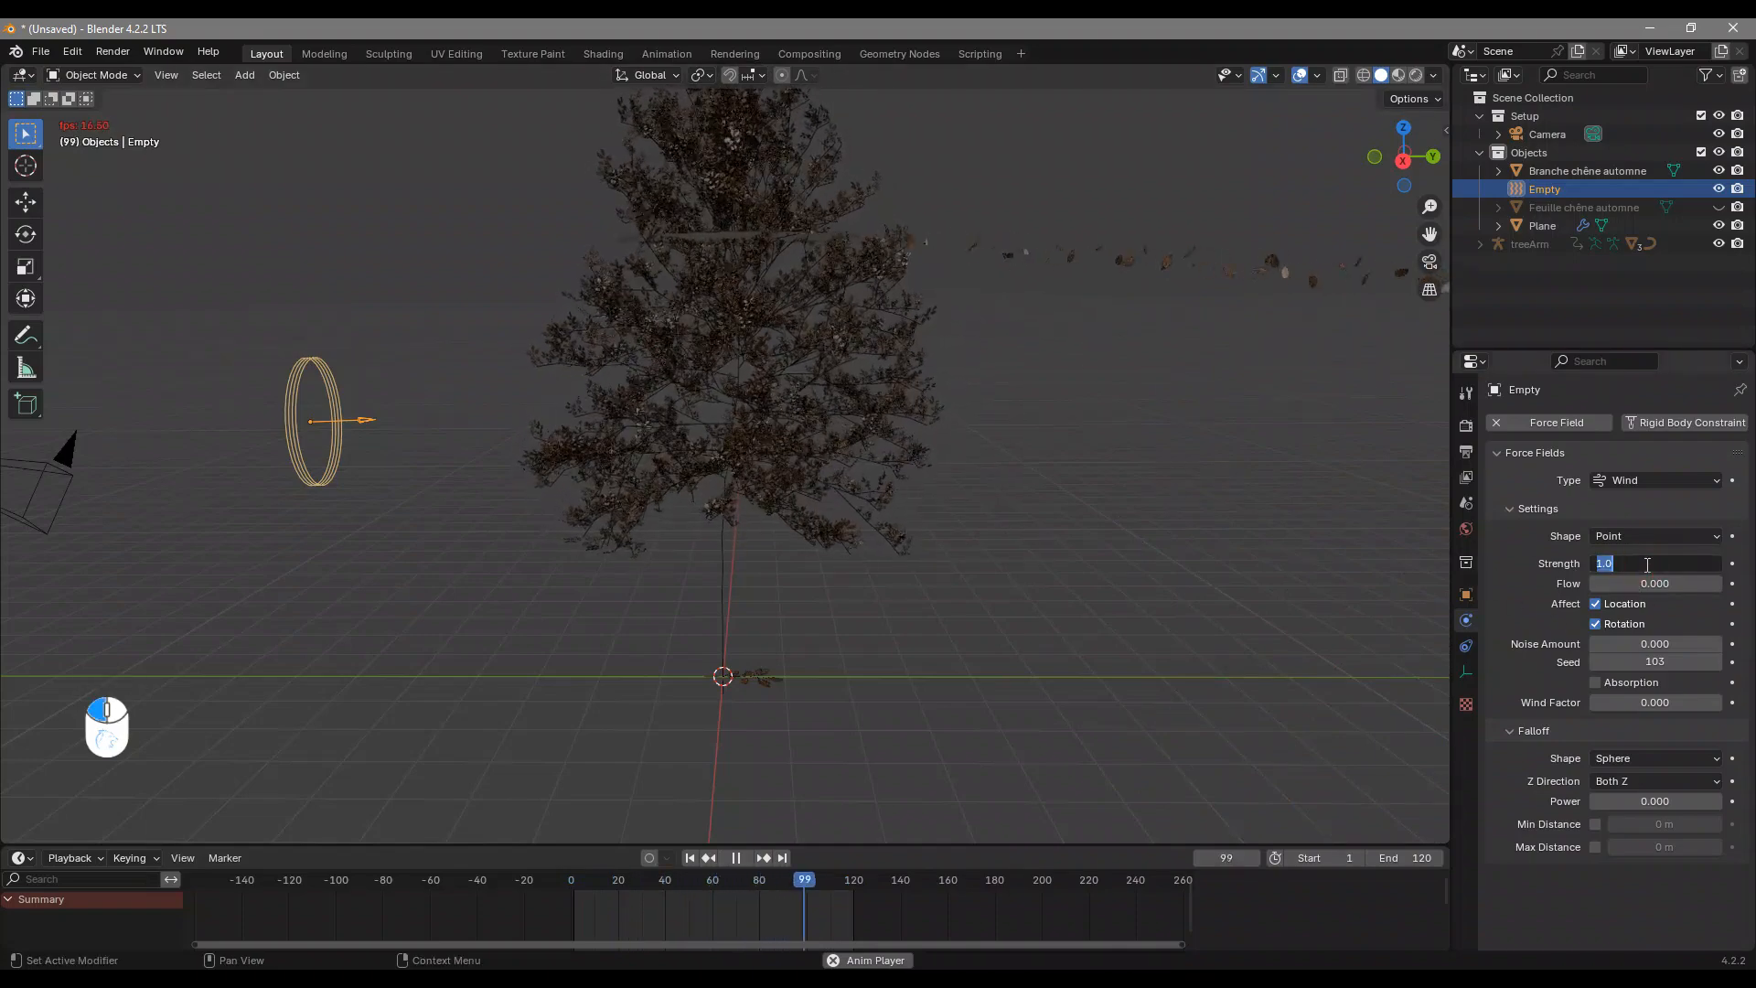
key(Return)
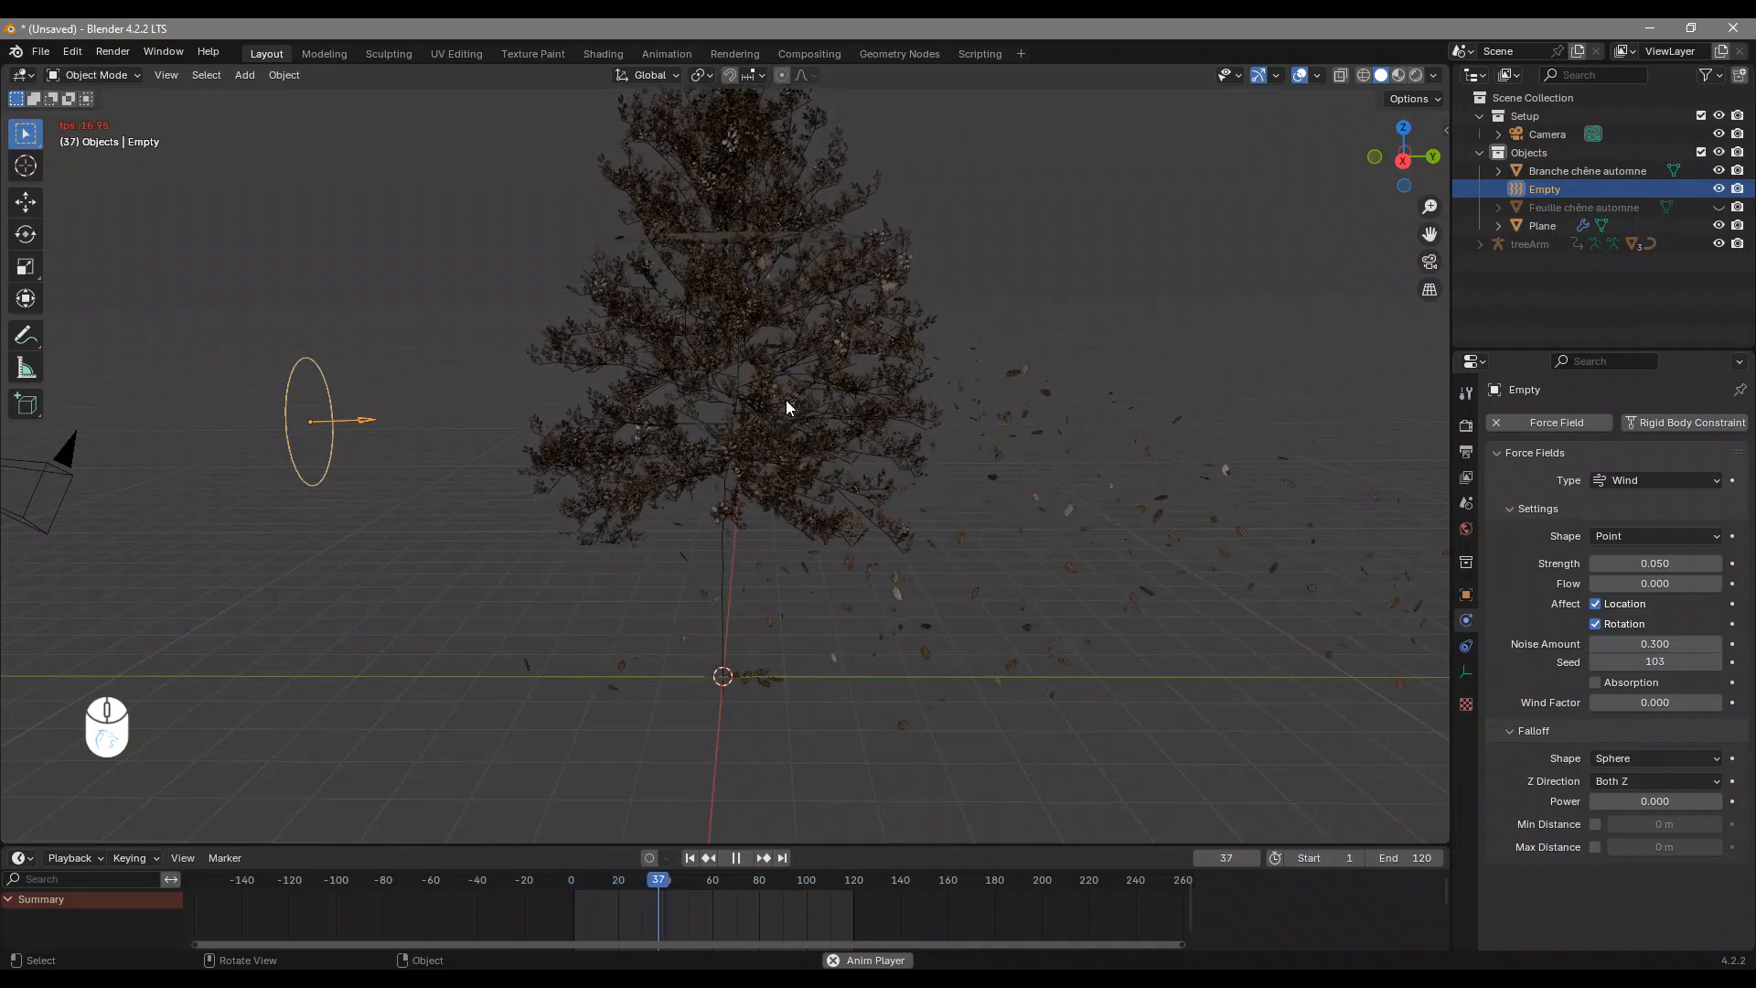
Select the emitter plane inside the foliage and turn off Show Emitter in its particle system's Render settings
middle_drag(1027, 463, 922, 382)
click(756, 295)
middle_drag(1222, 485, 1152, 437)
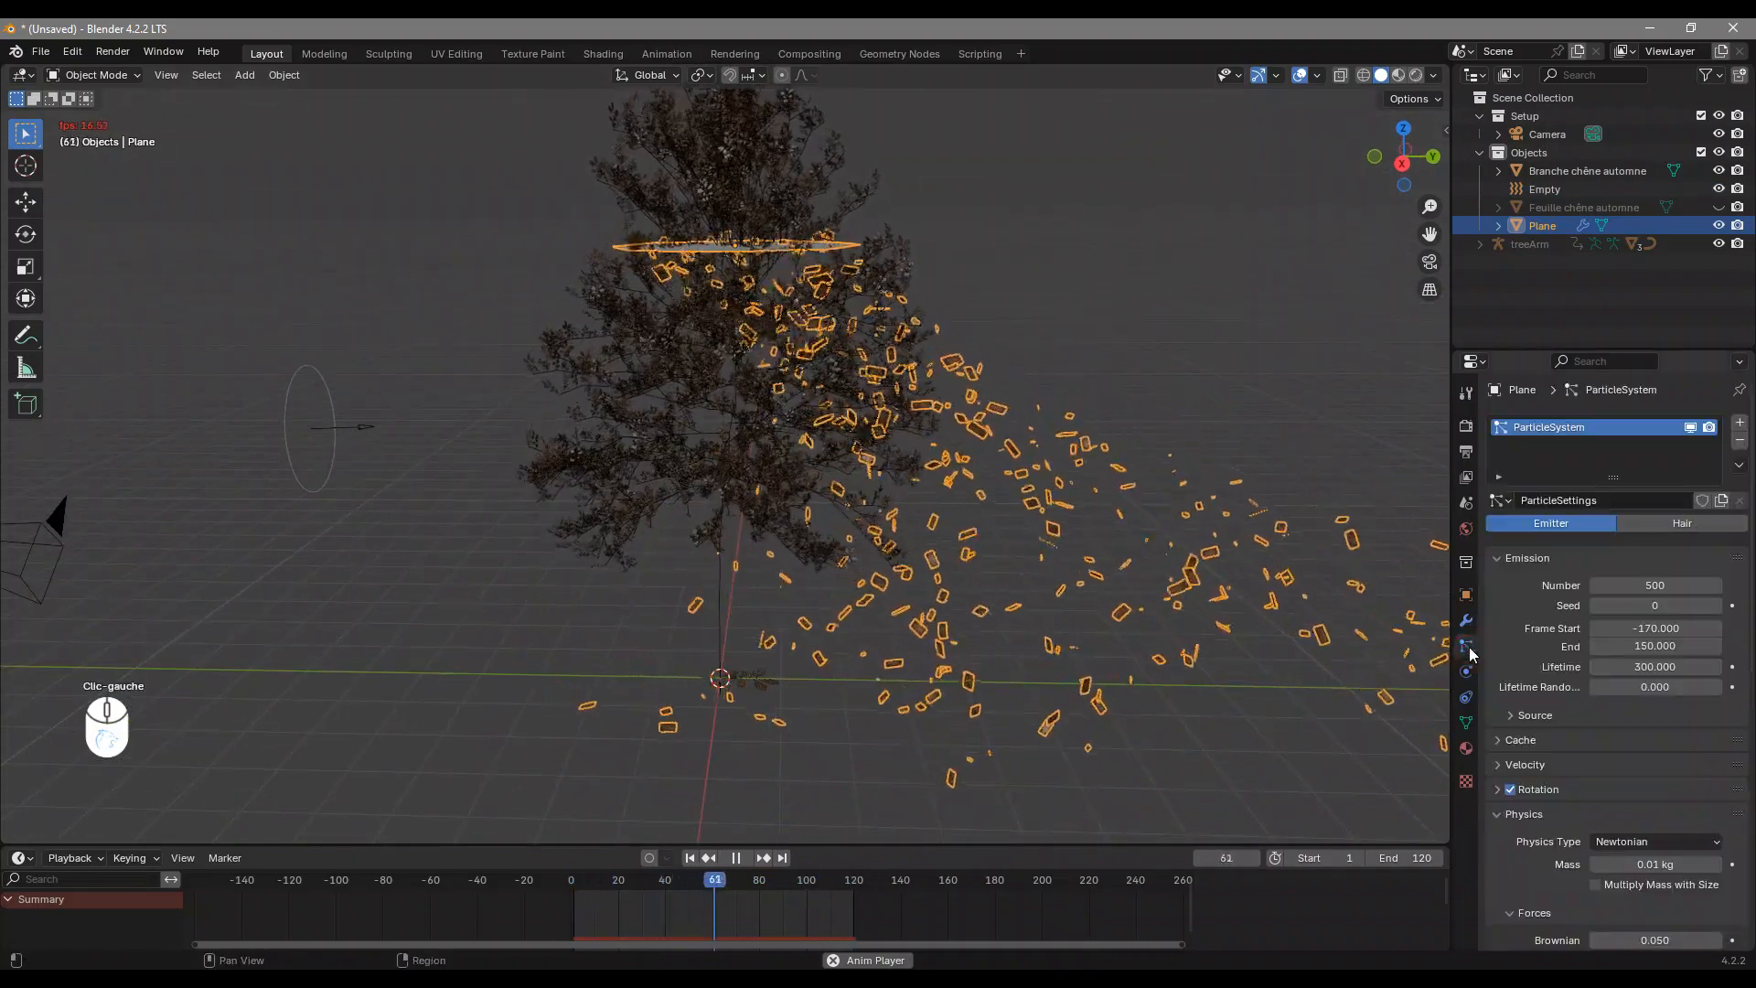
scroll(1512, 657, down, 2)
scroll(1540, 655, down, 7)
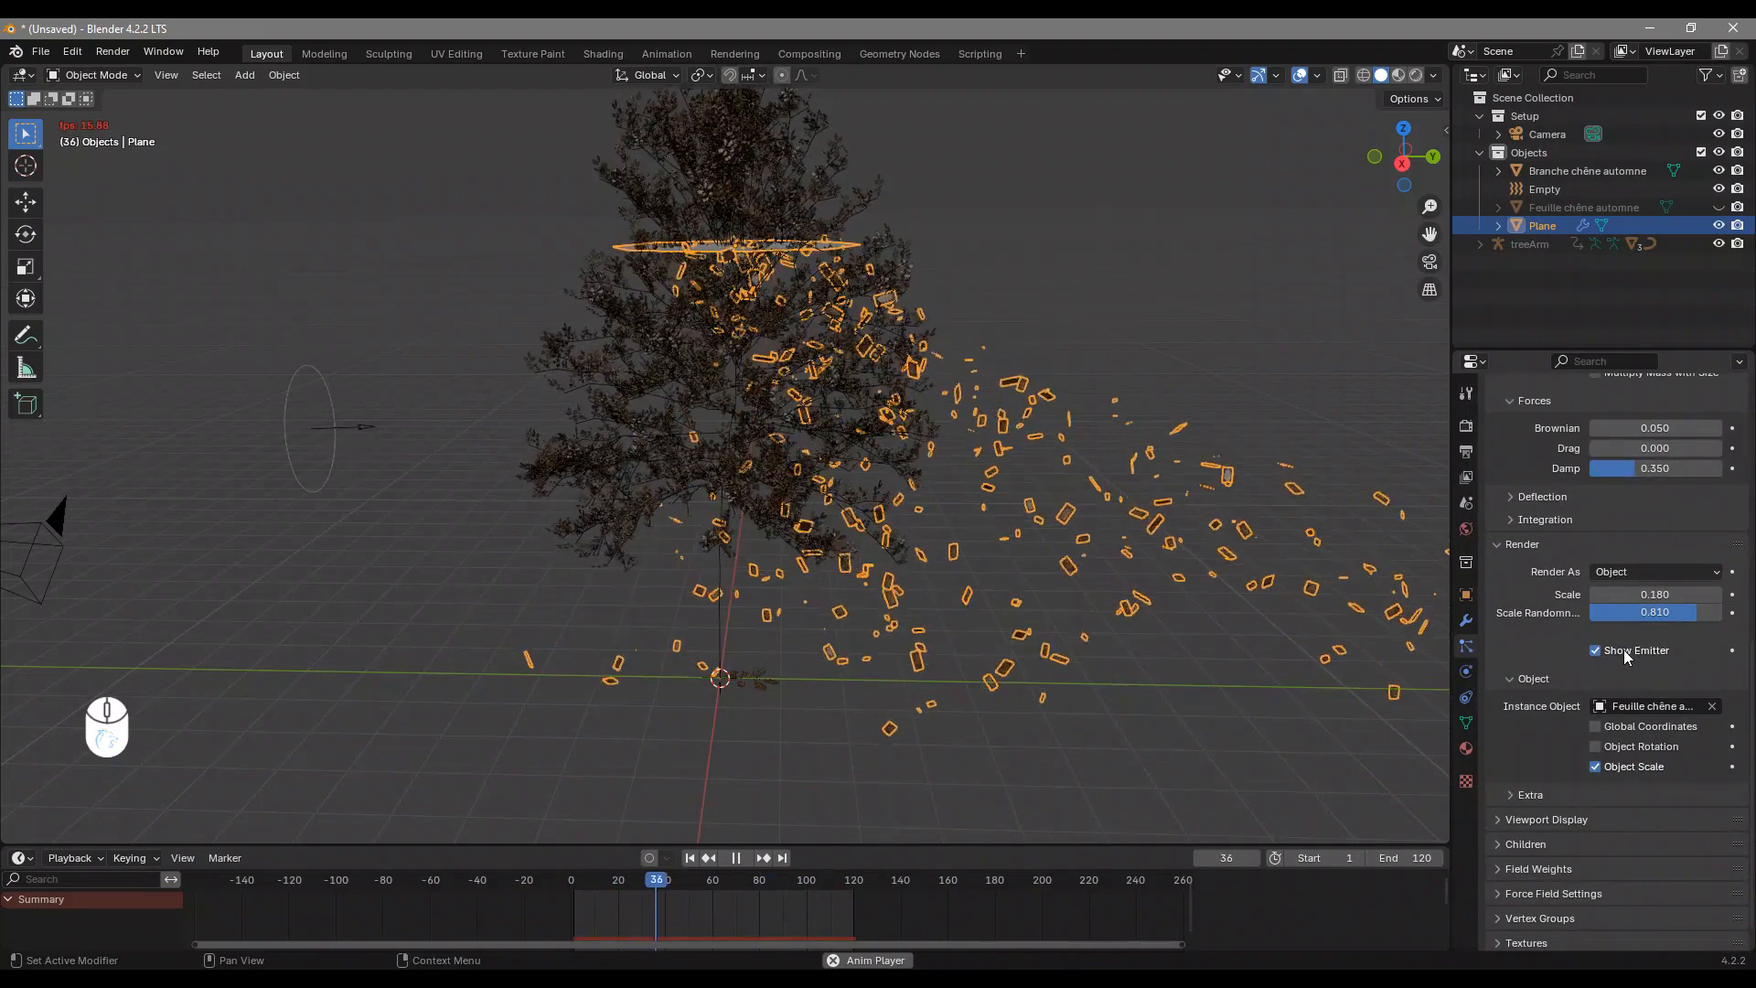
click(1623, 650)
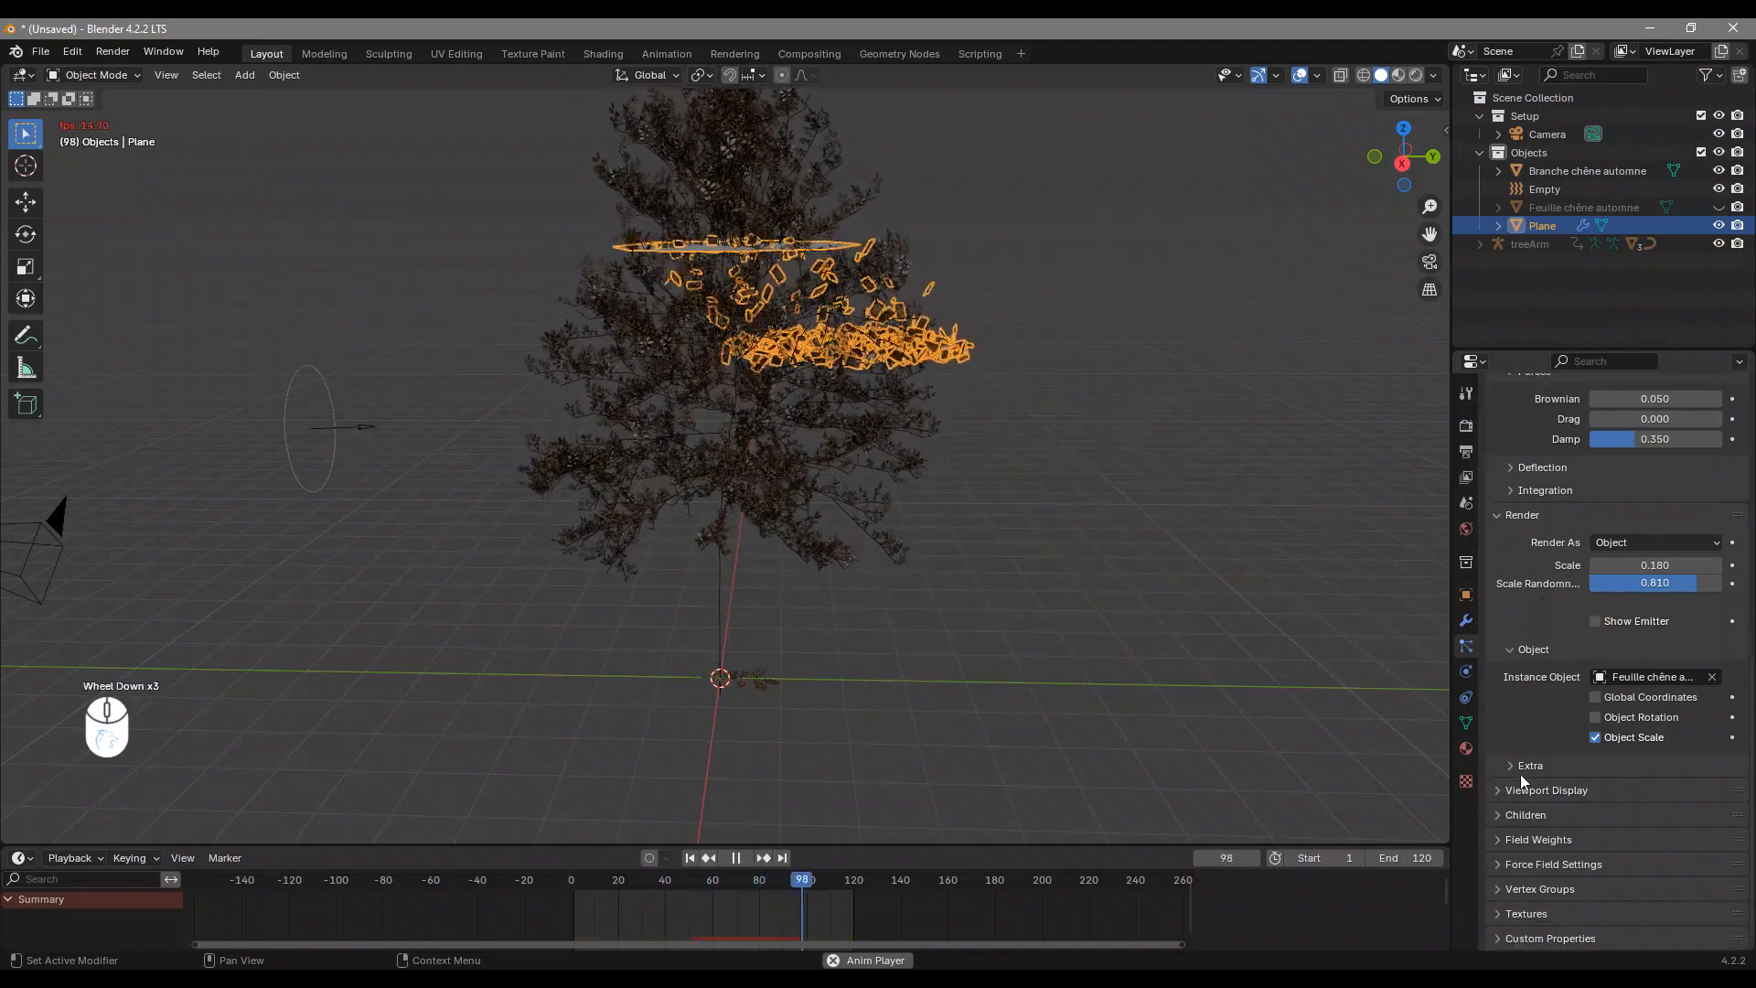
Turn off Show Emitter in the particle system's Viewport Display settings as well, and deselect the plane
click(1529, 809)
scroll(1555, 796, down, 2)
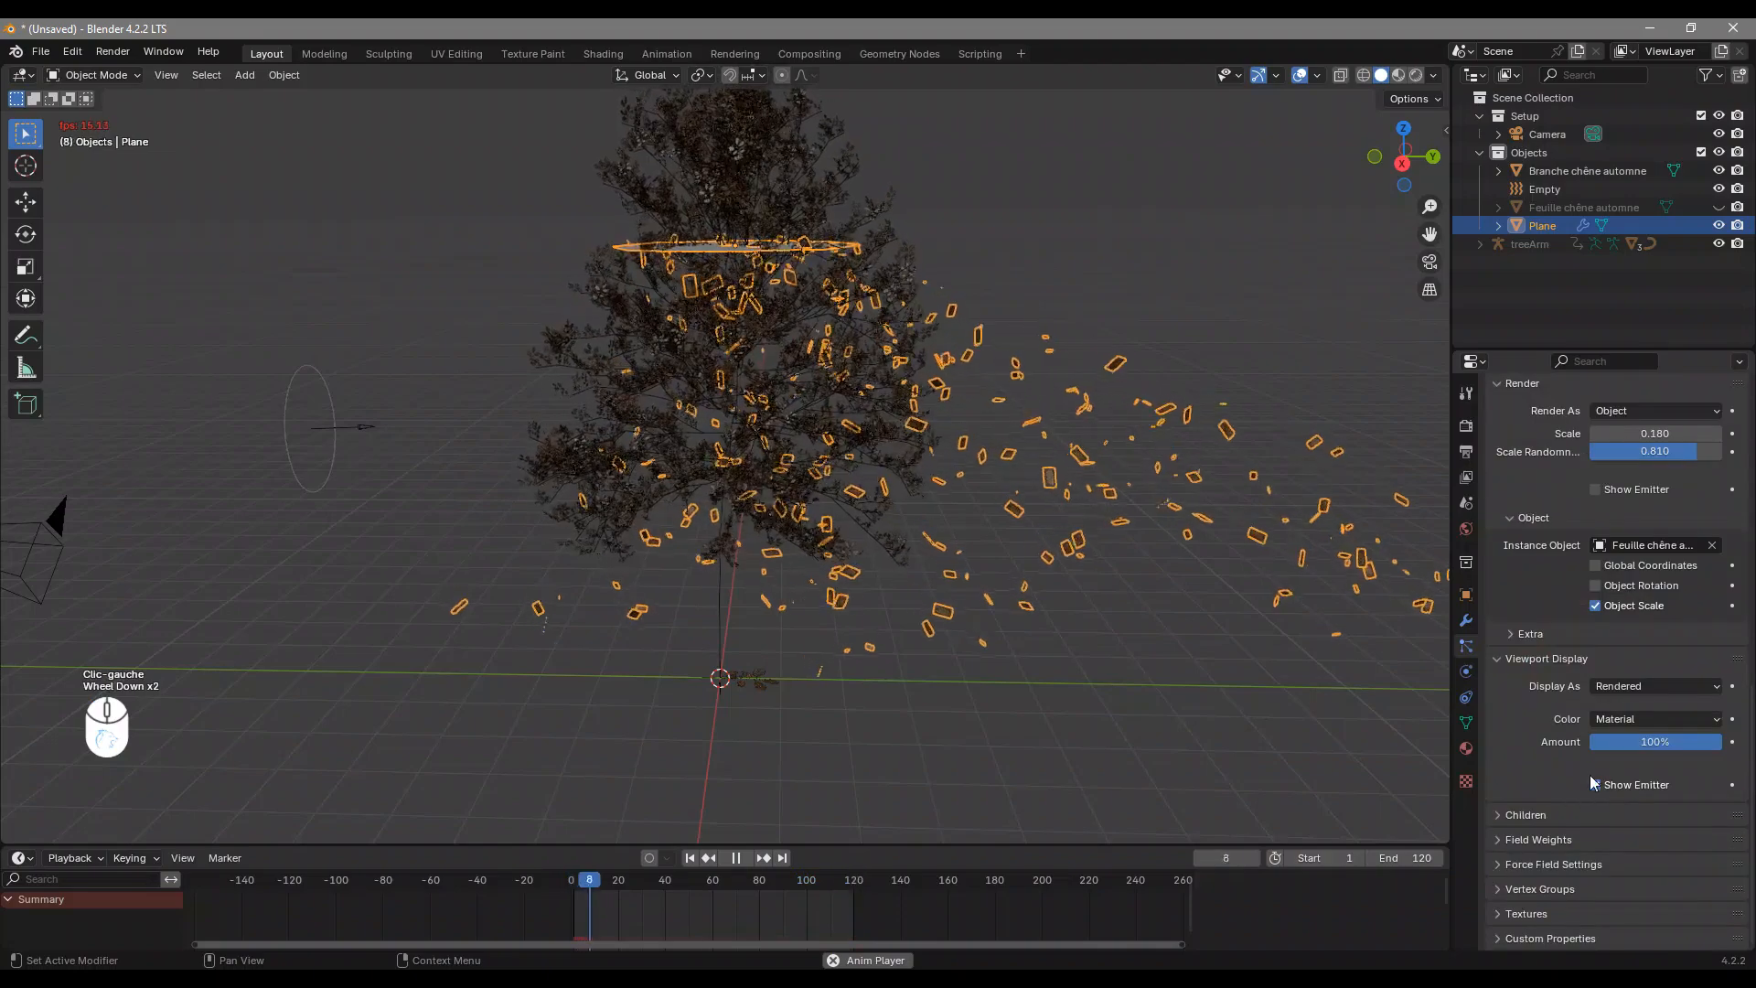
click(1595, 783)
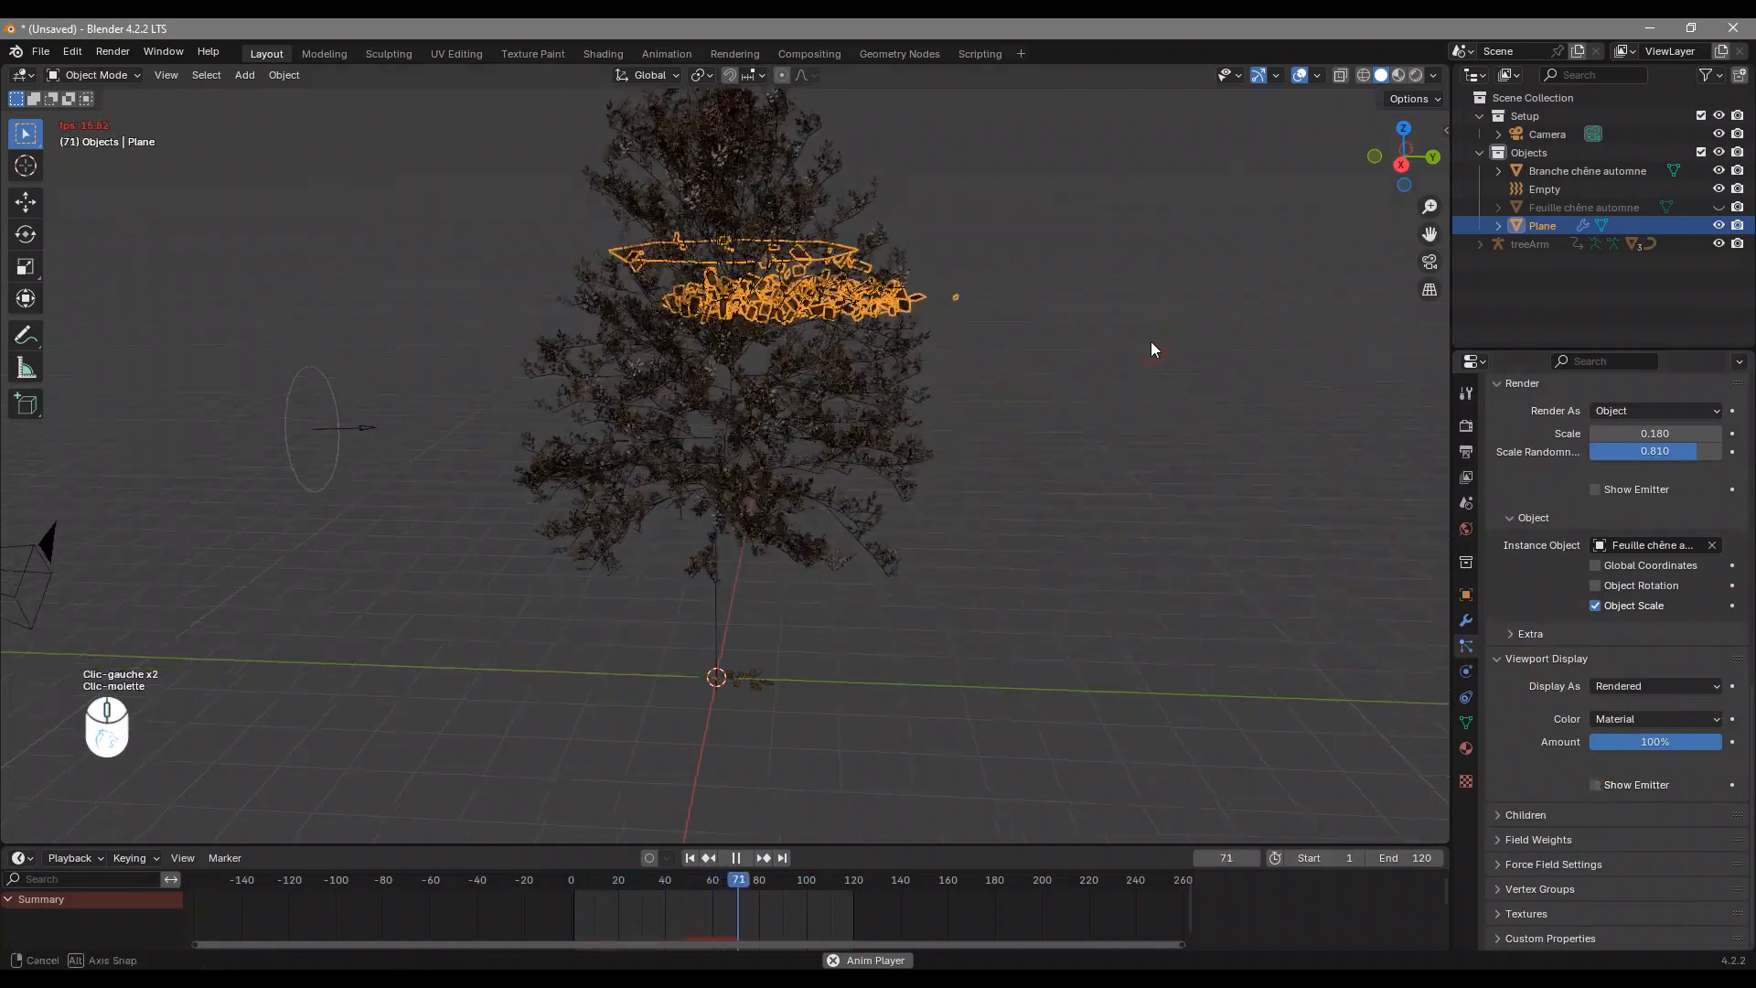
middle_drag(1137, 337, 1188, 426)
click(1149, 431)
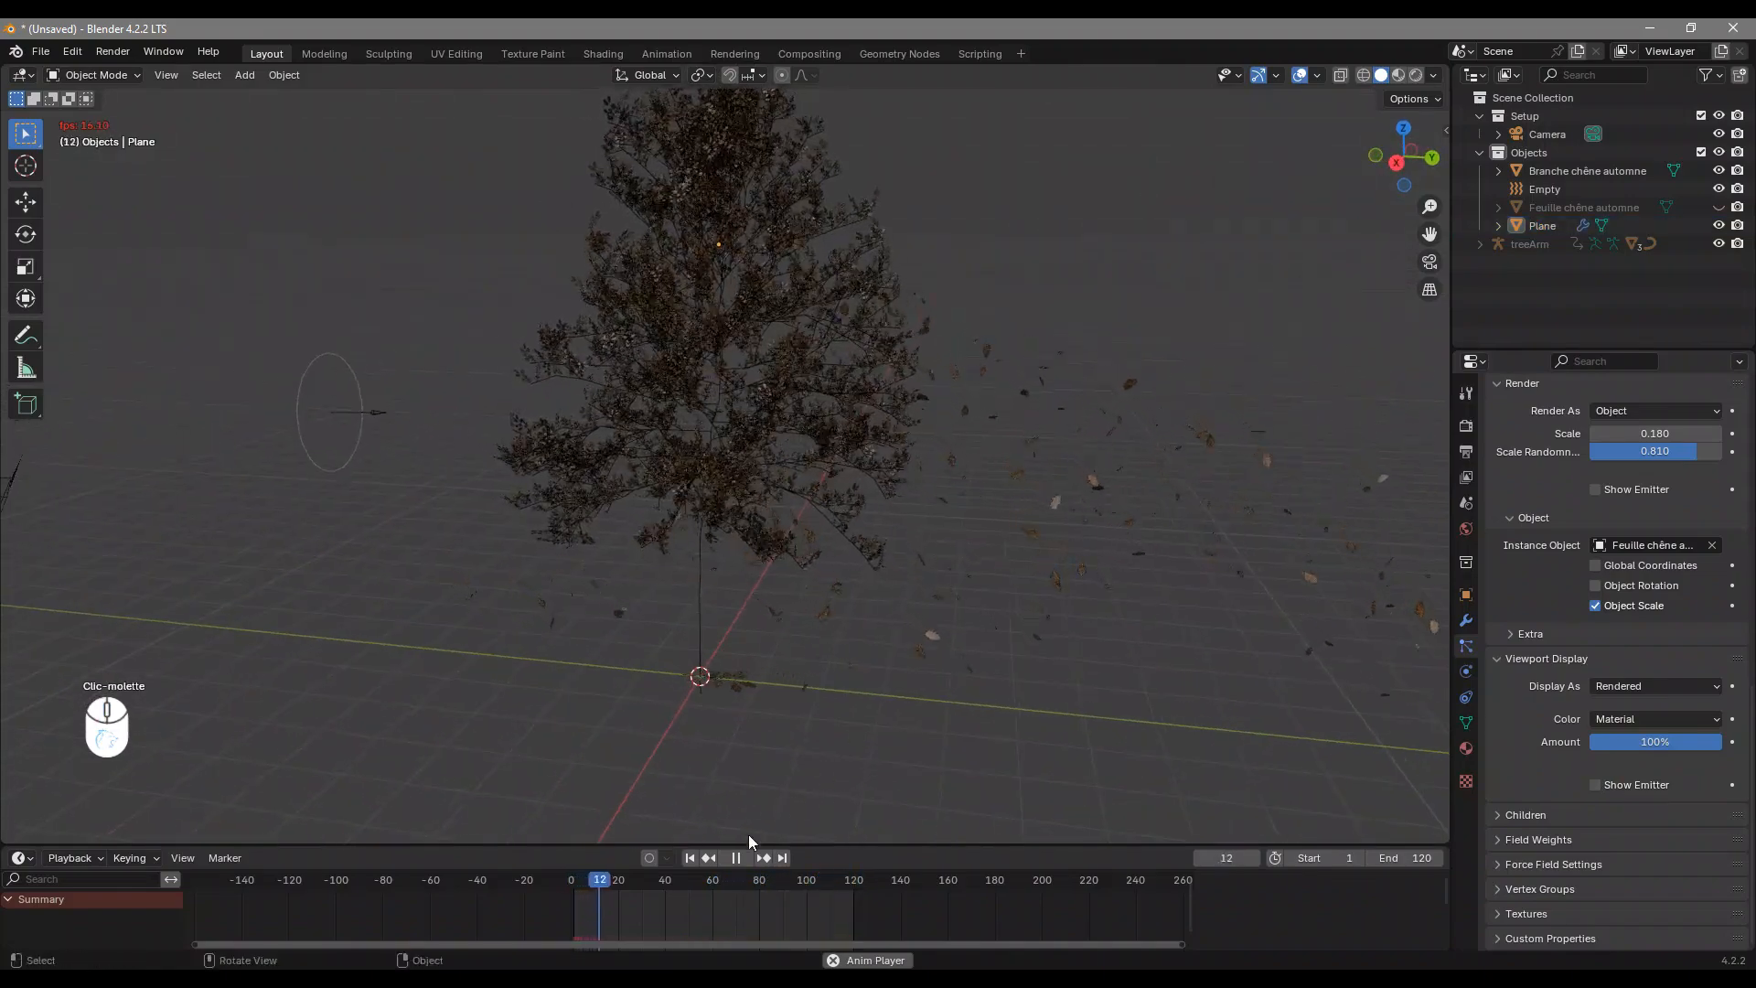
Replay the animation from the first frame and examine how the wind carries the falling leaves
click(737, 857)
click(690, 860)
click(745, 857)
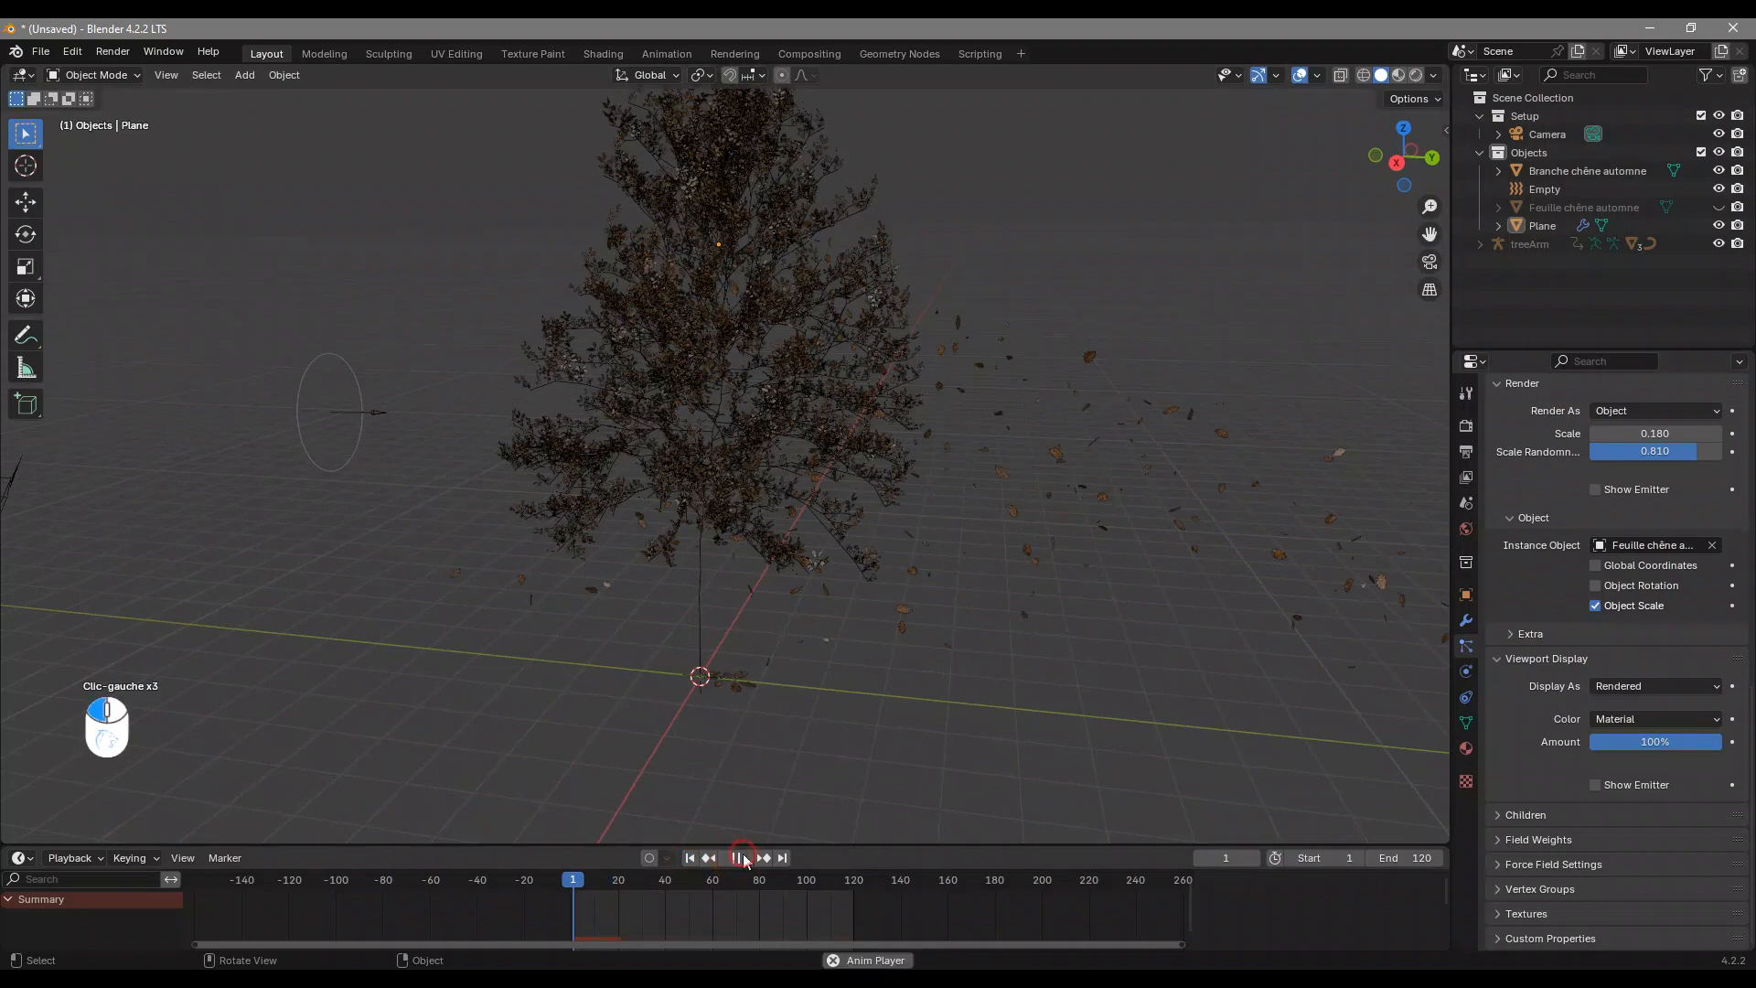
middle_drag(989, 540, 951, 517)
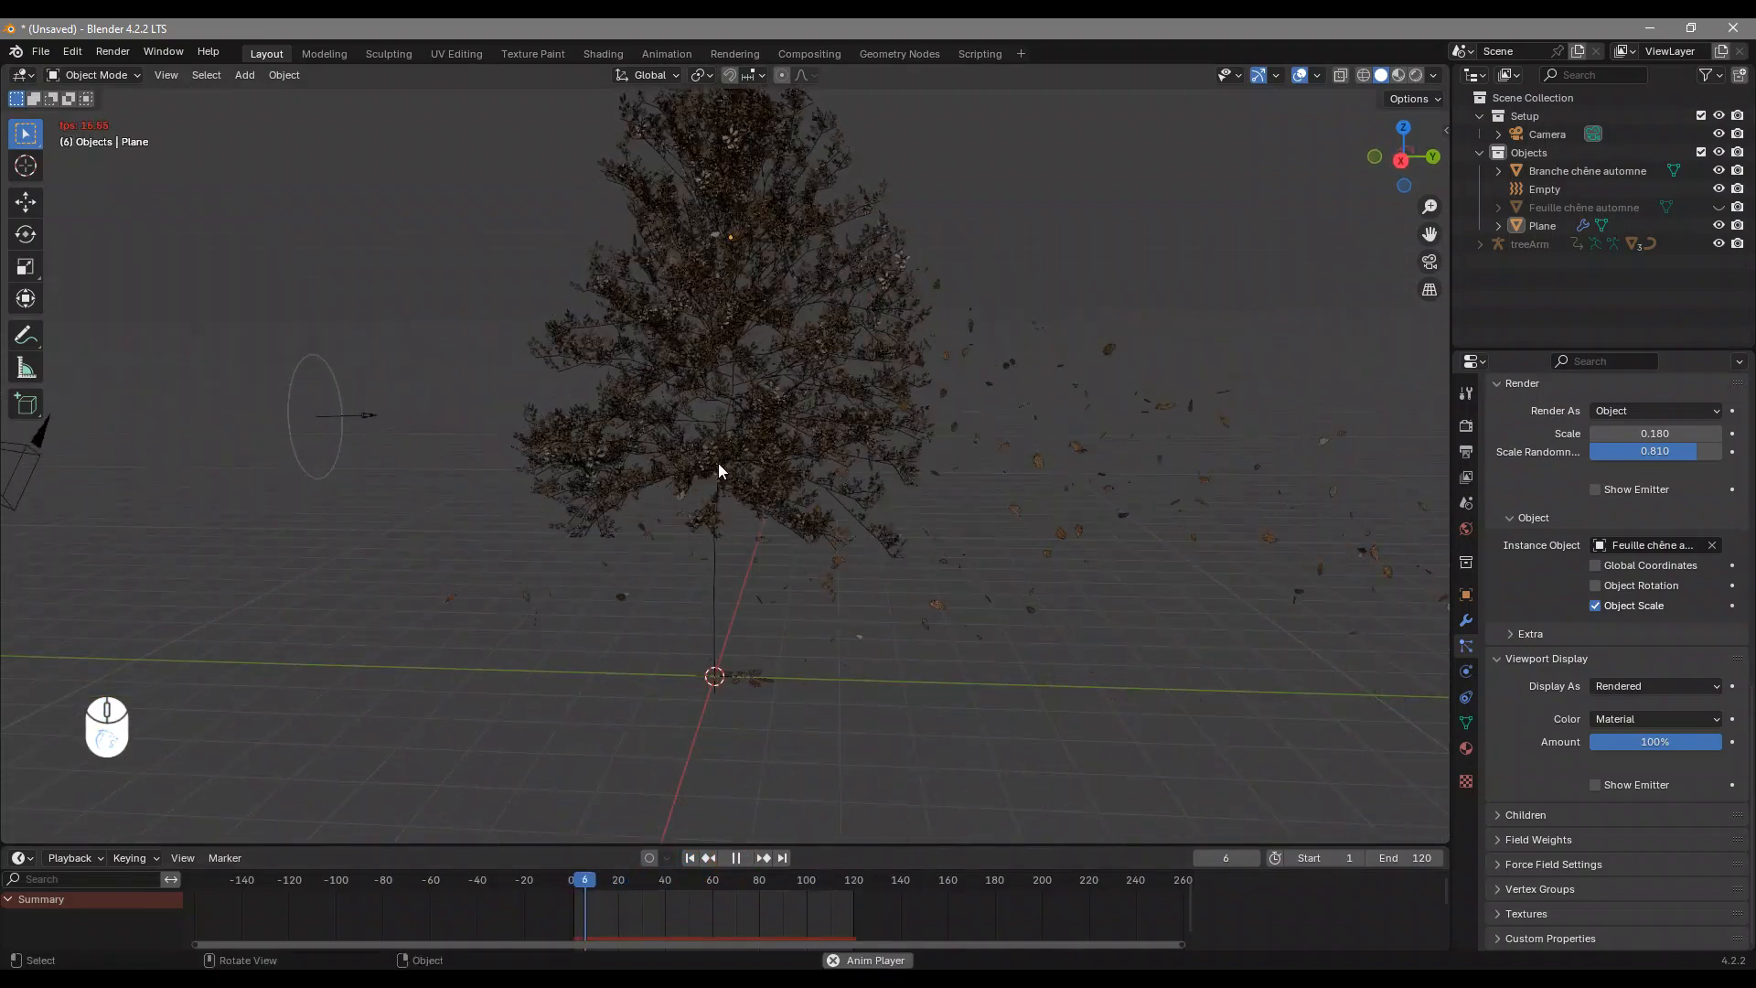